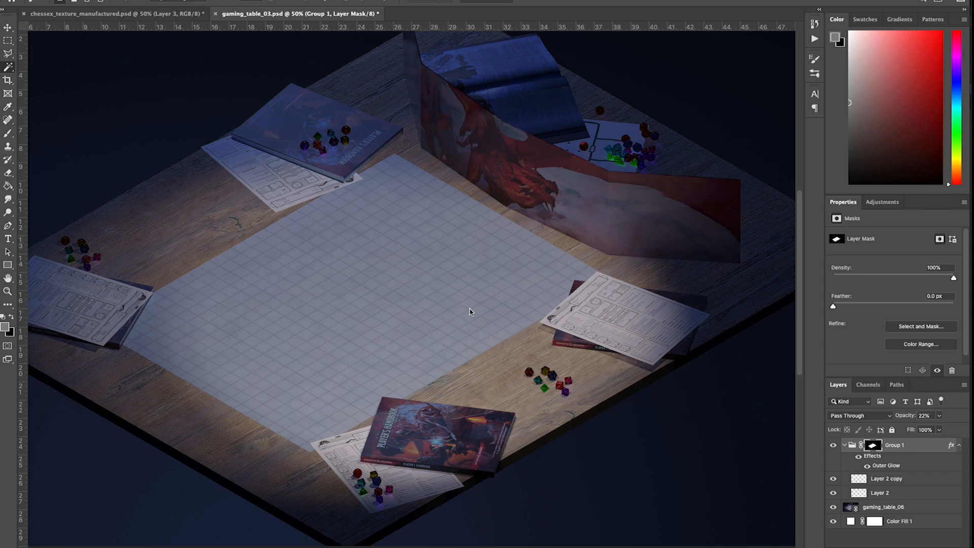
Switch to the web browser and look through the Blend Swap search results for pencil models
key(super+Tab)
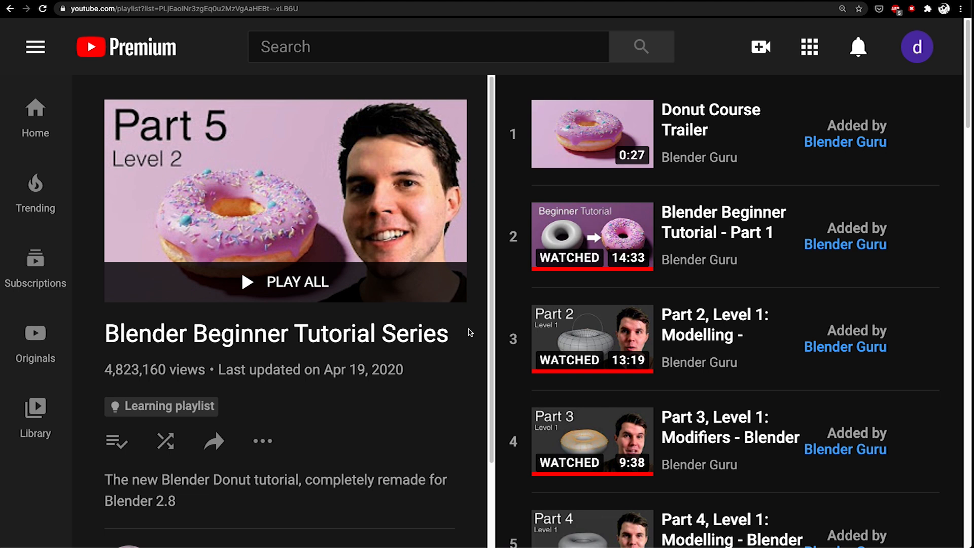
click(264, 1)
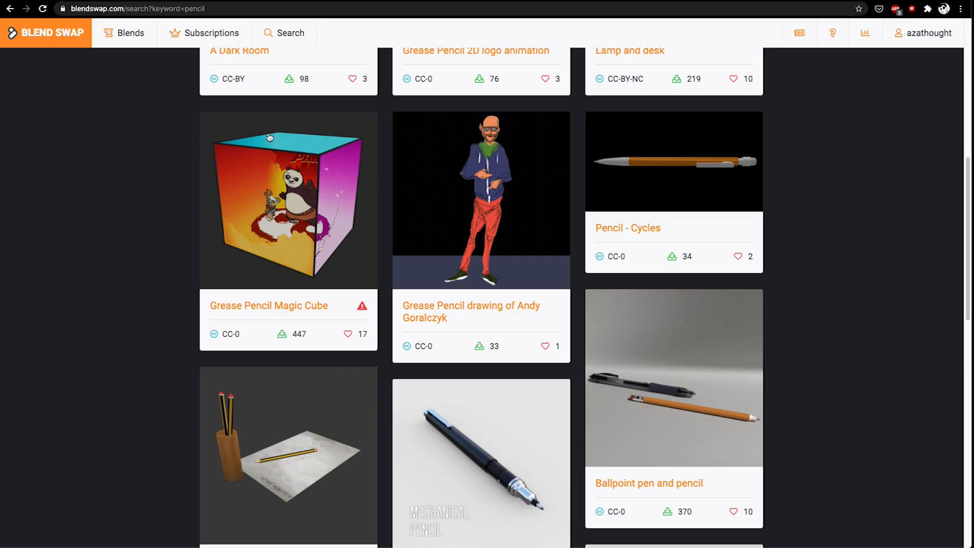
scroll(135, 216, up, 10)
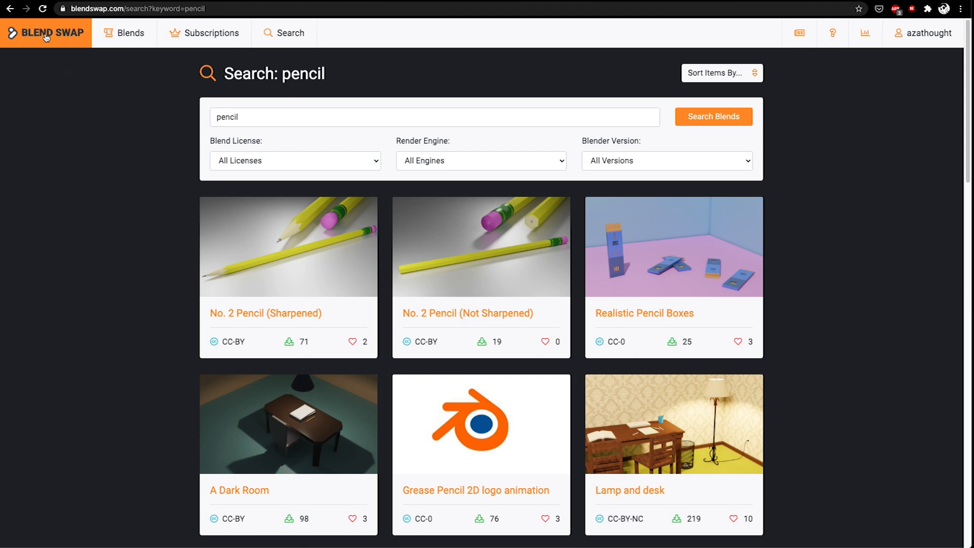
scroll(180, 195, down, 1)
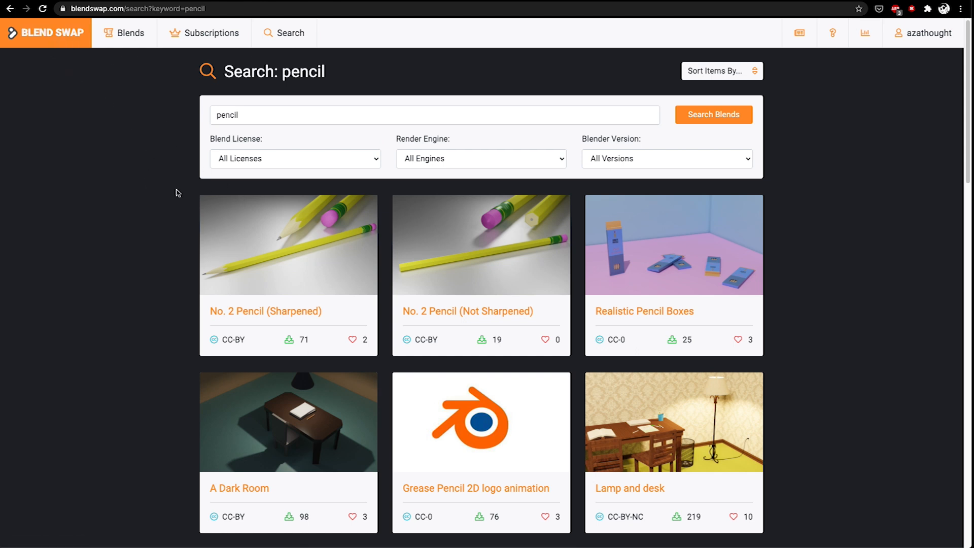
scroll(177, 192, down, 3)
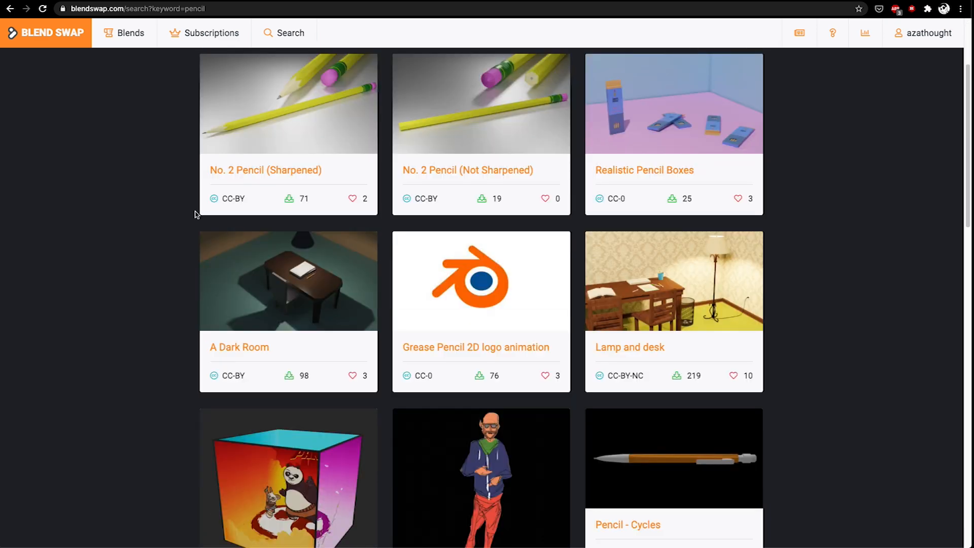
scroll(195, 212, down, 3)
scroll(239, 256, down, 3)
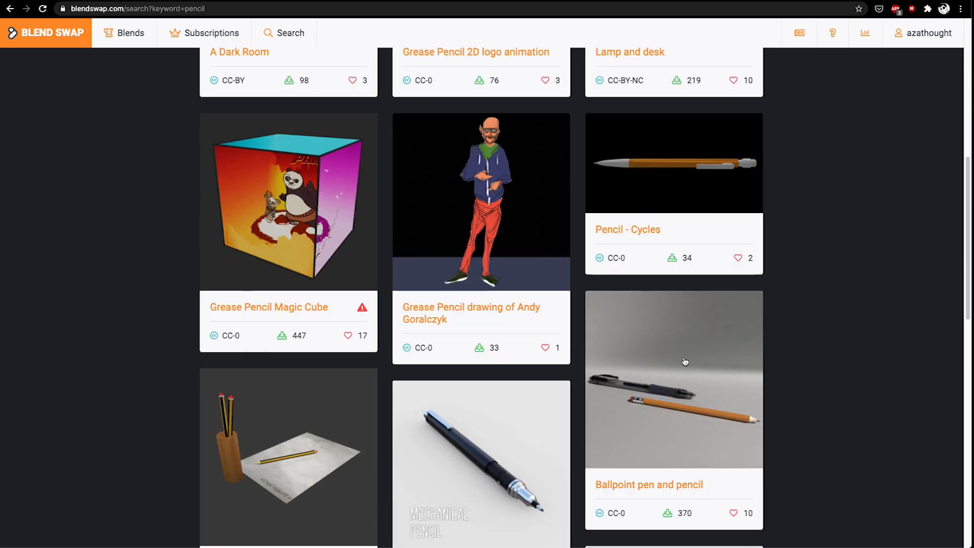
scroll(666, 400, up, 1)
scroll(667, 399, up, 8)
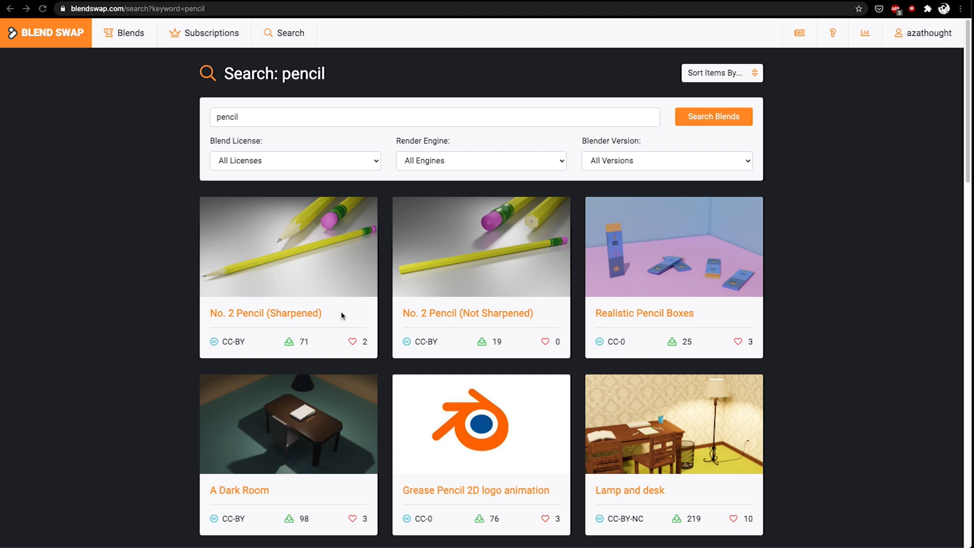
Switch to Blender and examine the table scene with its blank mat, character sheets and Player's Handbook from several angles
key(super+Tab)
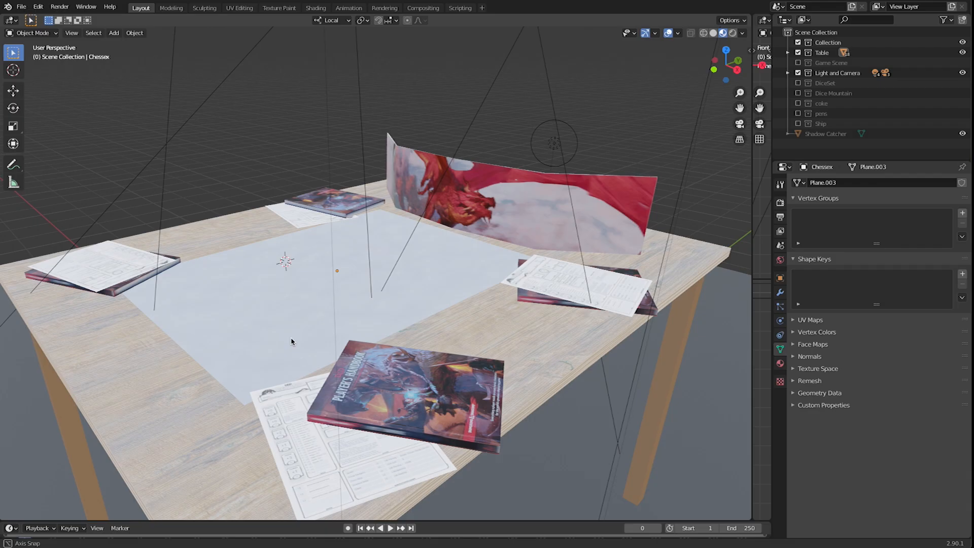
middle_drag(315, 284, 247, 403)
scroll(265, 337, up, 4)
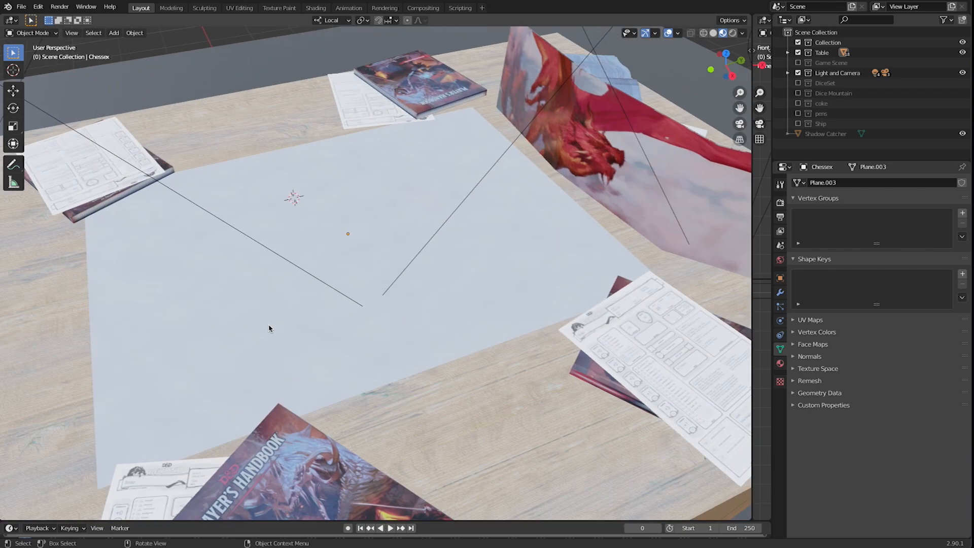
middle_drag(225, 361, 267, 346)
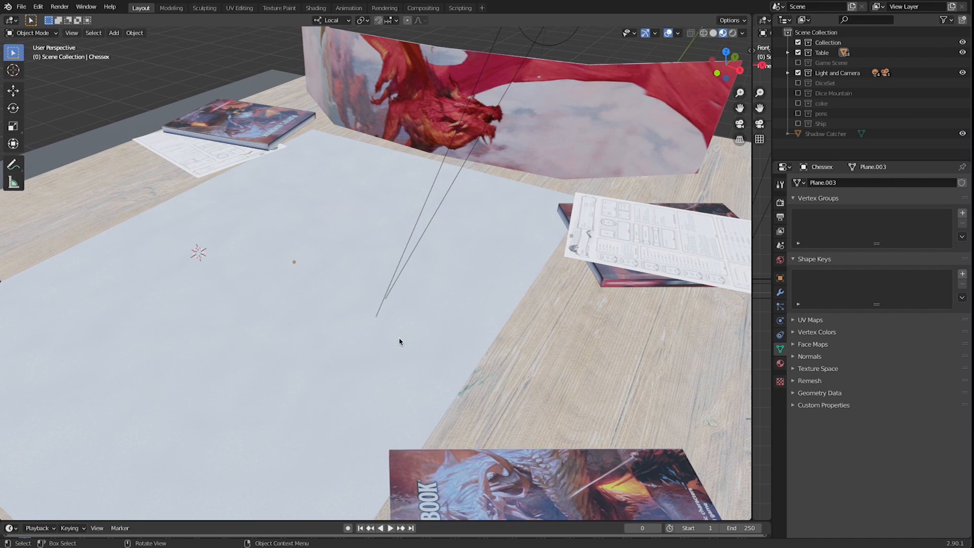
scroll(209, 393, down, 1)
scroll(184, 387, up, 1)
middle_drag(184, 386, 188, 387)
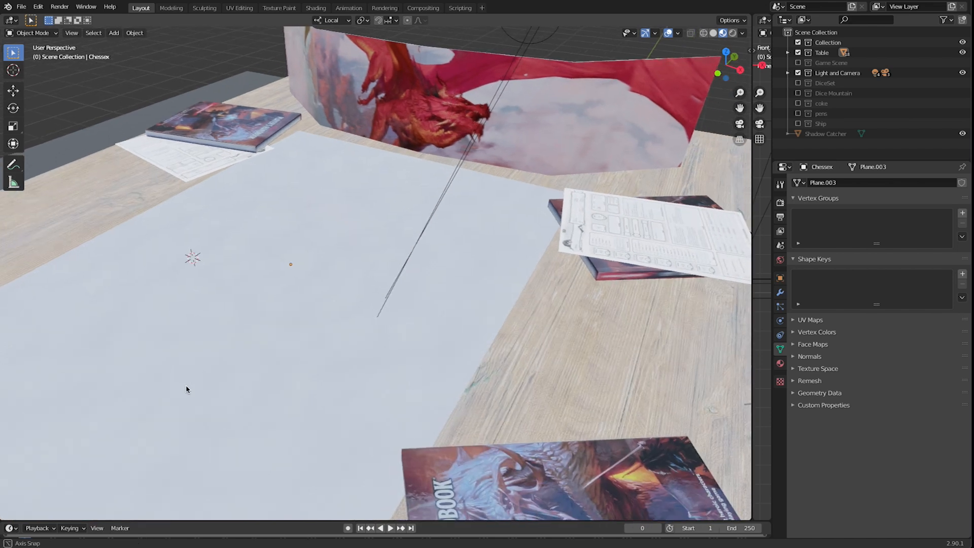
scroll(190, 385, up, 1)
scroll(200, 380, down, 3)
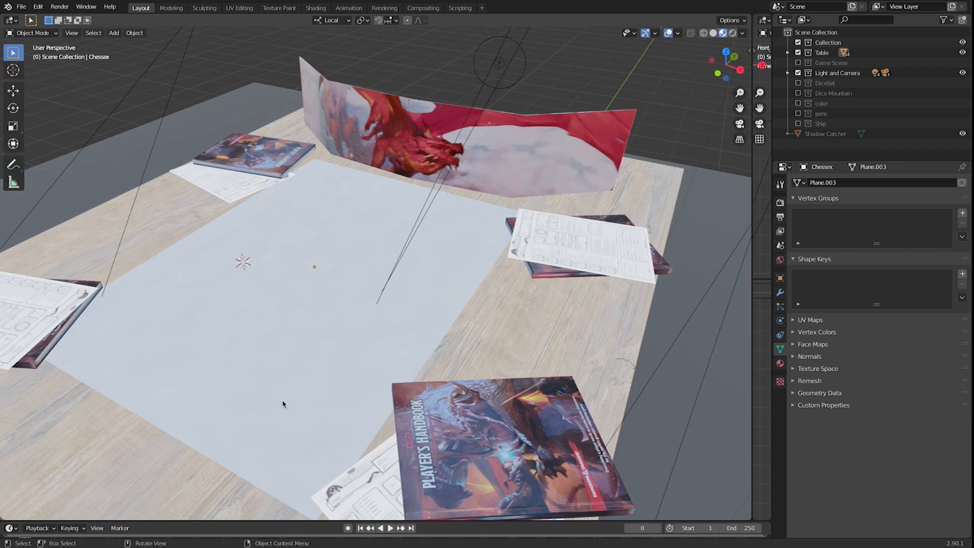
middle_drag(355, 374, 271, 390)
scroll(270, 390, down, 2)
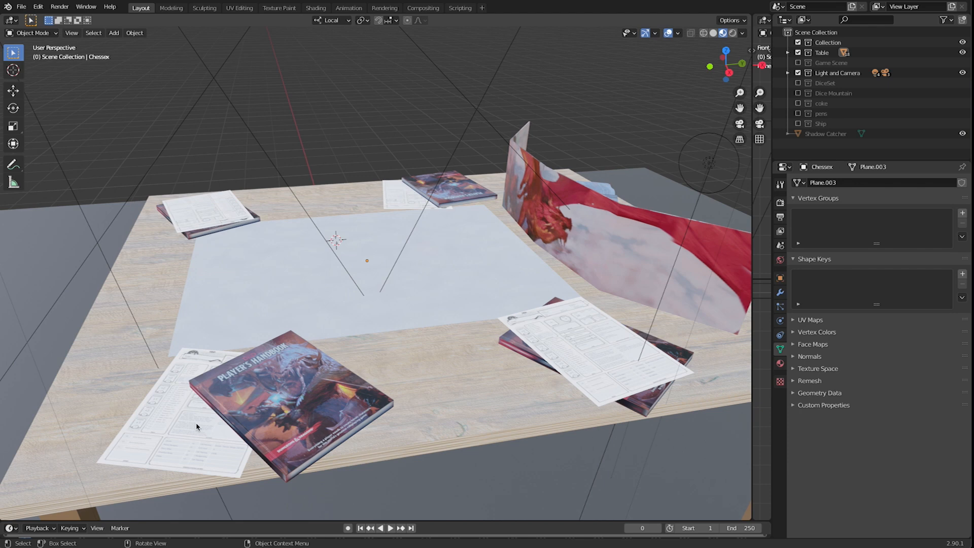
scroll(190, 429, up, 2)
middle_drag(137, 418, 143, 393)
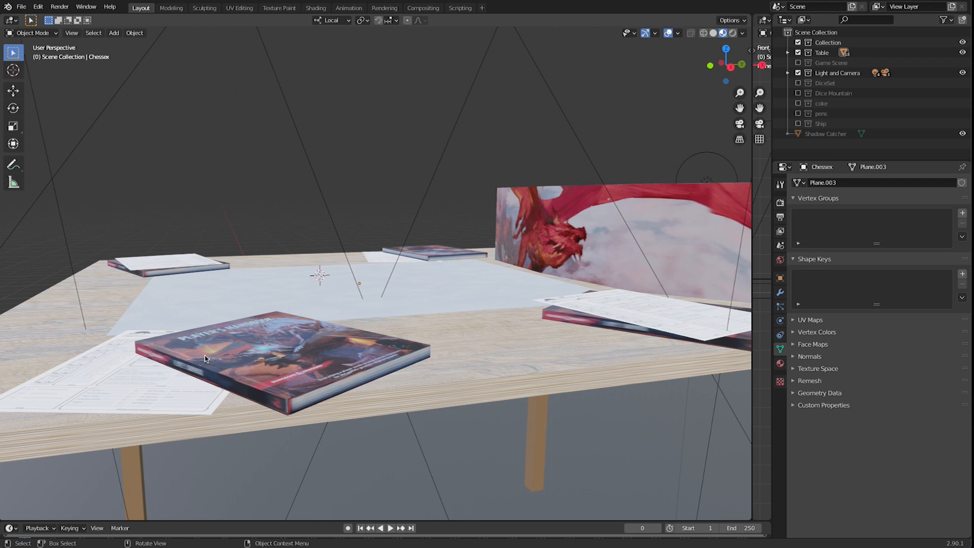
scroll(224, 357, down, 4)
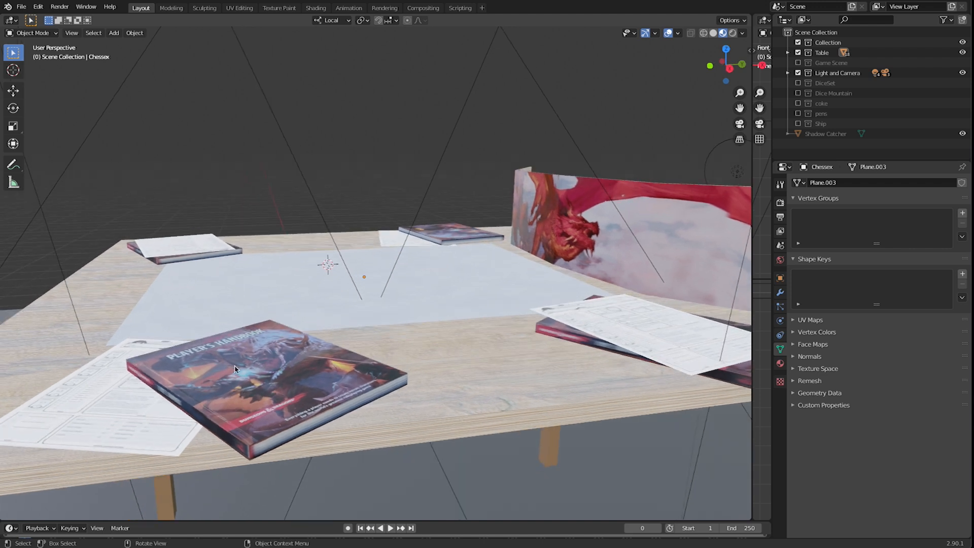
Examine the area behind the dragon screen with the open book and map, and return to an overview of the table
middle_drag(226, 356, 403, 282)
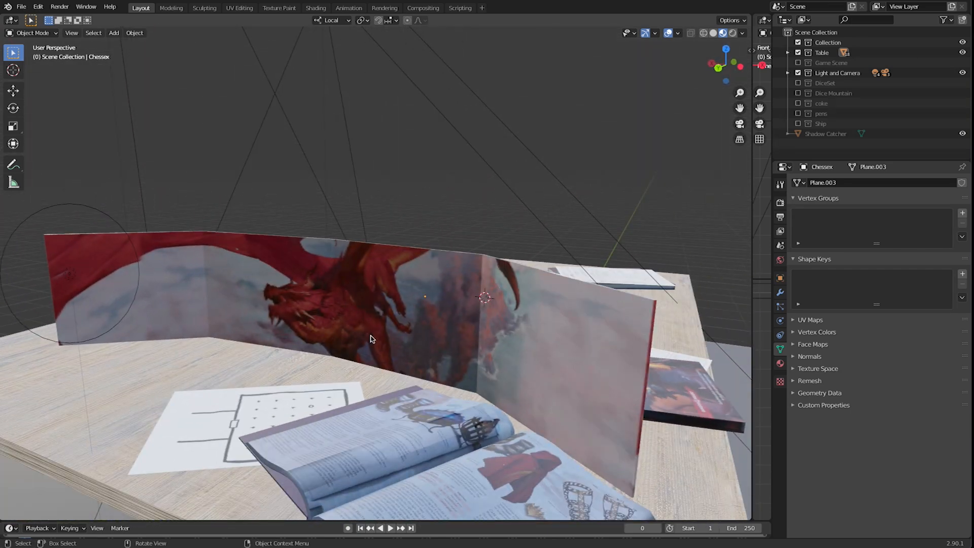
middle_drag(370, 339, 466, 370)
middle_drag(394, 387, 510, 455)
middle_drag(490, 503, 480, 487)
middle_drag(469, 480, 419, 460)
middle_drag(254, 321, 305, 221)
middle_drag(332, 347, 296, 413)
scroll(268, 372, up, 5)
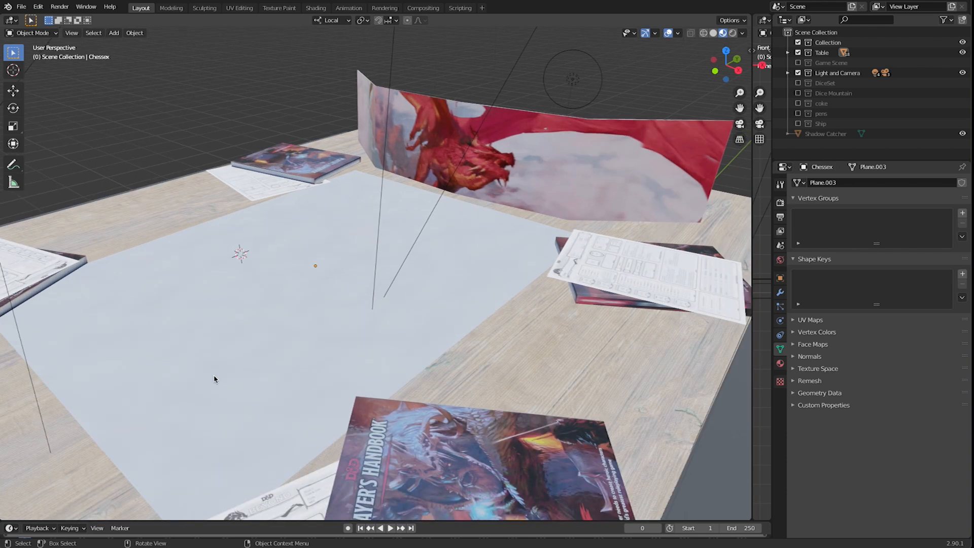
scroll(226, 318, down, 3)
scroll(220, 330, down, 3)
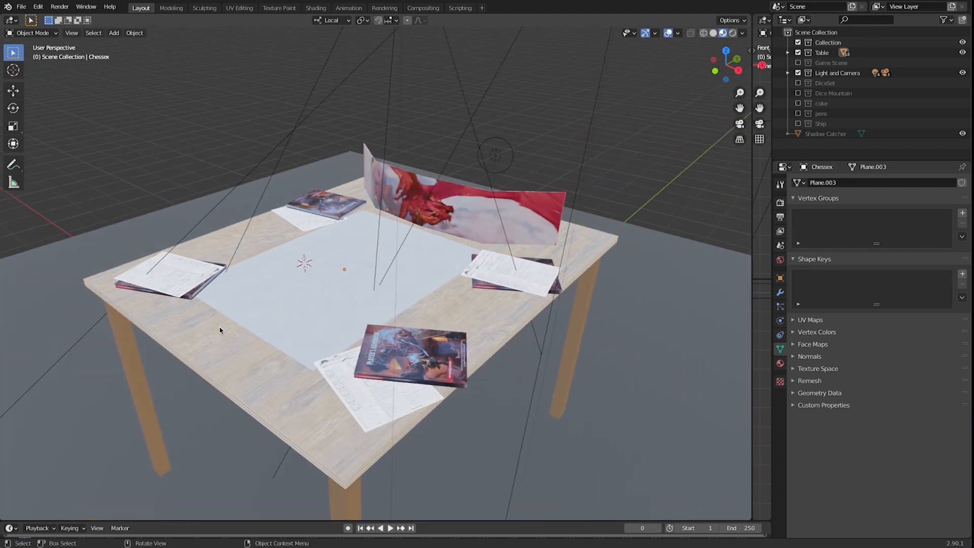
Compare the table scene in wireframe, solid and material preview viewport shading
click(705, 33)
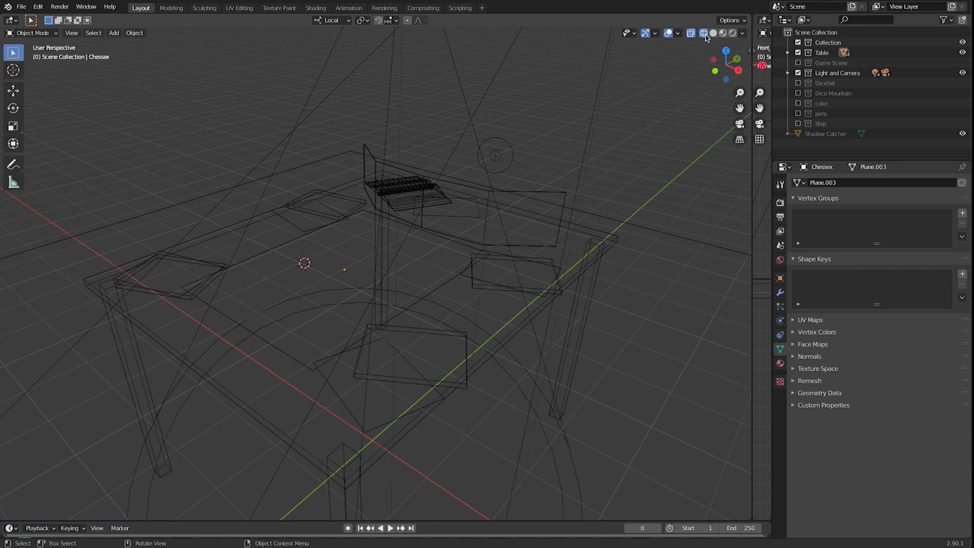
click(713, 33)
mouse_move(409, 307)
middle_down()
mouse_move(416, 269)
mouse_move(423, 295)
middle_up()
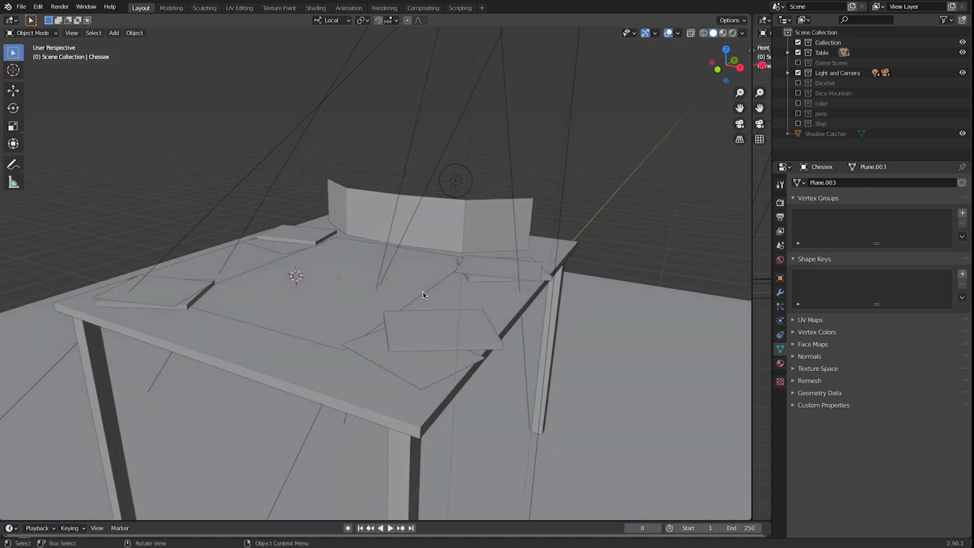
click(723, 34)
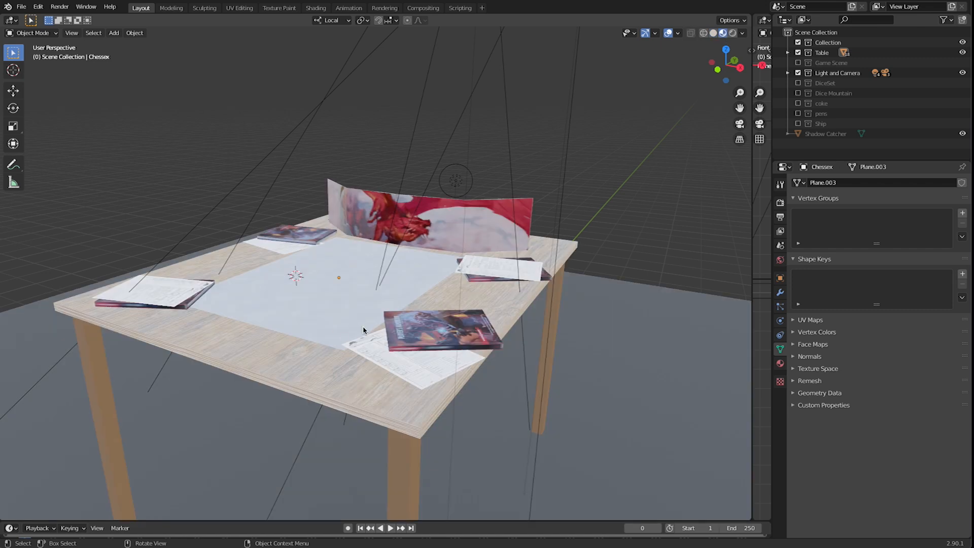
scroll(416, 309, up, 1)
middle_drag(415, 309, 396, 313)
scroll(406, 285, up, 3)
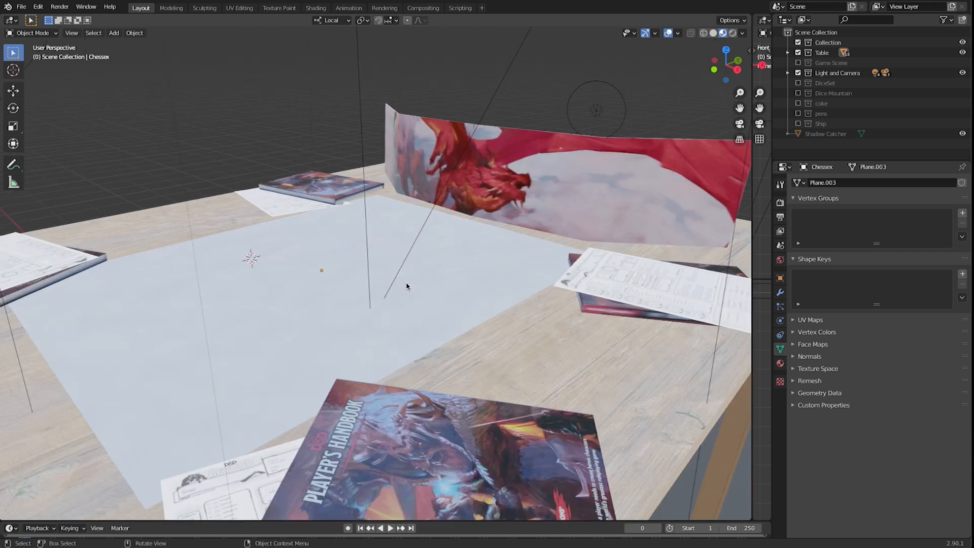
Try several environment lightings for the material preview and settle on the blue sky over green grass
click(743, 33)
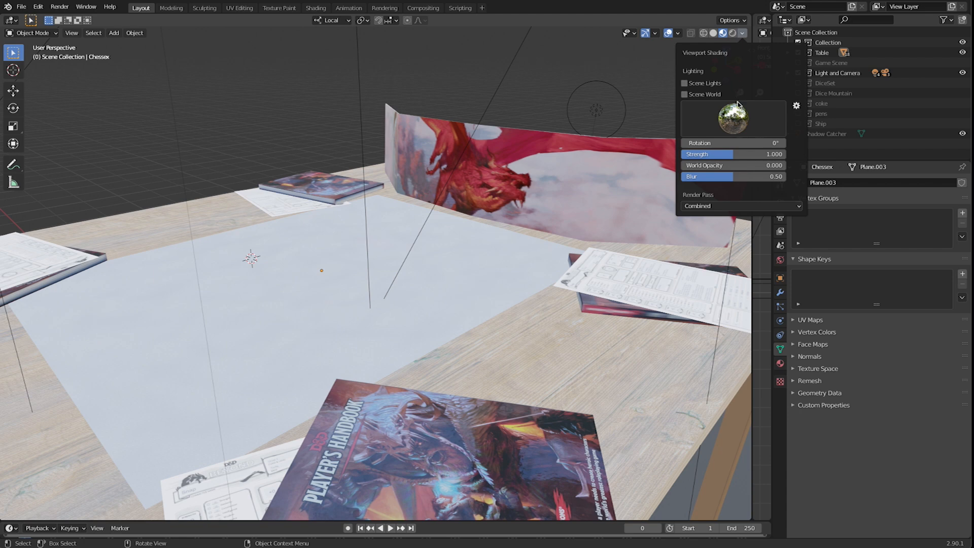
click(739, 118)
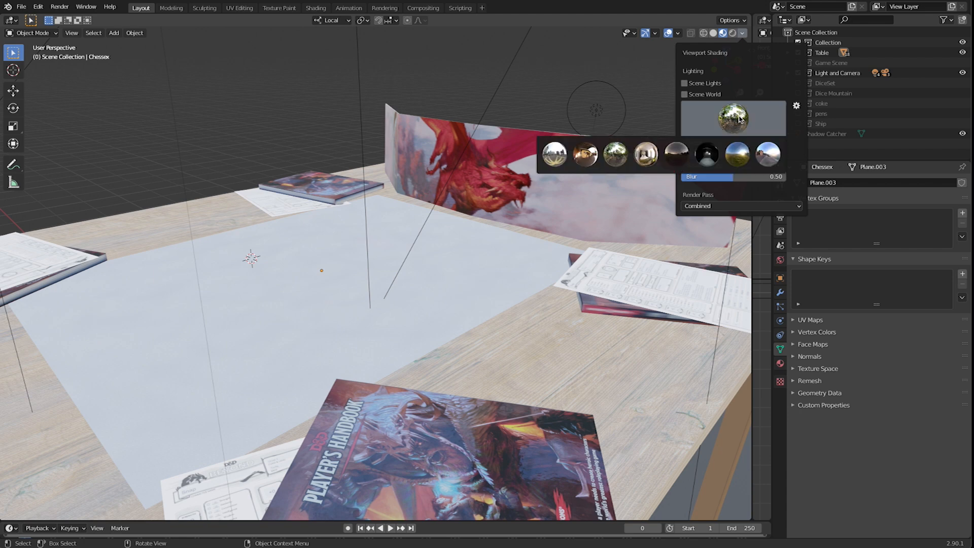
click(675, 154)
click(733, 118)
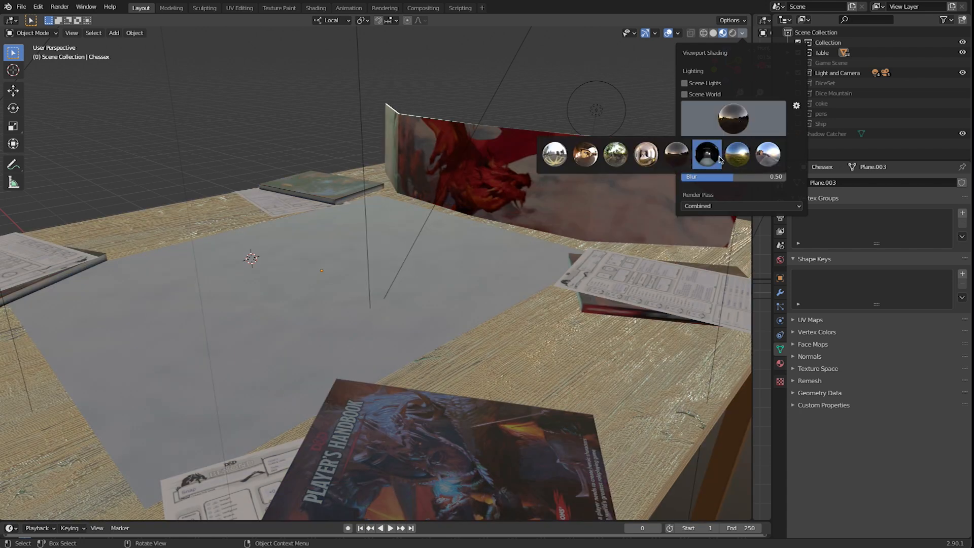
click(716, 158)
click(724, 127)
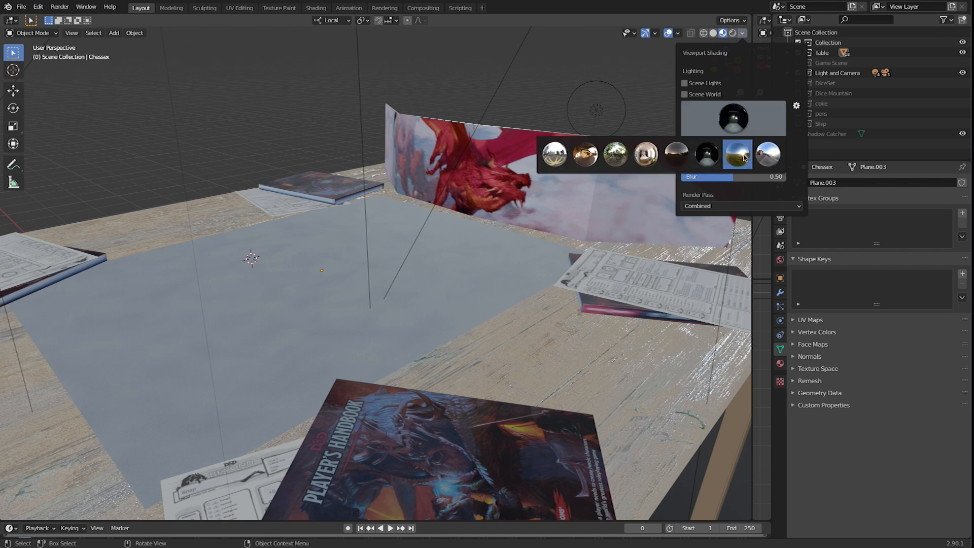
click(745, 158)
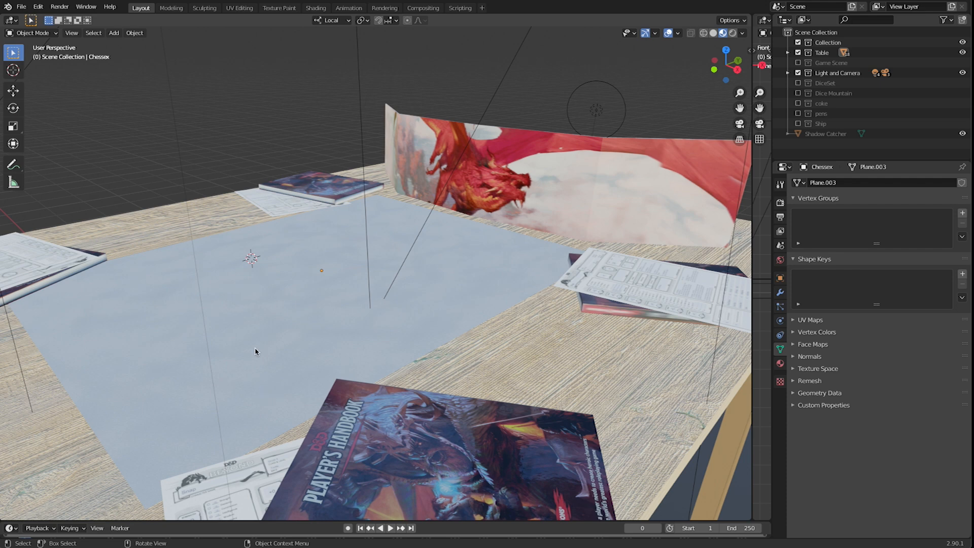
scroll(711, 142, down, 2)
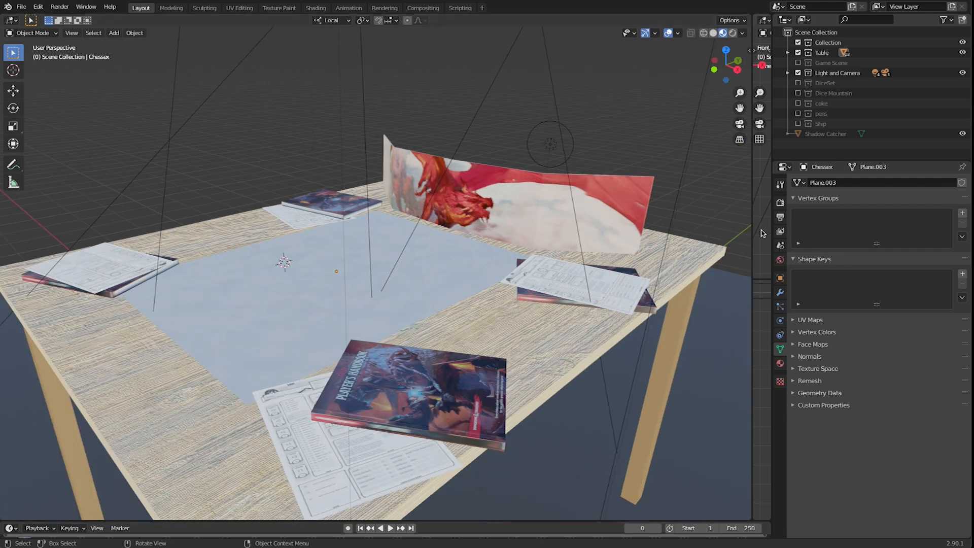
Set the render engine to Eevee and view the table in rendered viewport shading
click(780, 203)
click(887, 184)
click(871, 208)
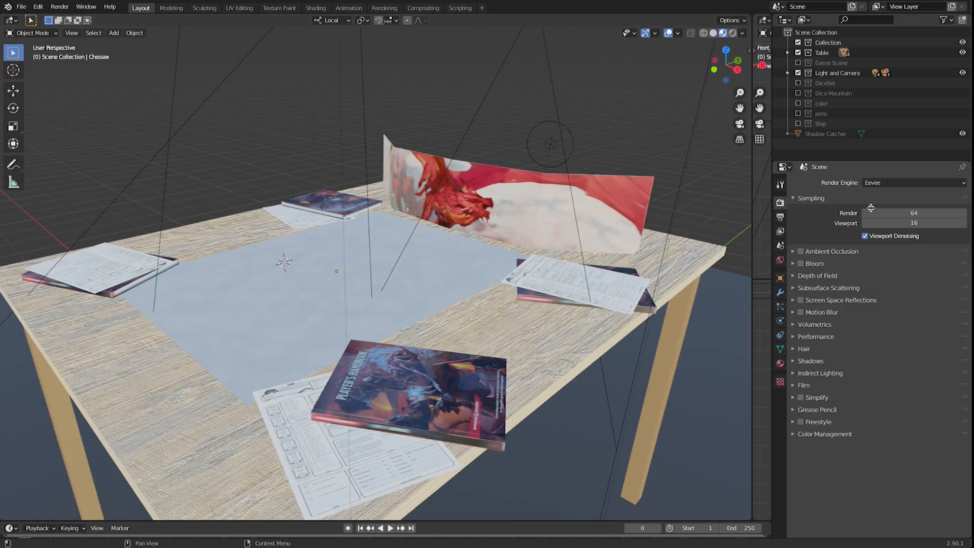
click(733, 33)
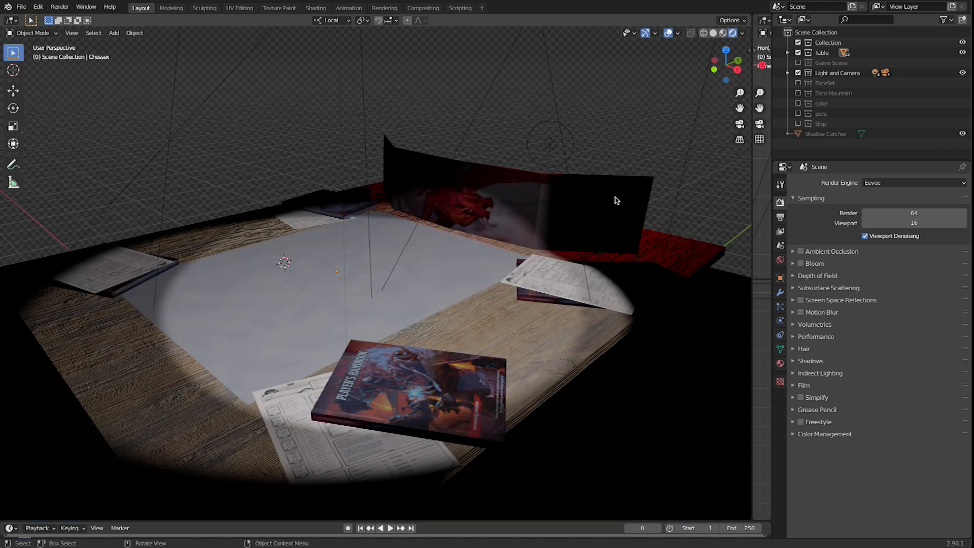
middle_drag(192, 383, 611, 275)
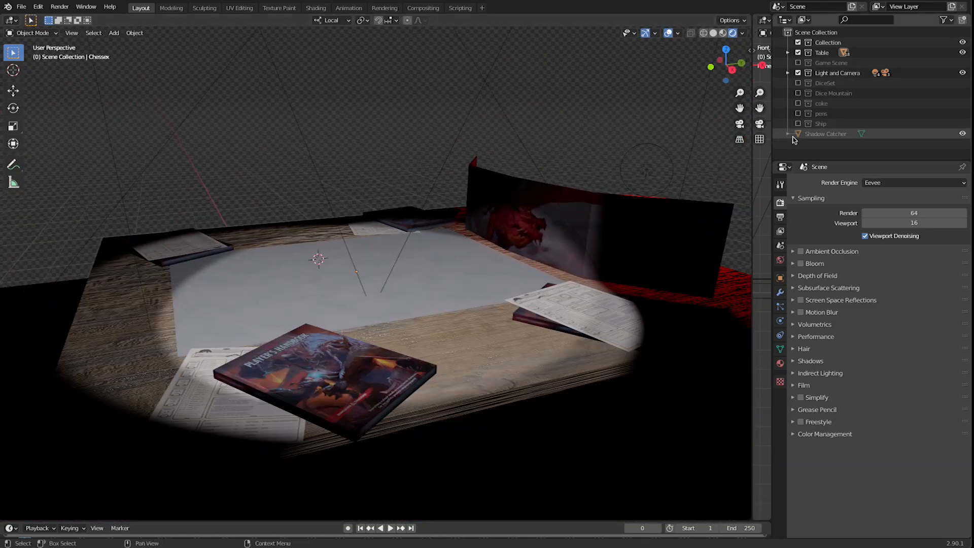
Set the render engine to Cycles and view the path-traced table from different angles
click(893, 182)
click(884, 217)
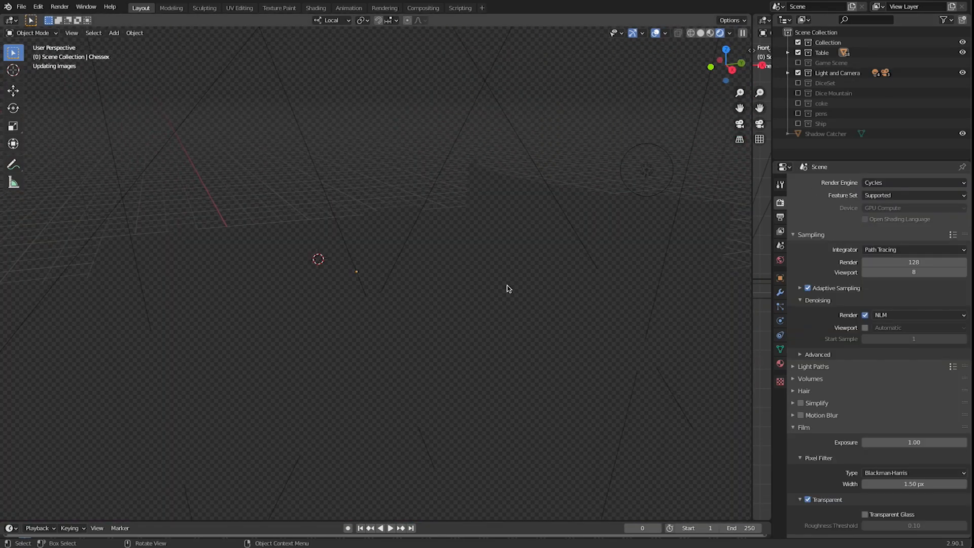
middle_drag(258, 343, 307, 346)
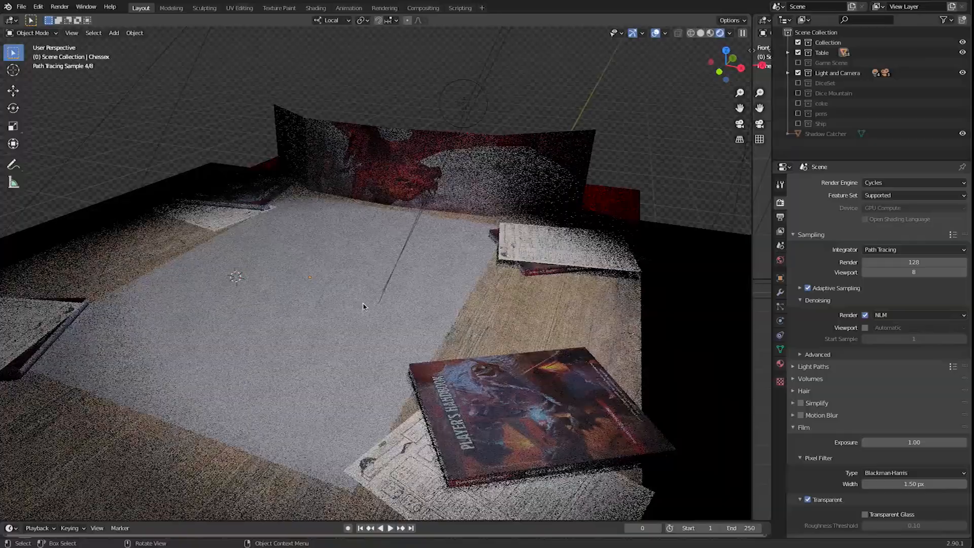
middle_drag(364, 306, 364, 347)
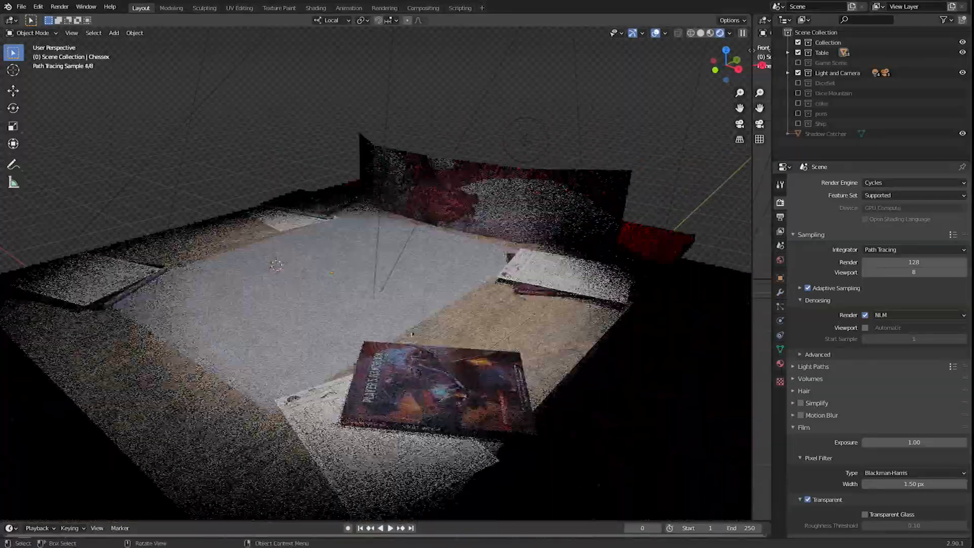
Enable the coke collection and switch the viewport to material preview shading to view the can on the table
click(798, 103)
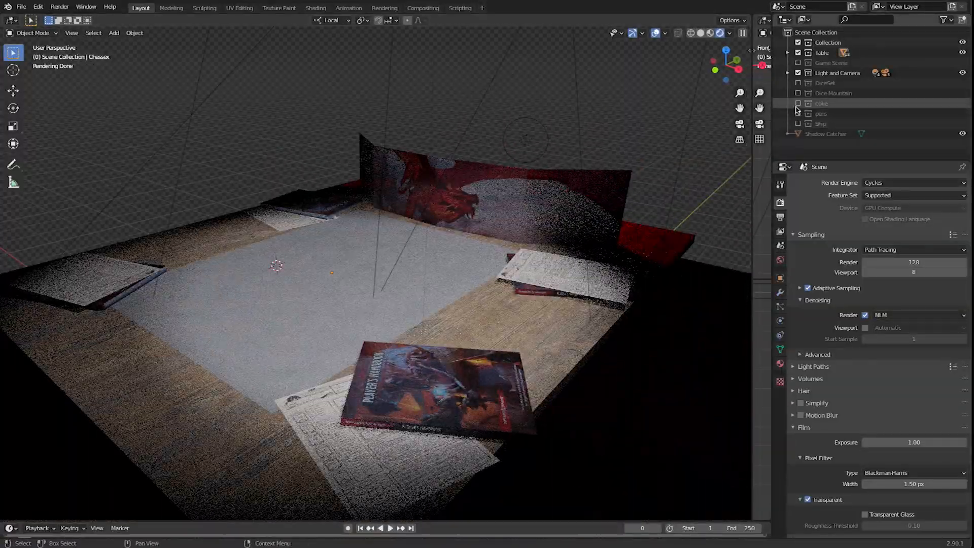
mouse_move(437, 244)
middle_down()
mouse_move(438, 265)
mouse_move(457, 272)
middle_up()
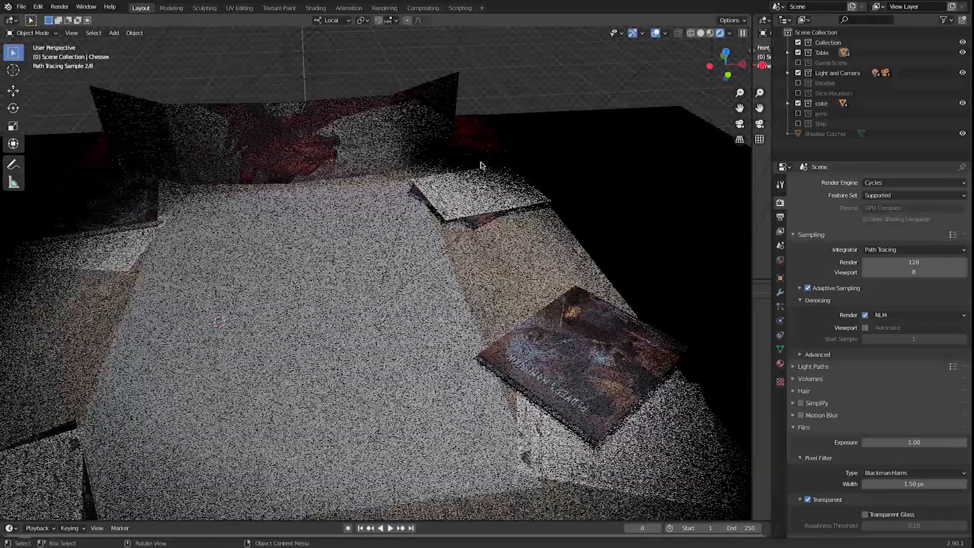
click(710, 33)
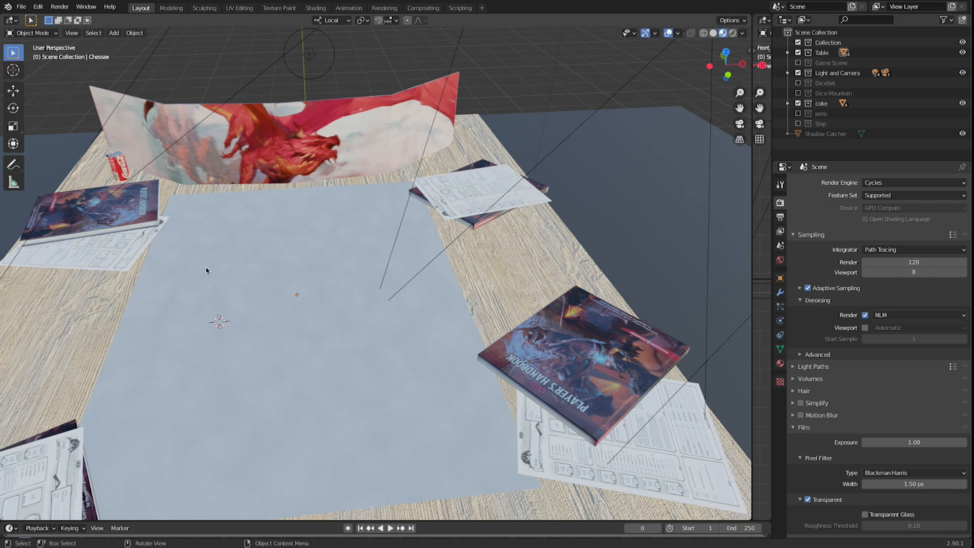
scroll(205, 270, down, 1)
shift+middle_drag(196, 276, 254, 233)
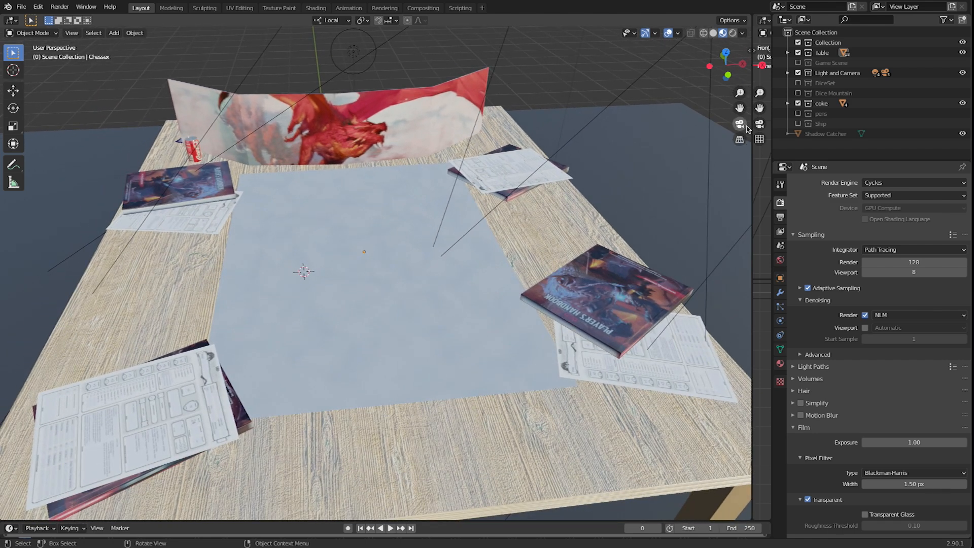
Enable the pens and DiceSet collections and view the props around the table and behind the dragon screen
click(798, 114)
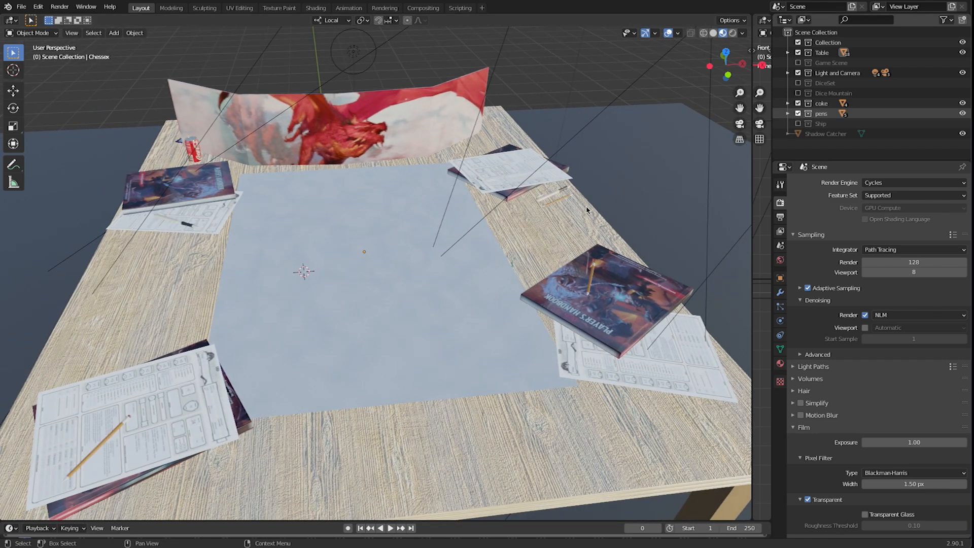
click(799, 83)
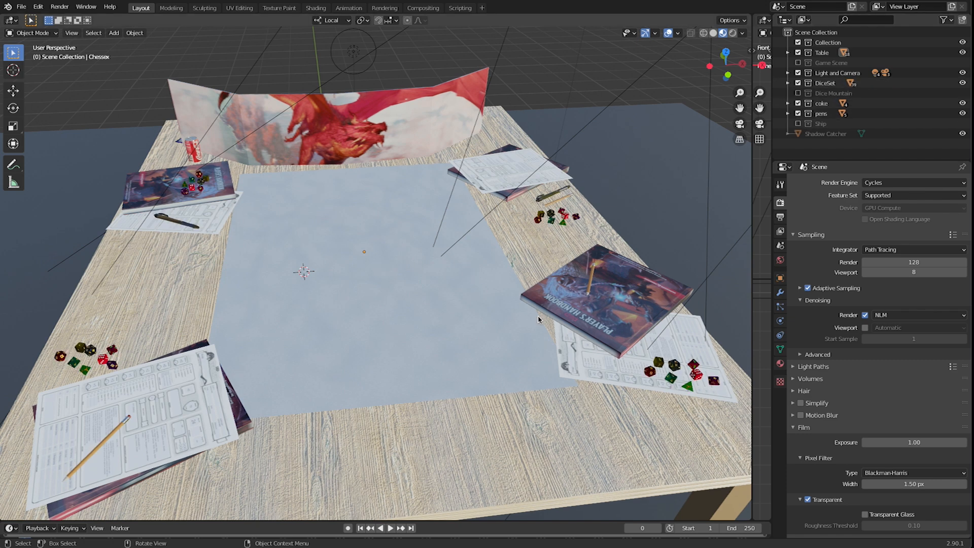
scroll(560, 314, up, 4)
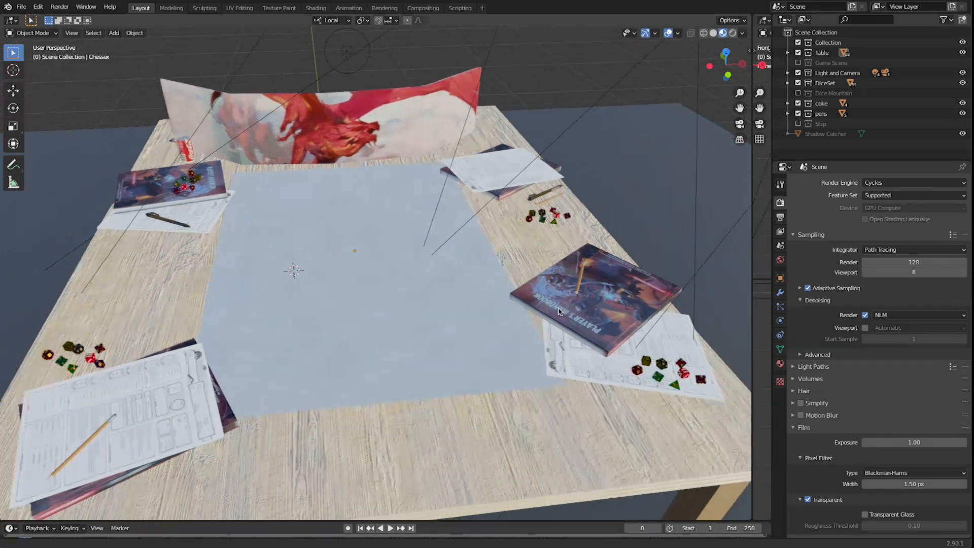
middle_drag(538, 200, 238, 210)
middle_drag(495, 223, 462, 245)
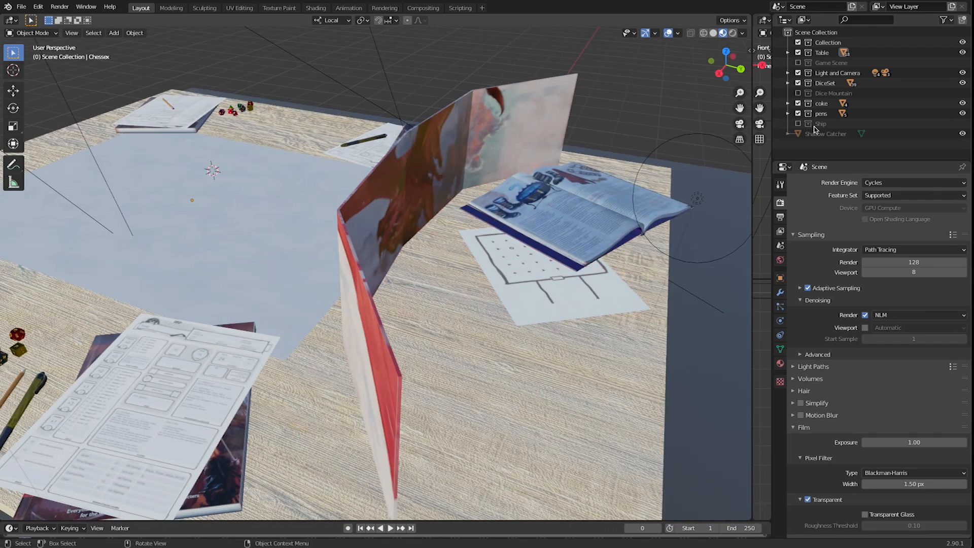
Enable the Dice Mountain collection and view the dice pile behind the dragon screen
click(798, 94)
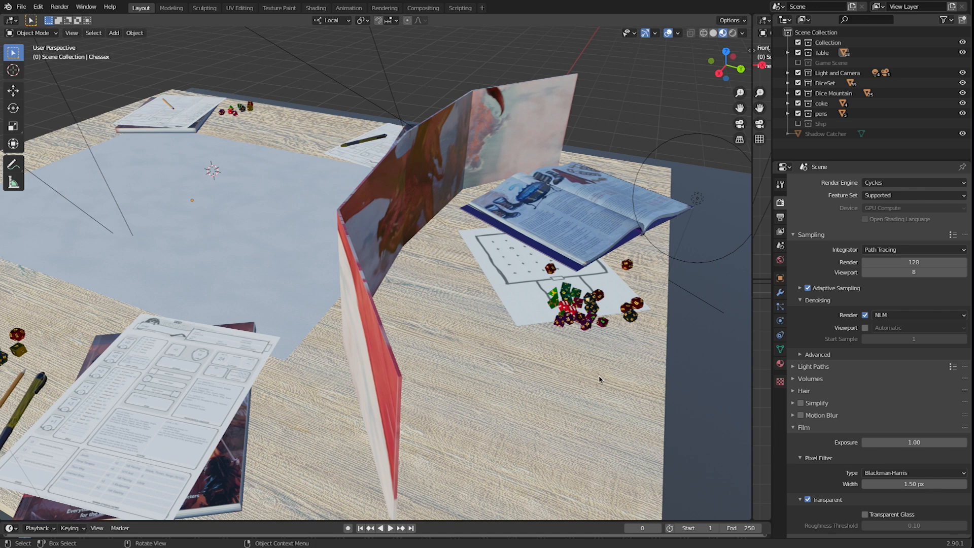
middle_drag(603, 375, 463, 354)
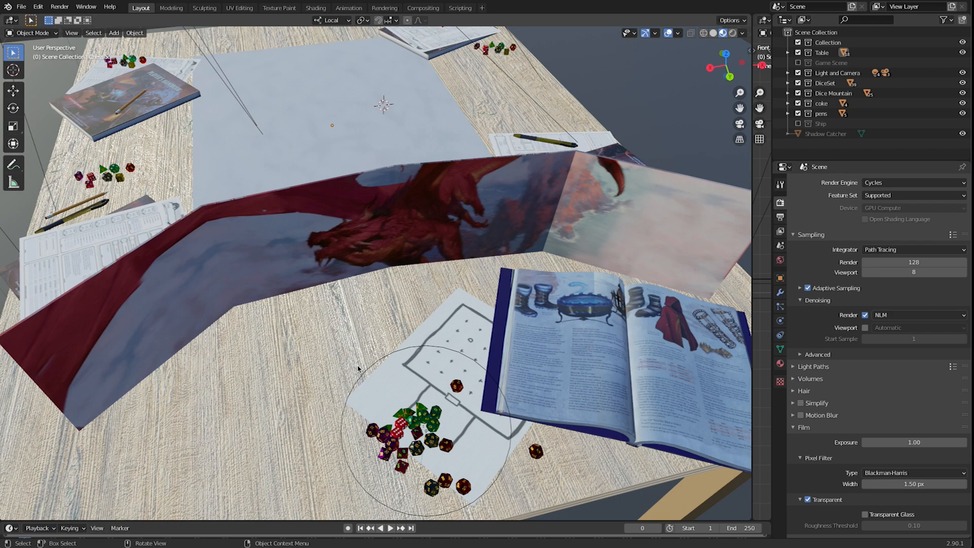
middle_drag(261, 396, 413, 403)
scroll(261, 373, down, 3)
shift+middle_drag(236, 398, 297, 335)
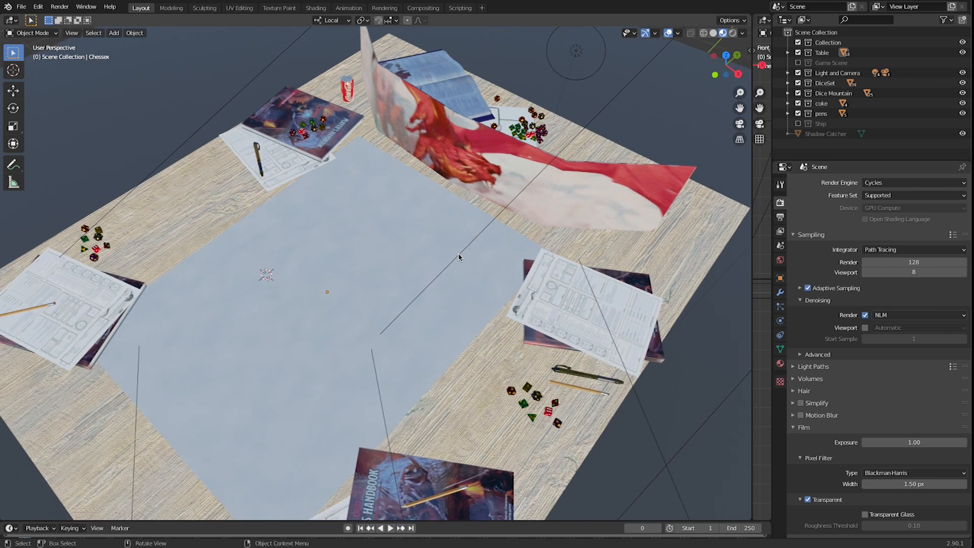
Enable the Game Scene and Ship collections and view the ship with its miniatures from several angles
click(798, 63)
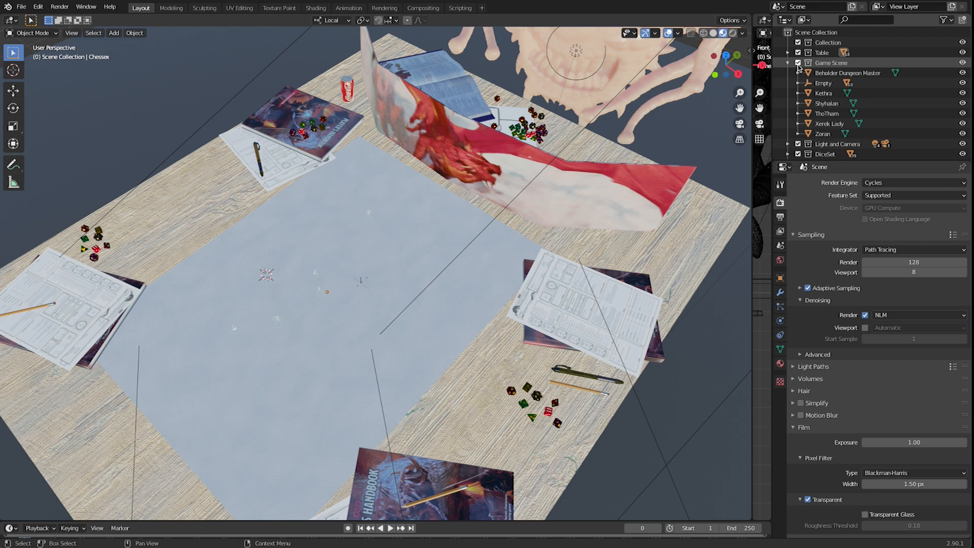
middle_drag(576, 248, 309, 335)
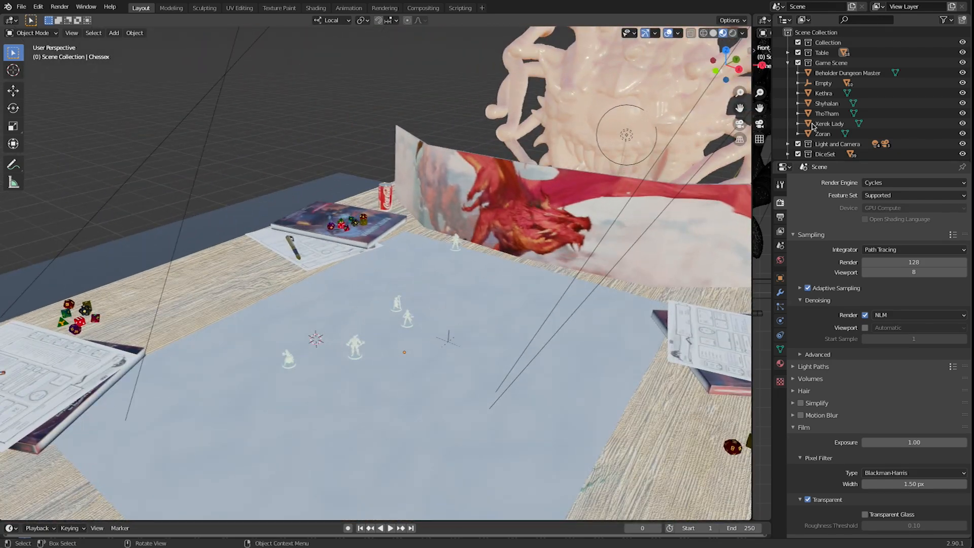
scroll(838, 101, down, 3)
click(799, 140)
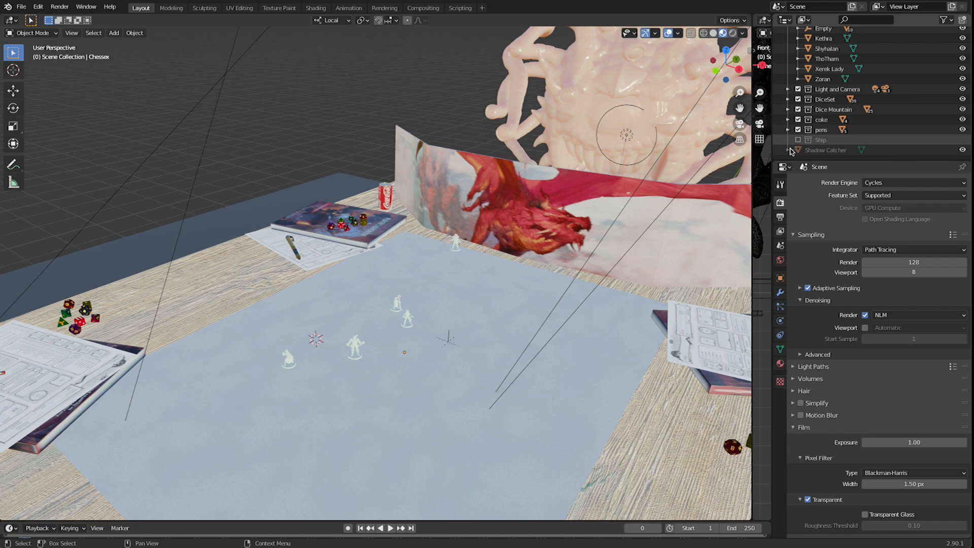
click(798, 141)
middle_drag(440, 363, 373, 420)
scroll(380, 415, up, 2)
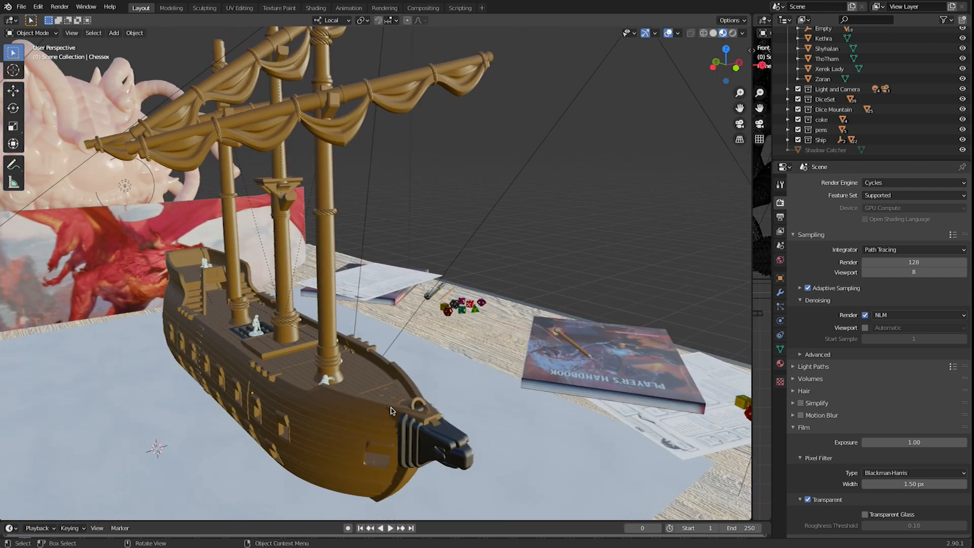
middle_drag(478, 382, 319, 421)
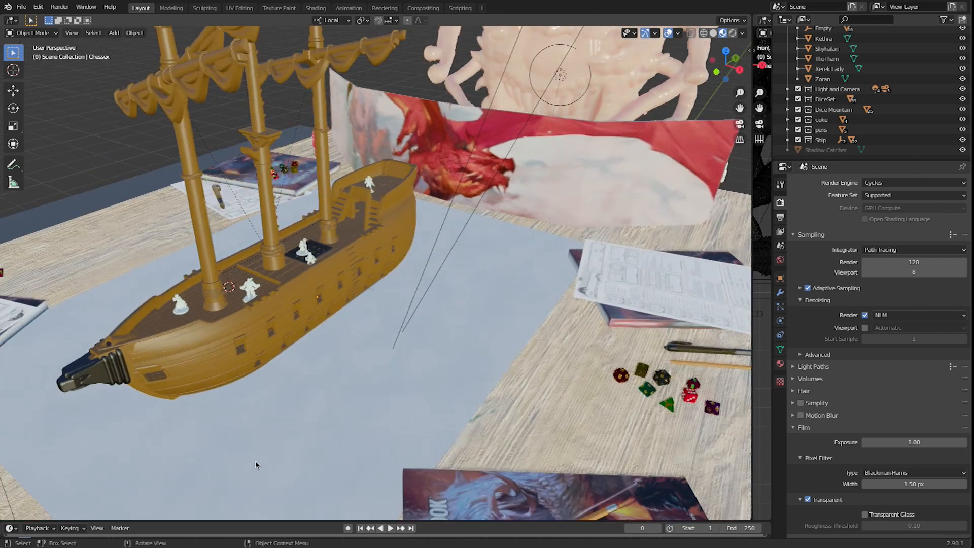
scroll(380, 379, up, 2)
mouse_move(380, 380)
middle_down()
mouse_move(320, 374)
mouse_move(383, 382)
mouse_move(376, 370)
mouse_move(335, 406)
mouse_move(405, 405)
mouse_move(205, 416)
mouse_move(389, 409)
middle_up()
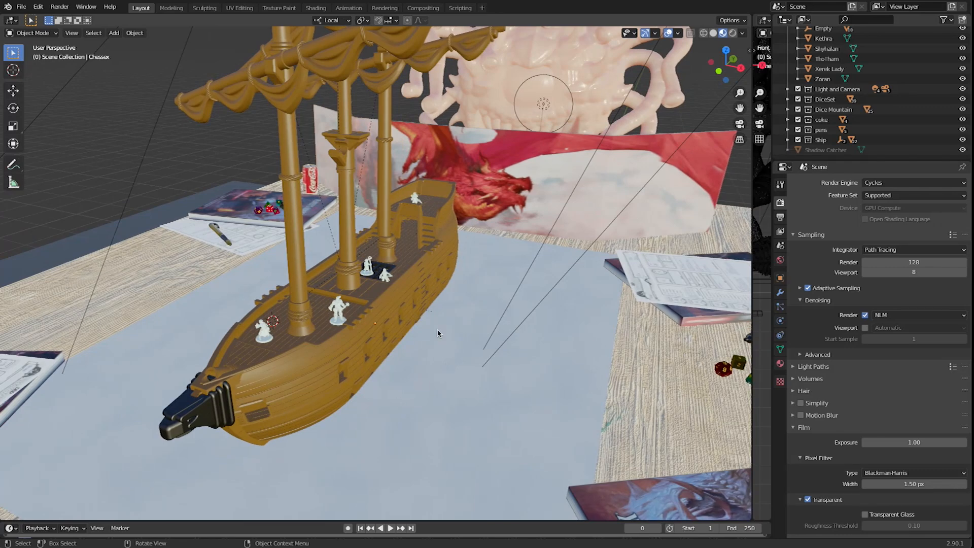
middle_drag(460, 388, 499, 382)
scroll(478, 368, down, 3)
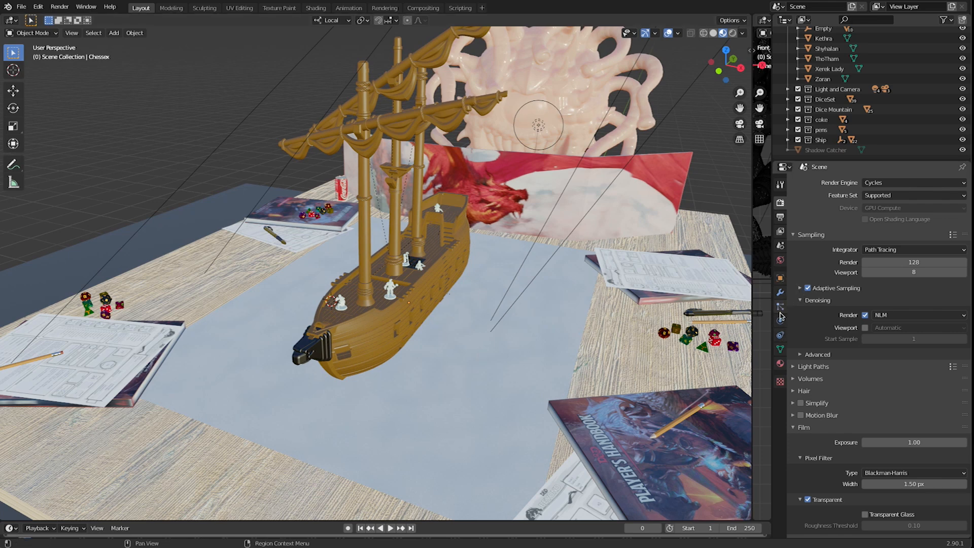
Open the scene properties to examine the unit settings
click(781, 247)
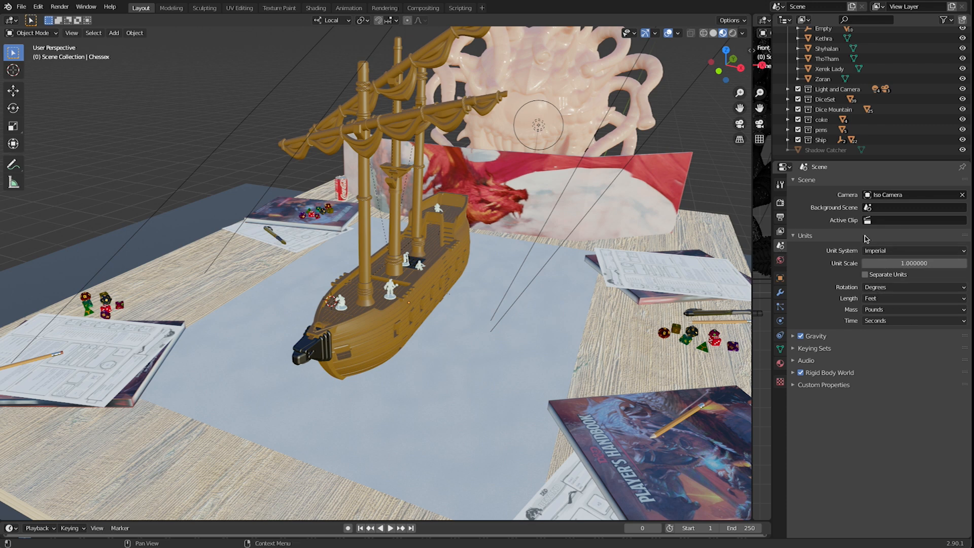
click(678, 35)
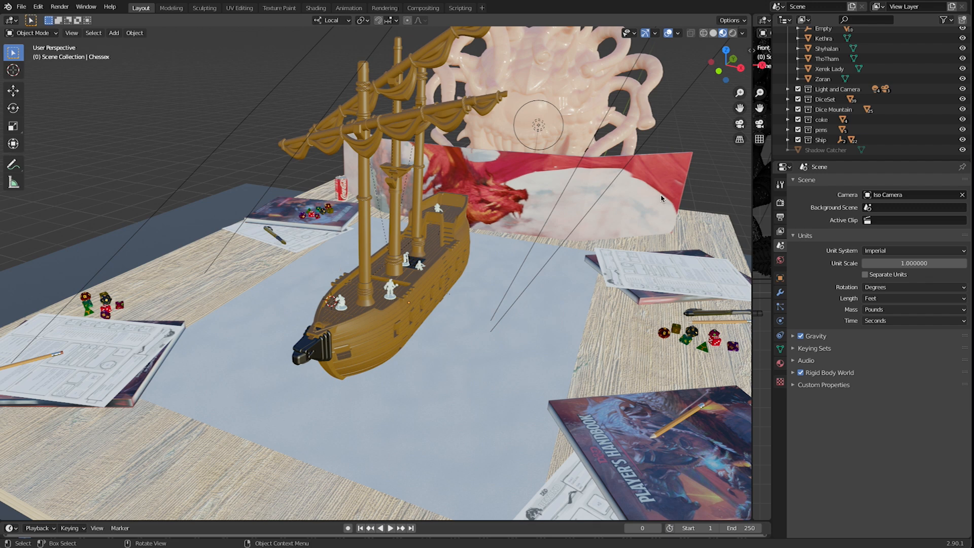
Disable the Ship collection, toggle the Game Scene collection off and on, and hide the Beholder Dungeon Master object
click(799, 141)
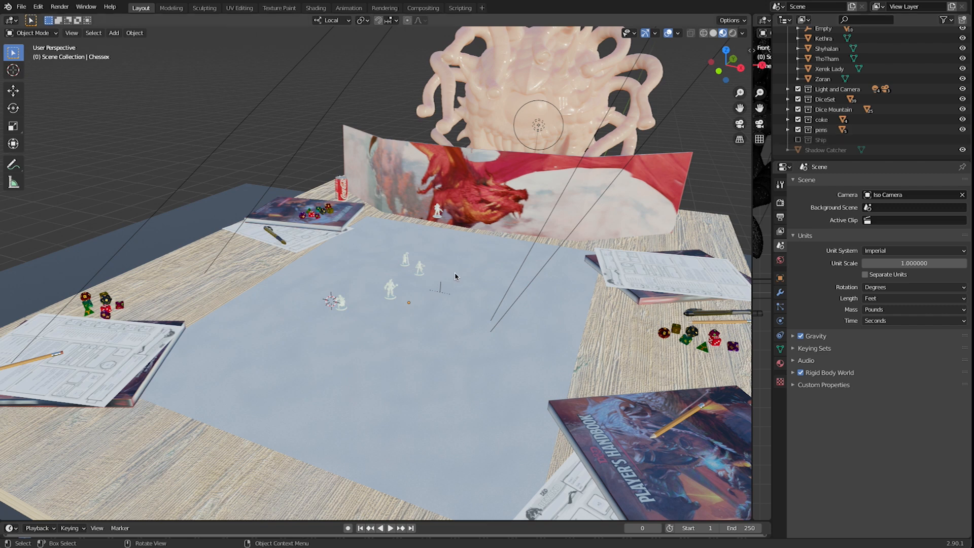
scroll(808, 108, up, 5)
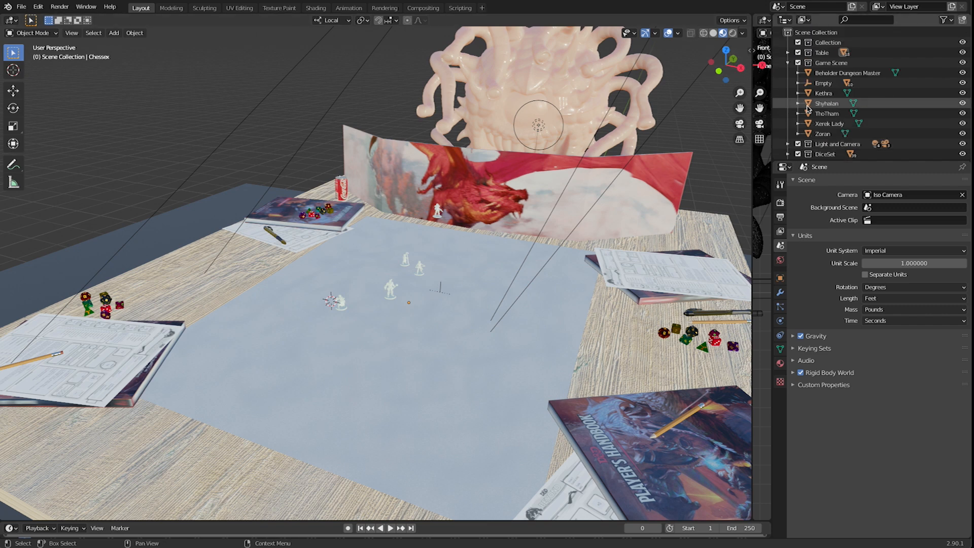
click(799, 62)
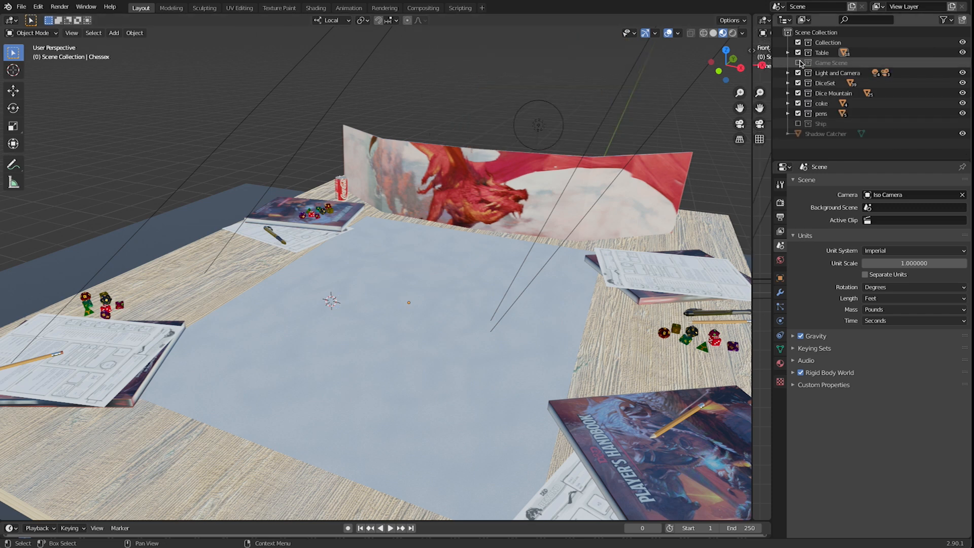
click(798, 62)
click(962, 73)
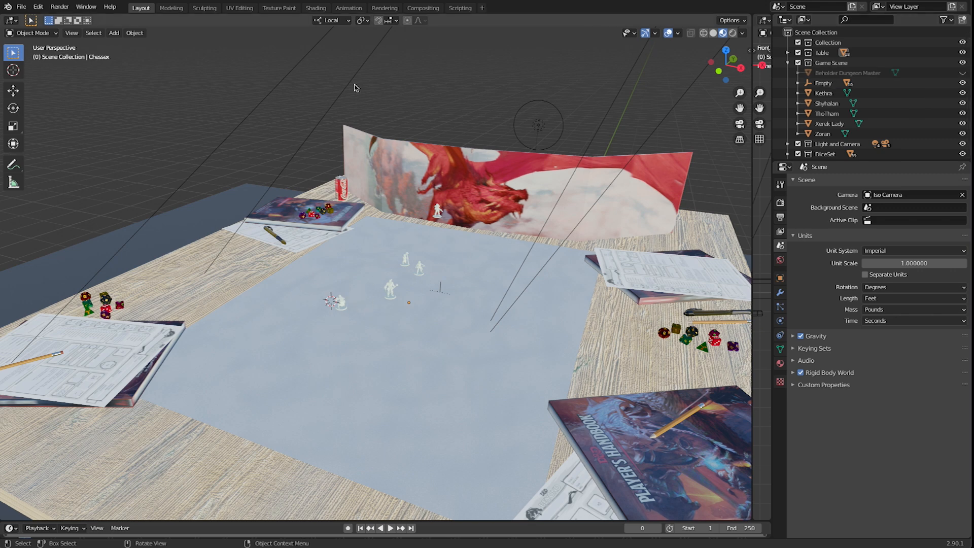
Show the miniatures from the top orthographic view in wireframe shading against the inch grid
key(KP_7)
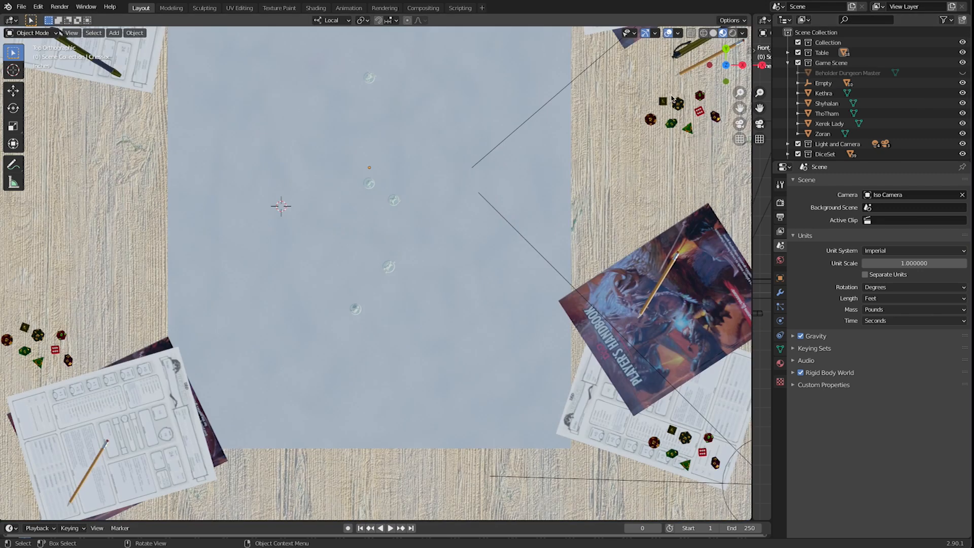
click(704, 34)
scroll(372, 215, up, 6)
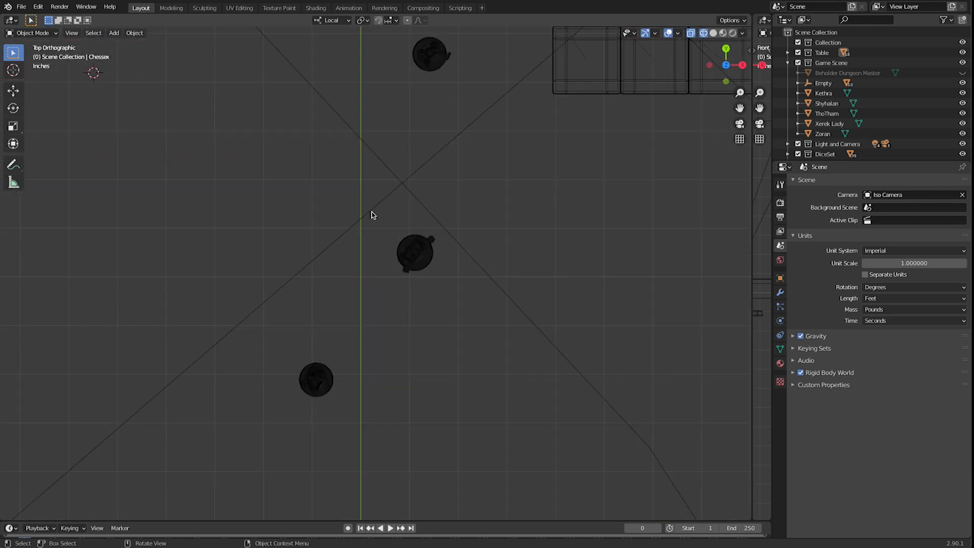
mouse_move(435, 195)
middle_down()
mouse_move(424, 208)
mouse_move(432, 205)
middle_up()
key(KP_7)
scroll(432, 104, down, 2)
scroll(434, 106, up, 1)
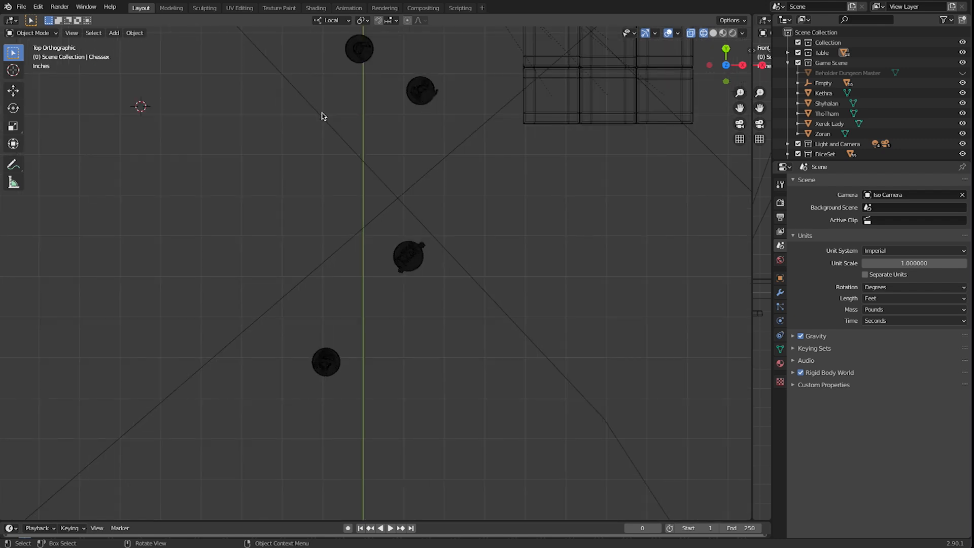
Move four miniatures across the grid, shifting ThoTham about 0.028' along X and Zoran about 0.031' along negative X
click(331, 362)
drag(331, 363, 348, 338)
drag(408, 257, 421, 258)
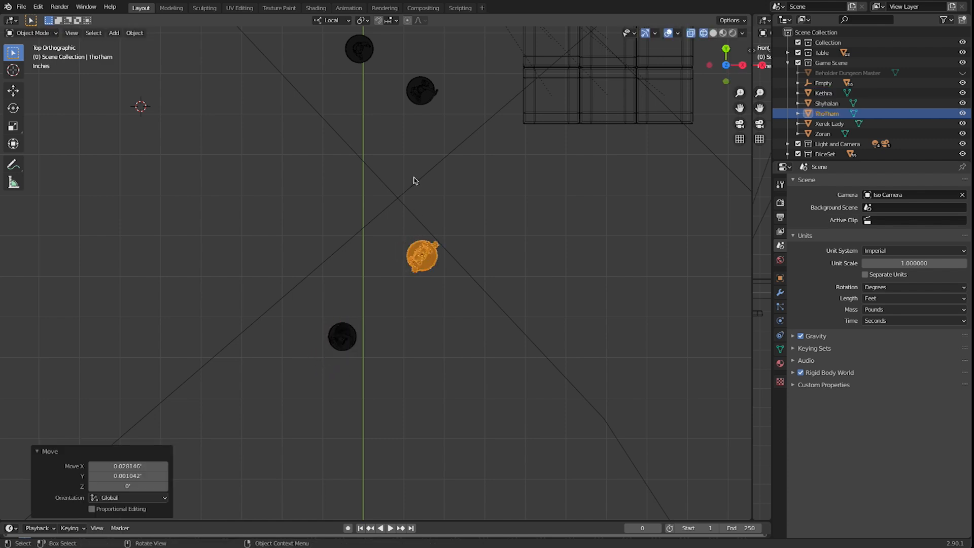
drag(415, 91, 420, 94)
drag(354, 55, 325, 60)
scroll(378, 252, down, 4)
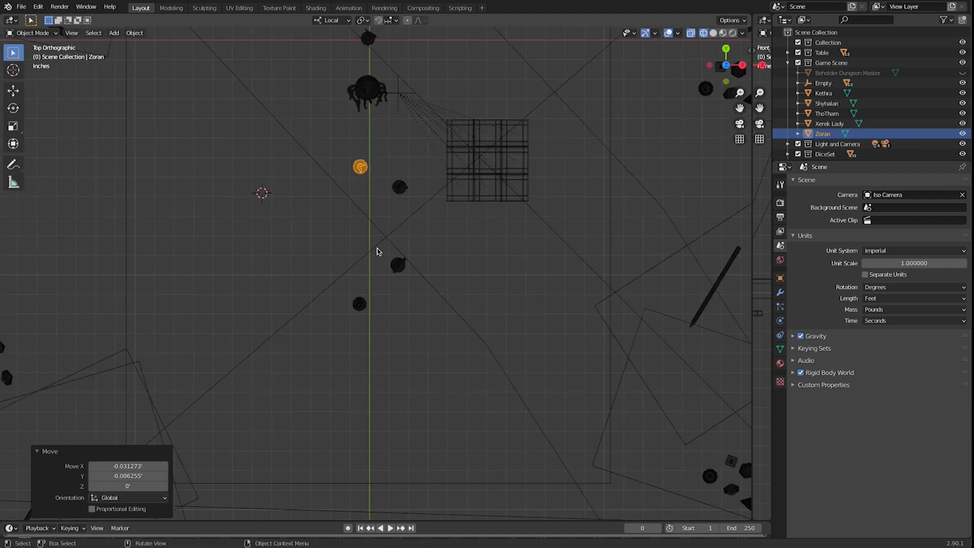
In front orthographic view, move the Beholder up above the tabletop, then back below it by about 0.176' in X and -0.419' in Z
click(373, 99)
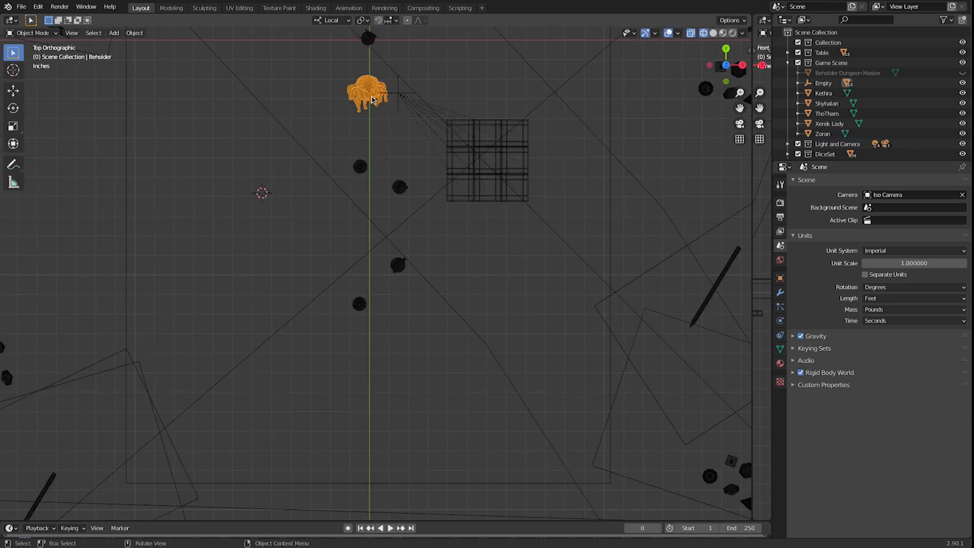
click(398, 189)
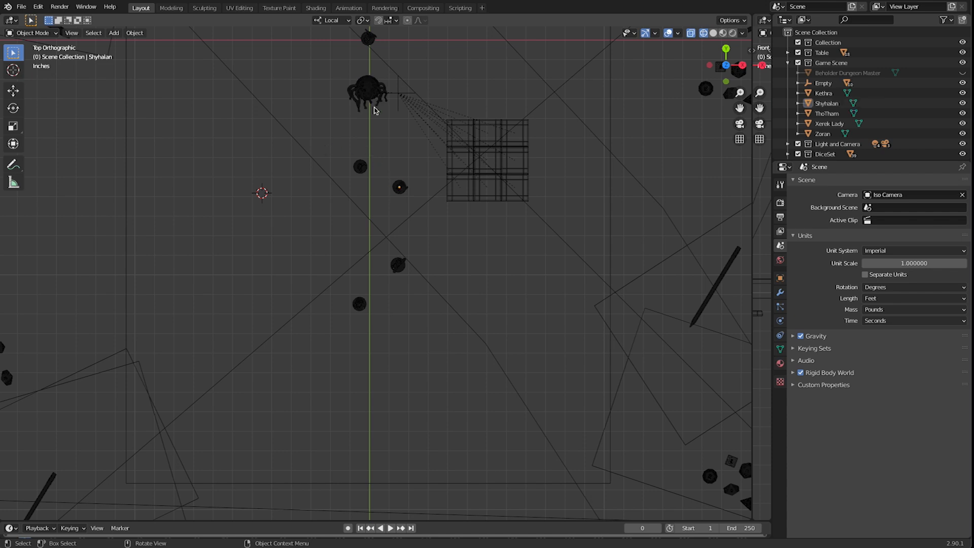
middle_drag(478, 315, 472, 302)
key(KP_1)
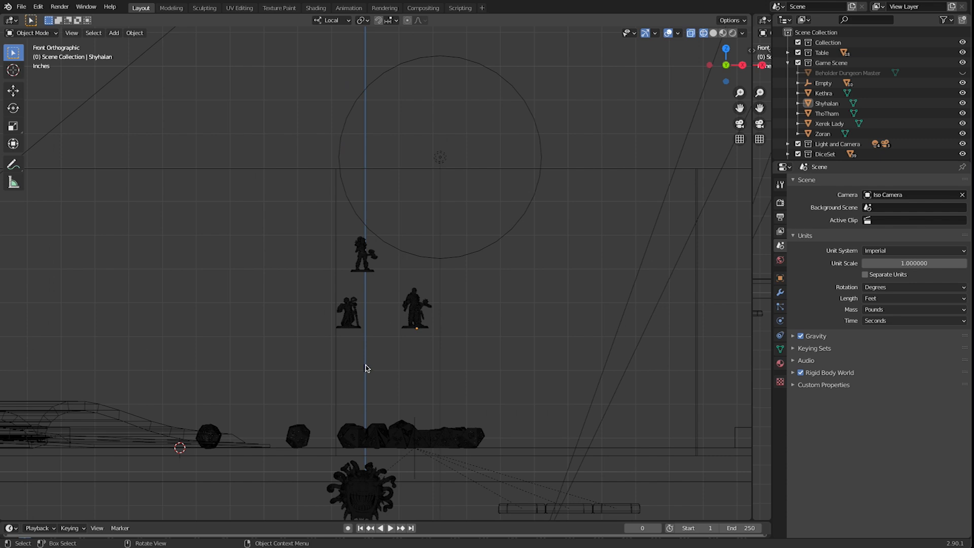
shift+scroll(370, 361, down, 6)
click(357, 346)
key(g)
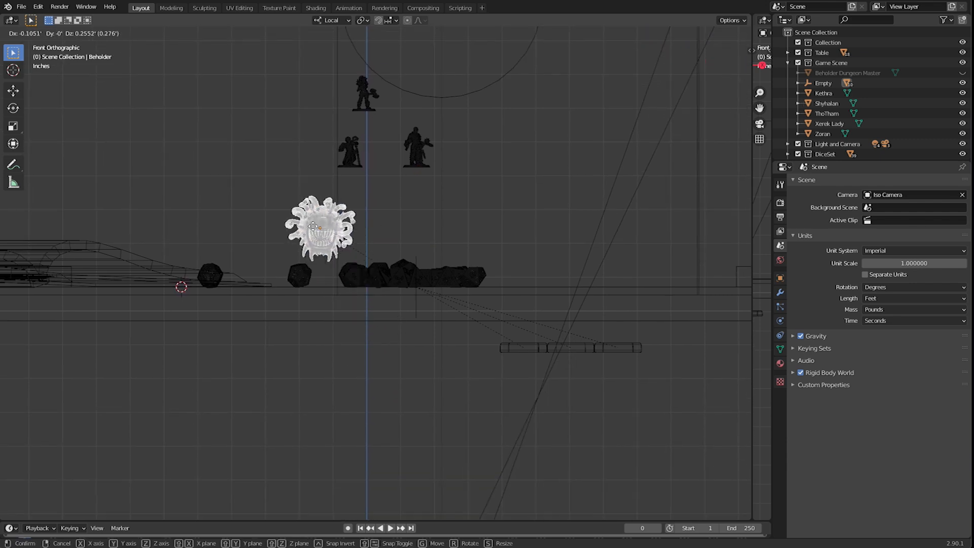
click(292, 189)
key(g)
click(365, 375)
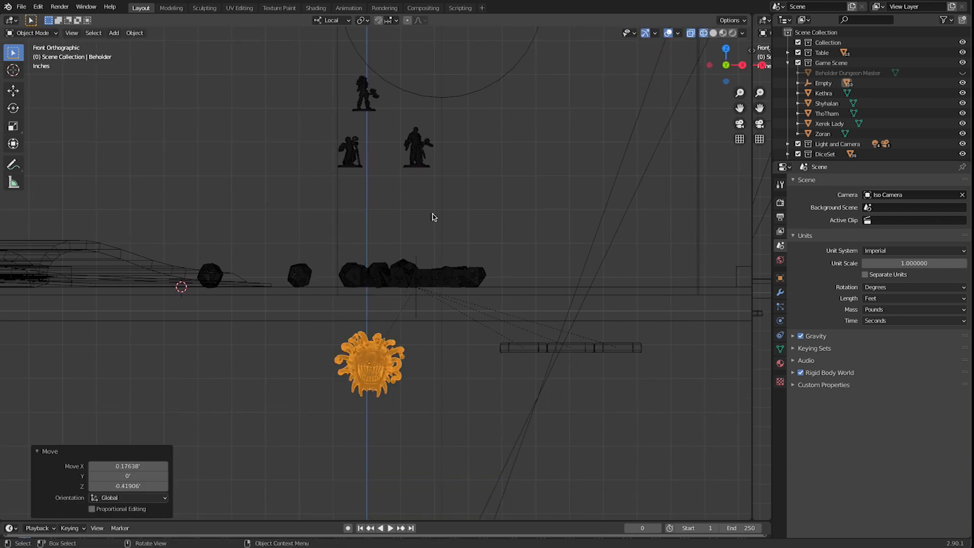
middle_drag(464, 210, 415, 259)
middle_drag(416, 259, 399, 280)
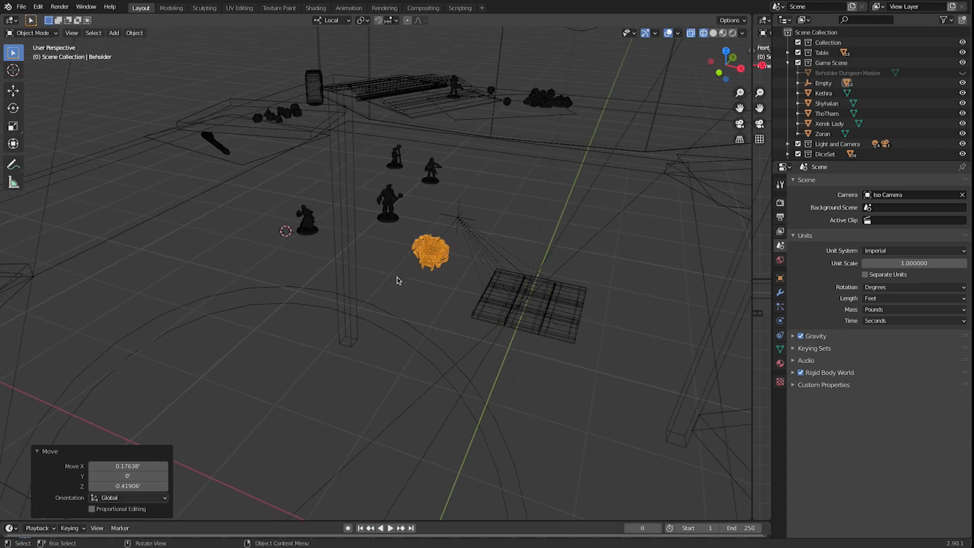
Switch the viewport to rendered shading and disable the Game Scene collection
click(732, 33)
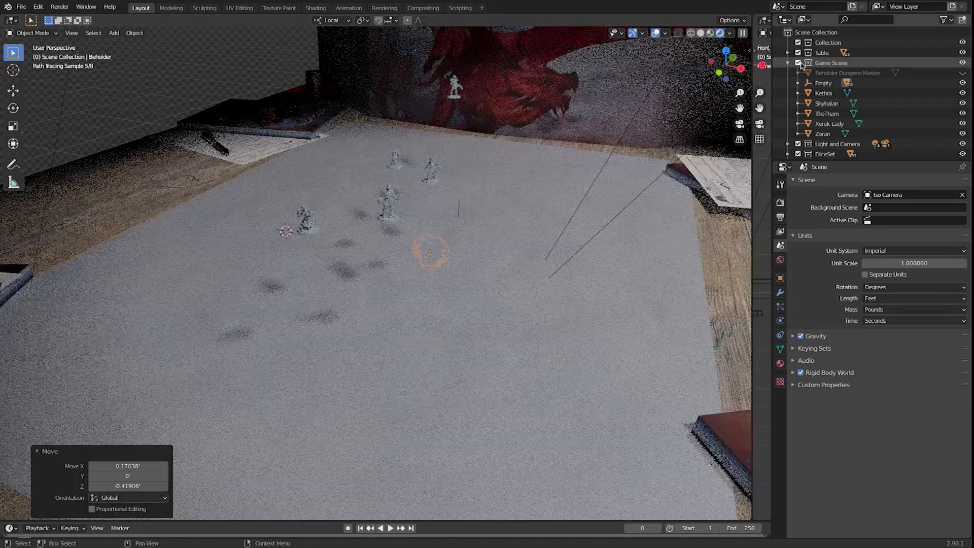
click(798, 62)
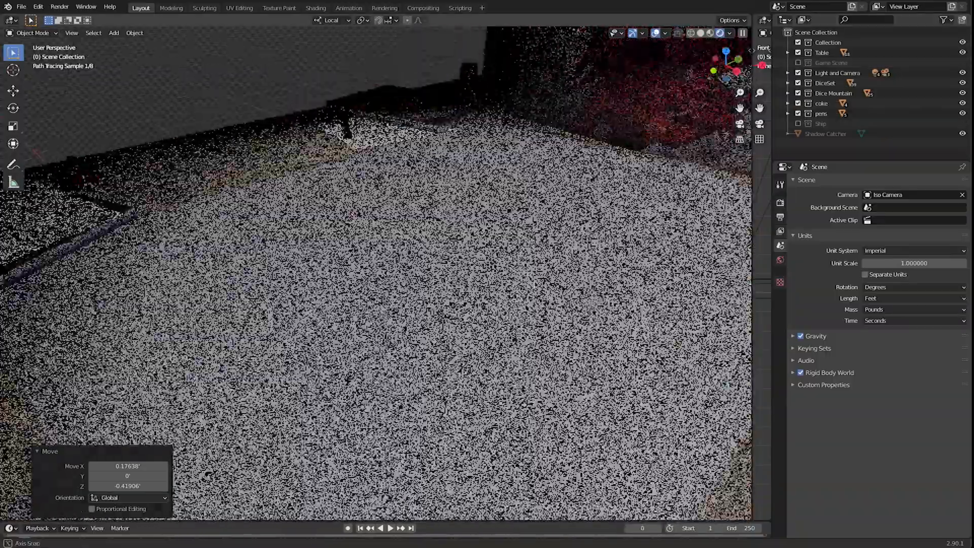
scroll(523, 271, down, 6)
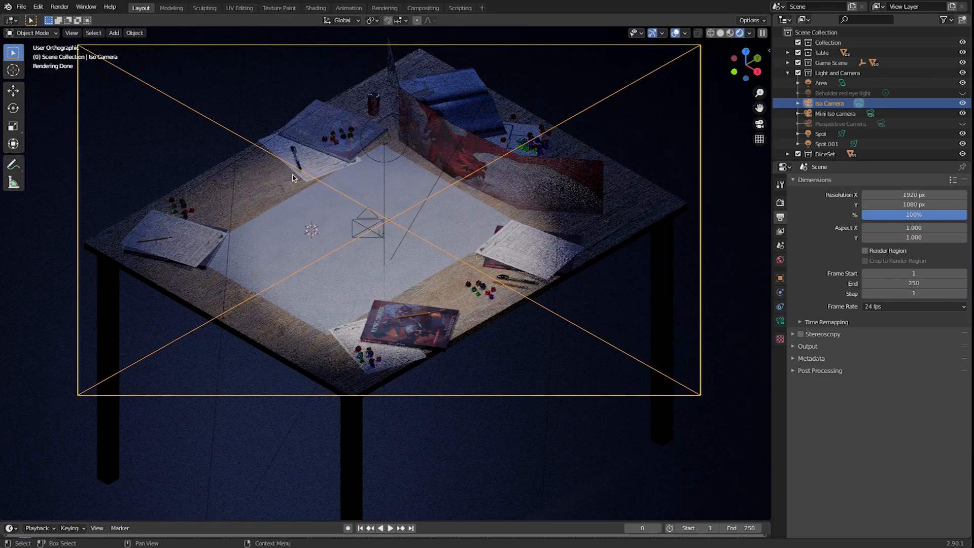
Select the Area light and examine its placement relative to the table
click(821, 83)
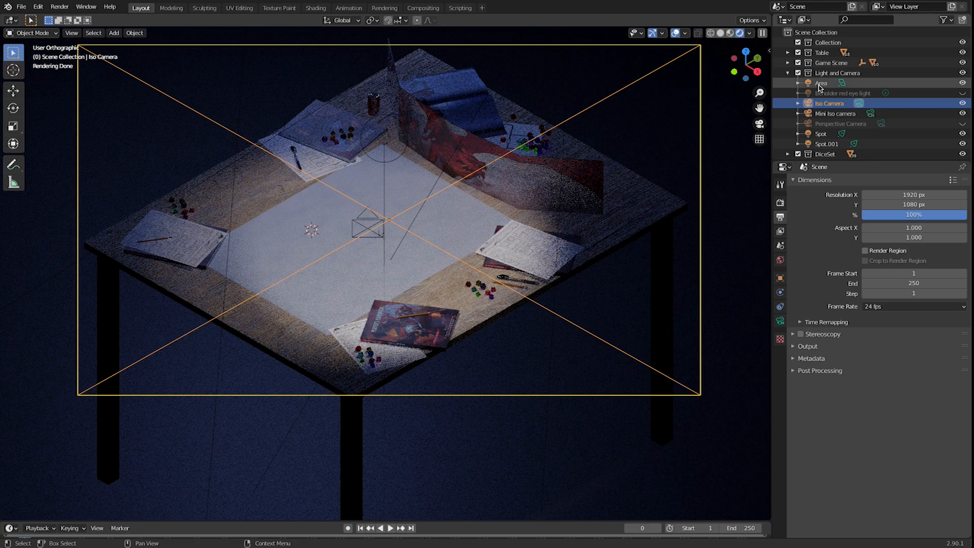
scroll(504, 320, up, 2)
middle_drag(503, 317, 455, 278)
scroll(503, 282, down, 4)
scroll(504, 286, down, 3)
scroll(475, 262, up, 5)
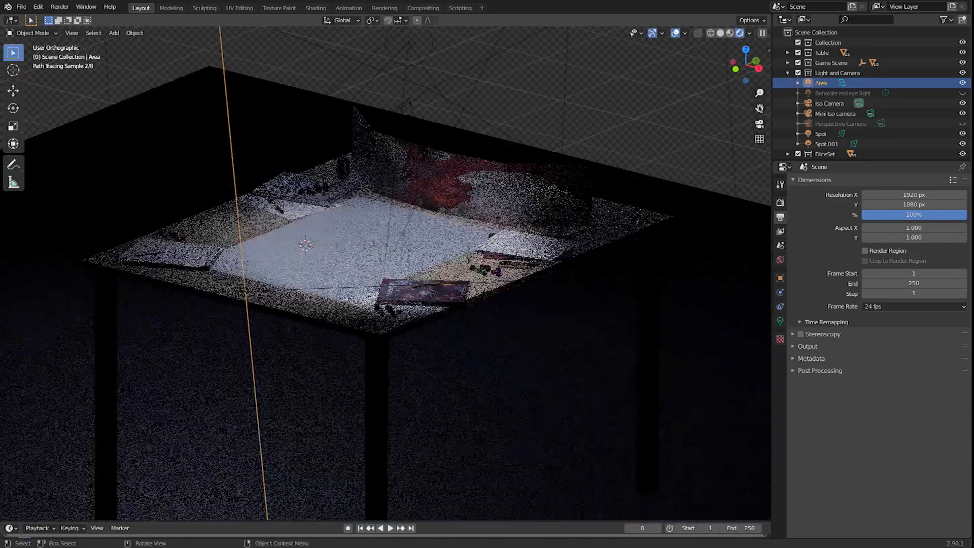
Inspect the Spot and Spot.001 lights over the table together with their light settings
click(831, 136)
scroll(609, 159, up, 2)
middle_drag(609, 159, 592, 193)
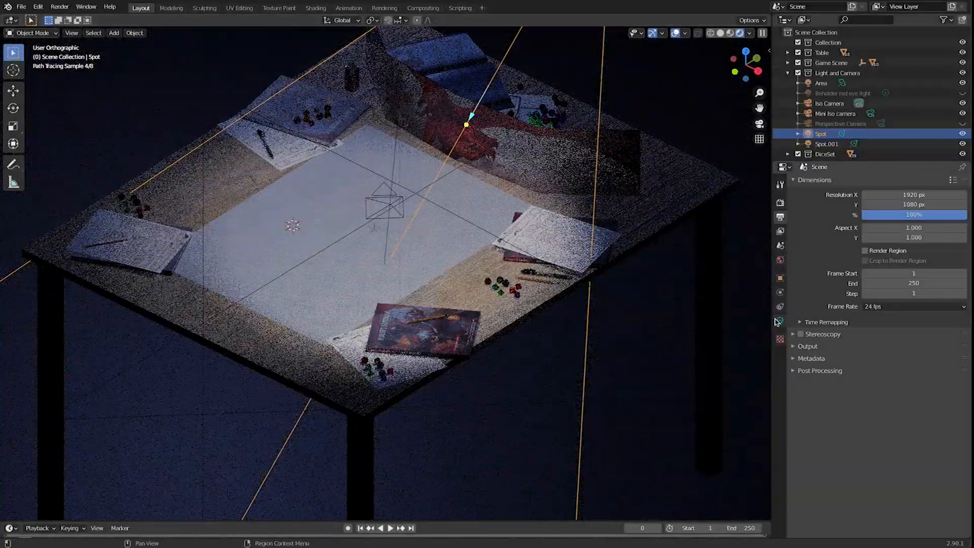
click(779, 321)
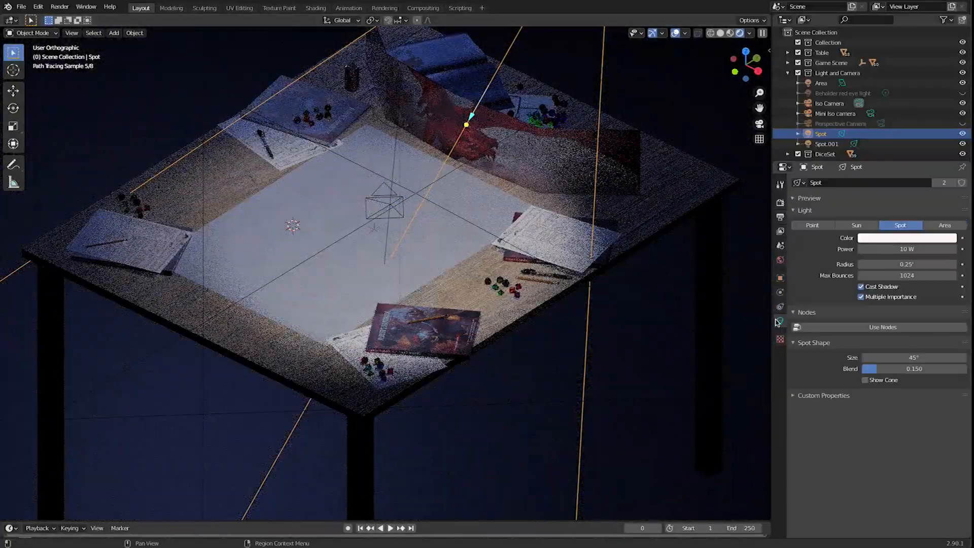
click(827, 144)
mouse_move(471, 332)
middle_down()
mouse_move(533, 307)
mouse_move(449, 325)
mouse_move(447, 355)
mouse_move(449, 317)
mouse_move(452, 326)
middle_up()
scroll(451, 324, up, 5)
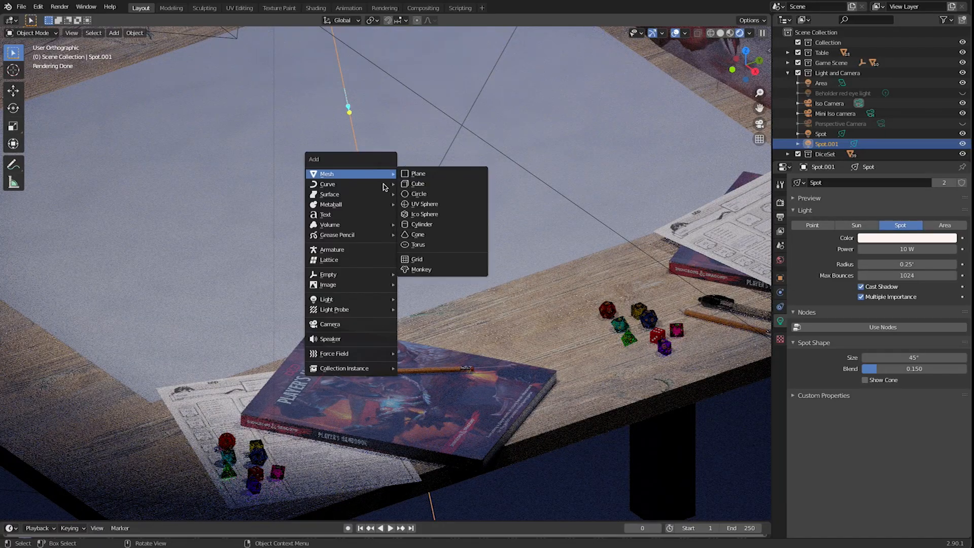
Add a UV sphere at the 3D cursor on the tabletop mat and scale it down to a small ball
click(419, 195)
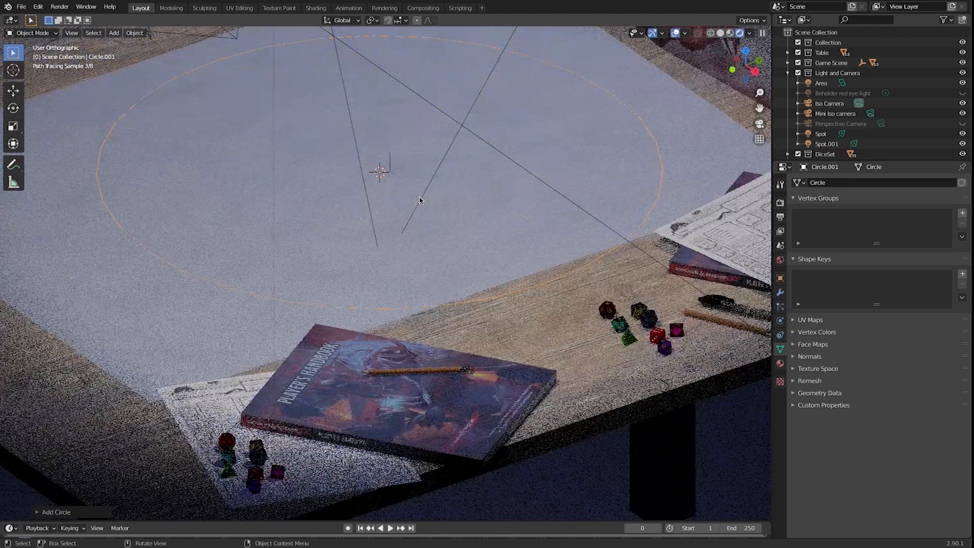
key(ctrl+z)
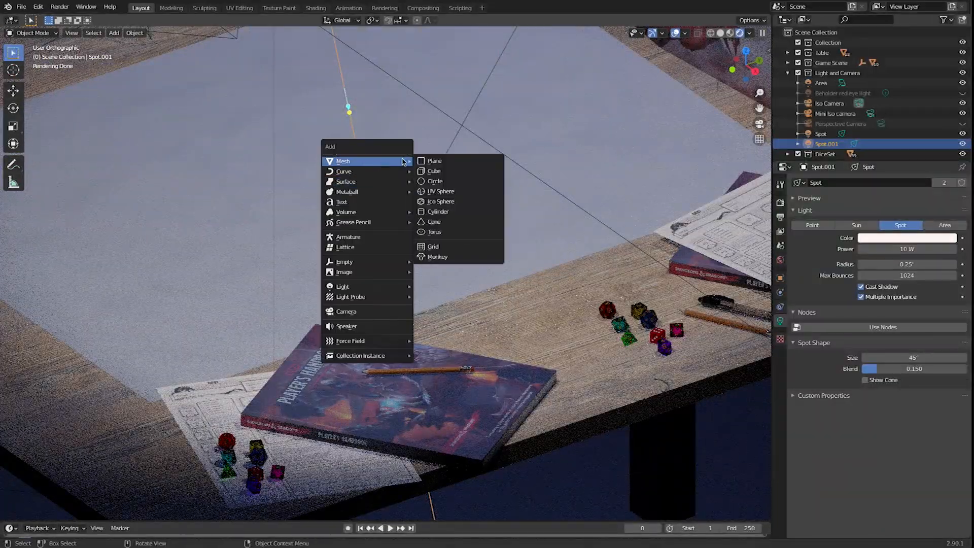
click(441, 197)
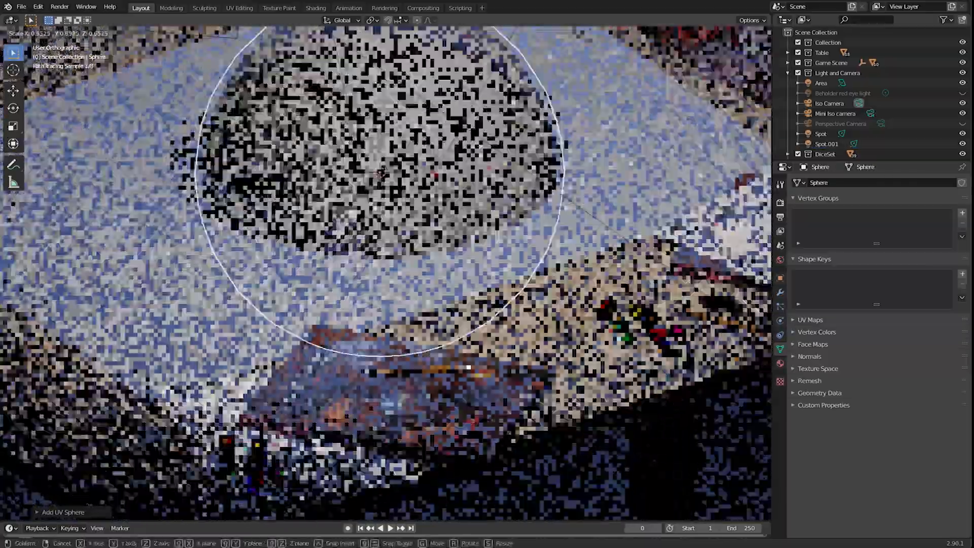
key(Return)
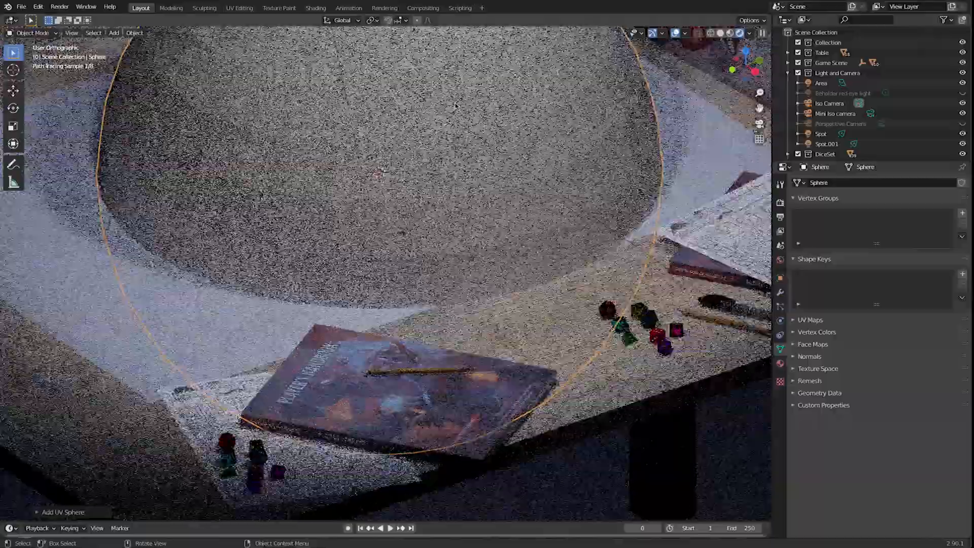
key(s)
key(Return)
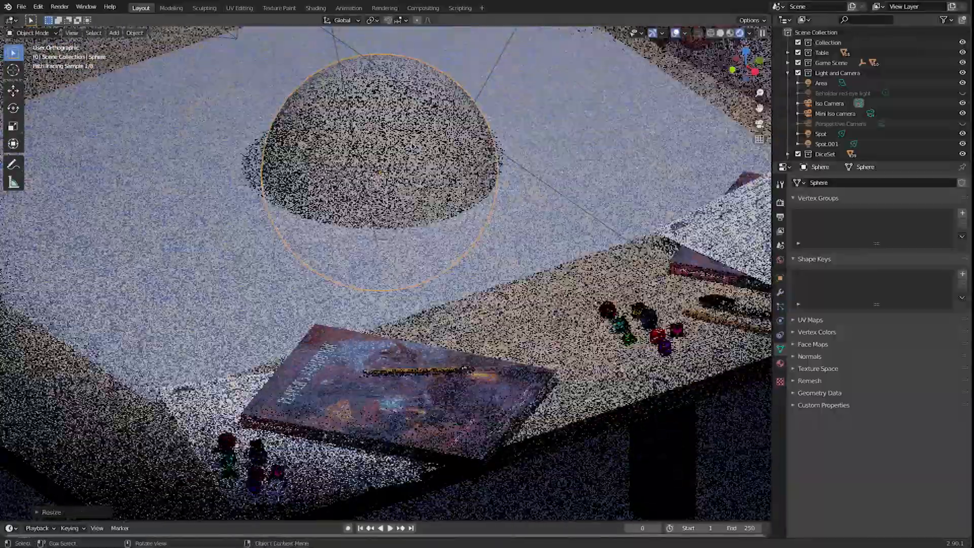
key(s)
key(Return)
Raise the sphere about 0.26' along Z to rest on the mat, and frame it up close
key(g)
key(z)
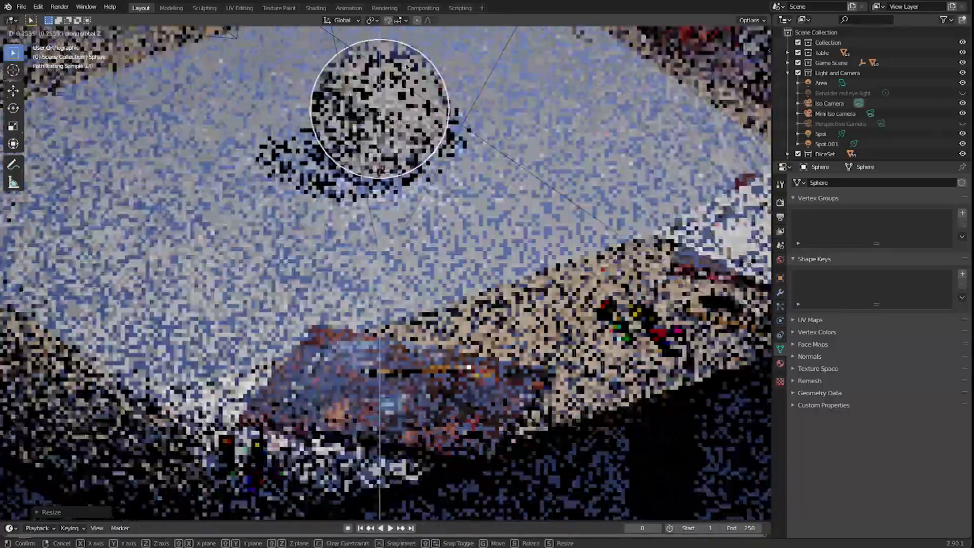
click(407, 66)
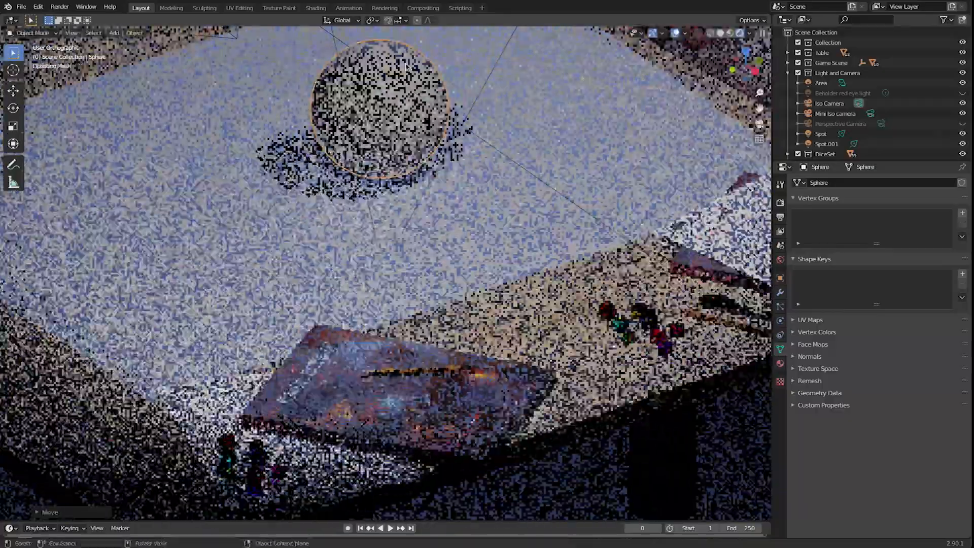
scroll(325, 167, up, 1)
middle_drag(246, 195, 278, 229)
key(KP_Decimal)
scroll(288, 200, down, 2)
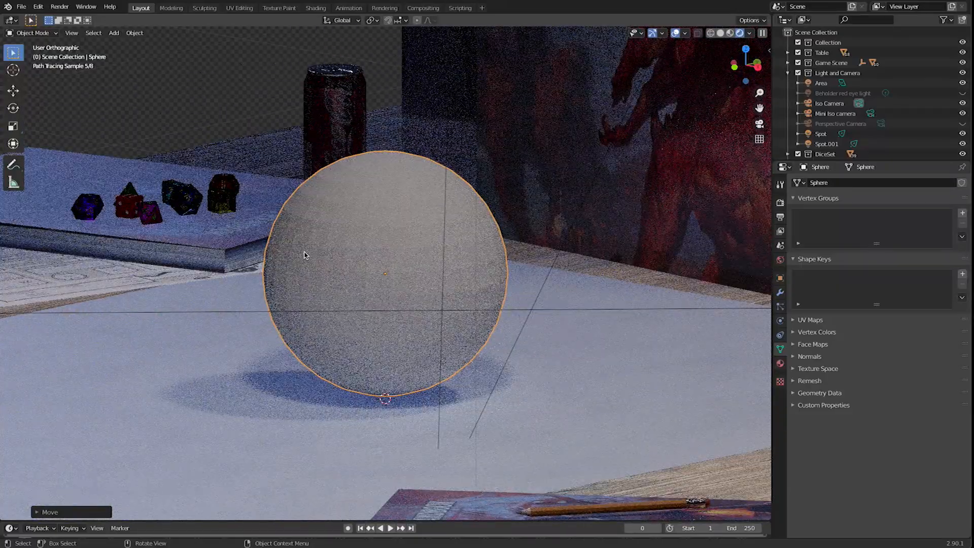
Give the sphere a new material named testsphere
click(348, 132)
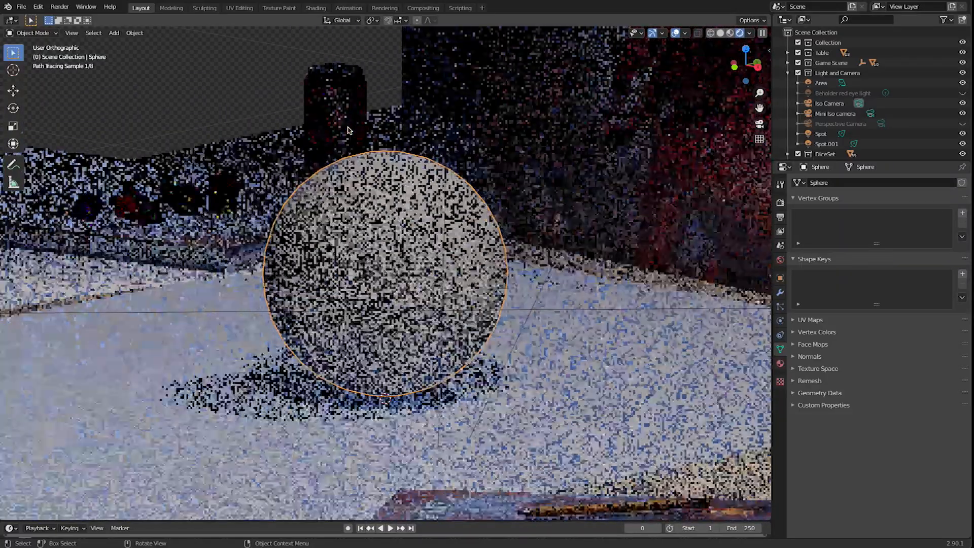
click(782, 365)
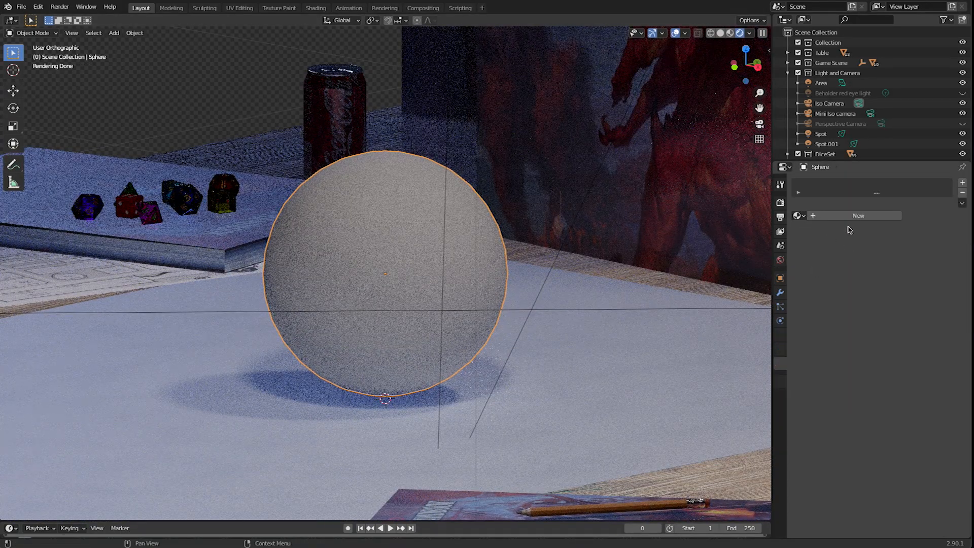
click(855, 215)
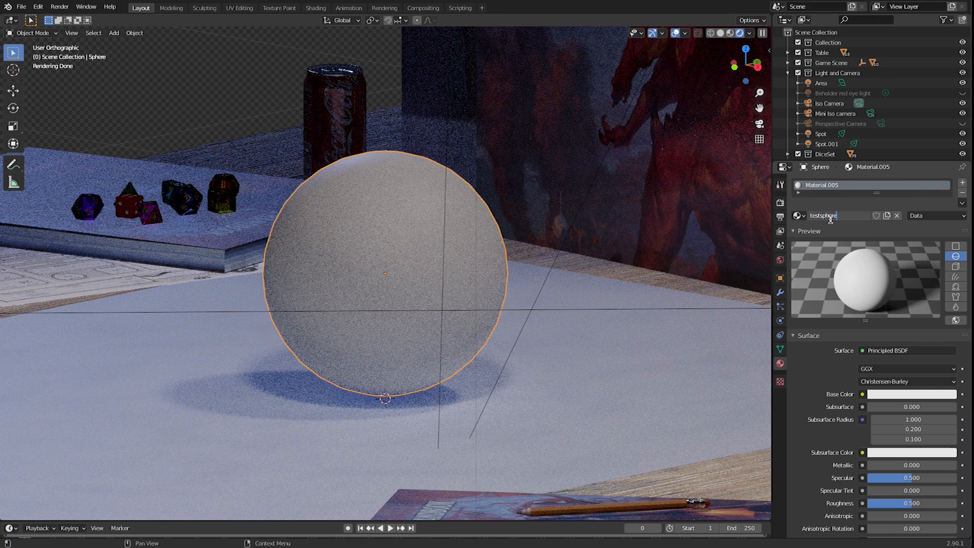
key(Return)
Set the testsphere material's Metallic to 1.000 and Roughness to 0.000, and examine the reflections on the sphere
scroll(828, 382, down, 3)
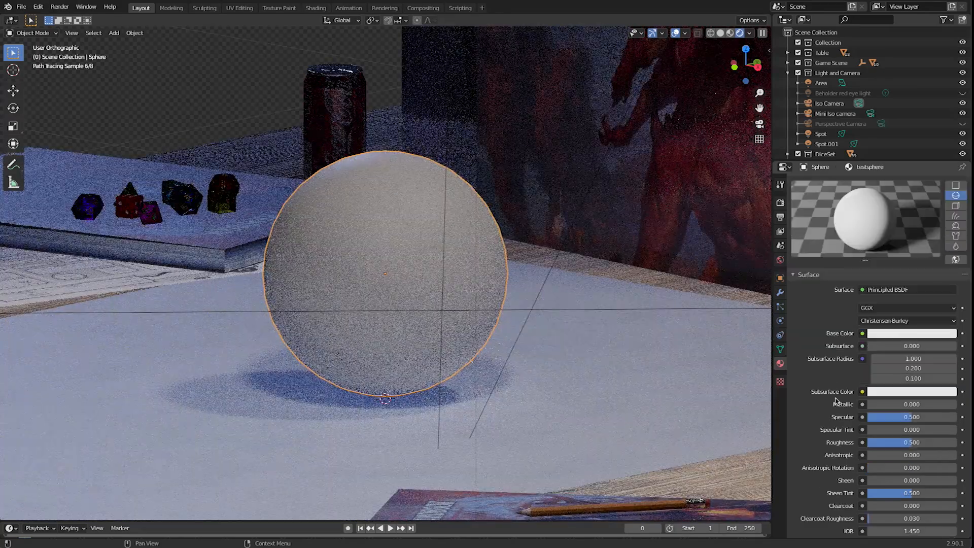
drag(878, 404, 956, 404)
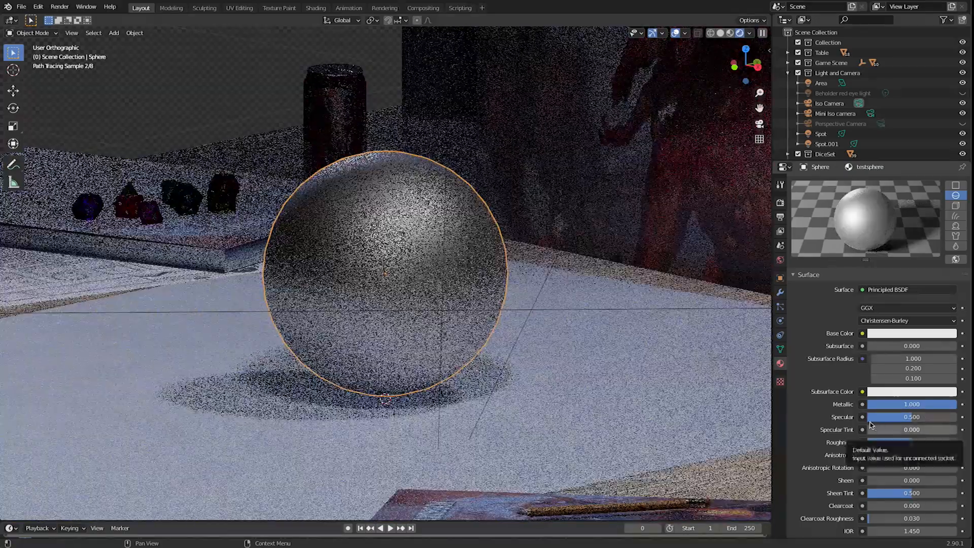
drag(900, 442, 863, 443)
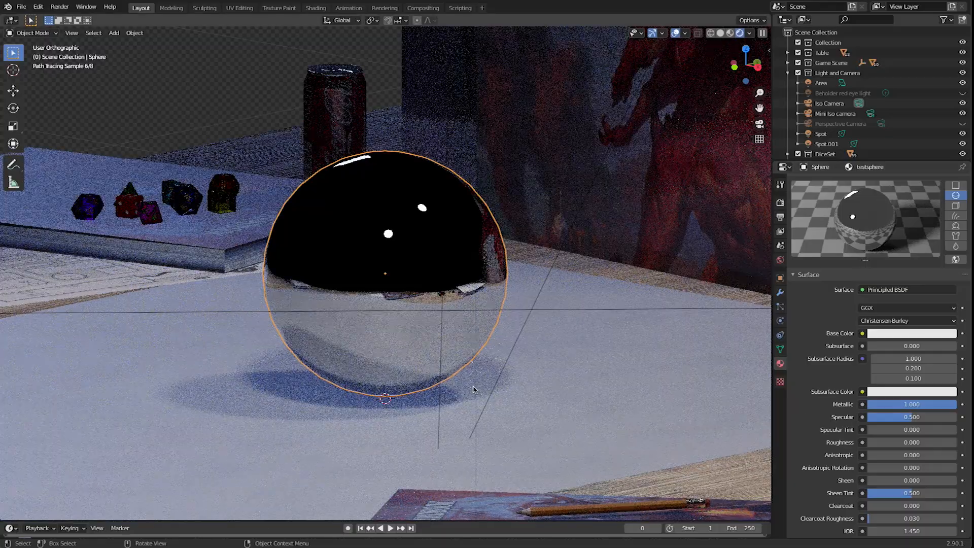
scroll(475, 390, up, 6)
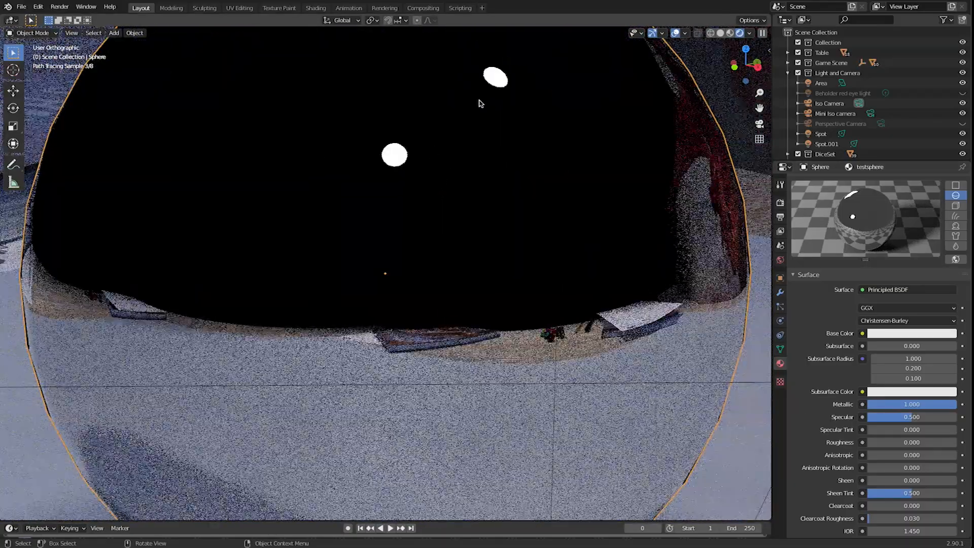
scroll(428, 211, down, 6)
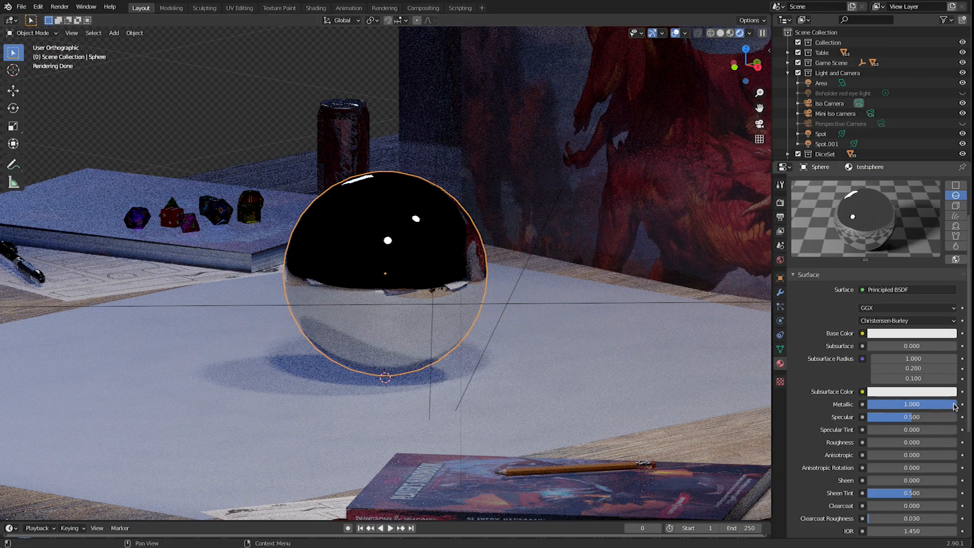
Set the testsphere material's Metallic to 0.000 and Specular to 0.653, and examine the sphere's highlights from another angle
drag(944, 405, 869, 405)
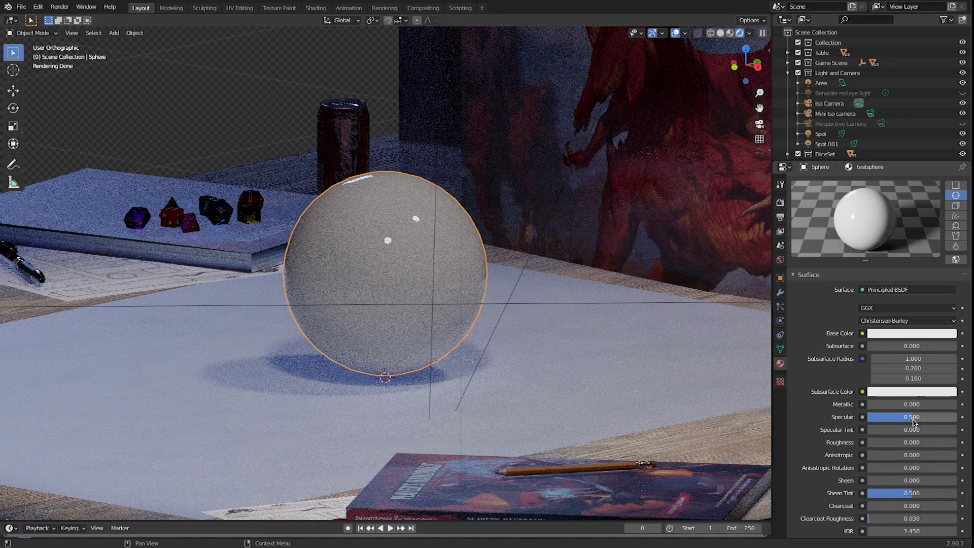
drag(912, 416, 926, 417)
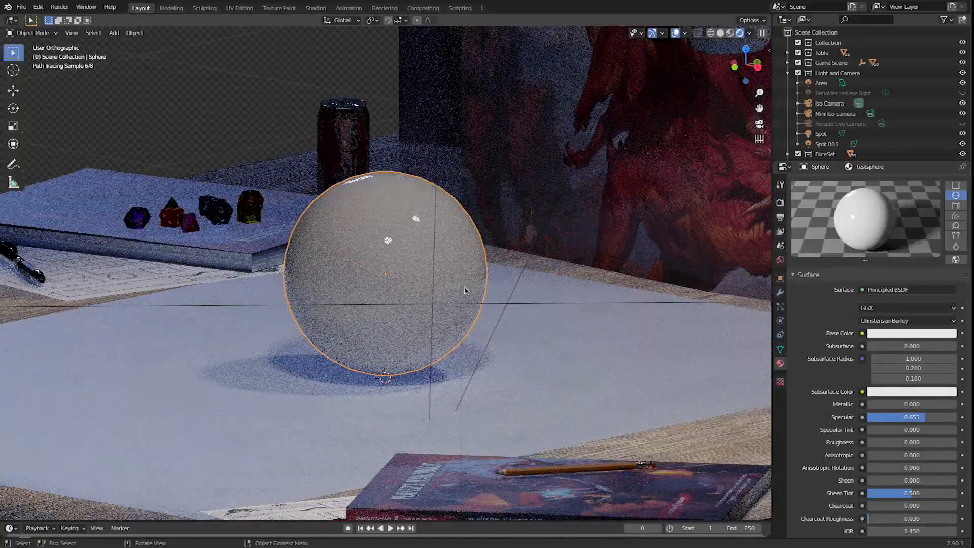
middle_drag(353, 257, 243, 215)
scroll(243, 214, up, 3)
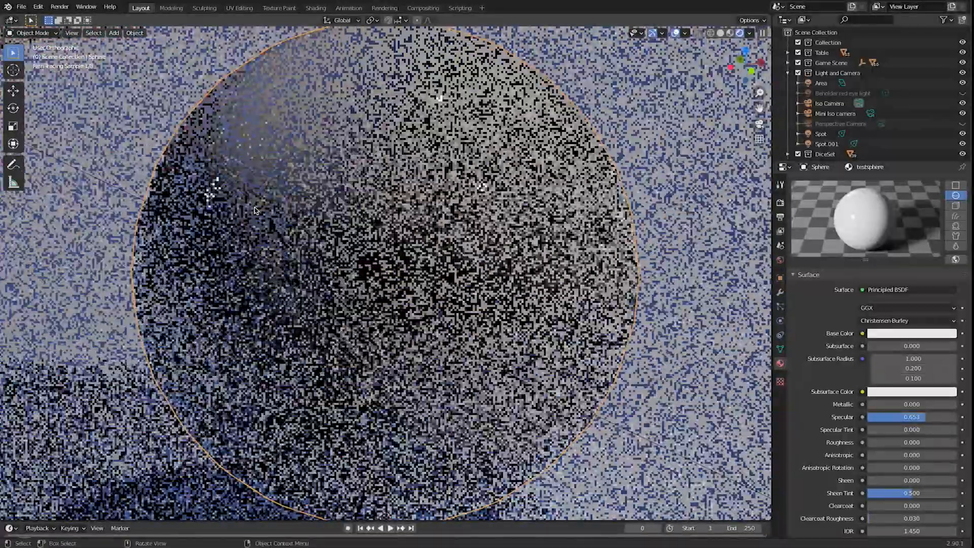
scroll(306, 267, down, 6)
scroll(320, 280, up, 5)
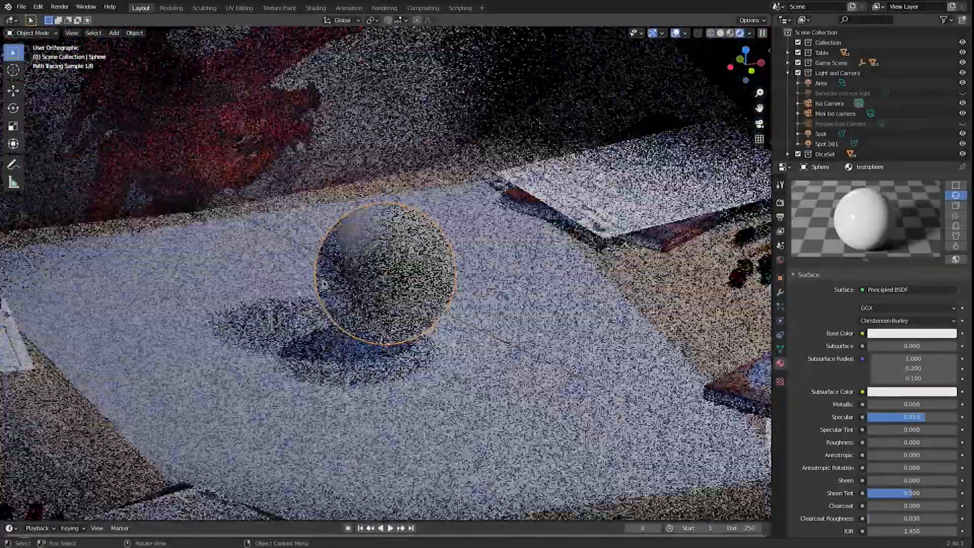
Enable Cast Shadow on the Area light
click(846, 83)
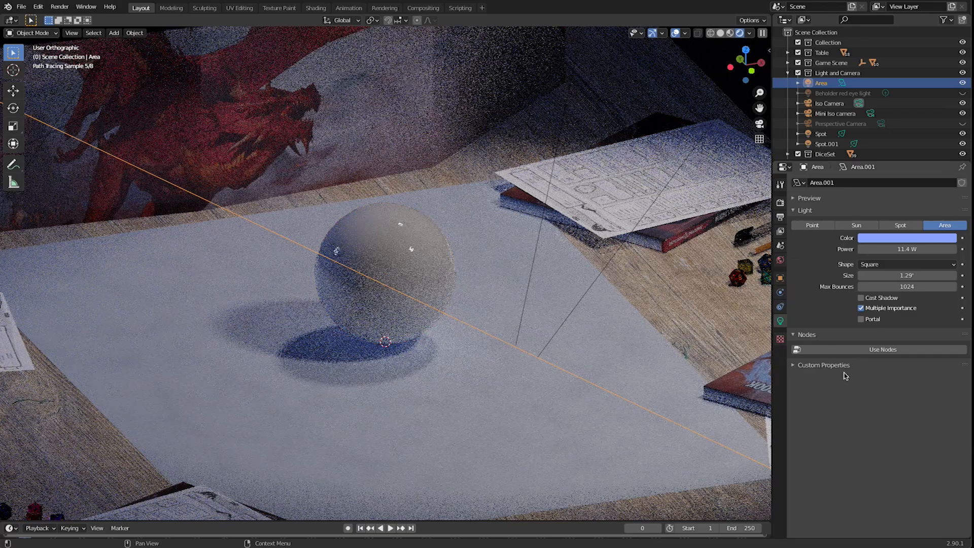
click(861, 298)
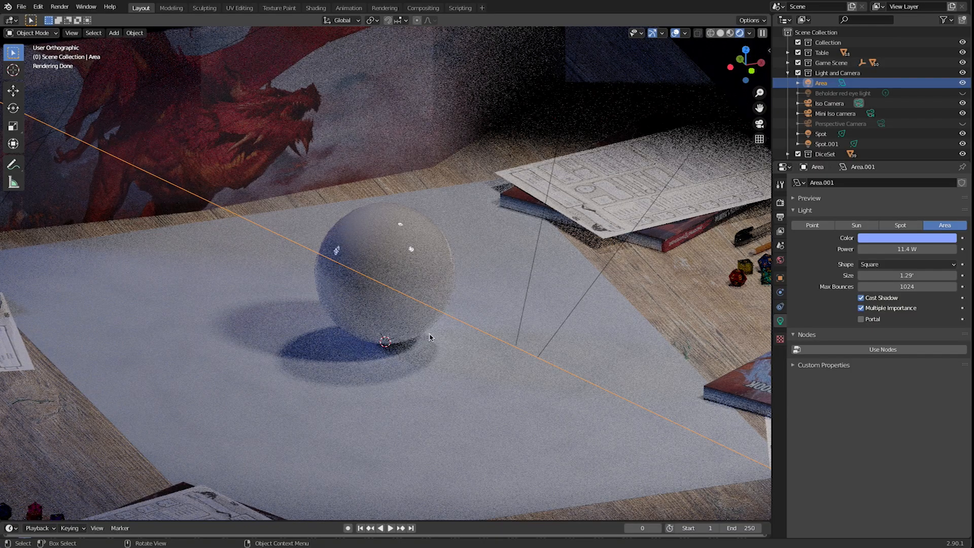
middle_drag(480, 346, 477, 341)
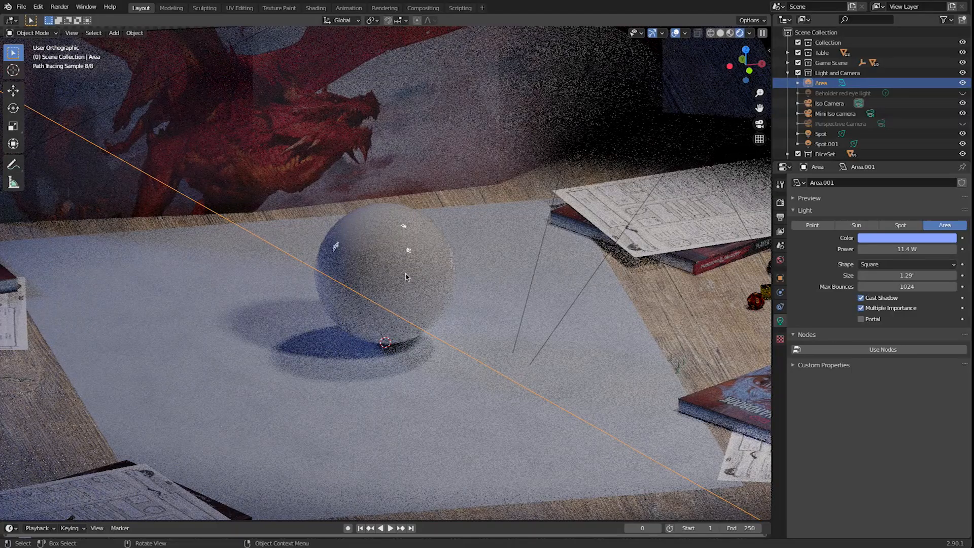
Delete the test sphere from the tabletop mat
click(402, 254)
key(Delete)
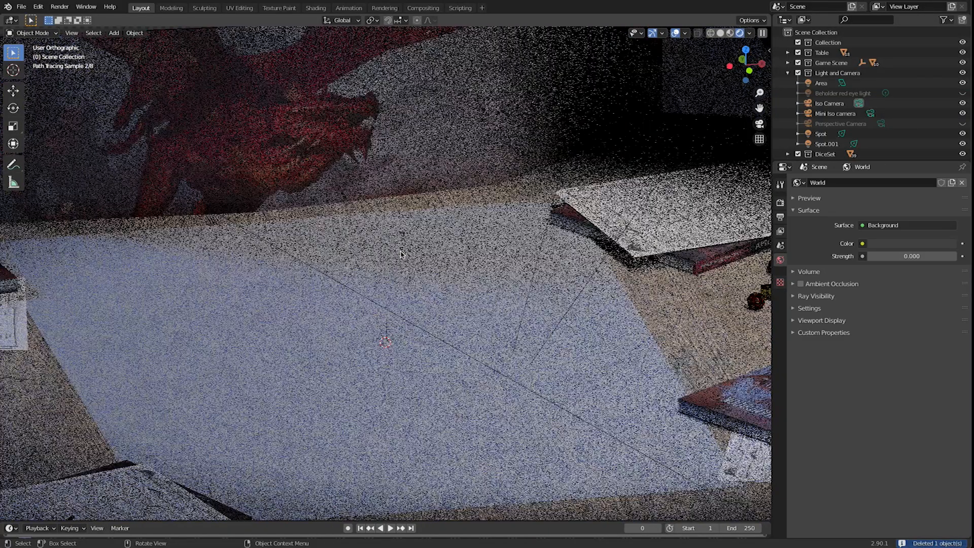
Select the Beholder in the Game Scene collection and move it along Z until it floats above the tabletop mat
click(787, 75)
click(788, 62)
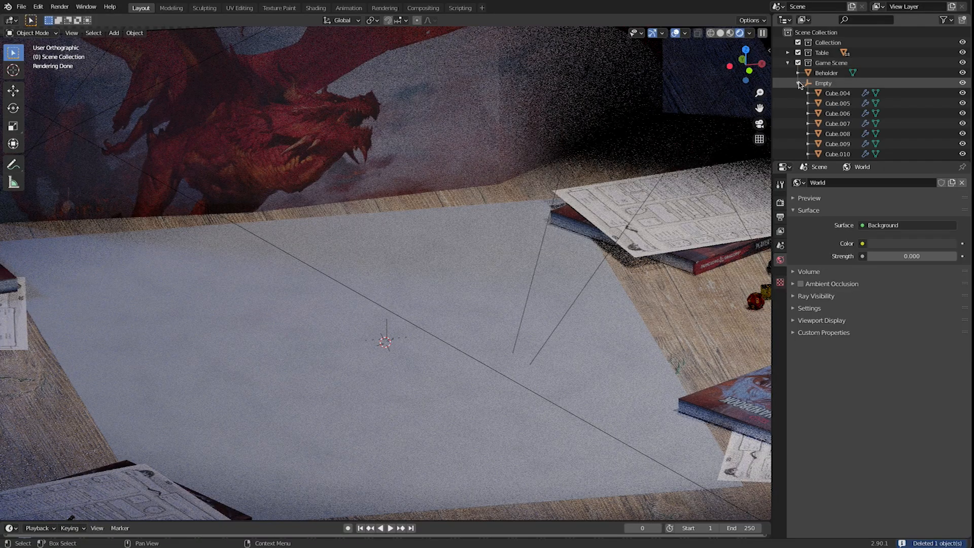
click(799, 84)
click(826, 73)
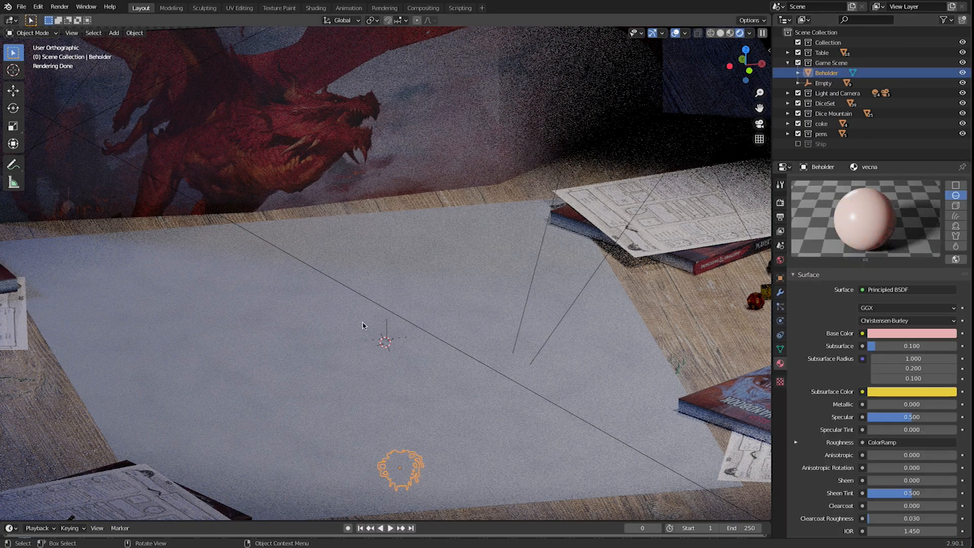
key(g)
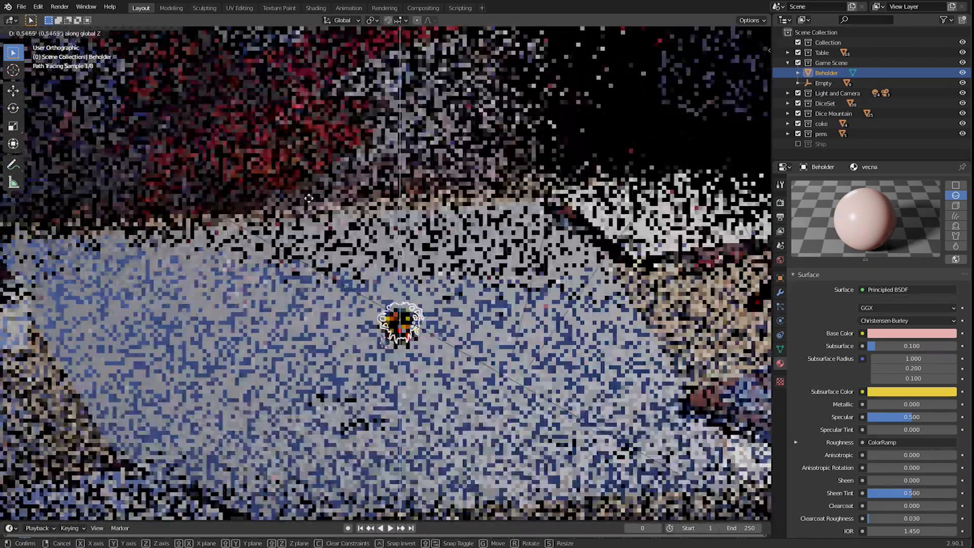
click(313, 206)
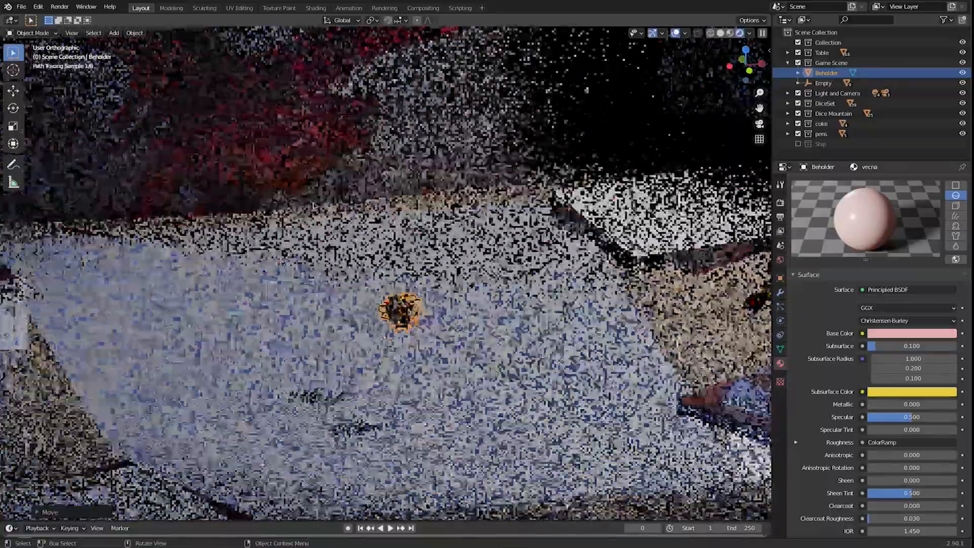
middle_drag(397, 367, 381, 326)
key(g)
key(z)
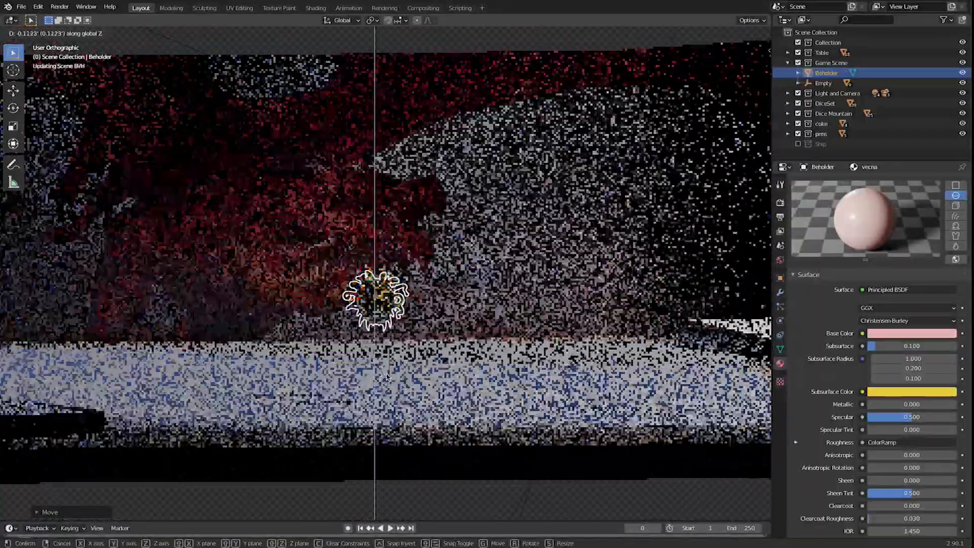
click(379, 376)
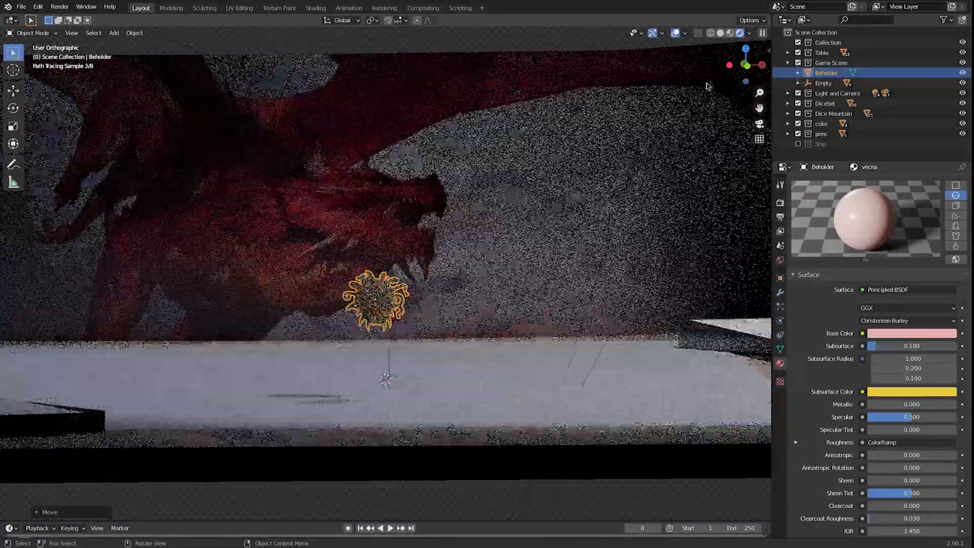
Show the scene in wireframe and, from the front view, lower the Beholder to just above the dice on the table
click(711, 33)
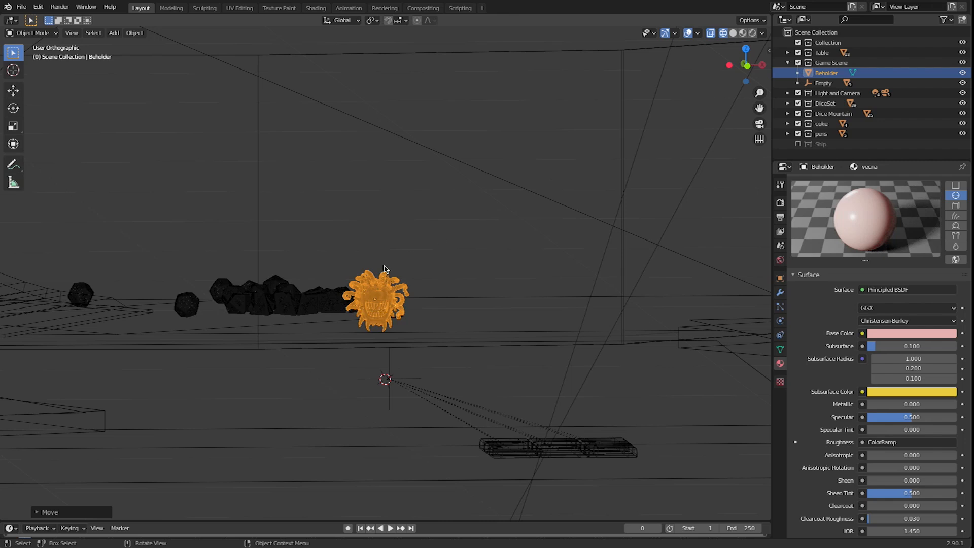
key(KP_1)
key(g)
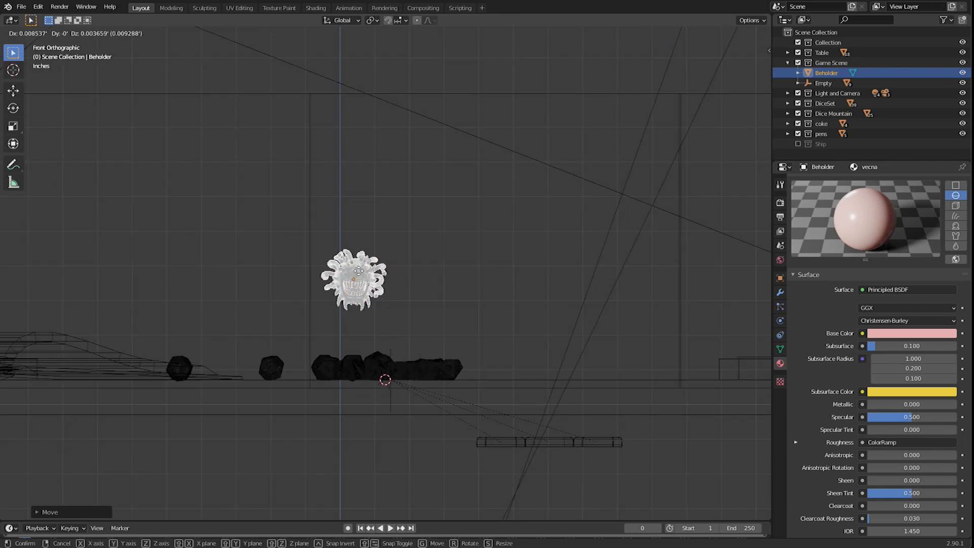
click(376, 263)
key(g)
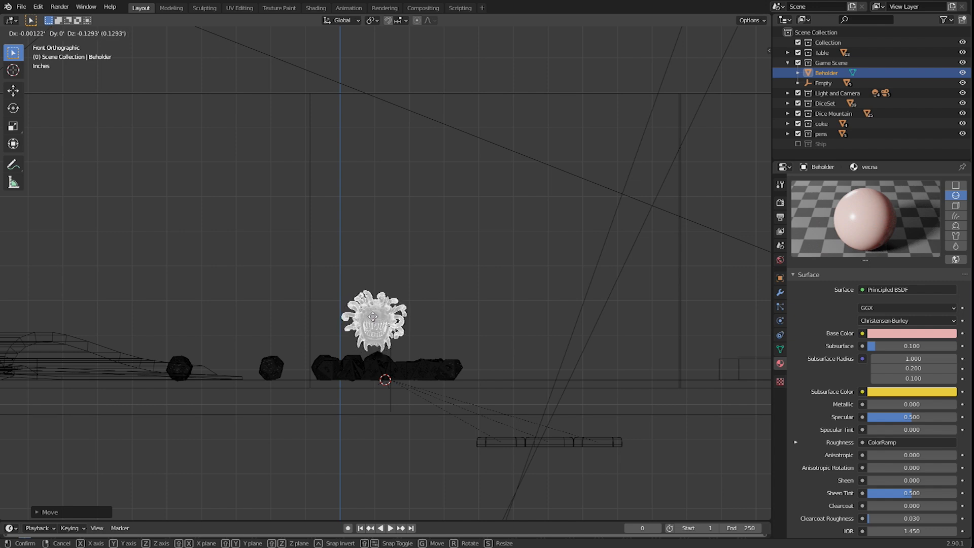
click(368, 328)
From the camera view, move the Beholder along global Y into the small camera outline near the 3D cursor
key(grave)
click(374, 228)
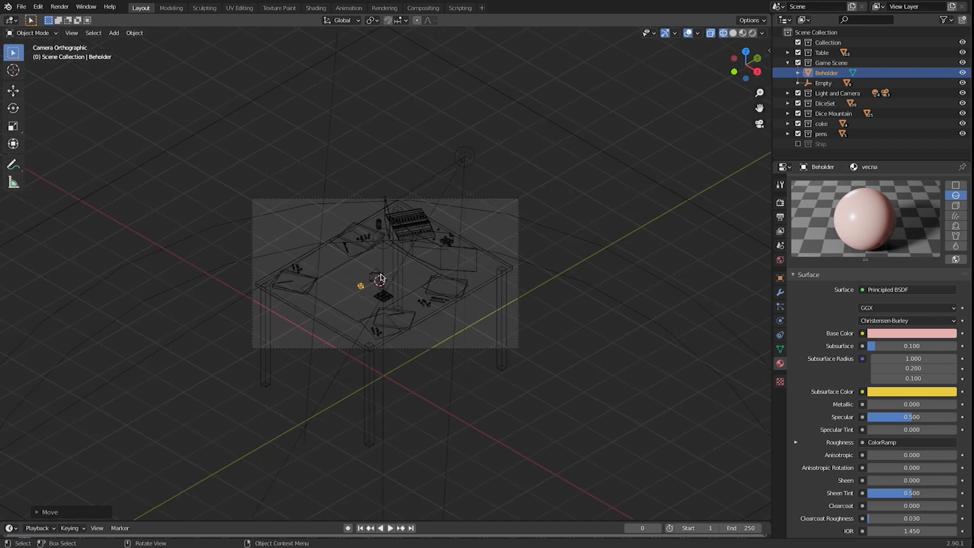
scroll(381, 277, up, 10)
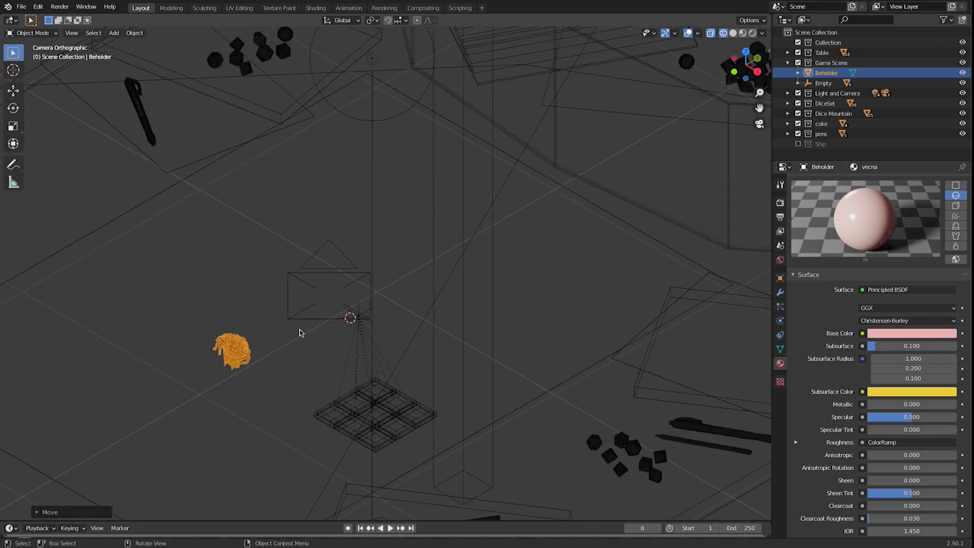
key(x)
key(Escape)
key(g)
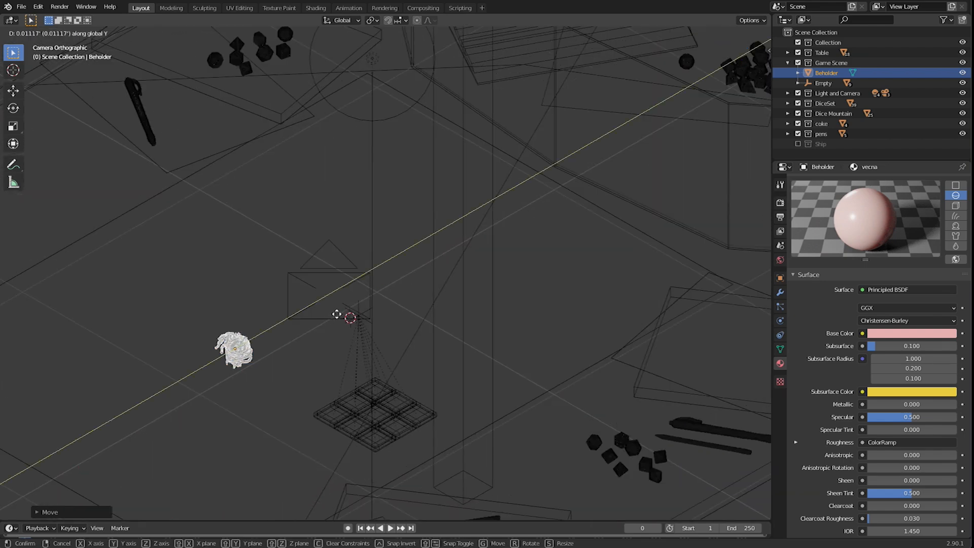
click(455, 271)
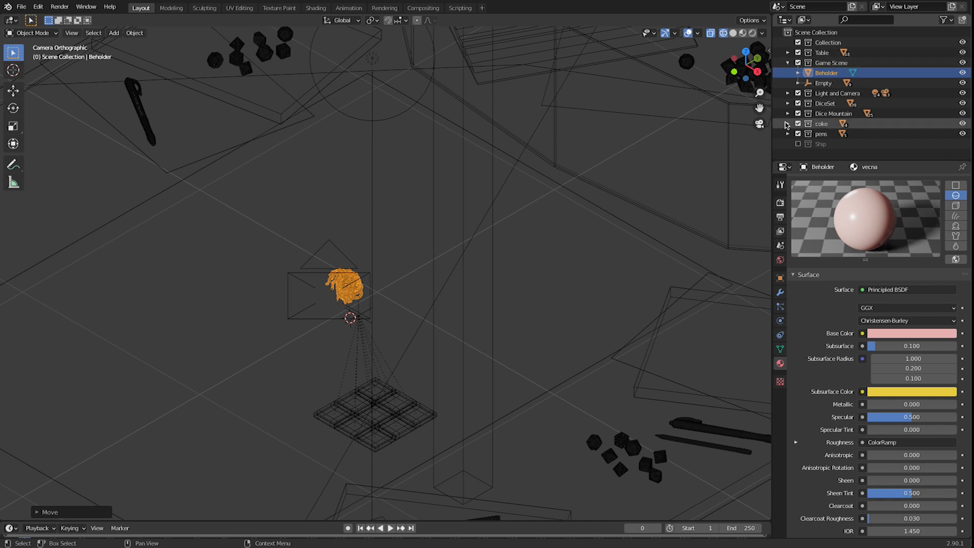
Make the Mini Iso camera the active camera and fit its frame in the viewport
click(788, 93)
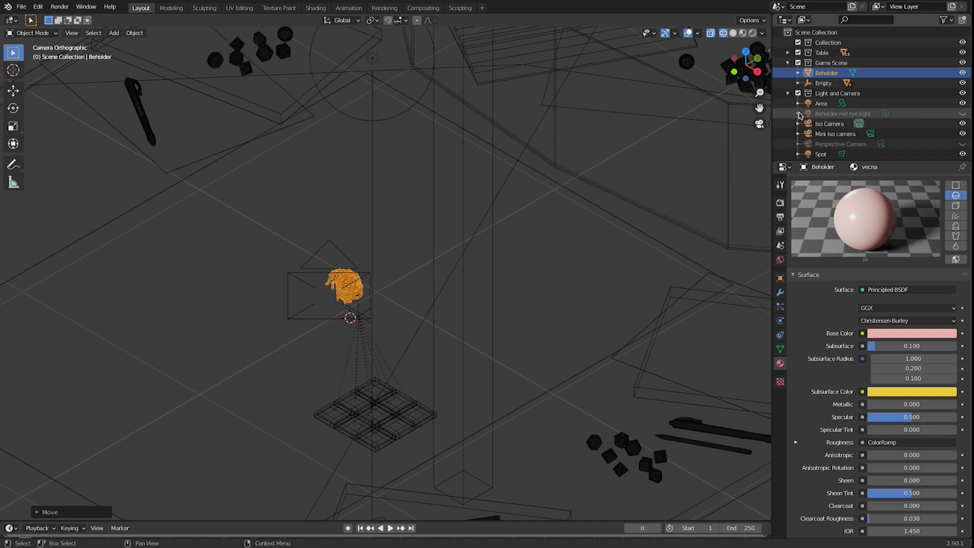
click(835, 134)
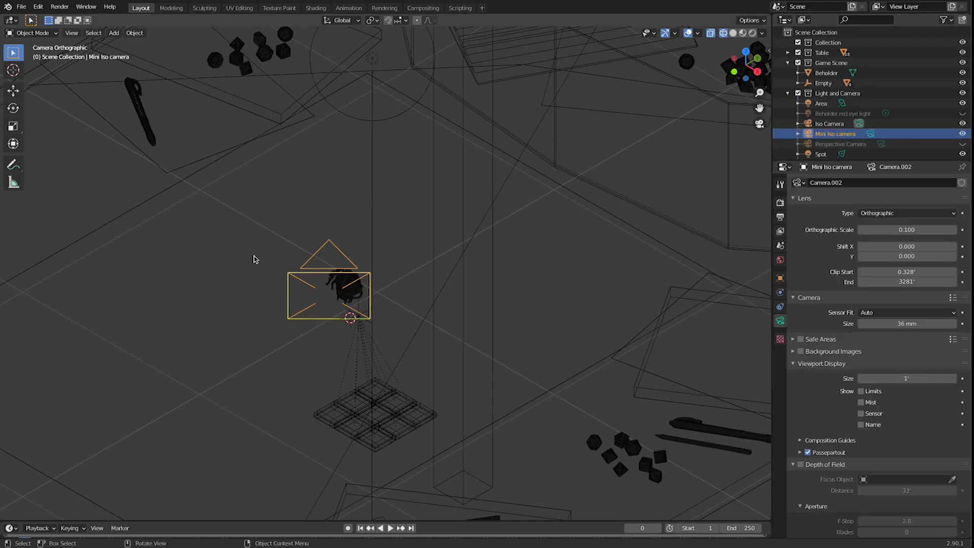
click(71, 33)
mouse_move(125, 148)
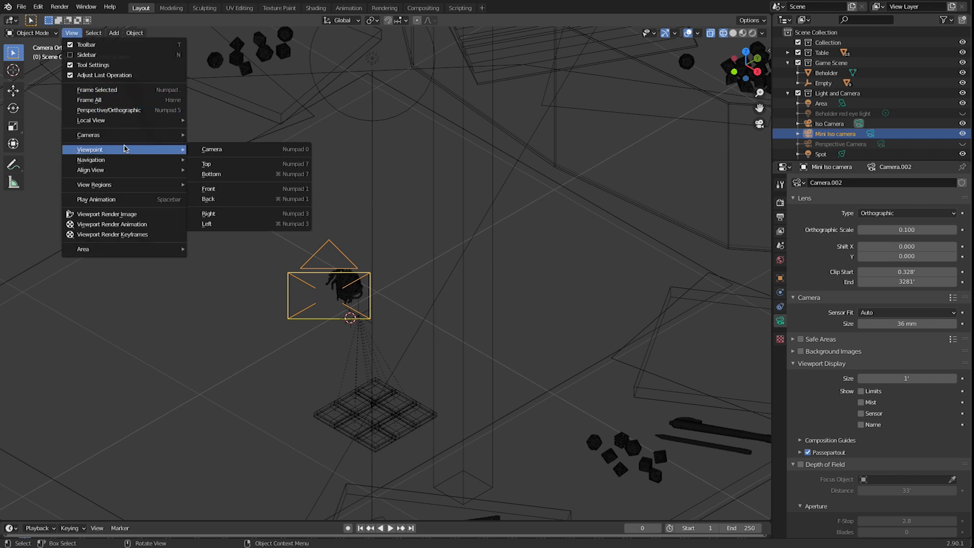
click(218, 137)
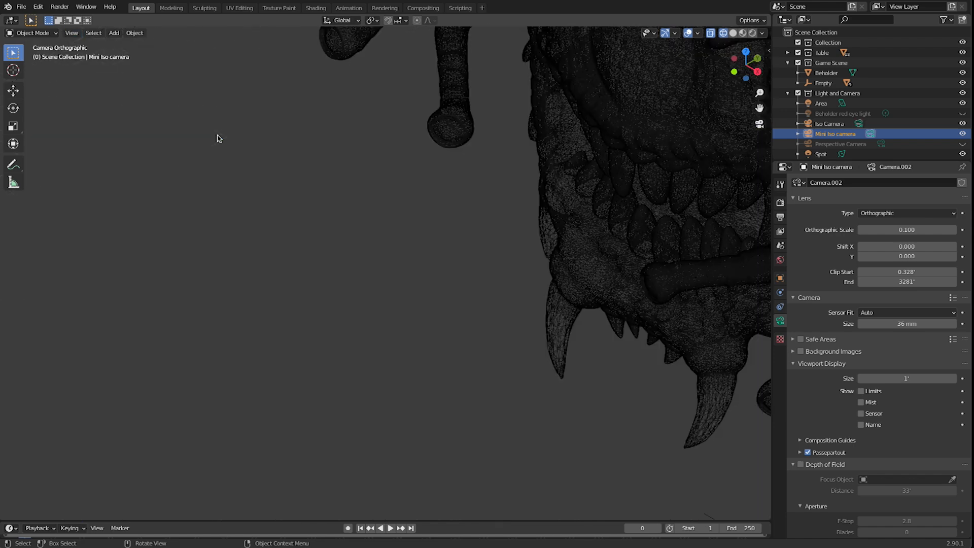
key(Home)
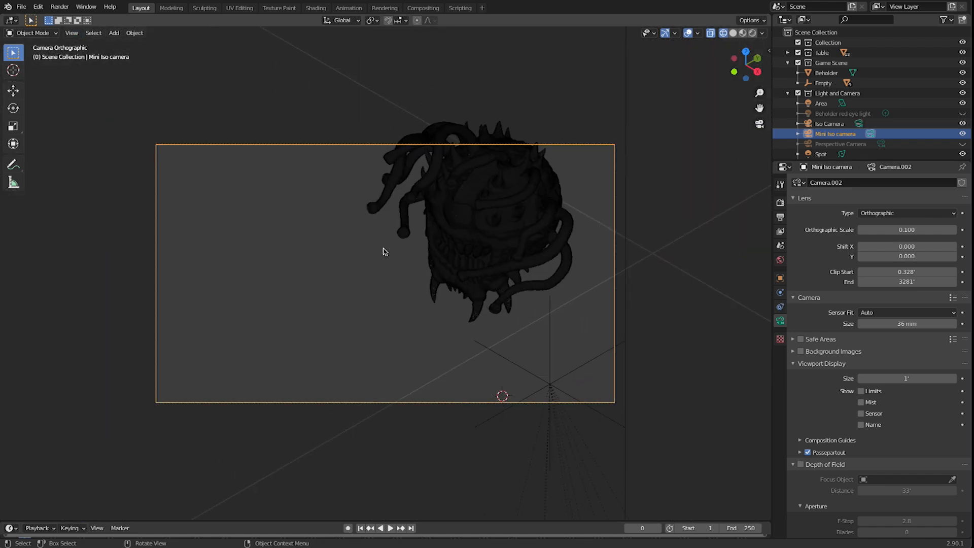
scroll(384, 251, up, 2)
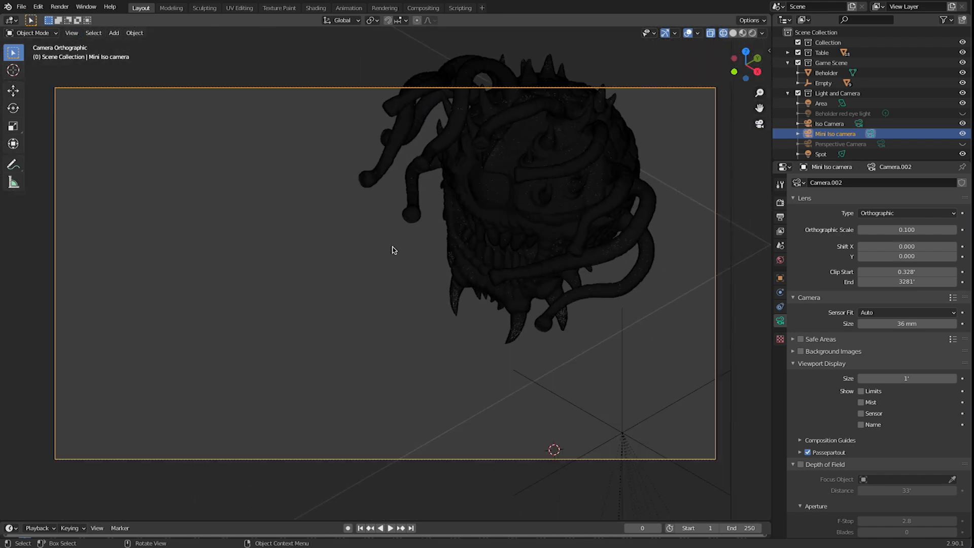
Set the output resolution to a square 1080 x 1080 px and fit the camera frame in the viewport
click(538, 218)
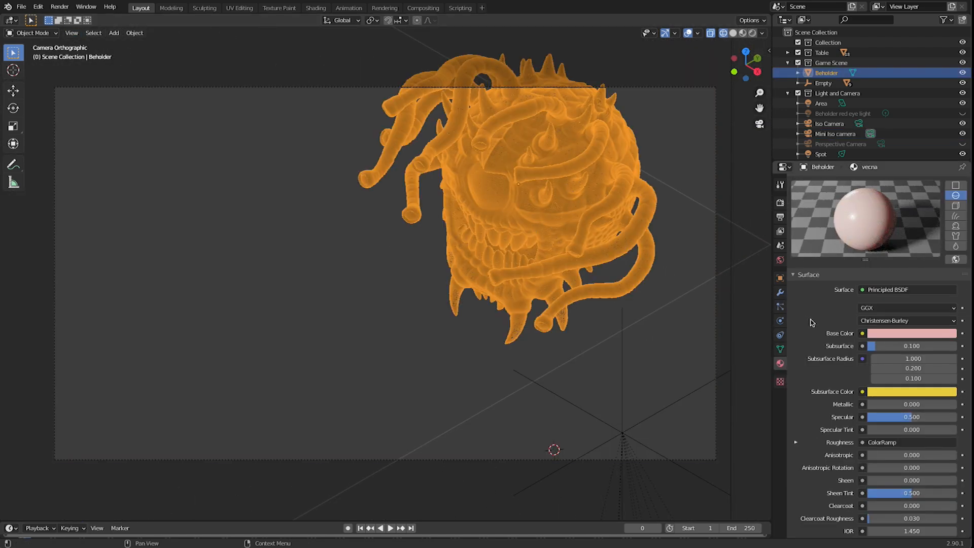
click(780, 202)
click(780, 217)
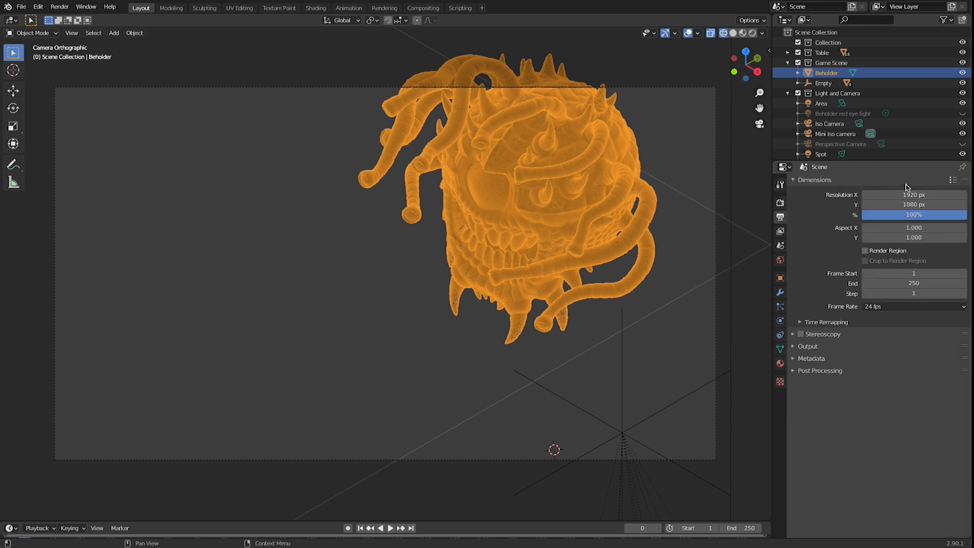
click(909, 194)
text(1080)
key(Tab)
key(Return)
key(Home)
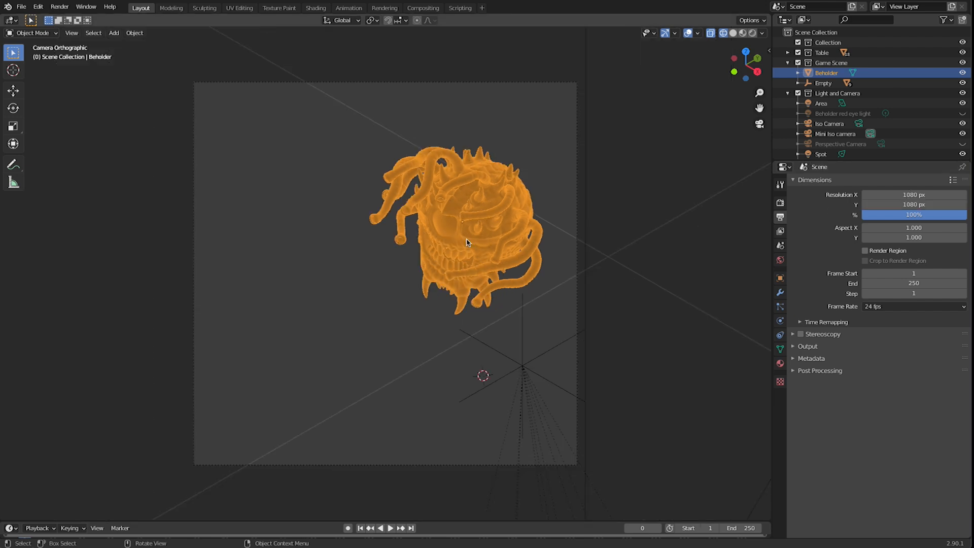
Move the Beholder freely toward the middle of the square camera frame
key(g)
click(434, 250)
key(g)
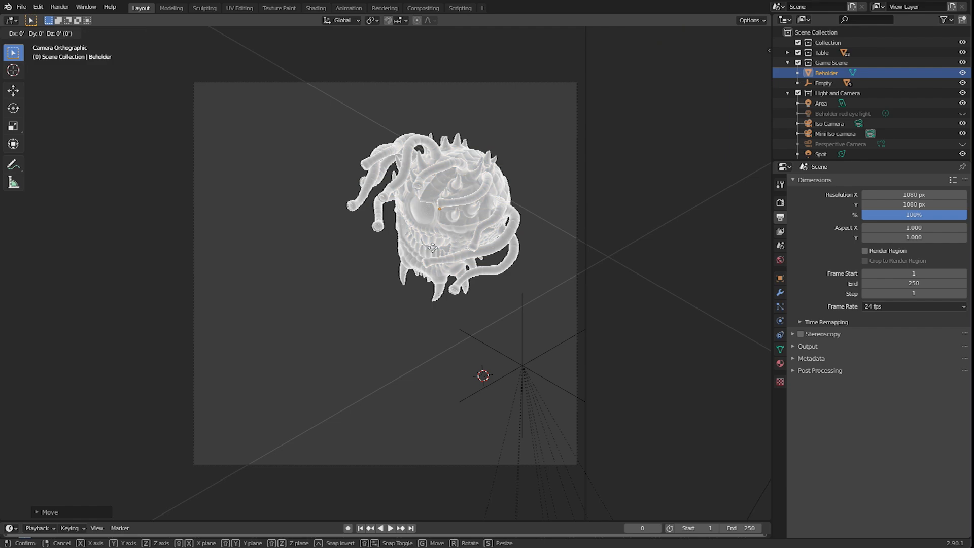
click(365, 294)
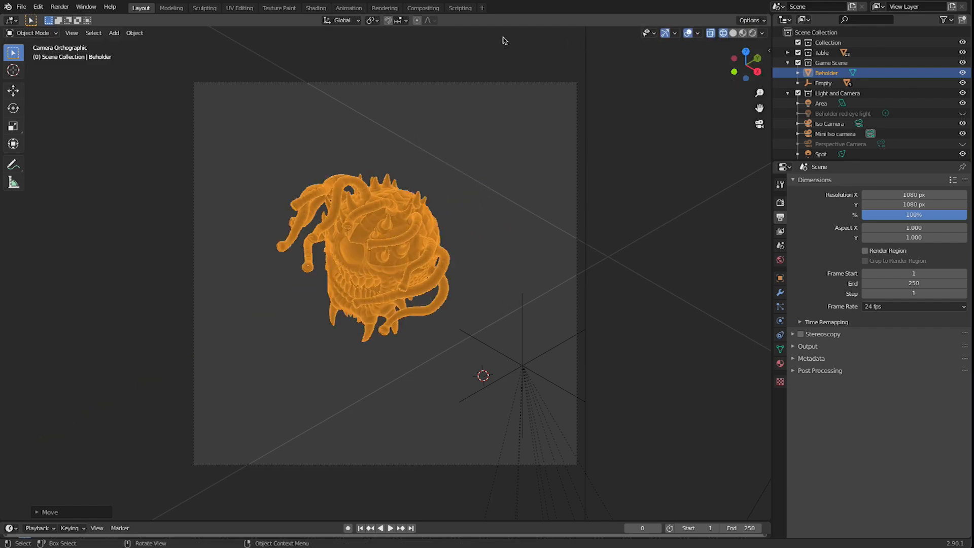
Switch to rendered shading and reposition the Beholder along global X and Y so its shadow fits inside the camera frame
click(753, 32)
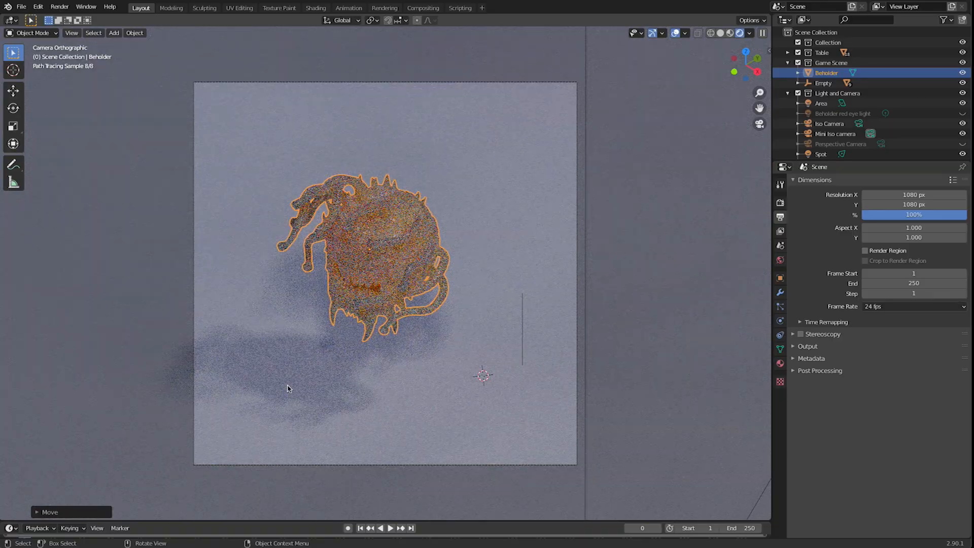
key(g)
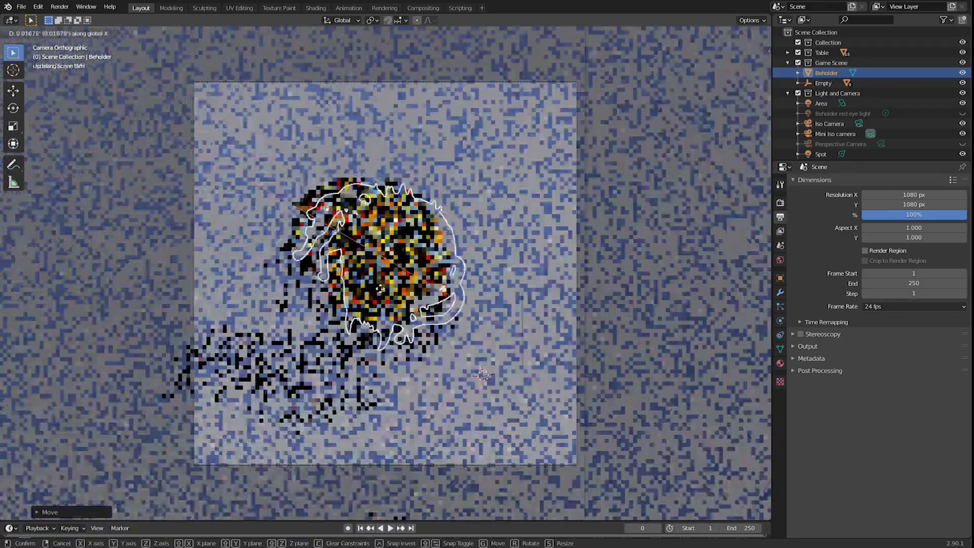
click(418, 288)
key(g)
key(y)
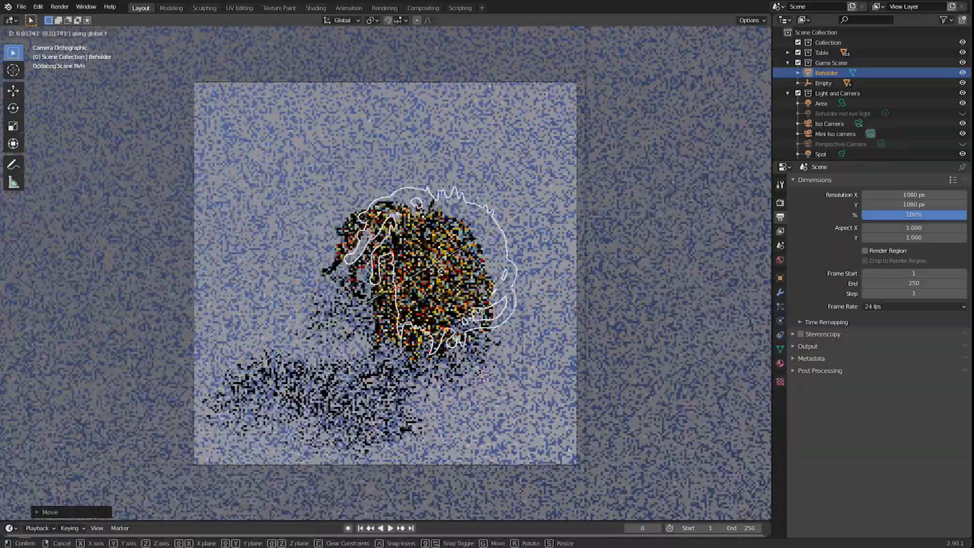
click(475, 251)
key(g)
key(x)
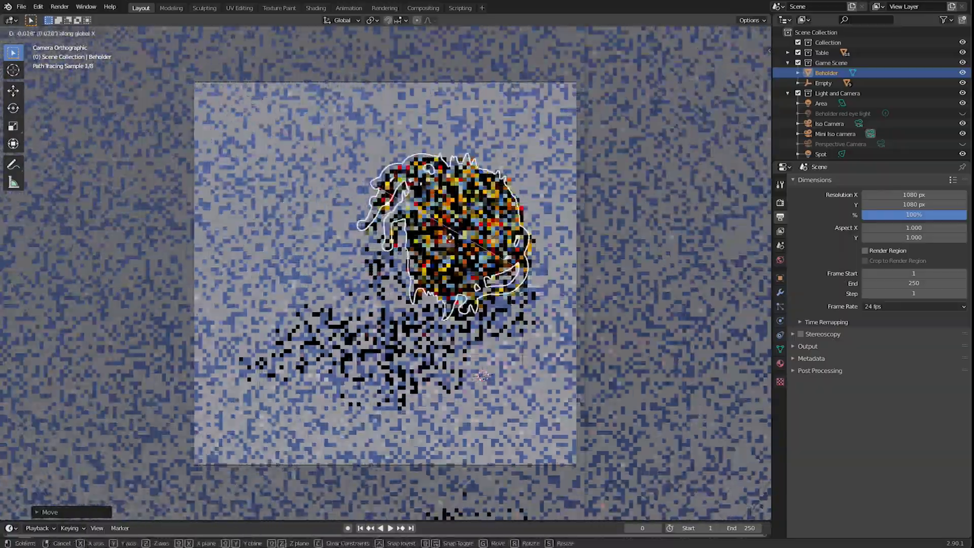
click(445, 236)
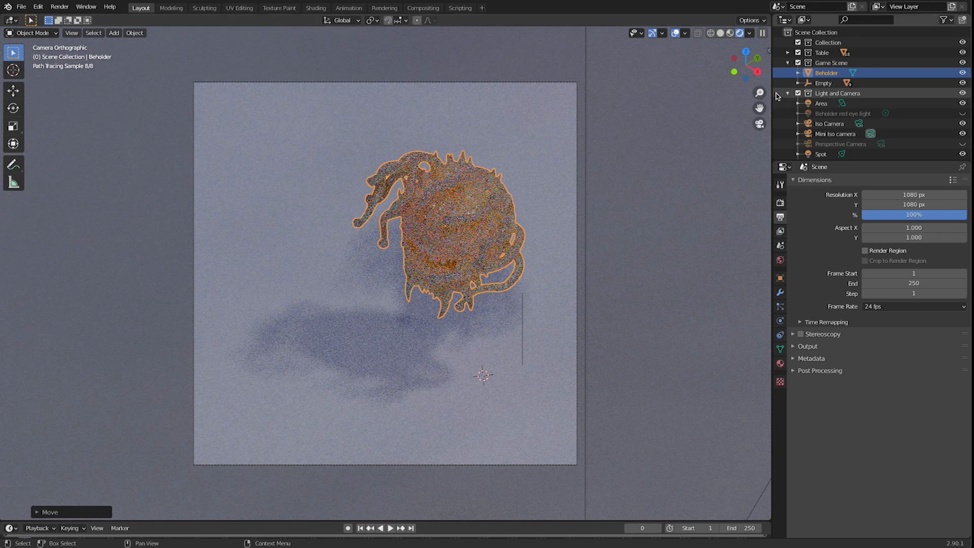
Disable Cast Shadow on the Area light
click(822, 103)
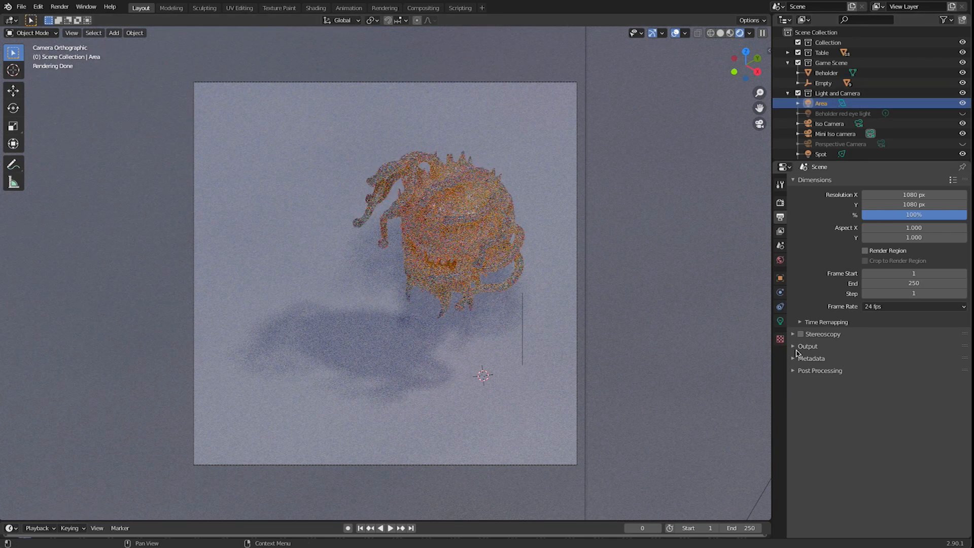
click(781, 321)
click(870, 301)
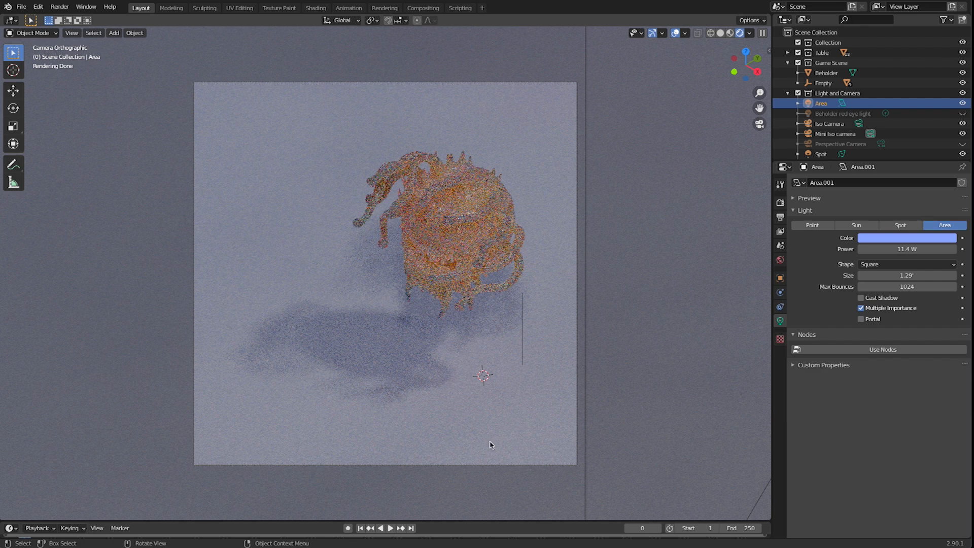
Display the Beholder's vecna material settings and exclude the Table collection from the view layer
click(434, 230)
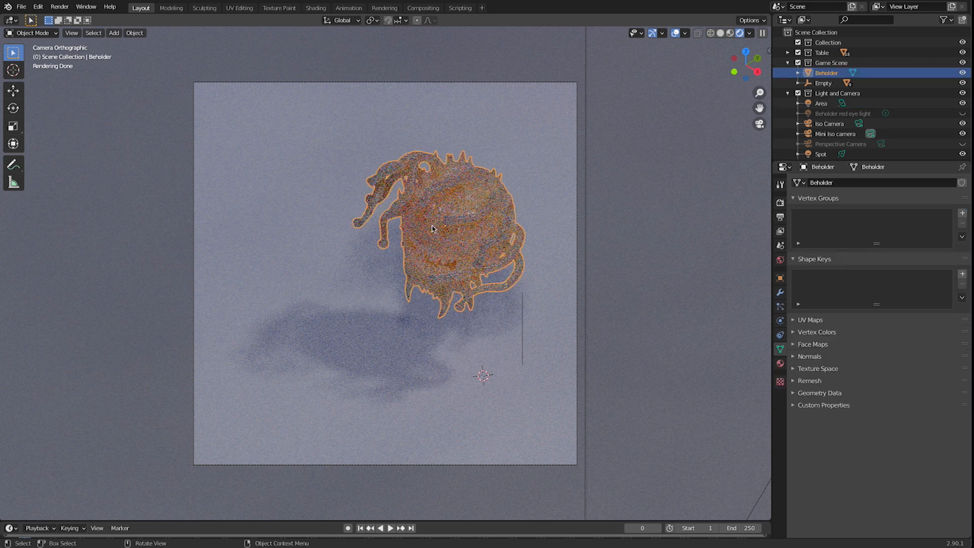
click(777, 364)
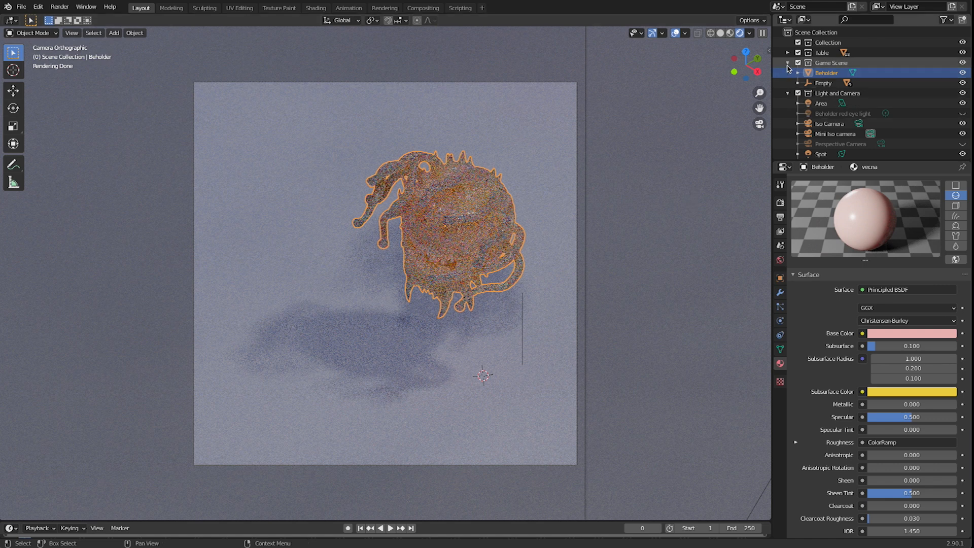
click(799, 53)
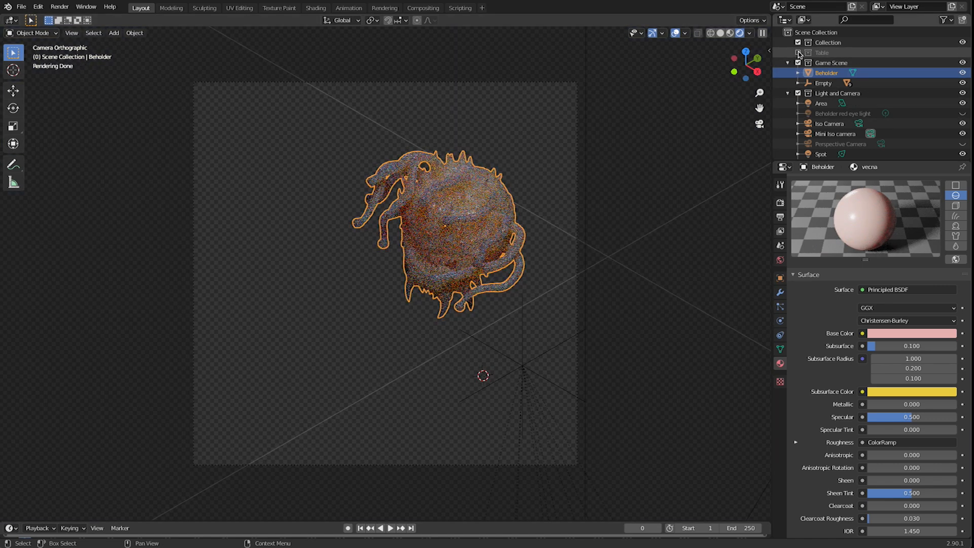
scroll(501, 275, down, 6)
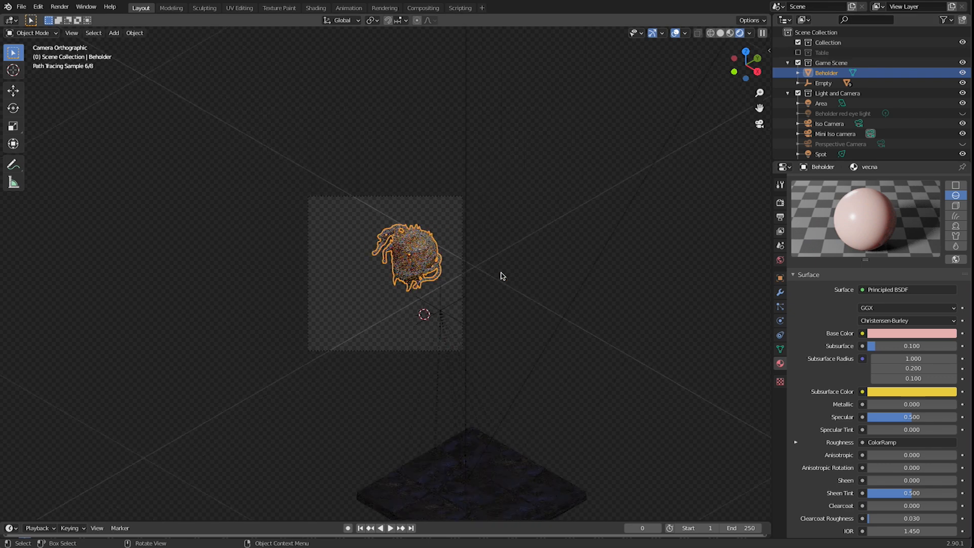
Include the Table collection to place the 3D cursor in the Beholder's shadow on the tabletop, and exclude the collection again
scroll(502, 275, up, 7)
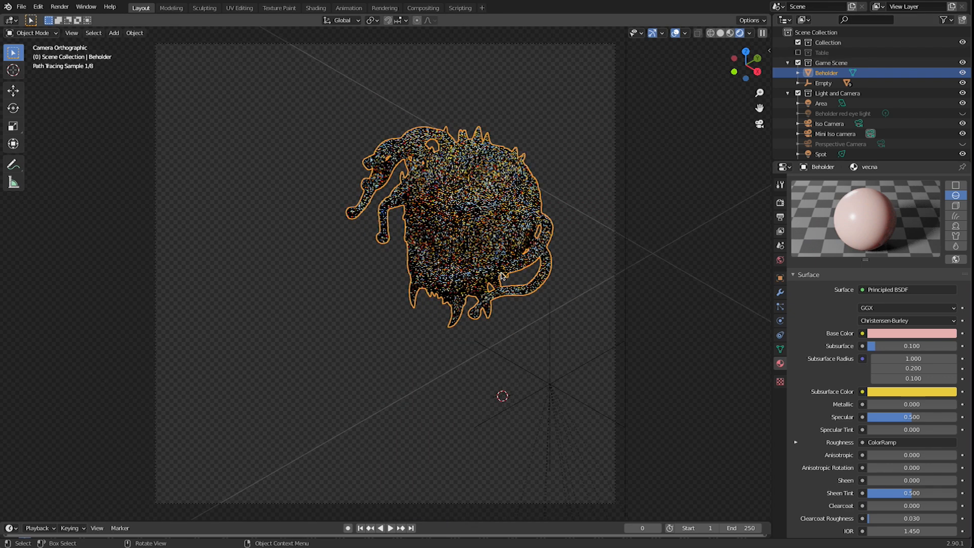
scroll(502, 275, down, 1)
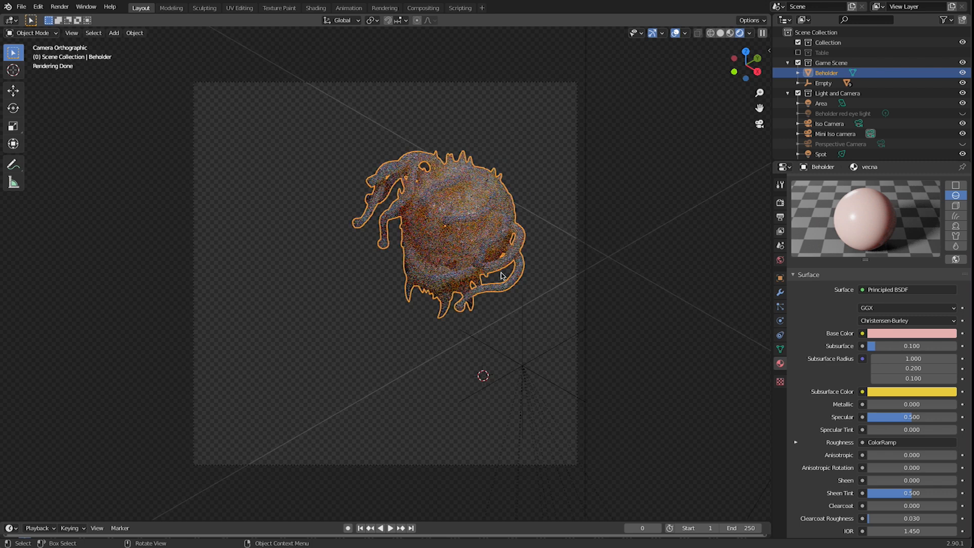
scroll(863, 91, down, 3)
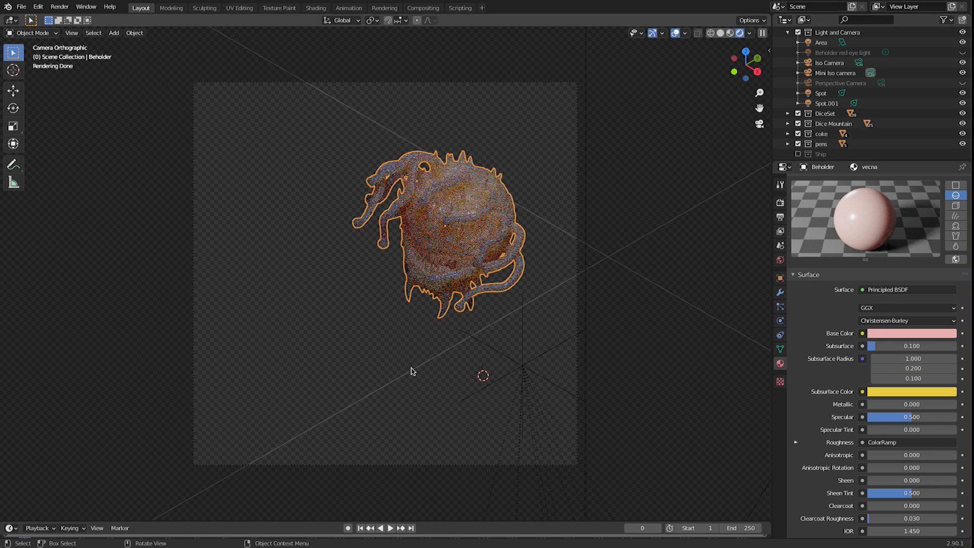
scroll(412, 371, down, 3)
scroll(405, 365, up, 3)
scroll(814, 136, down, 1)
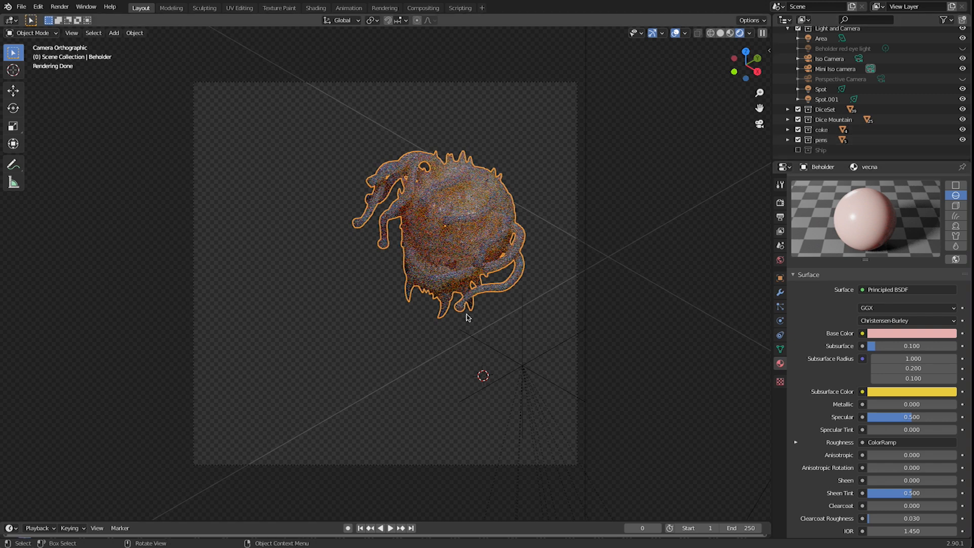
scroll(801, 92, up, 6)
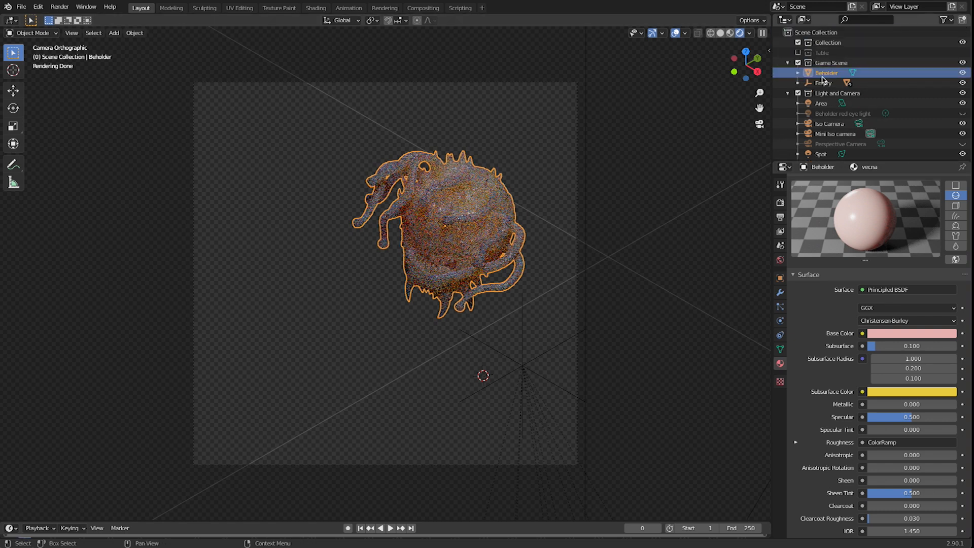
click(798, 53)
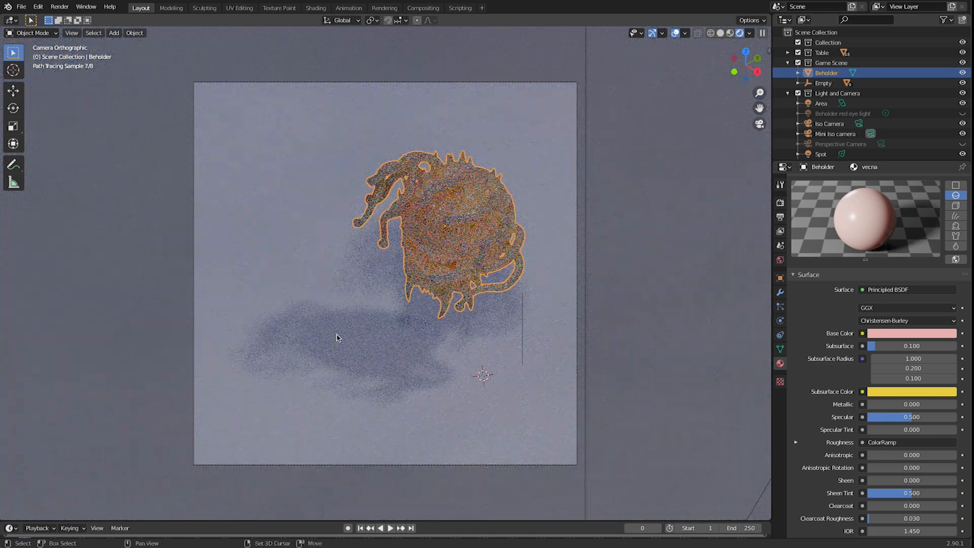
shift+right_click(359, 298)
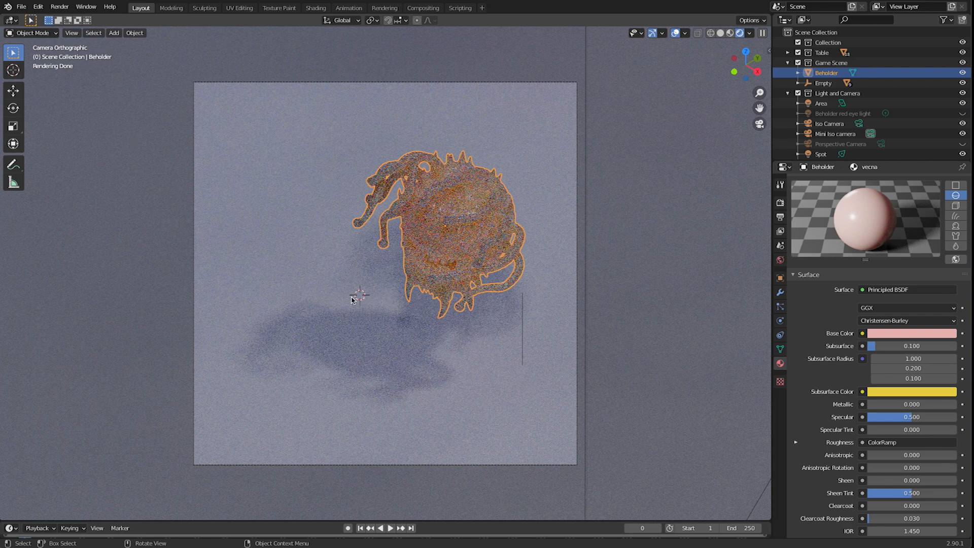
shift+right_click(387, 326)
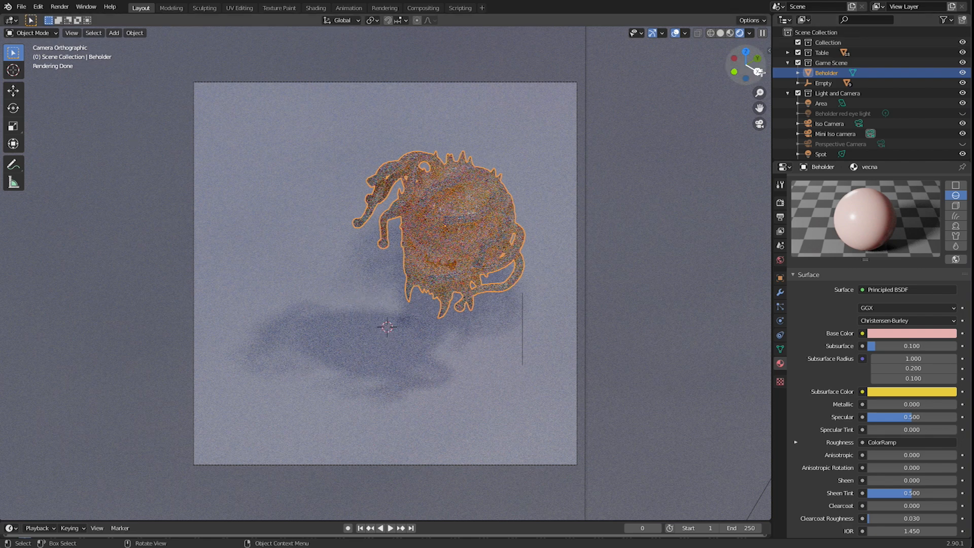
click(798, 52)
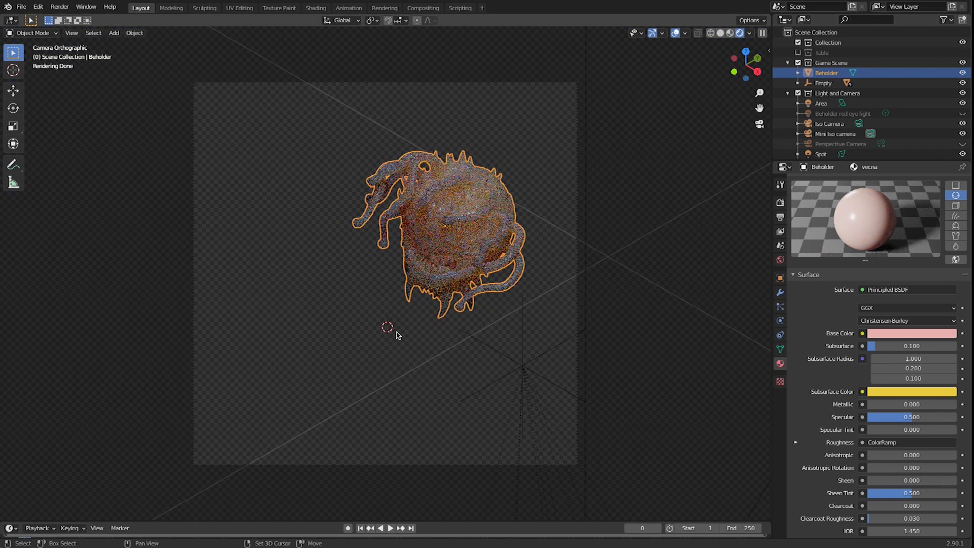
Add a plane mesh at the 3D cursor and rename it "shadow catching plane"
key(shift+a)
mouse_move(396, 333)
click(435, 333)
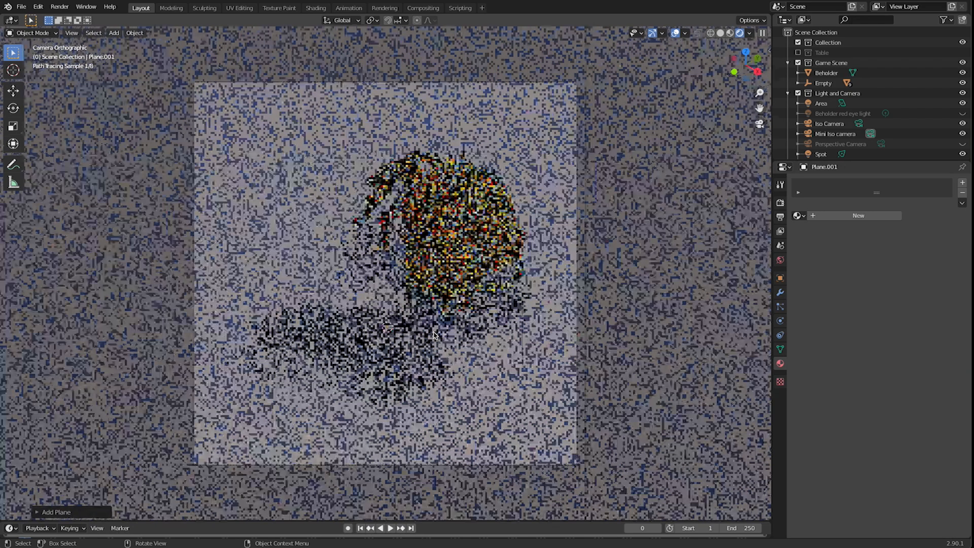
scroll(833, 126, down, 5)
double_click(818, 149)
text(shadow catch)
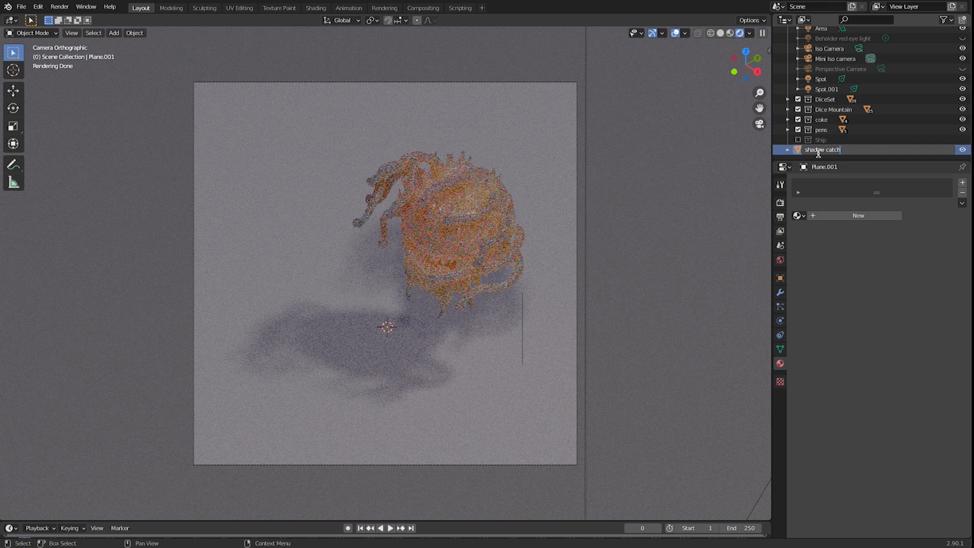
text(ing plane)
key(Return)
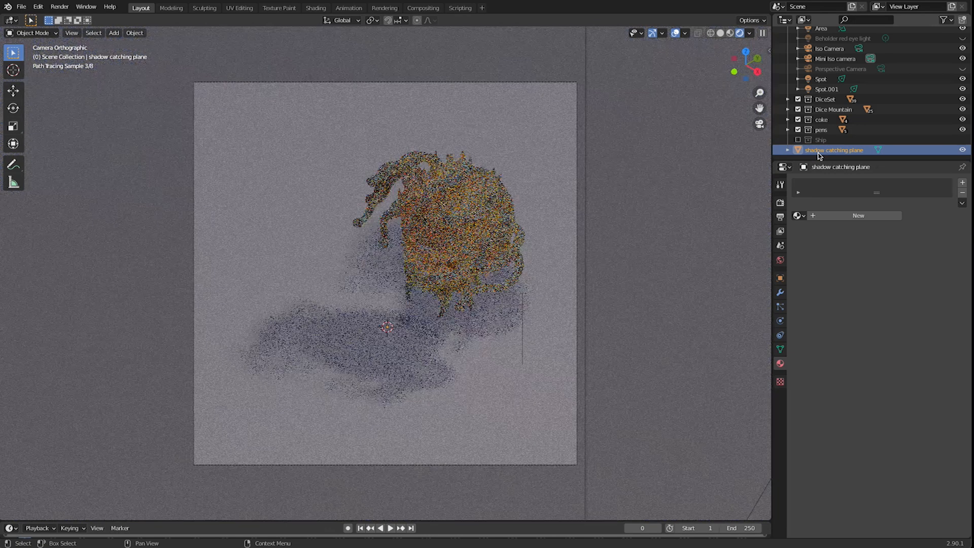
Enable the Shadow Catcher mask in the shadow catching plane's object visibility settings
click(781, 278)
scroll(851, 474, down, 3)
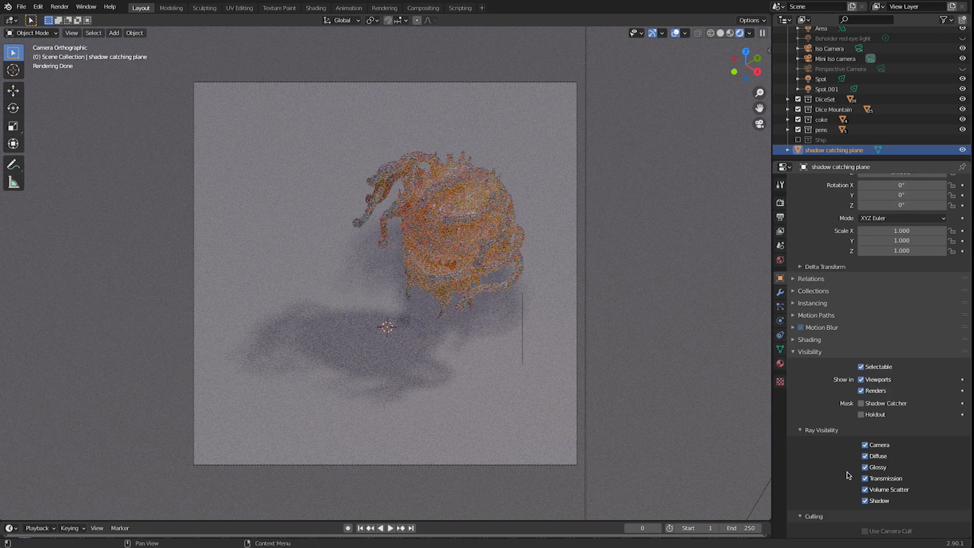
click(861, 404)
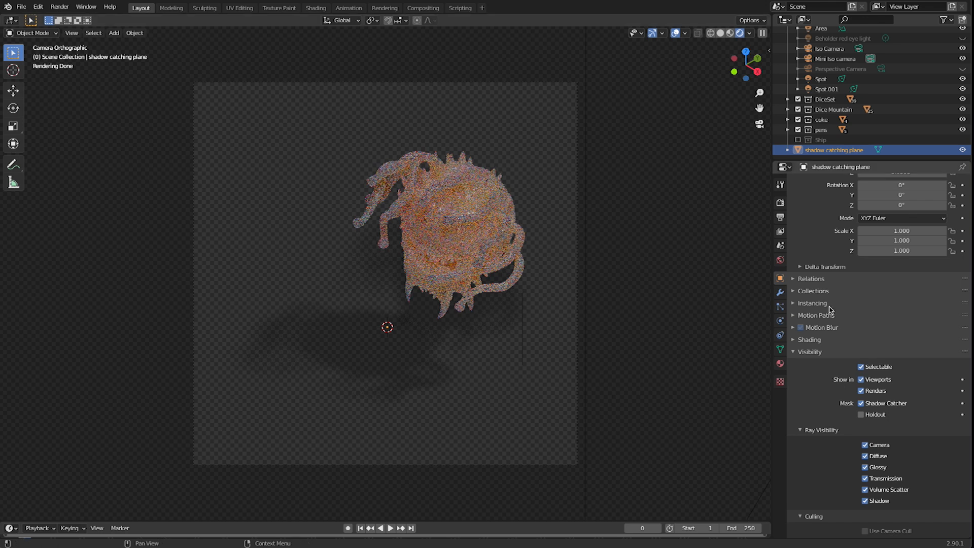
Turn the film's Transparent option off and back on to compare the background
click(781, 202)
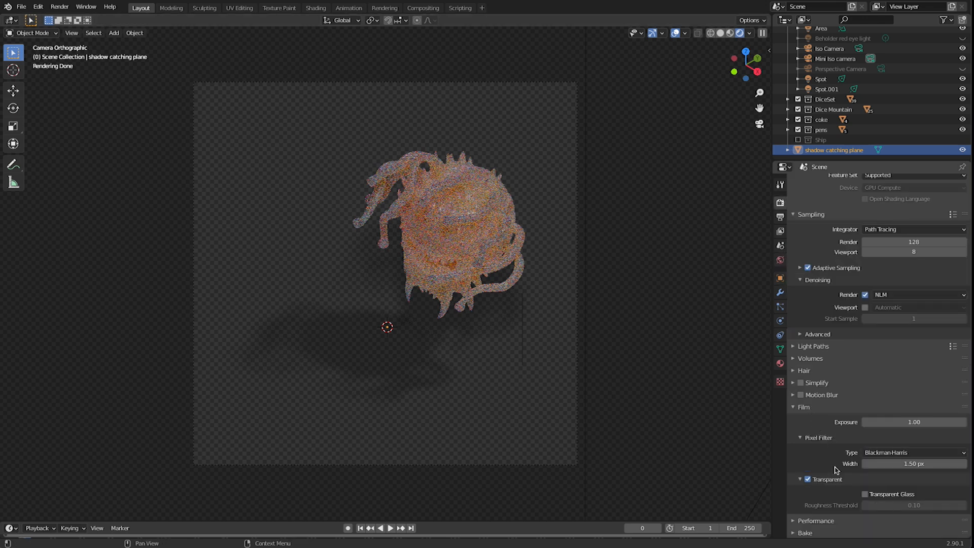
click(808, 480)
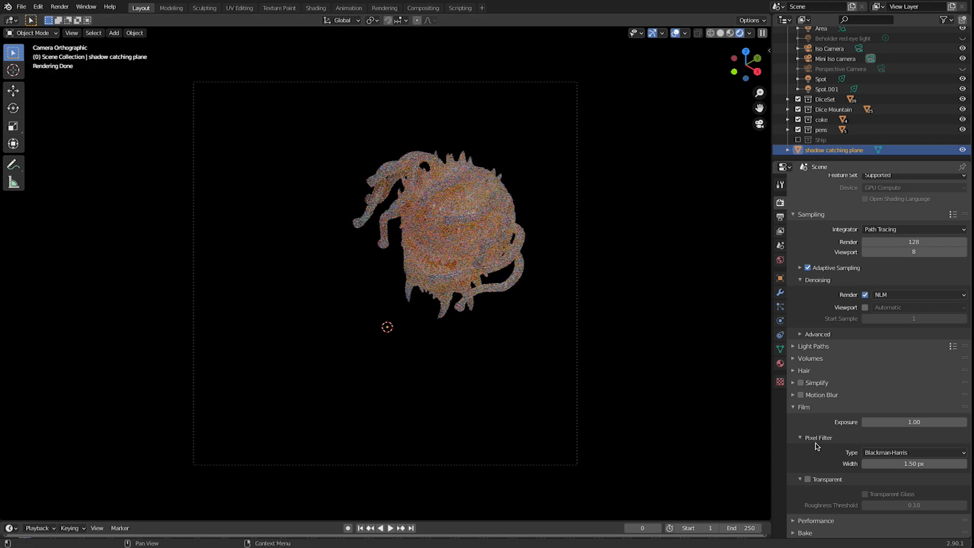
click(808, 479)
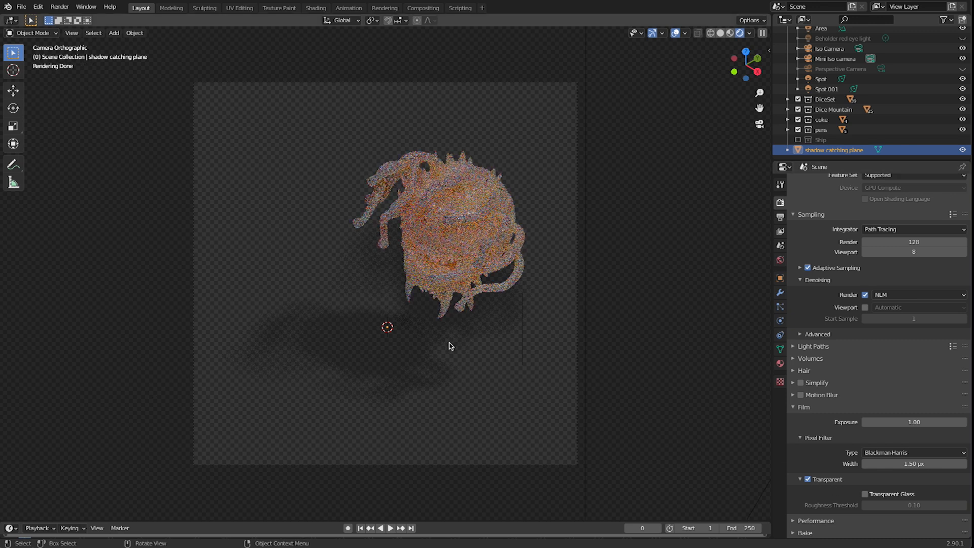
Render the Beholder with its shadow from the active camera, inspect the finished image and close the render window
key(F12)
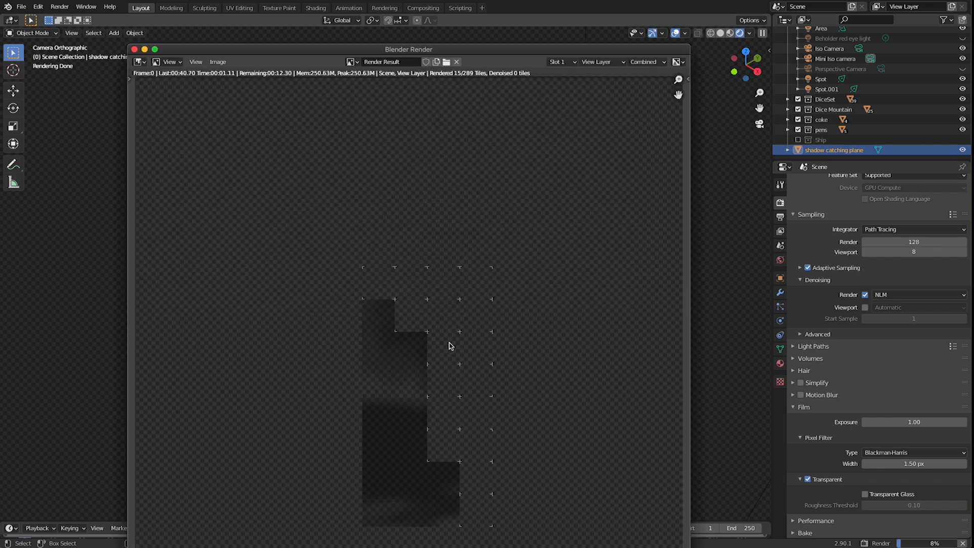
scroll(450, 341, down, 1)
drag(494, 52, 510, 0)
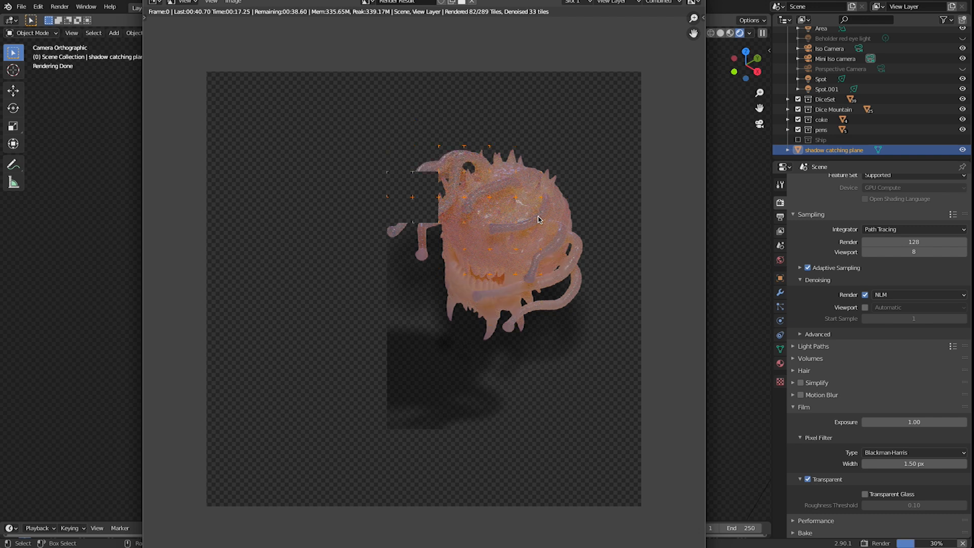
click(781, 263)
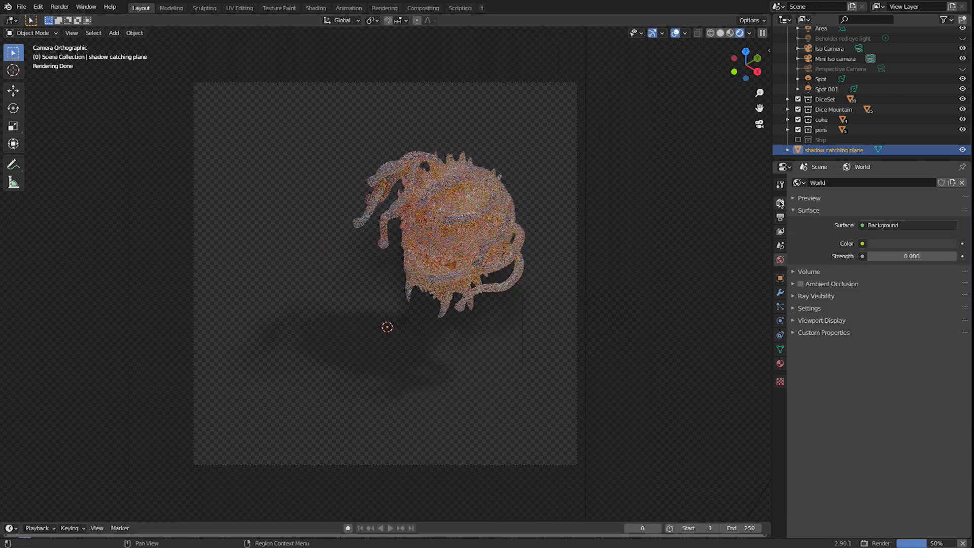
click(781, 202)
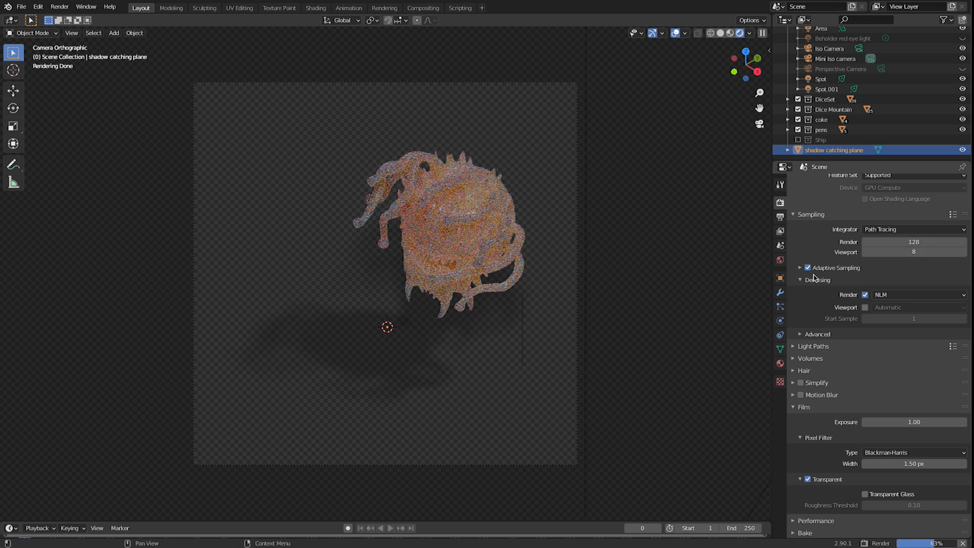
key(F11)
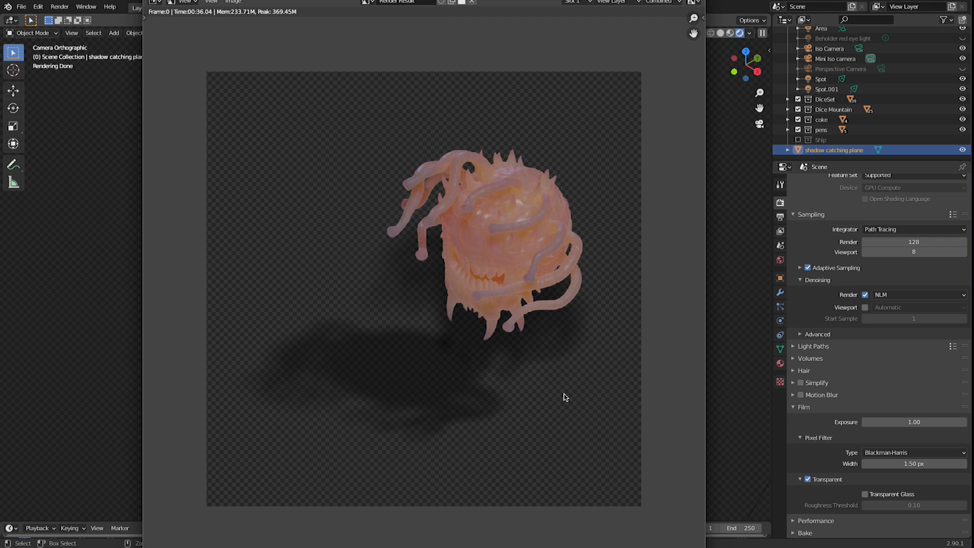
drag(427, 0, 461, 19)
click(184, 17)
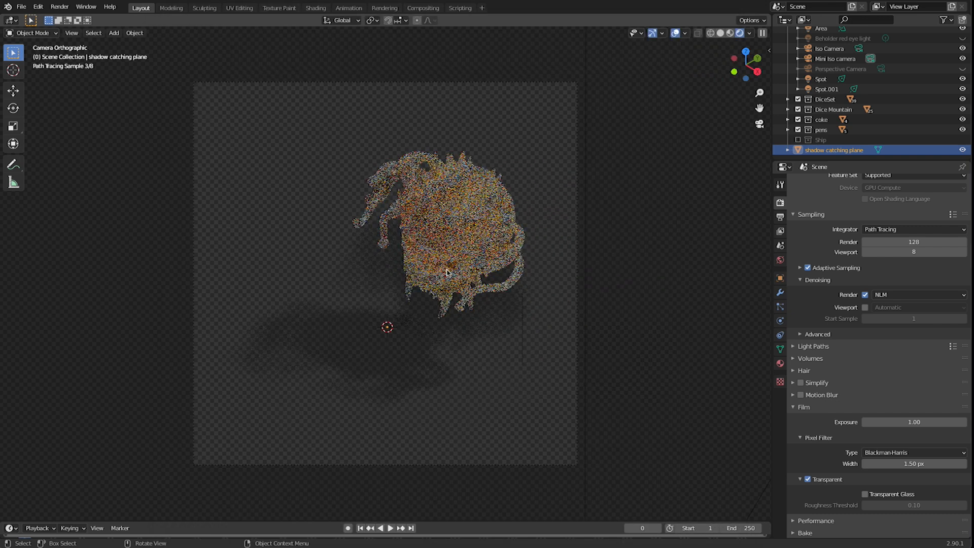
Delete the Beholder miniature from the scene
click(468, 246)
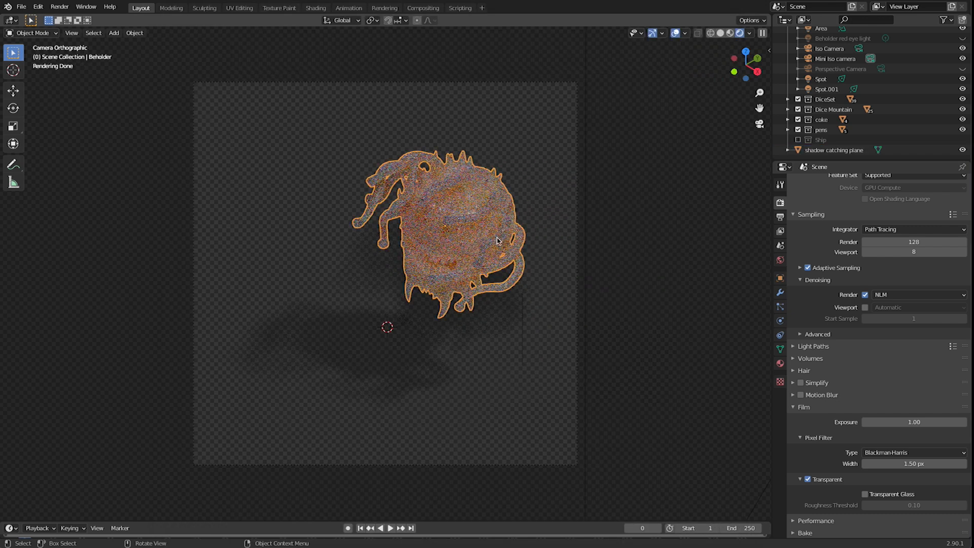
key(Delete)
Switch to the web browser and open the Patreon home page in a new tab
key(super+Tab)
key(super+Tab)
key(super+Tab)
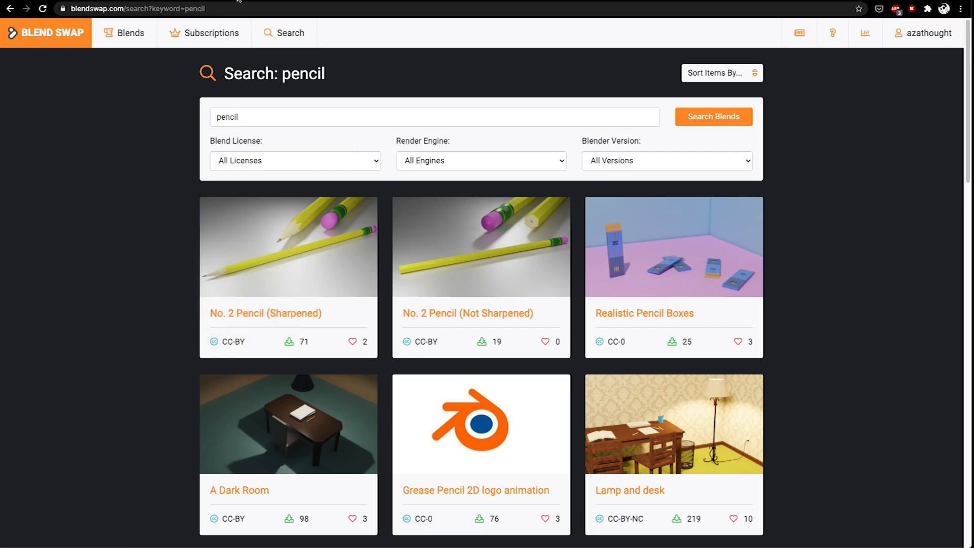
key(super+t)
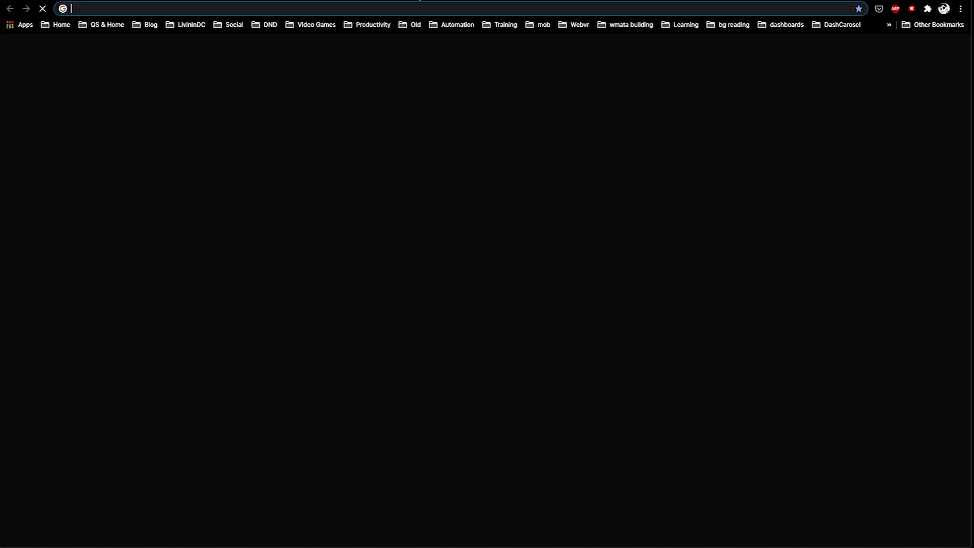
text(pat)
key(Return)
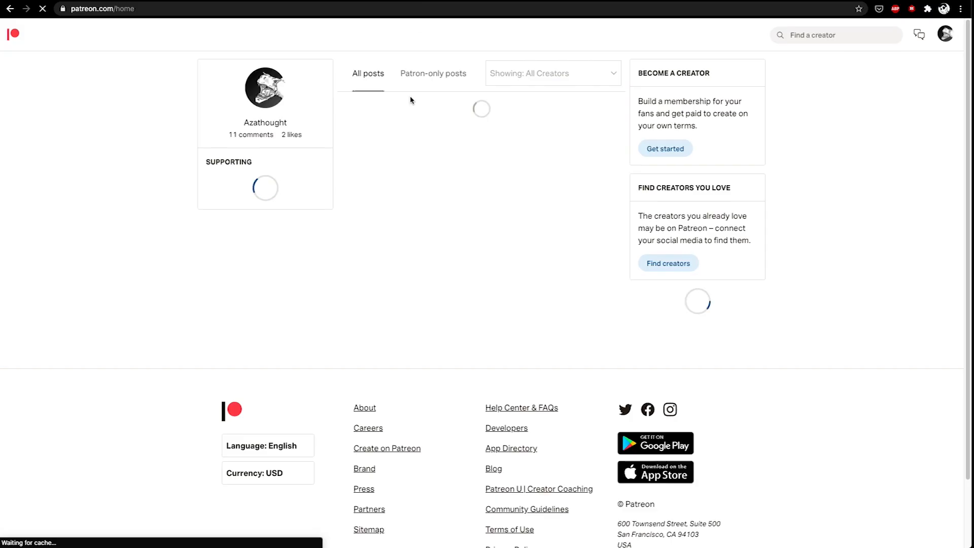
Find and open the post "Rime of the Frostmaiden: The Goliath Werebear!" in the Patreon feed
scroll(265, 314, down, 2)
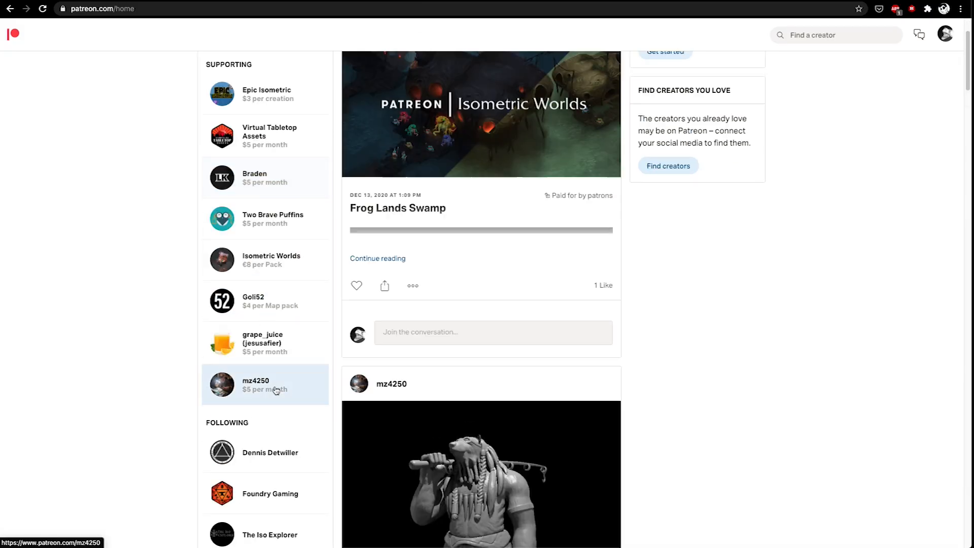
scroll(470, 260, down, 6)
scroll(442, 438, down, 2)
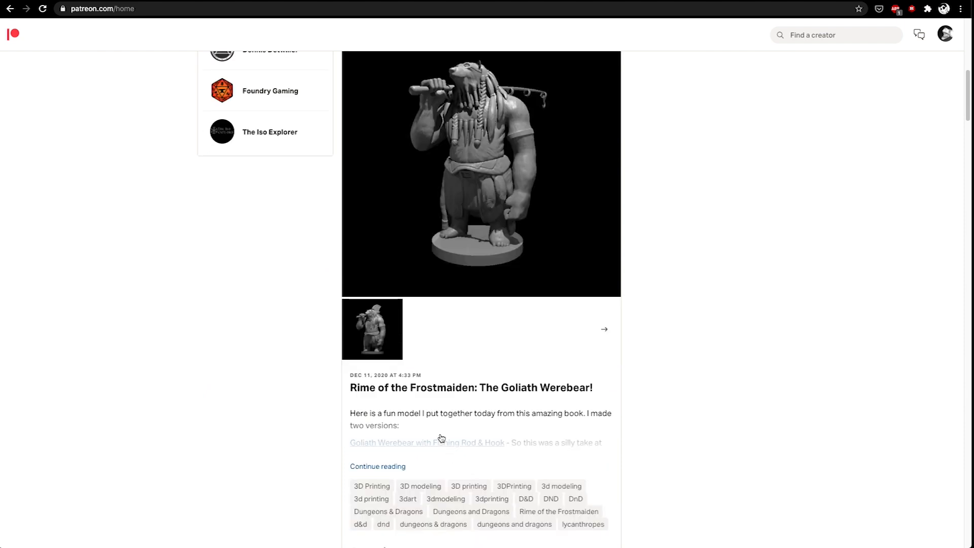
click(429, 392)
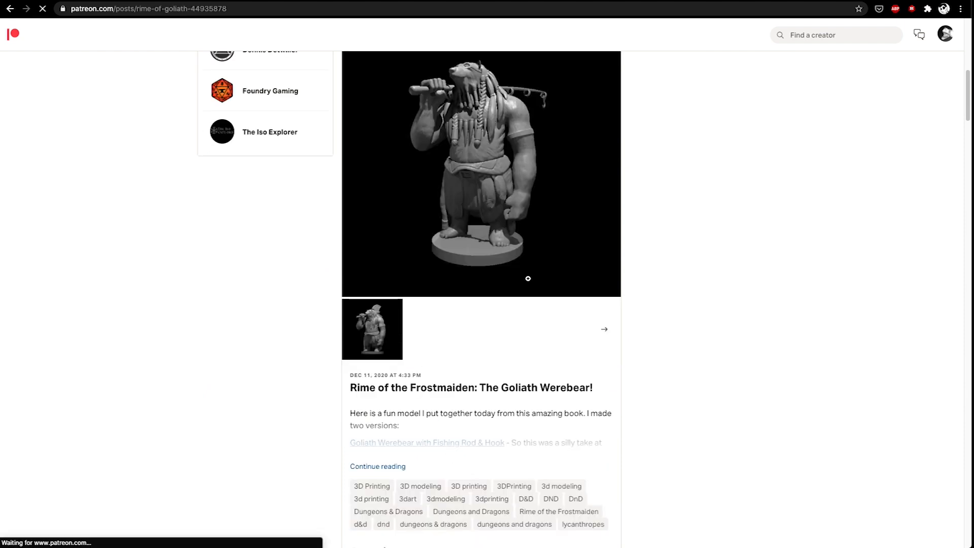
Open the post's Shapeways page for Goliath Werebear with Great Axe and download the product
scroll(336, 273, down, 3)
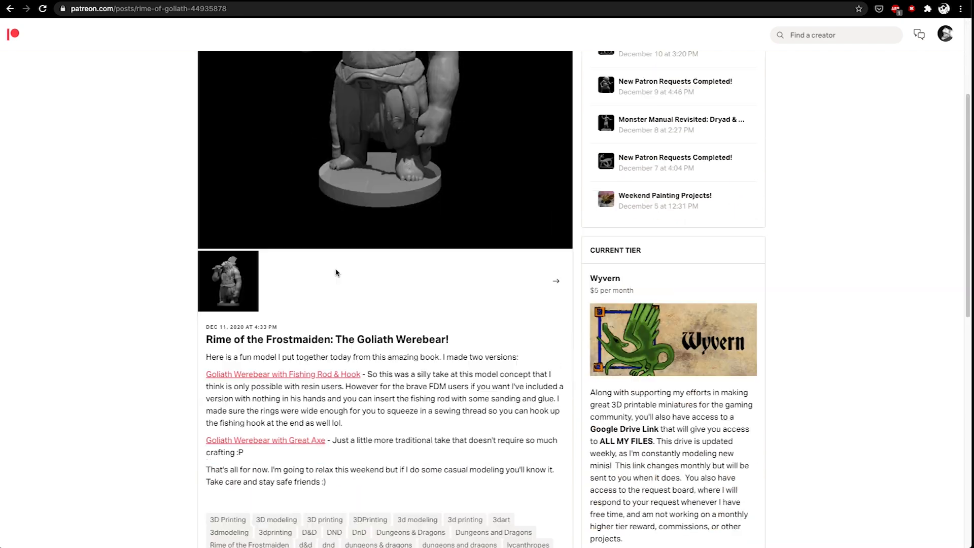
scroll(305, 385, down, 3)
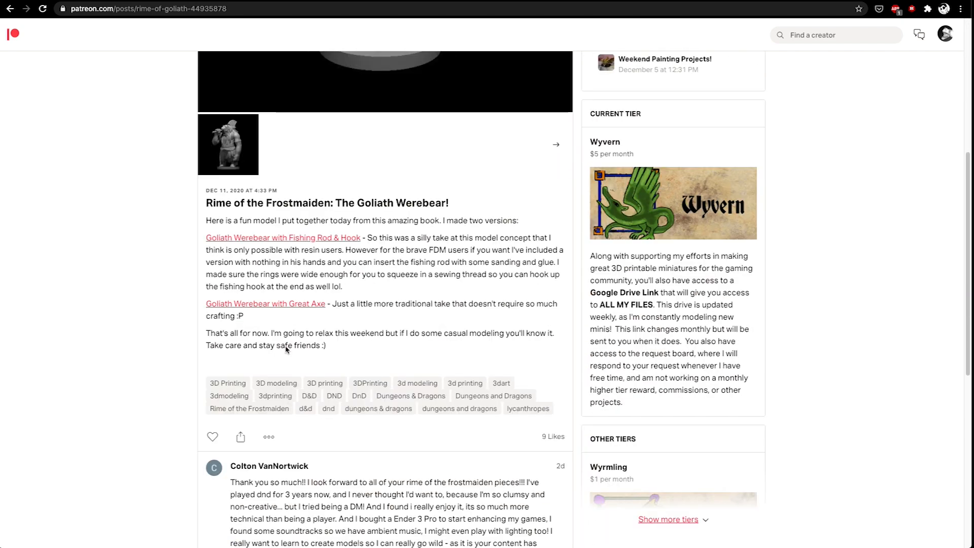
click(281, 304)
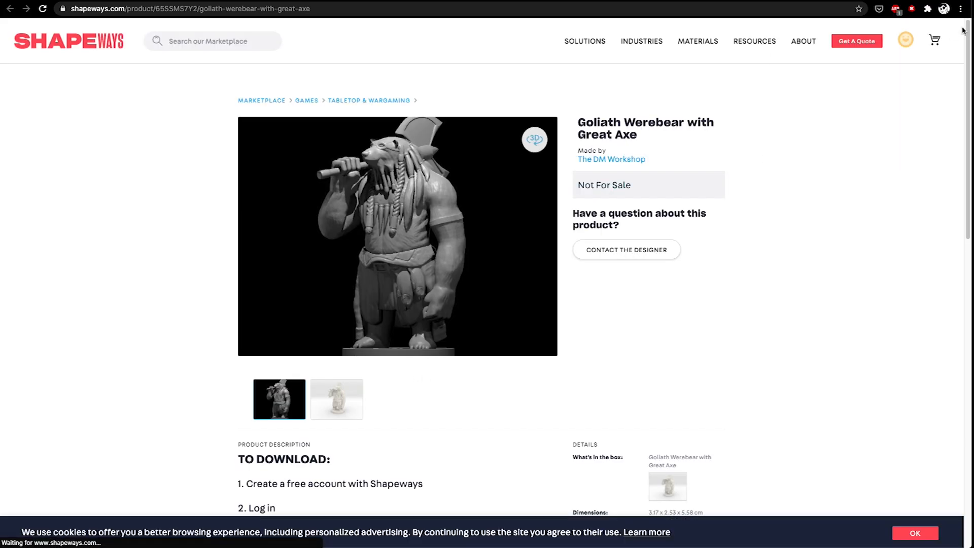
mouse_move(942, 41)
scroll(718, 276, down, 6)
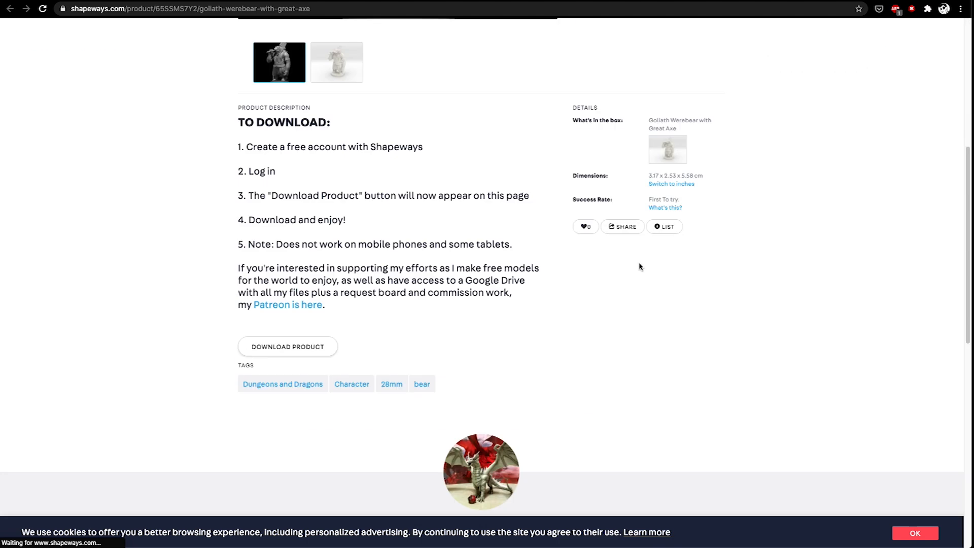
click(292, 354)
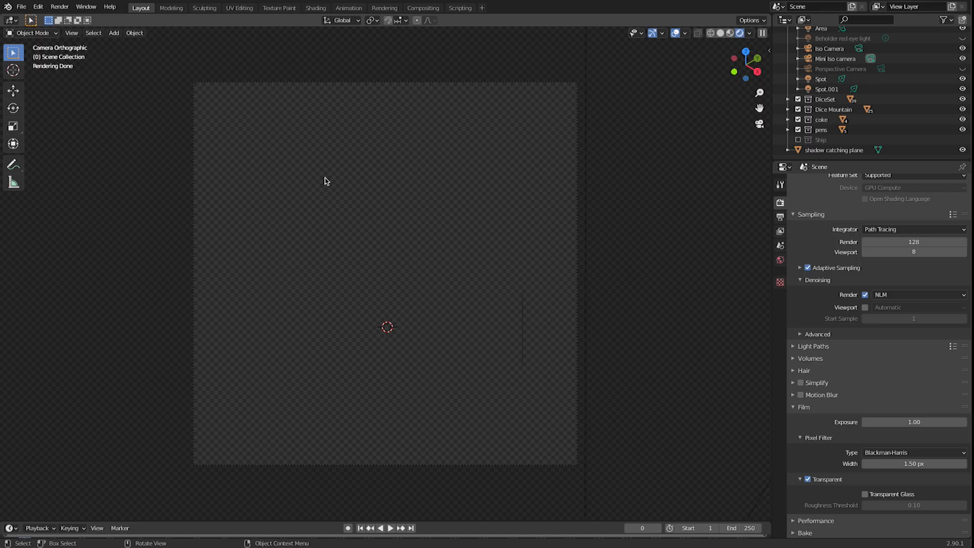
Import the downloaded STL file of the Goliath Werebear with Great Axe into the scene
click(21, 7)
mouse_move(68, 144)
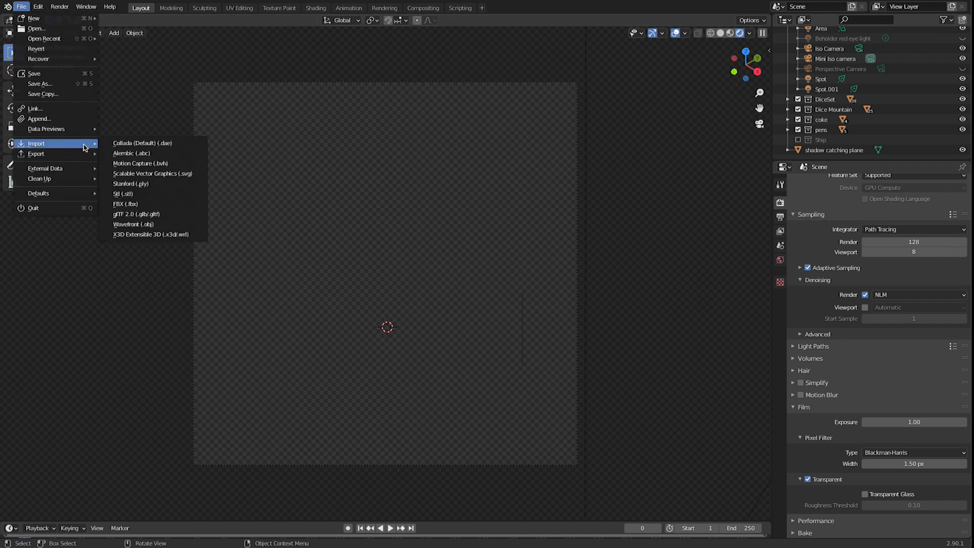
click(144, 197)
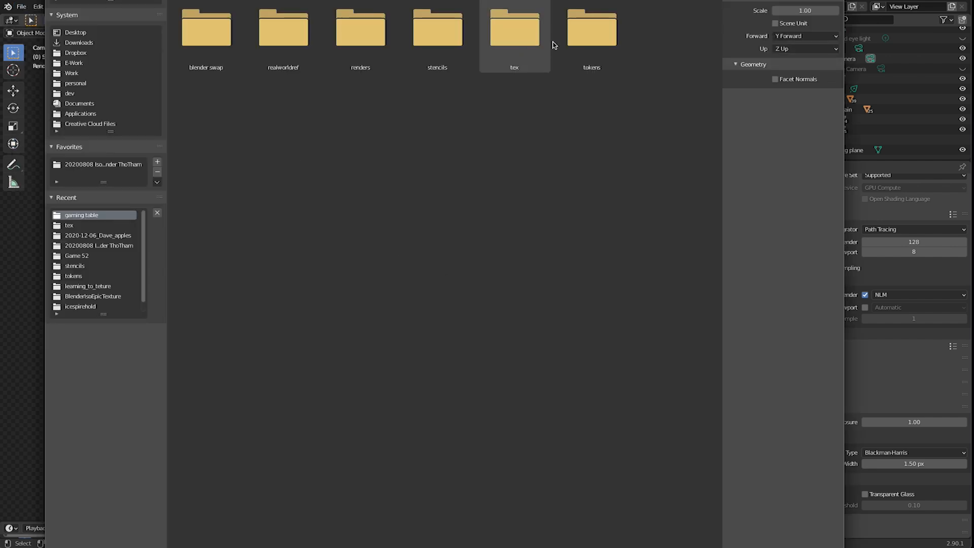
click(205, 42)
double_click(205, 42)
click(450, 38)
double_click(450, 37)
click(210, 37)
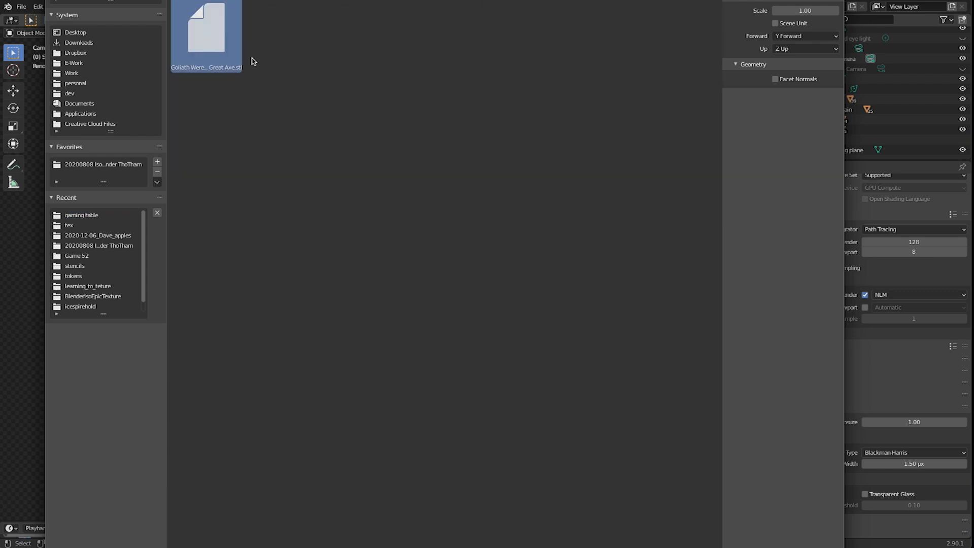
double_click(227, 49)
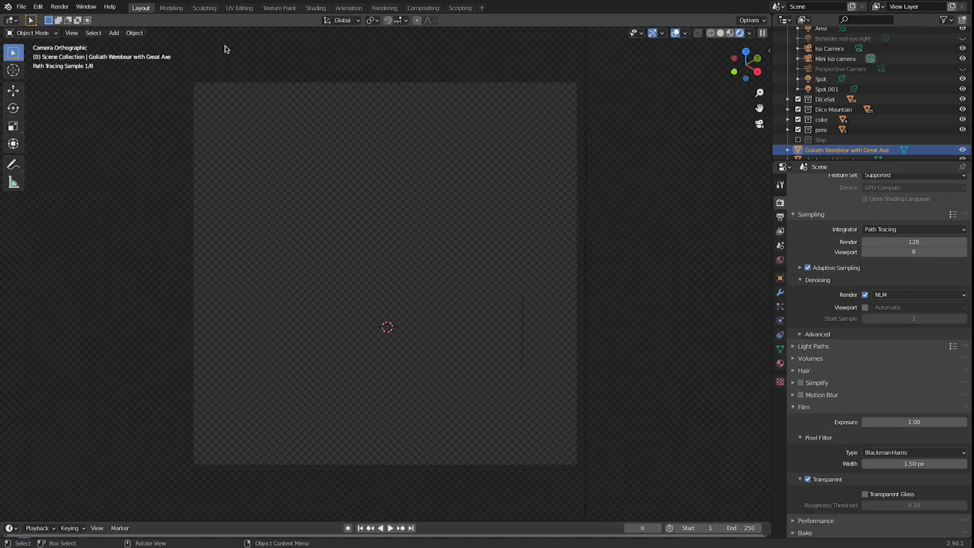
Scale the oversized imported werebear down uniformly to a small fraction of its size
scroll(426, 347, down, 5)
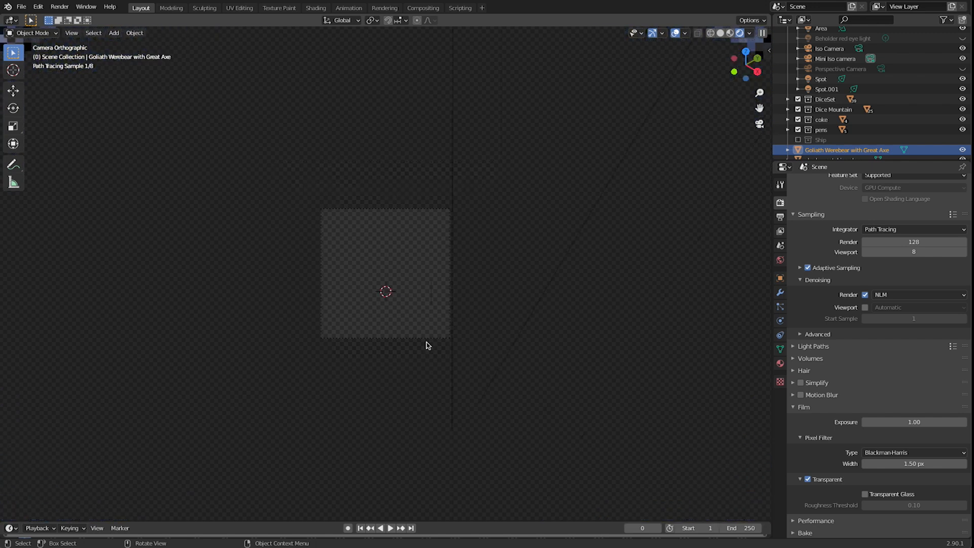
scroll(845, 140, down, 1)
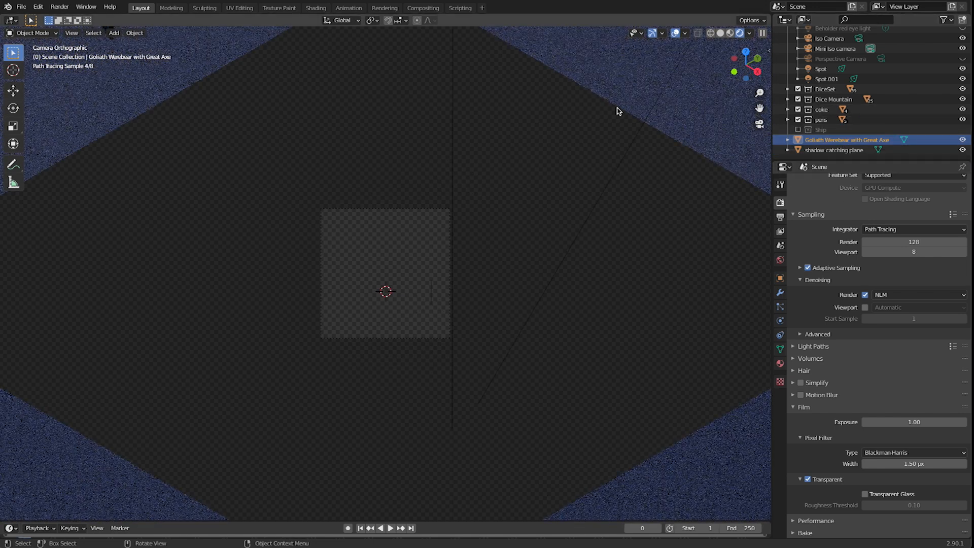
key(s)
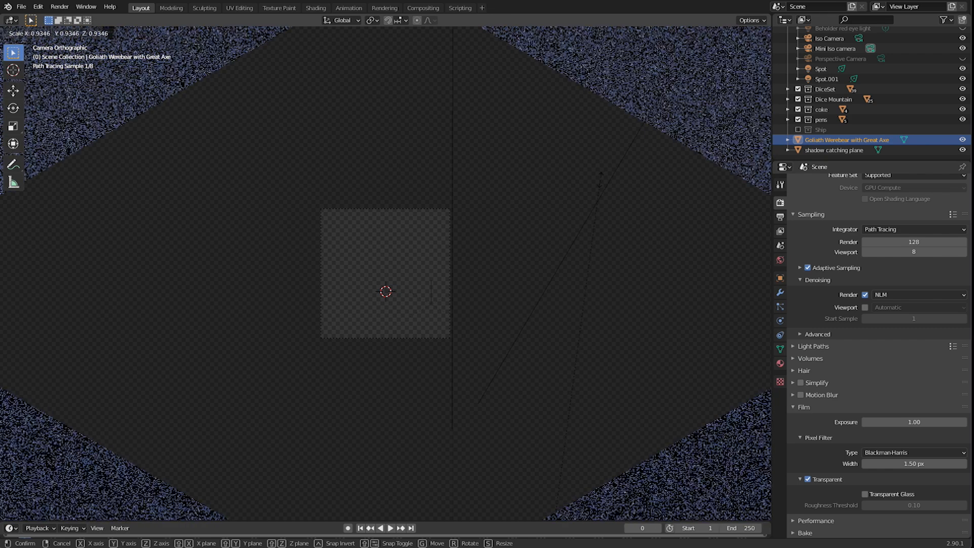
click(602, 182)
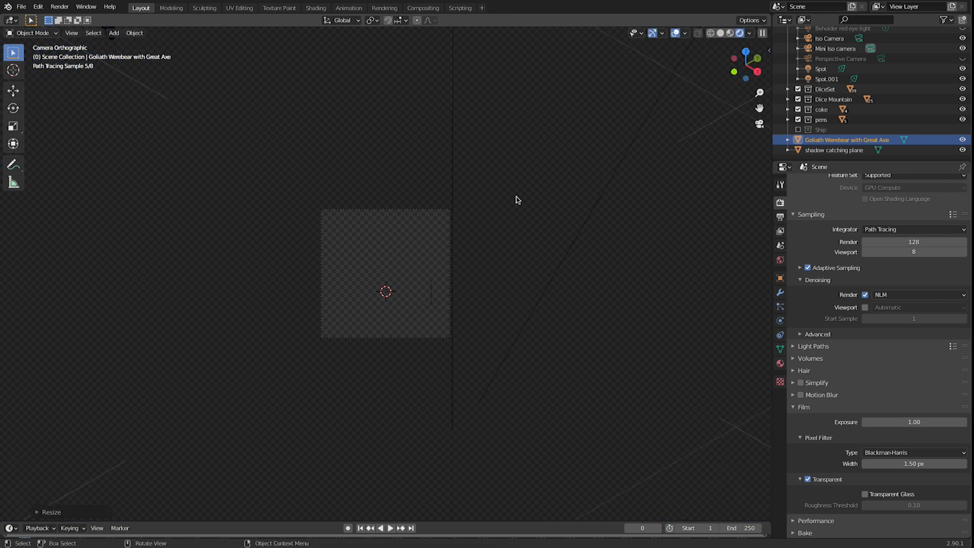
Raise the werebear along the global Z axis by about 3.2 feet to the level of the table props
scroll(721, 171, up, 5)
scroll(679, 173, down, 5)
scroll(530, 205, up, 4)
mouse_move(529, 206)
middle_down()
mouse_move(518, 202)
mouse_move(536, 200)
middle_up()
scroll(447, 318, down, 2)
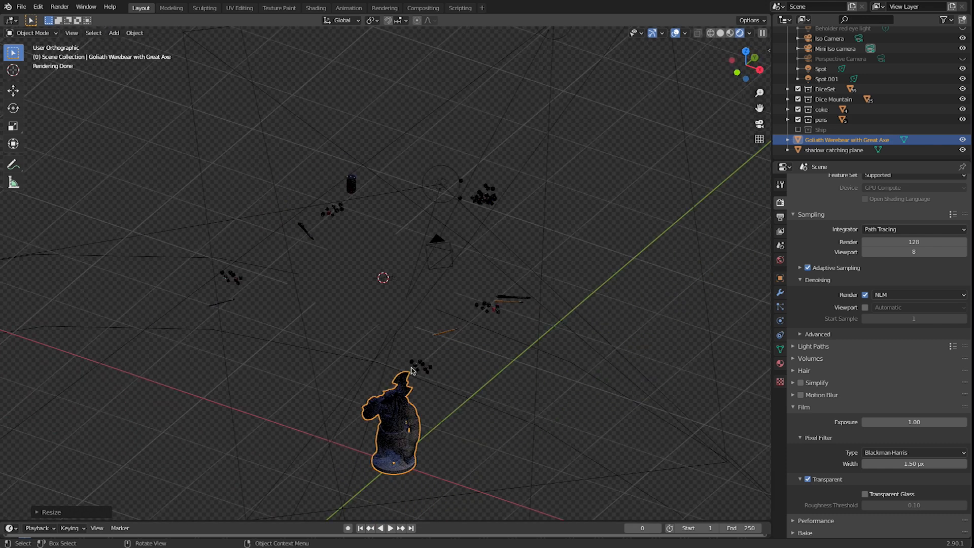
key(g)
key(z)
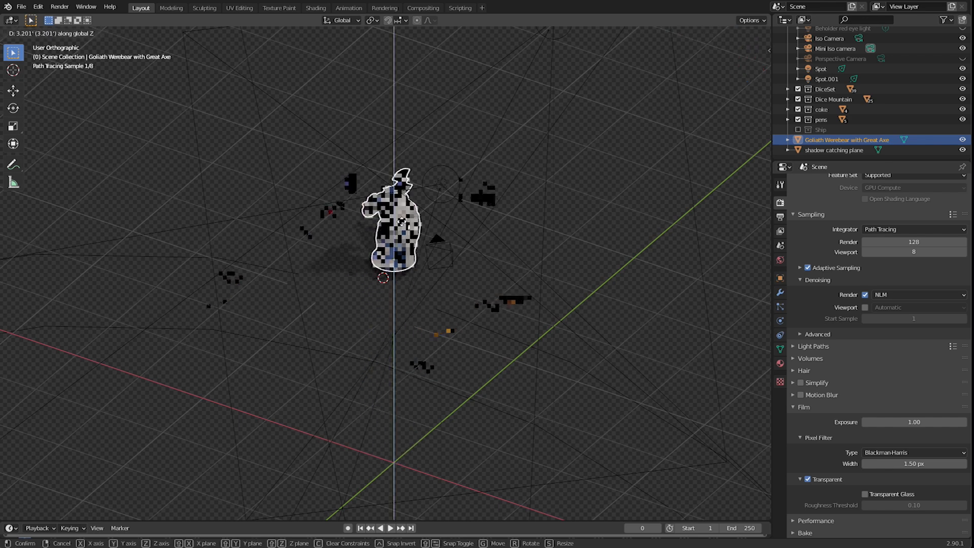
click(390, 235)
Enlarge the werebear uniformly by a factor of about 1.47
scroll(390, 234, up, 7)
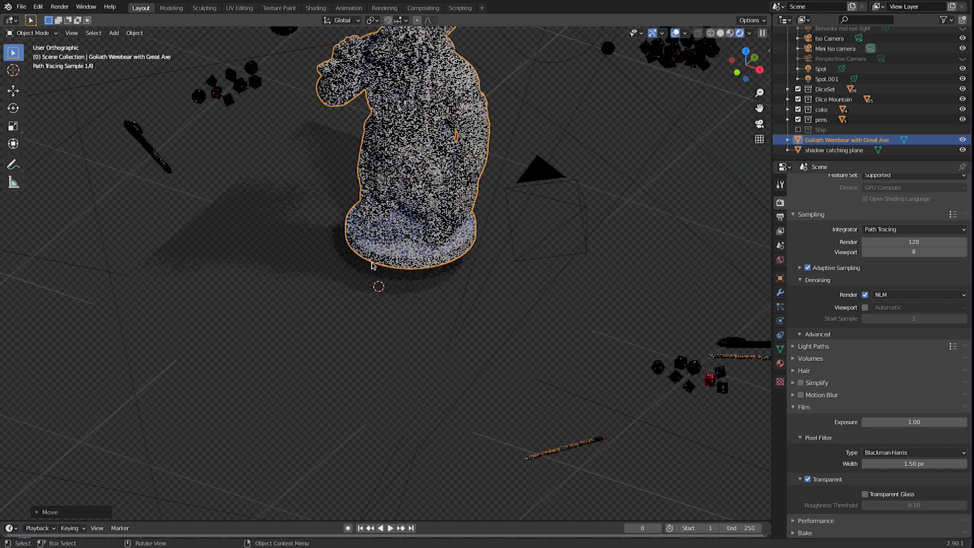
key(s)
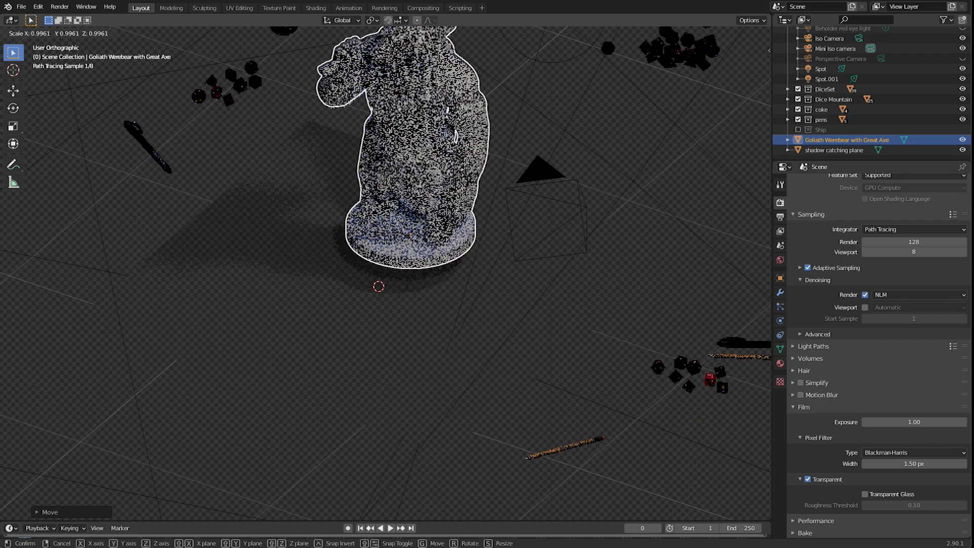
click(367, 231)
key(s)
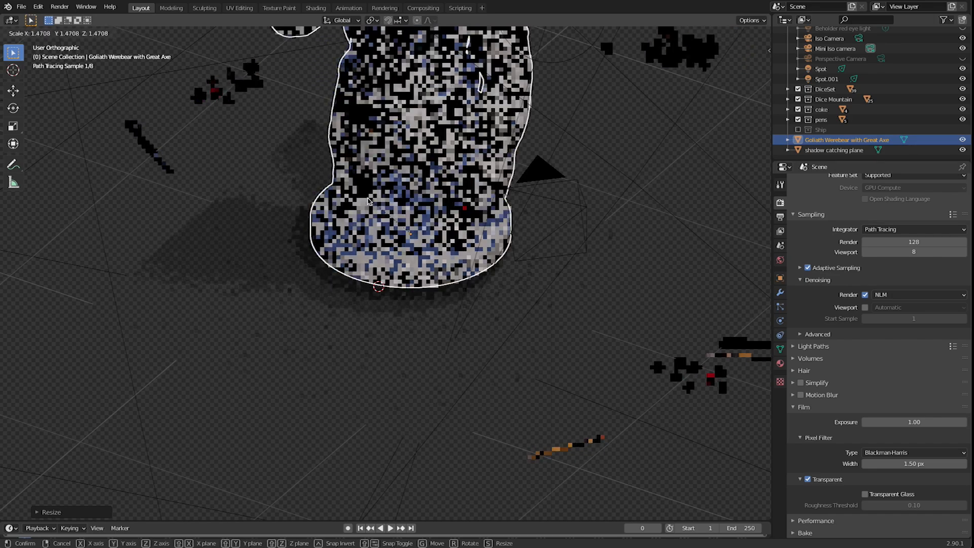
click(367, 201)
In the front view, lower the werebear along the Z axis so its base sits below the 3D cursor
key(KP_7)
key(KP_1)
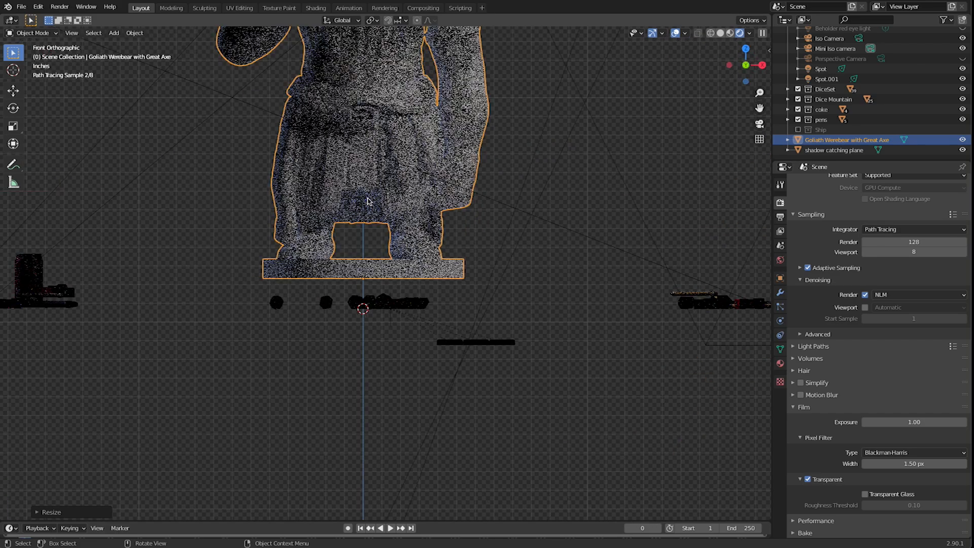
key(g)
key(z)
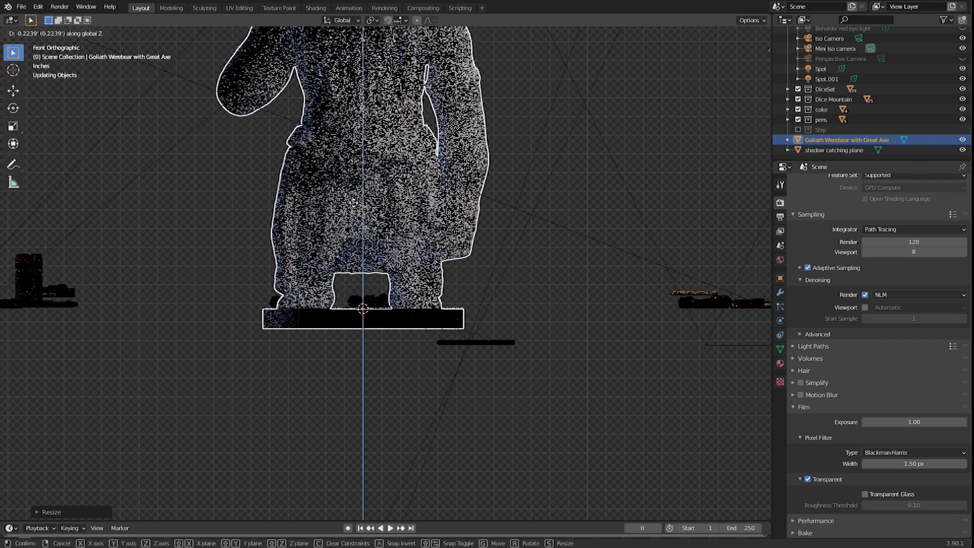
click(364, 171)
Scale the werebear down in two passes to miniature size, the second by a factor of about 0.17
key(s)
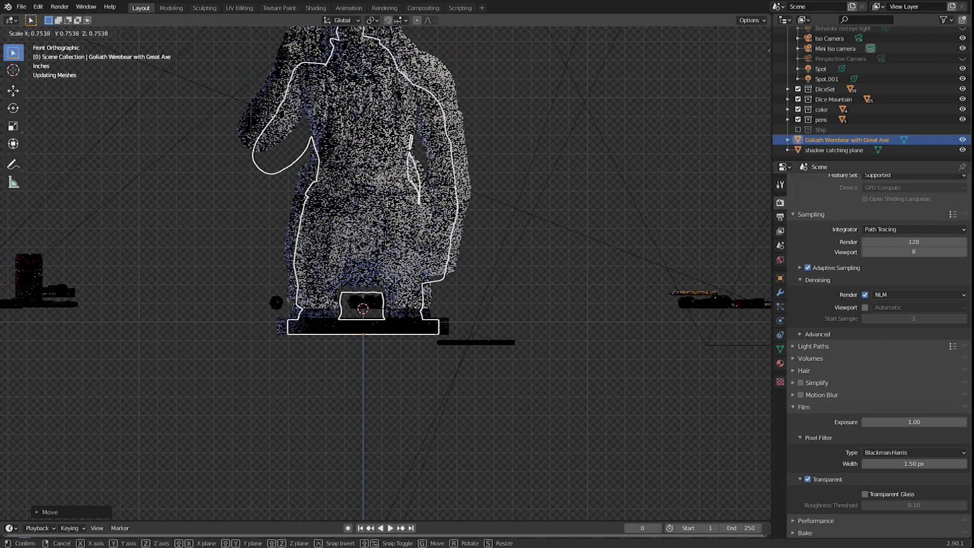
click(298, 331)
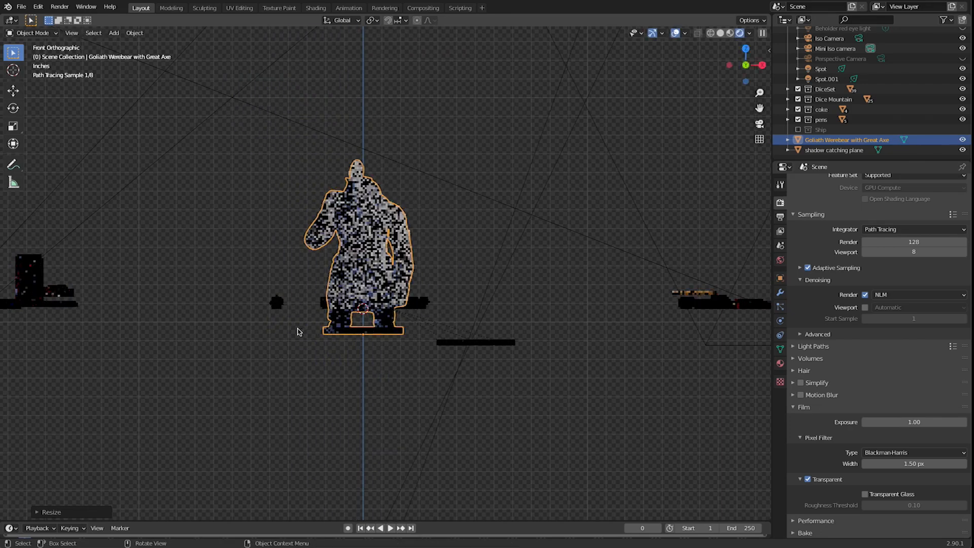
key(s)
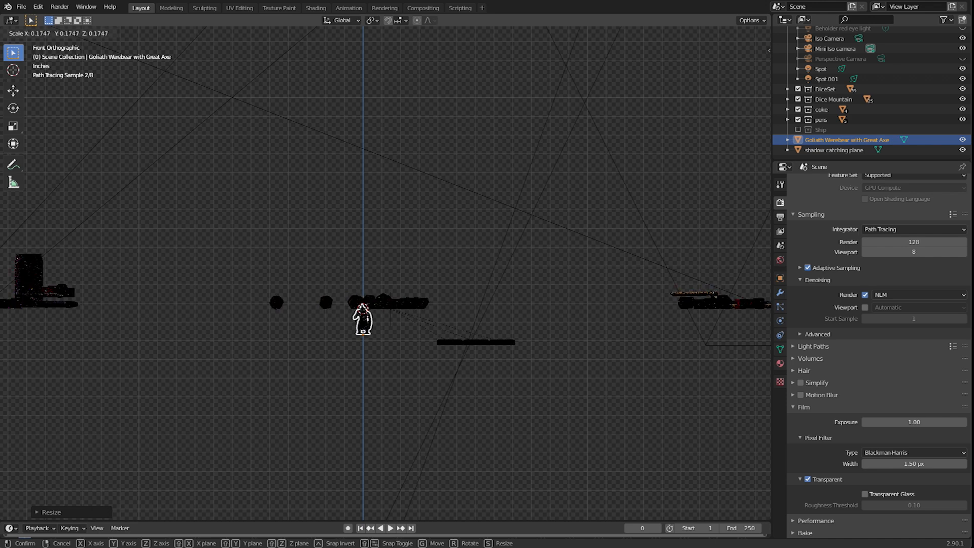
key(Return)
Move the werebear up above the dice and line it up with the vertical axis in the front view
key(g)
key(Return)
scroll(358, 267, up, 10)
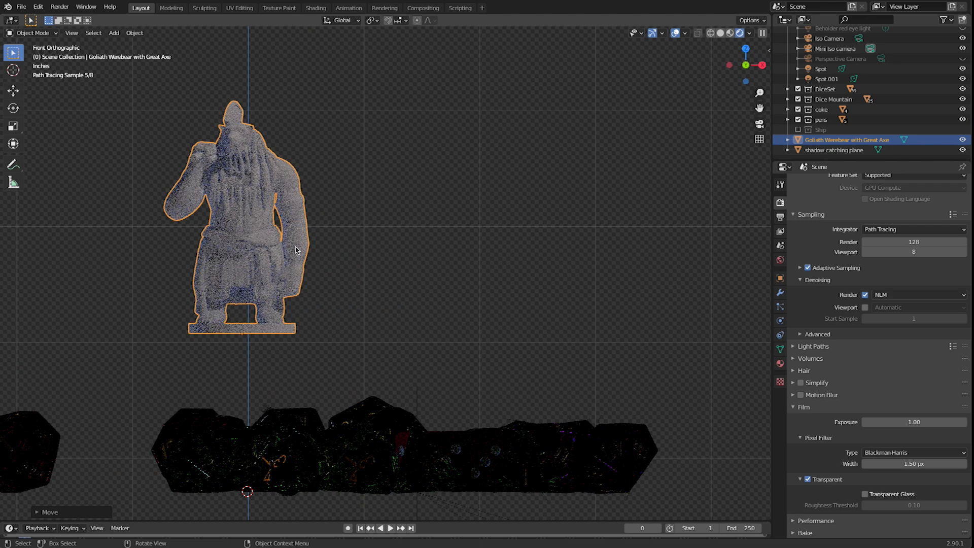
key(g)
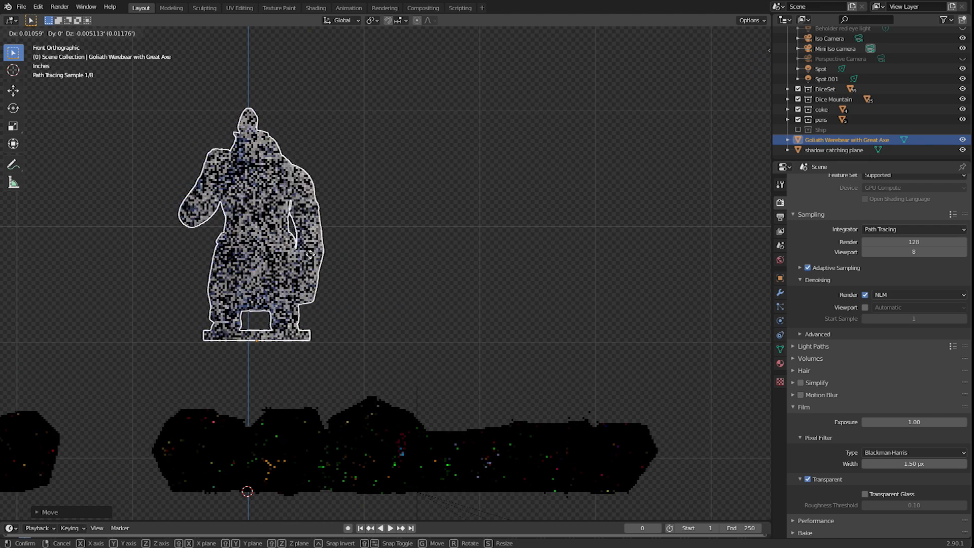
key(Return)
Render the werebear from the Mini Iso camera and switch the render result to Slot 2
key(KP_0)
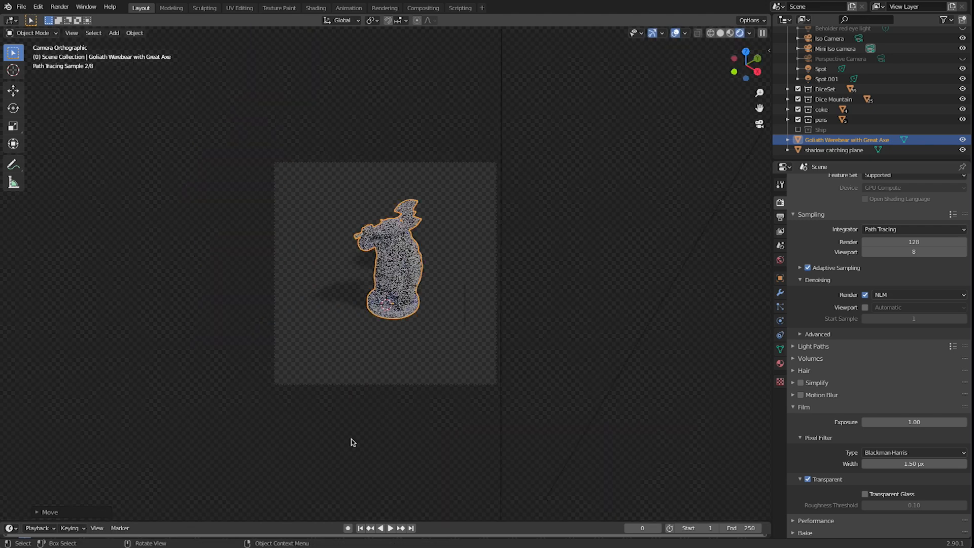
key(F12)
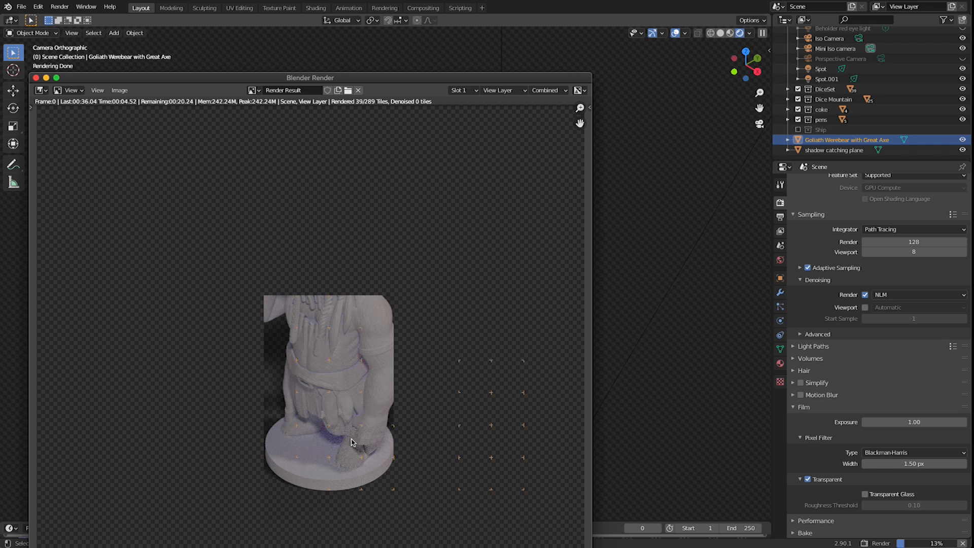
drag(202, 79, 235, 11)
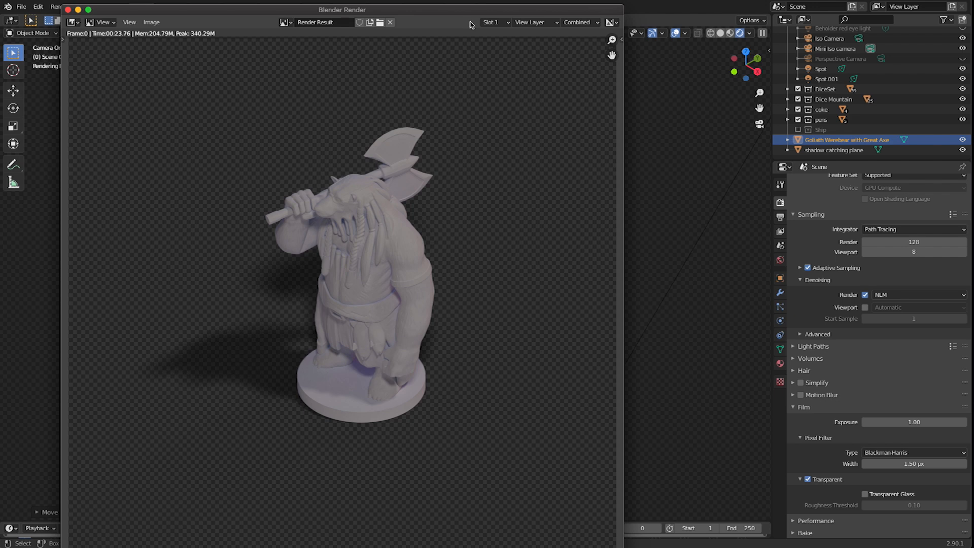
click(495, 23)
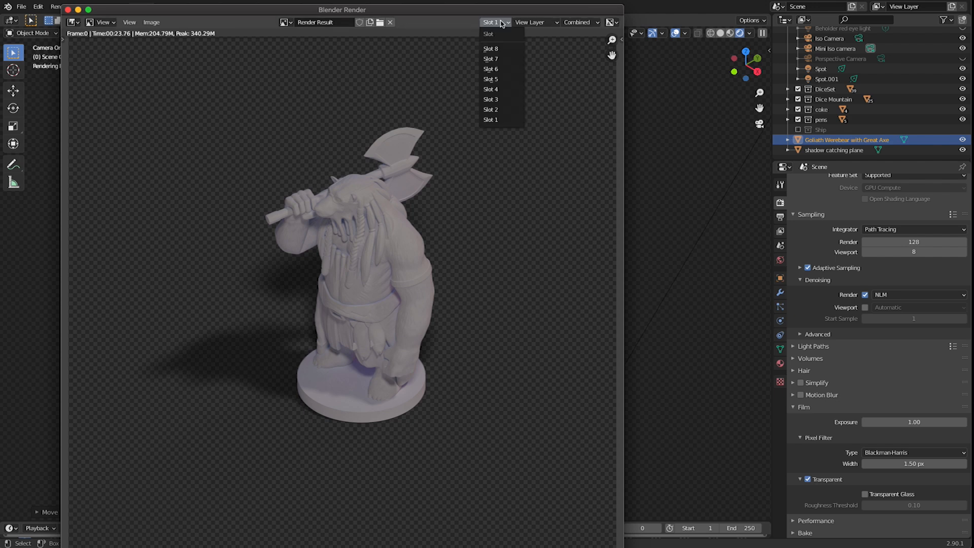
click(496, 116)
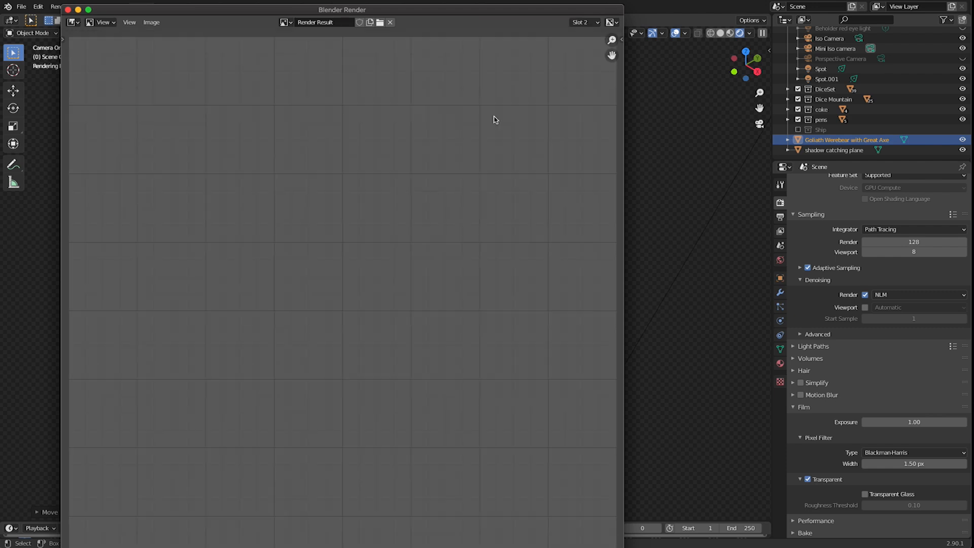
Assign the existing Adventurer material to the werebear and render the image again
click(678, 191)
click(392, 248)
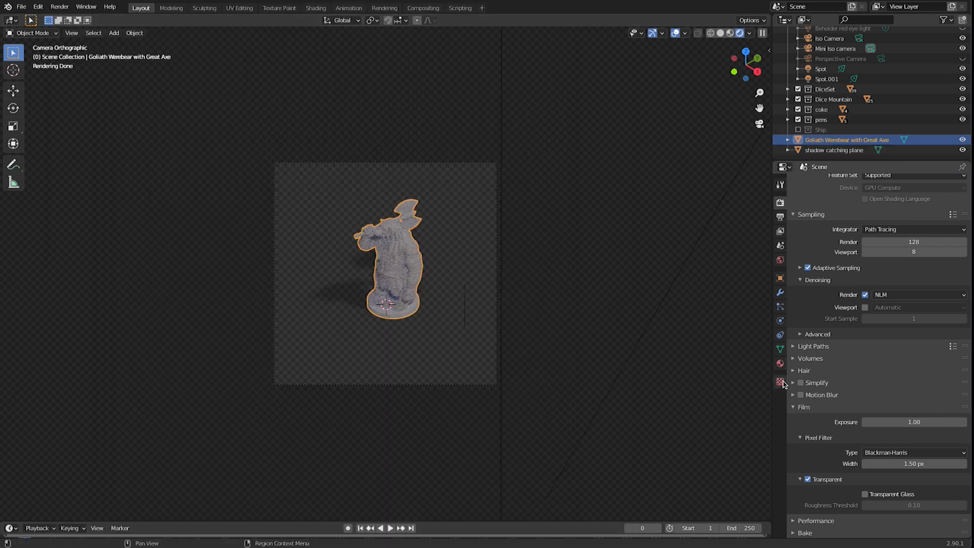
click(781, 364)
click(800, 215)
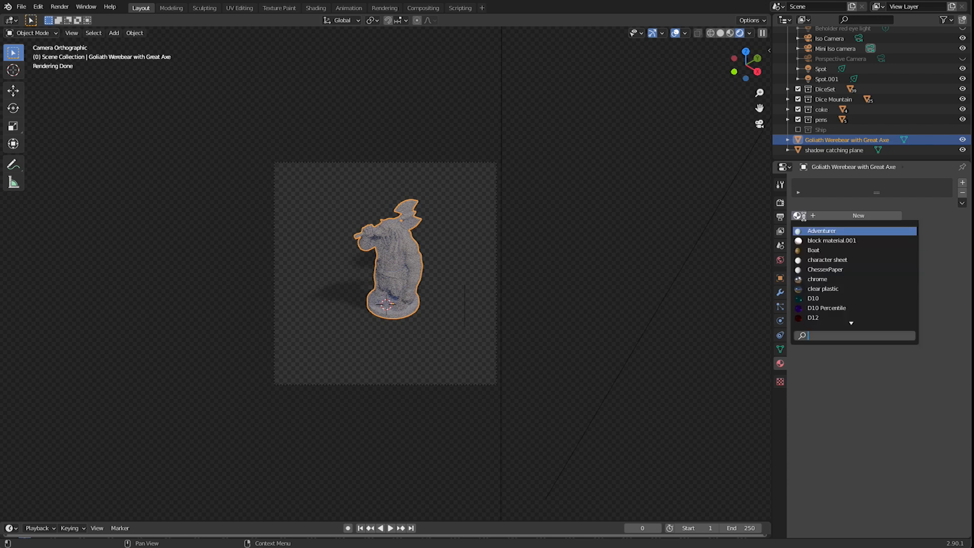
click(816, 231)
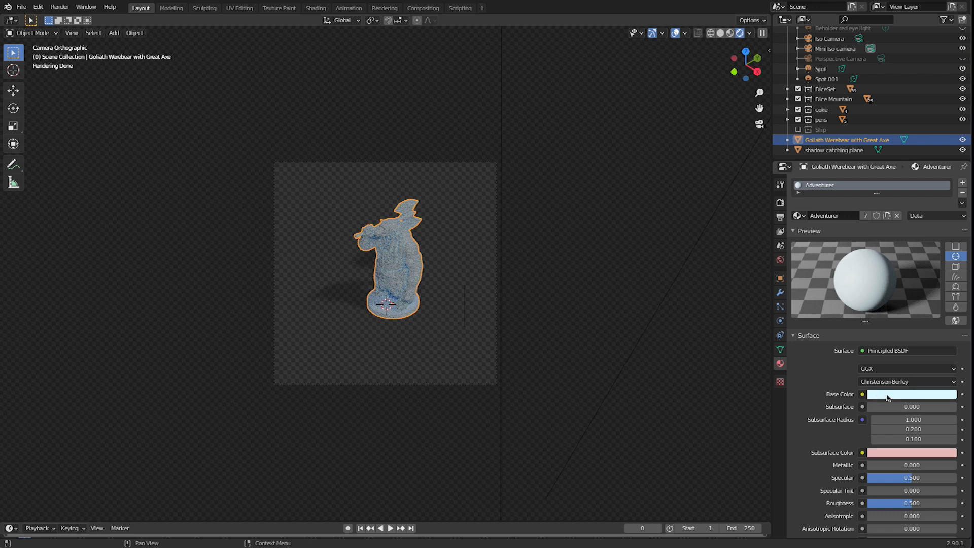
scroll(812, 442, down, 3)
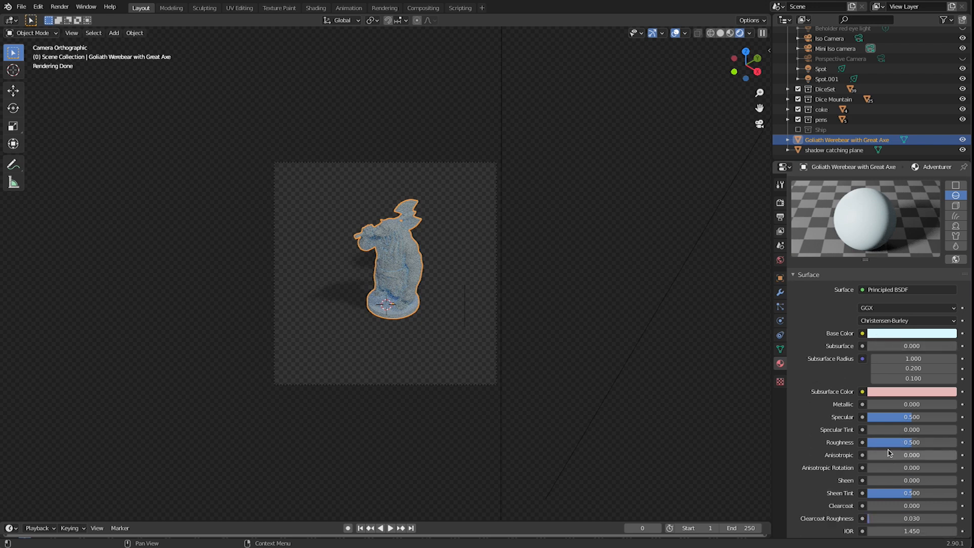
scroll(820, 447, down, 6)
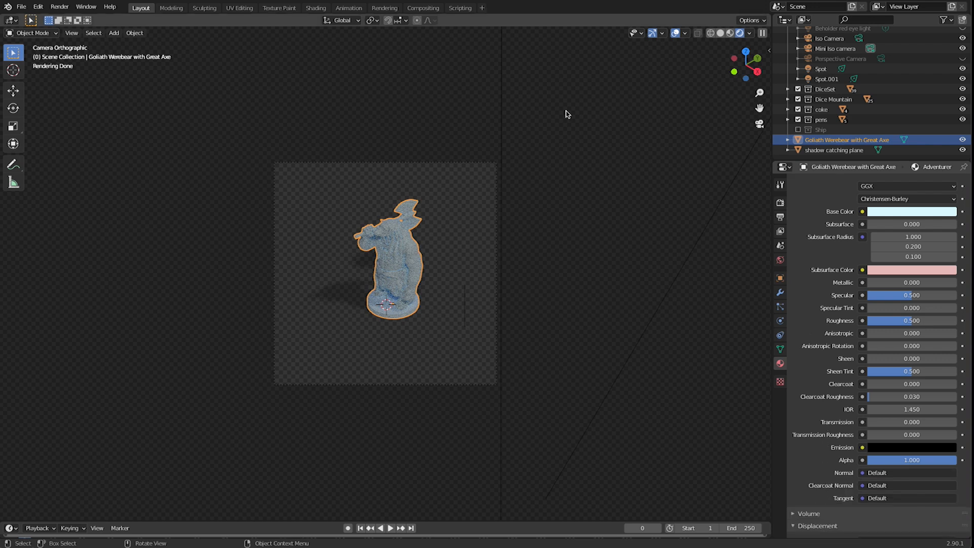
key(F12)
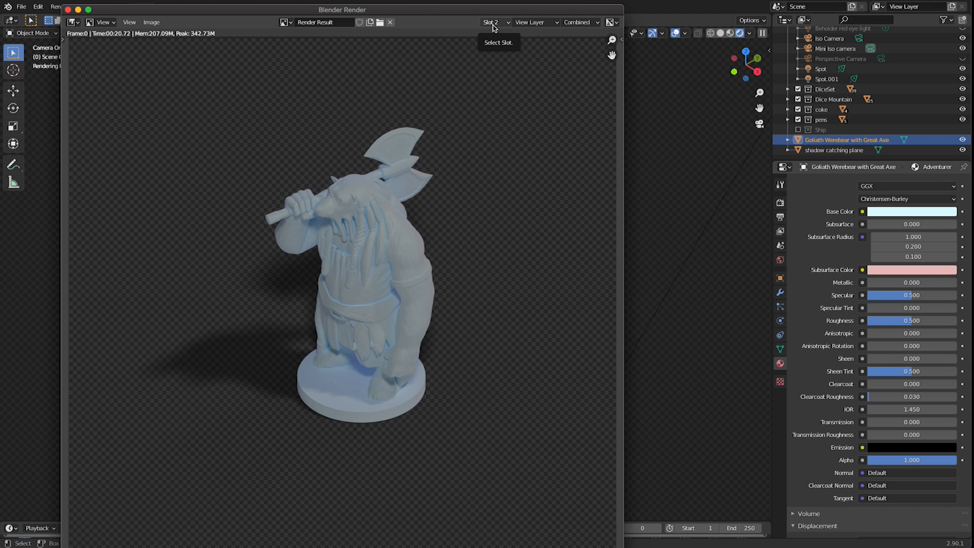
Compare the werebear renders with and without the Adventurer material by flipping between their render slots
ctrl+scroll(492, 25, up, 1)
ctrl+scroll(493, 25, down, 1)
ctrl+scroll(493, 25, up, 1)
ctrl+scroll(493, 25, down, 1)
ctrl+scroll(492, 25, up, 1)
ctrl+scroll(493, 25, down, 1)
ctrl+scroll(492, 25, up, 1)
ctrl+scroll(493, 25, down, 1)
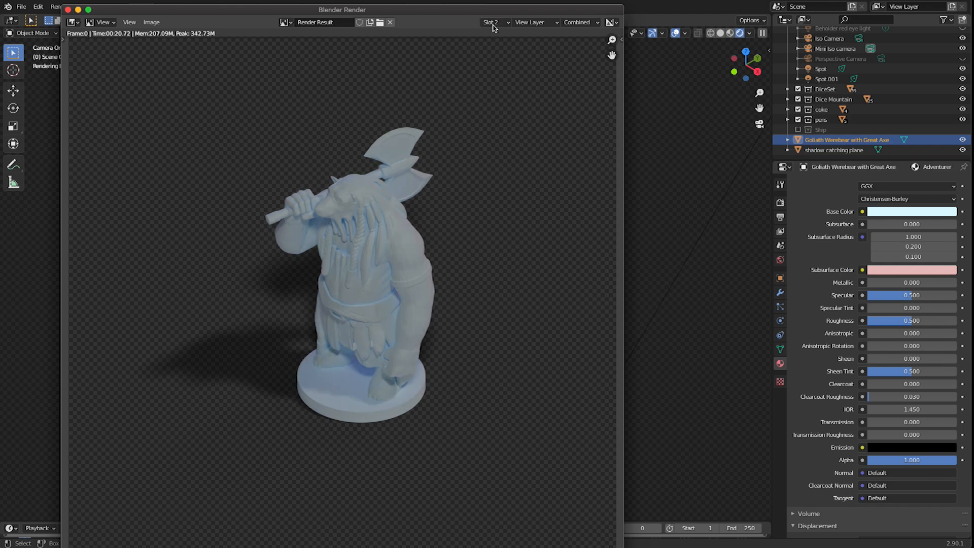
ctrl+scroll(492, 26, up, 1)
ctrl+scroll(493, 27, down, 1)
ctrl+scroll(493, 27, up, 1)
ctrl+scroll(493, 27, down, 1)
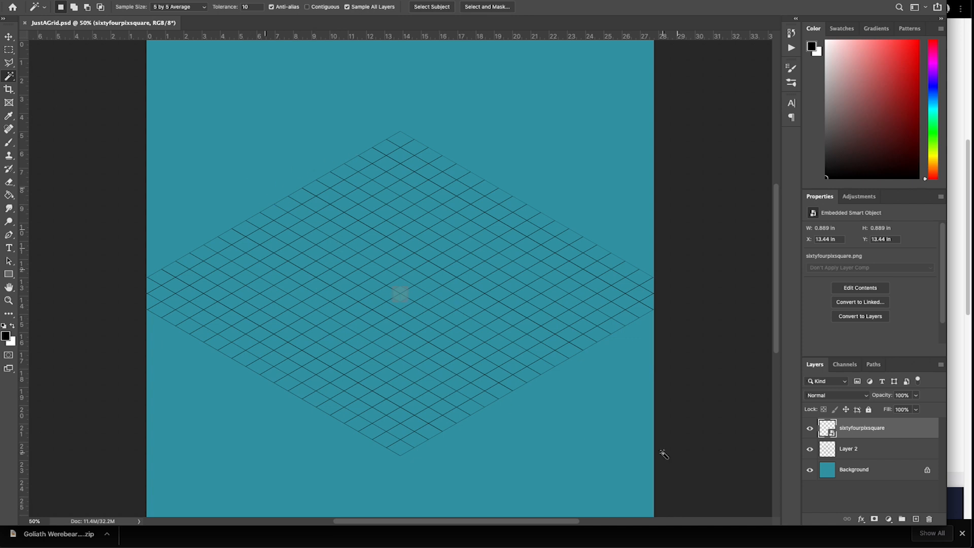
Switch to Photoshop and unlock the Background layer of JustAGrid.psd
click(857, 470)
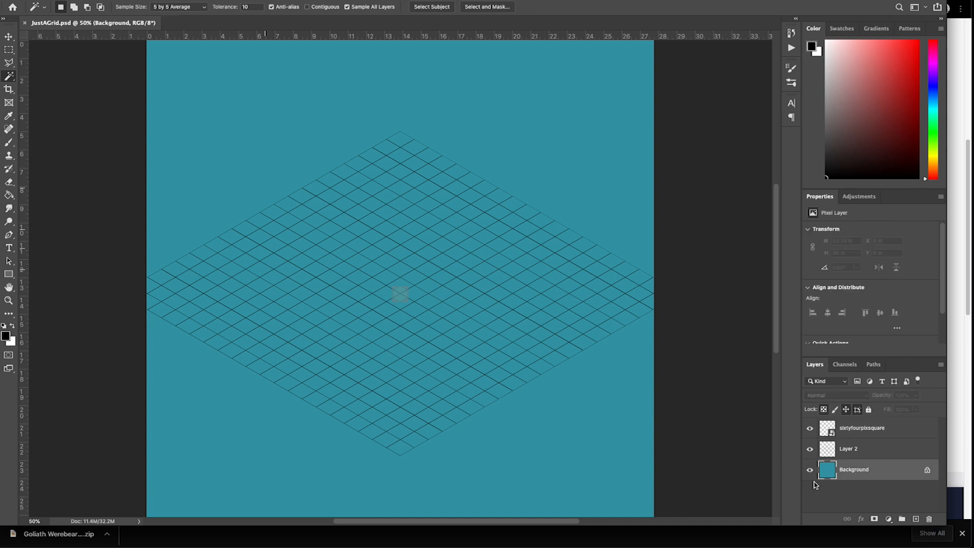
click(925, 471)
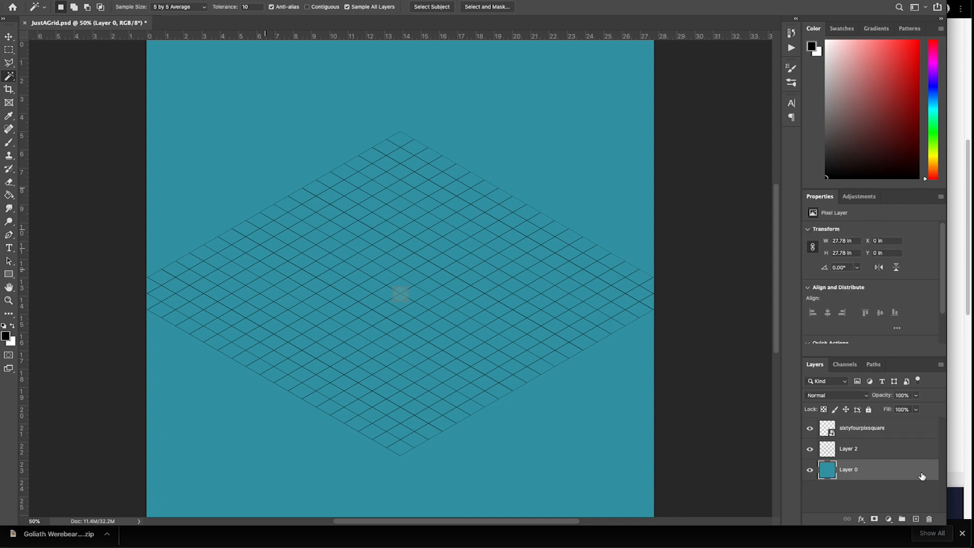
Hide the sixtyfourpixsquare layer and select Layer 2, keeping Layer 2 and Layer 0 visible
click(810, 471)
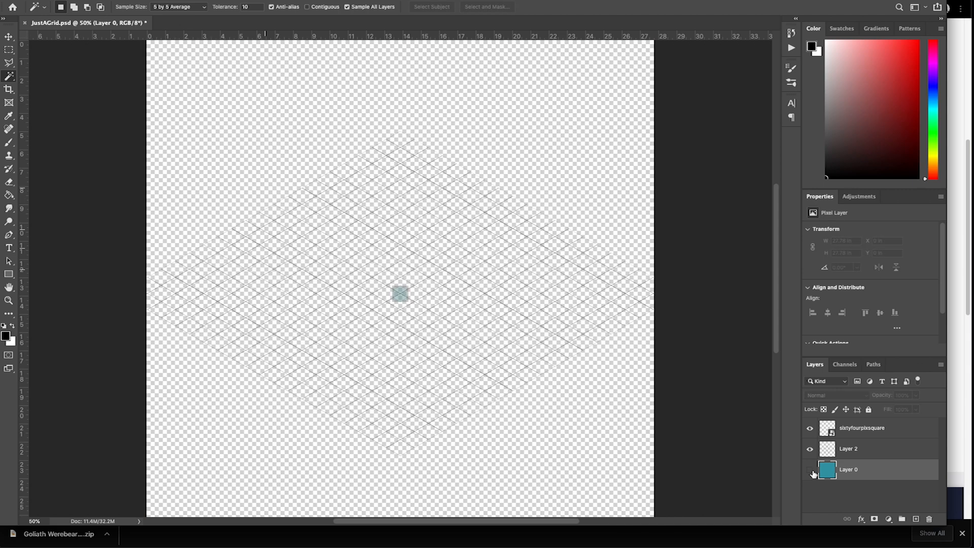
click(811, 430)
click(810, 471)
click(811, 449)
click(811, 450)
click(865, 454)
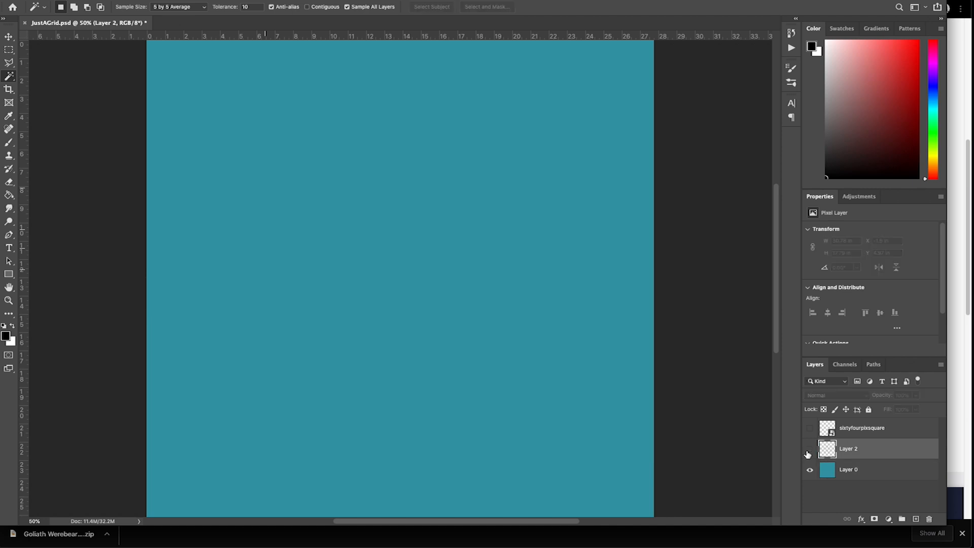
click(811, 450)
click(810, 450)
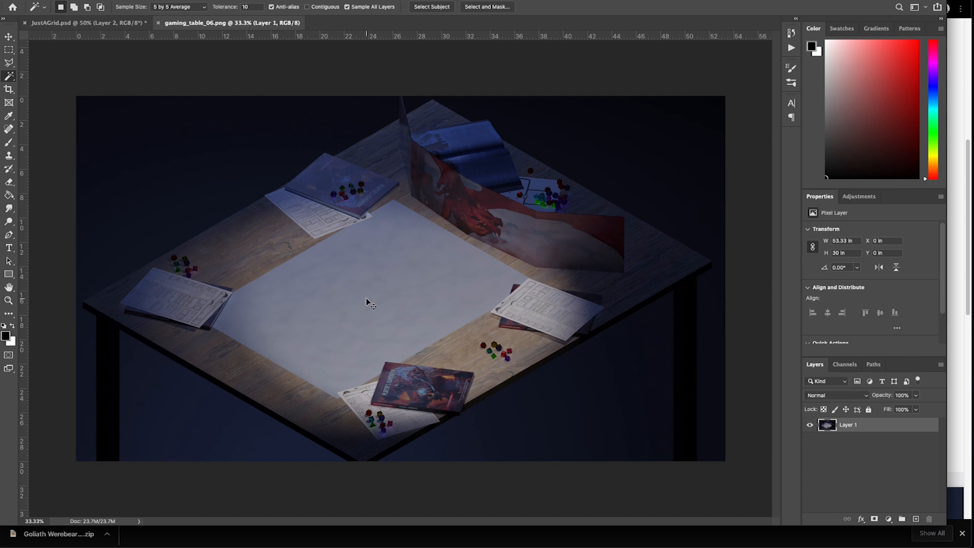
Copy the Layer 2 grid from JustAGrid.psd into gaming_table_06.png and align it with the table's blank mat
key(ctrl+plus)
key(ctrl+plus)
alt+scroll(367, 303, down, 1)
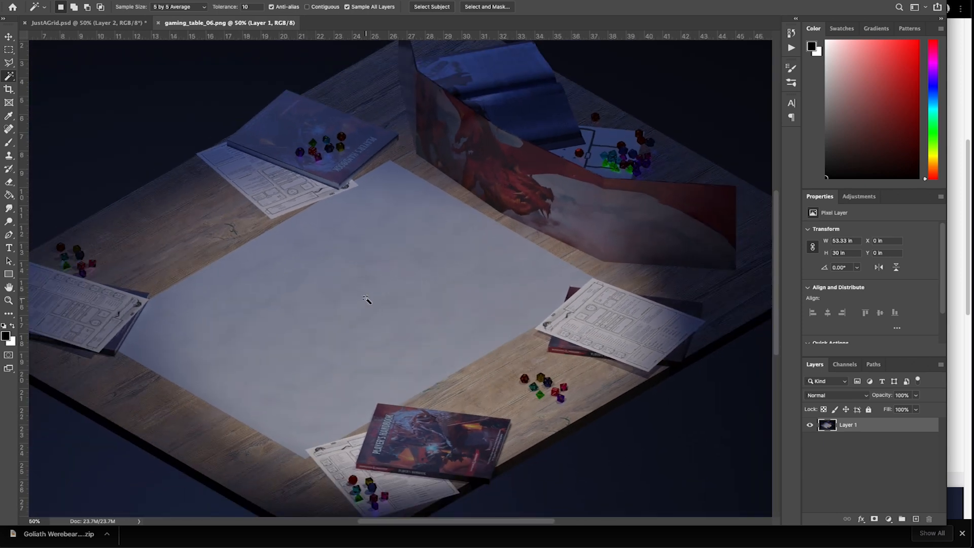
key(ctrl+Tab)
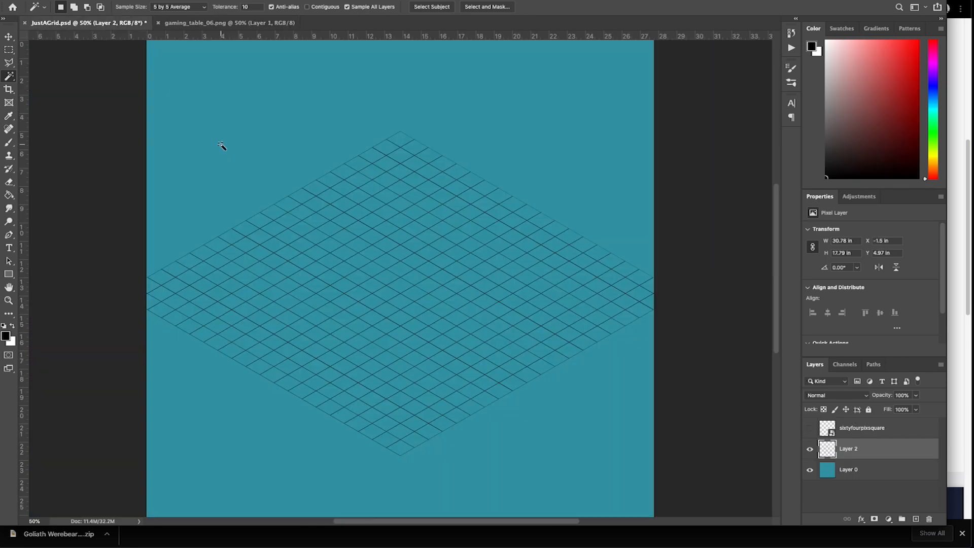
drag(874, 450, 383, 308)
key(v)
drag(457, 283, 402, 311)
drag(340, 260, 342, 257)
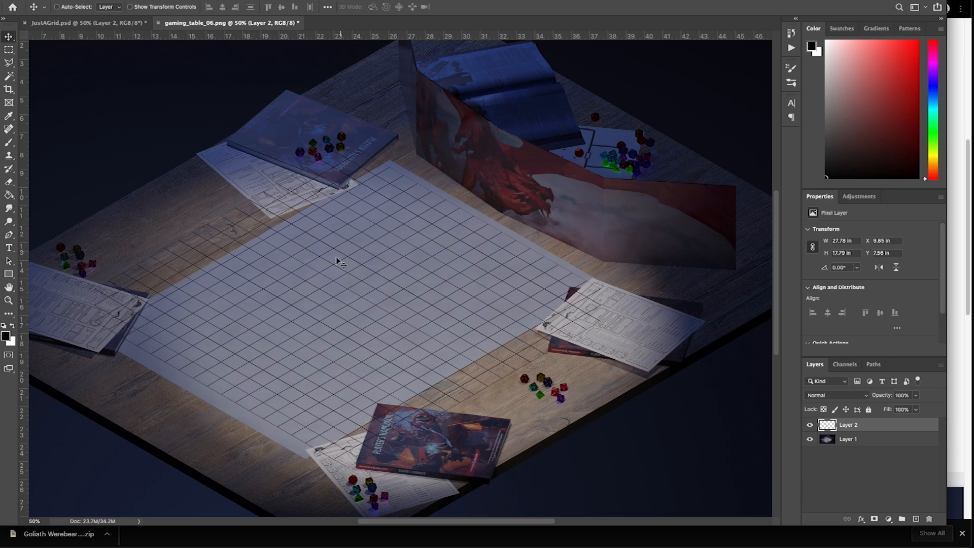
Start a Polygonal Lasso outline at the mat's left corner, following its upper-left edge to the top corner
click(865, 482)
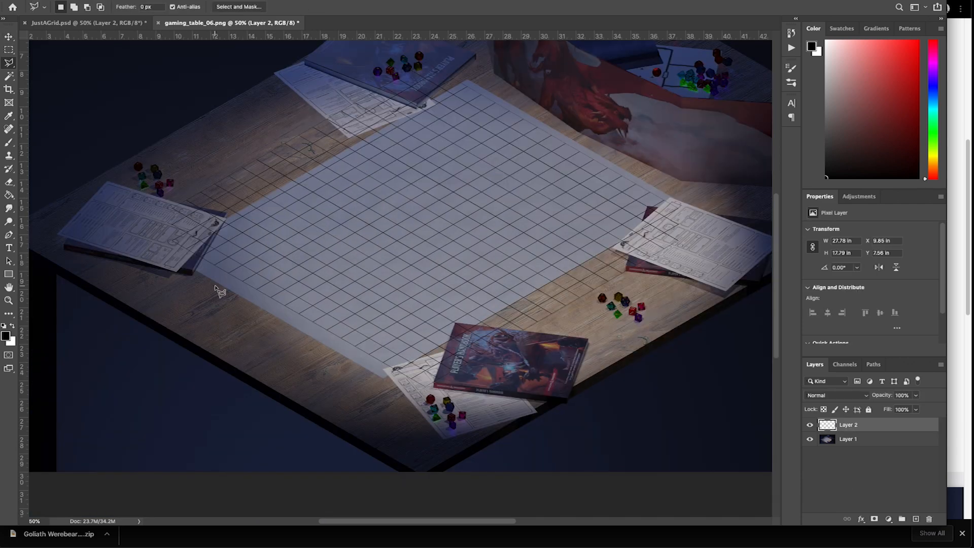
super+click(208, 265)
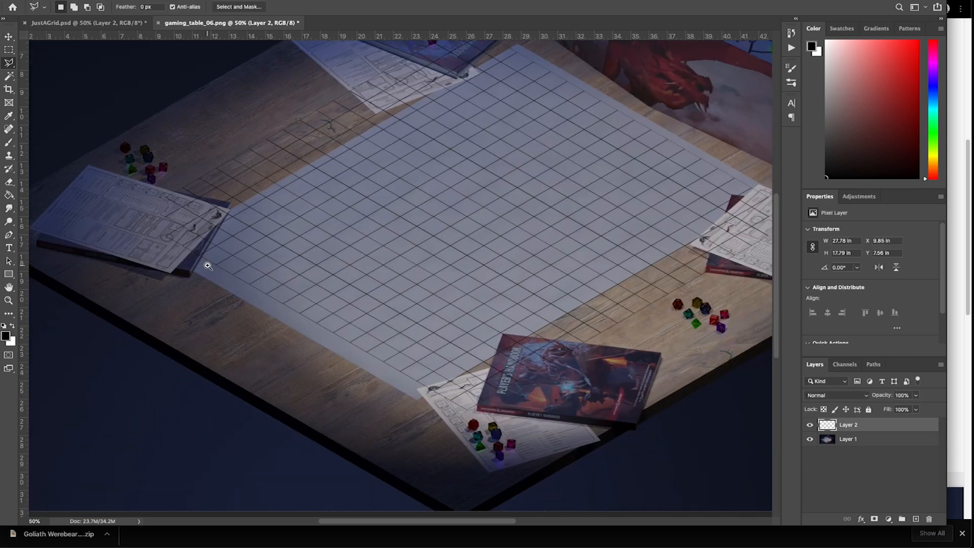
click(195, 258)
click(246, 174)
mouse_move(409, 123)
mouse_down()
mouse_move(83, 537)
mouse_move(93, 524)
mouse_up()
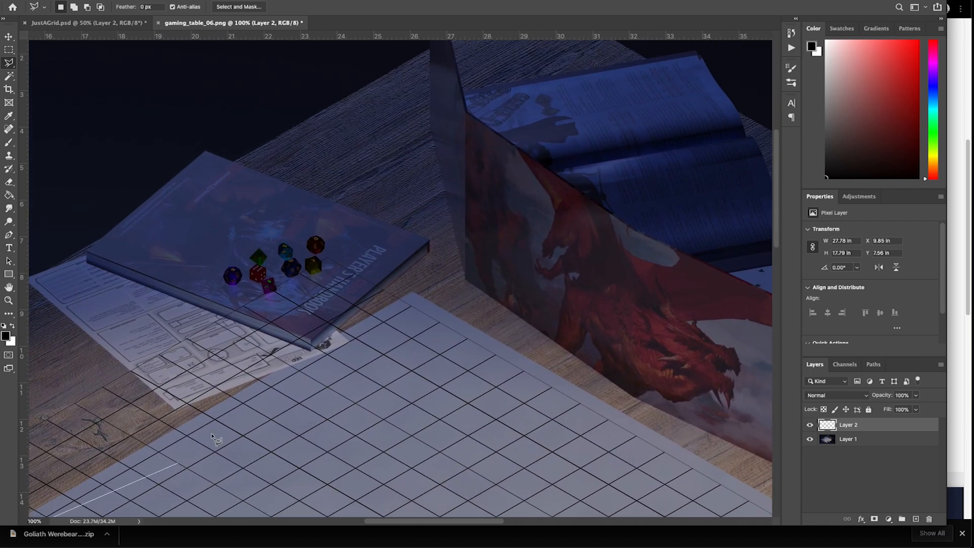
click(273, 372)
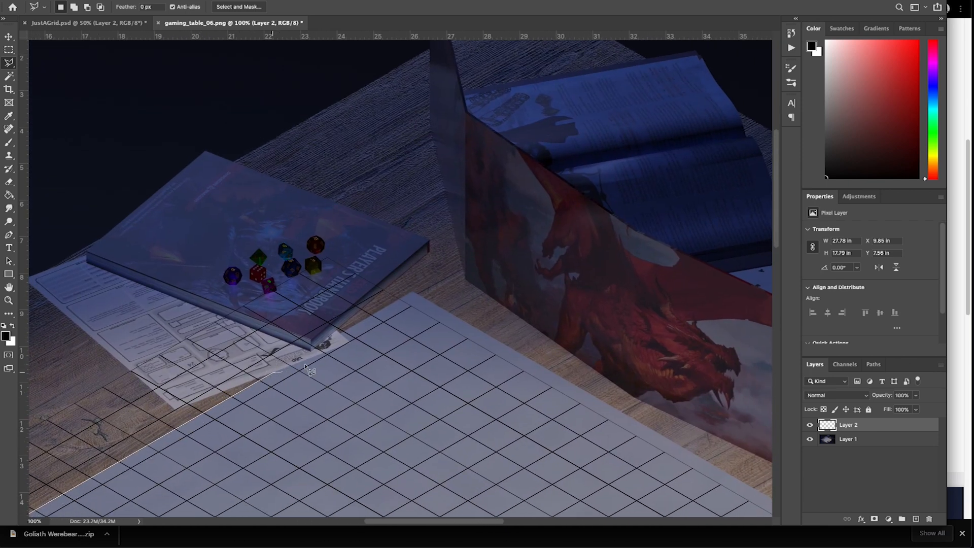
click(343, 336)
click(409, 292)
Continue the lasso outline down the mat's upper-right edge and around the overlapping book and character sheet
drag(427, 327, 85, 96)
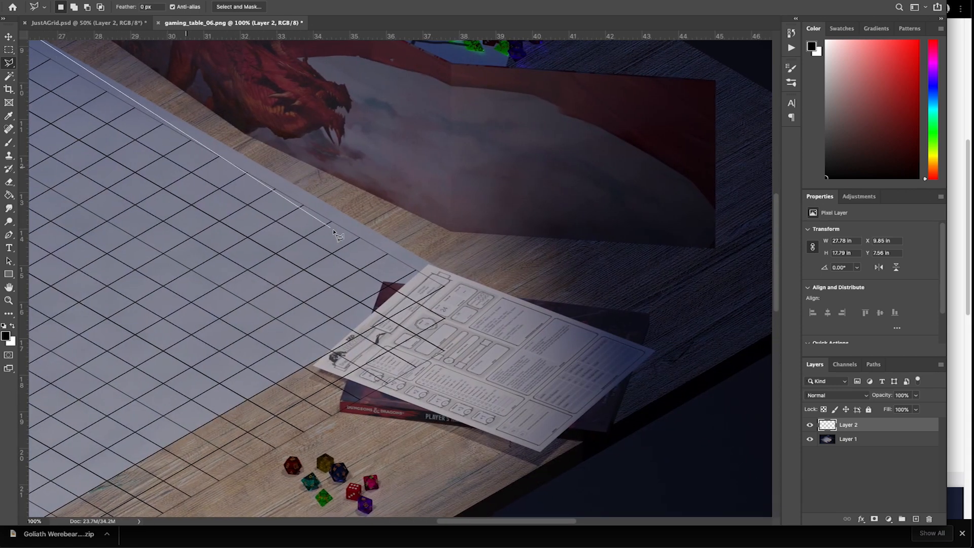
click(426, 264)
click(382, 281)
click(373, 313)
click(327, 354)
key(space)
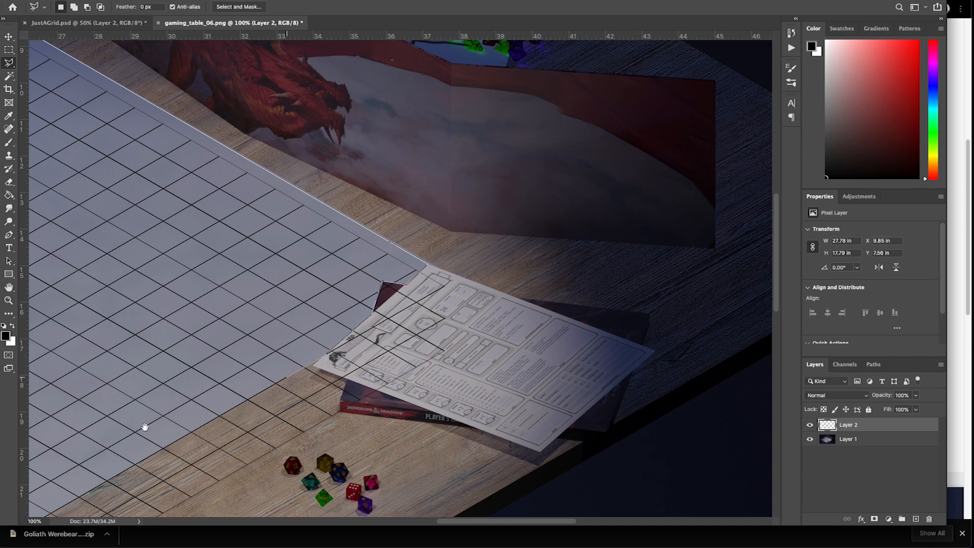
Trace the mat's lower edges around the Player's Handbook and character sheet, closing the selection at the left corner
drag(144, 428, 611, 89)
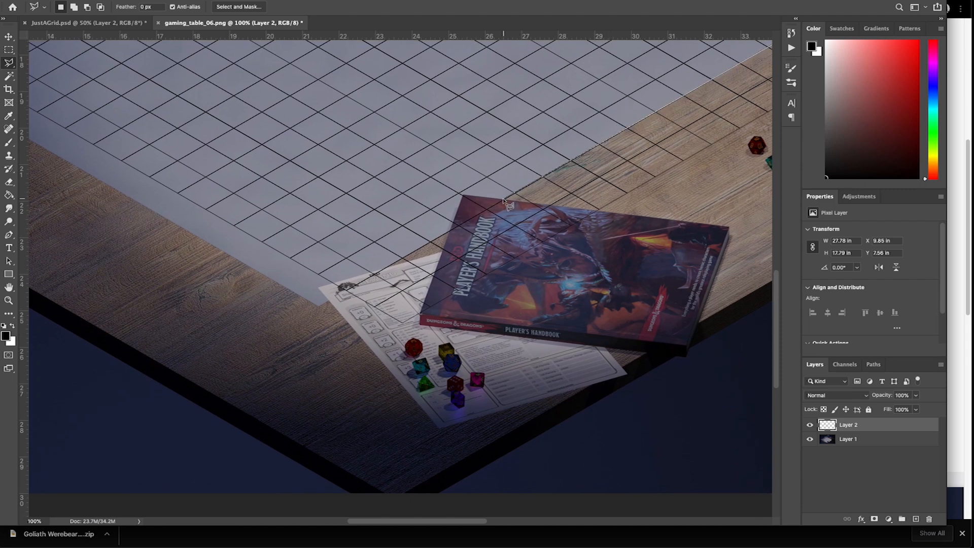
click(463, 197)
click(452, 229)
click(385, 268)
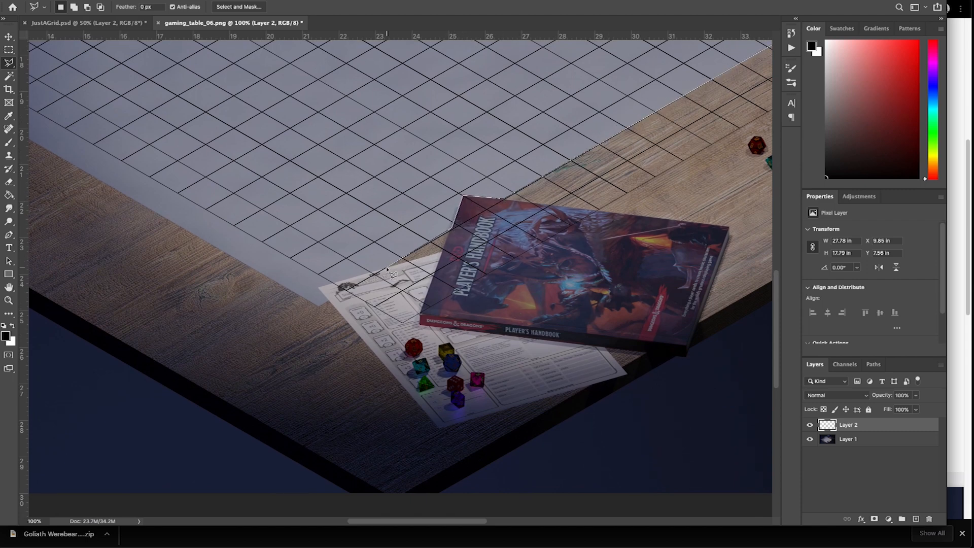
click(320, 288)
click(281, 284)
mouse_move(208, 179)
mouse_down()
mouse_move(588, 324)
mouse_move(649, 361)
mouse_up()
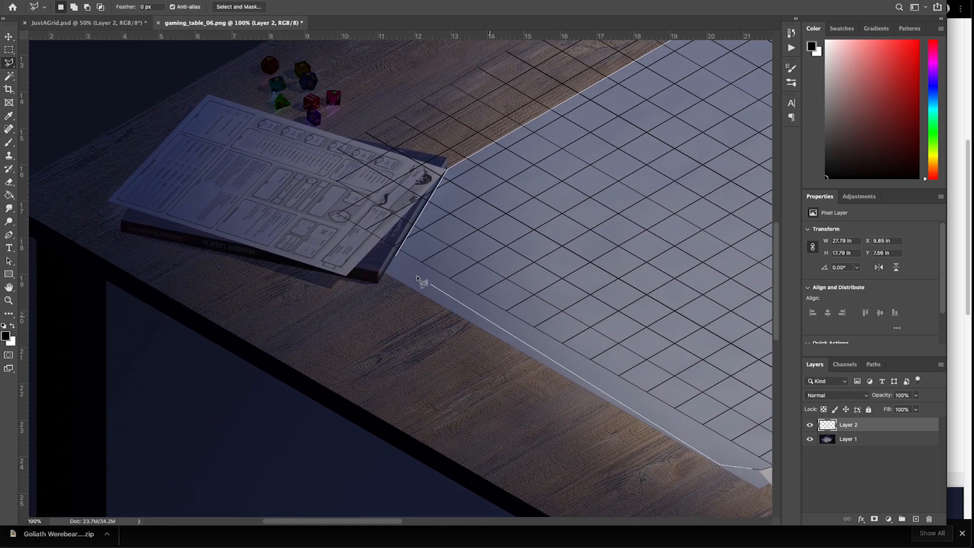
click(397, 258)
key(ctrl+minus)
key(ctrl+minus)
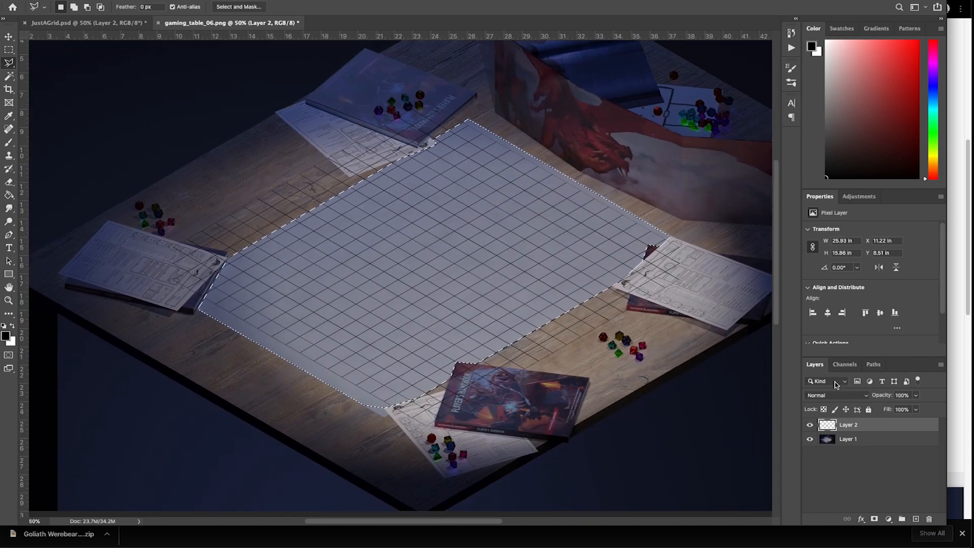
Mask Layer 2 to the selected mat area and lower the layer's opacity to 46%
click(877, 521)
drag(420, 277, 372, 314)
key(super+plus)
key(super+plus)
key(super+minus)
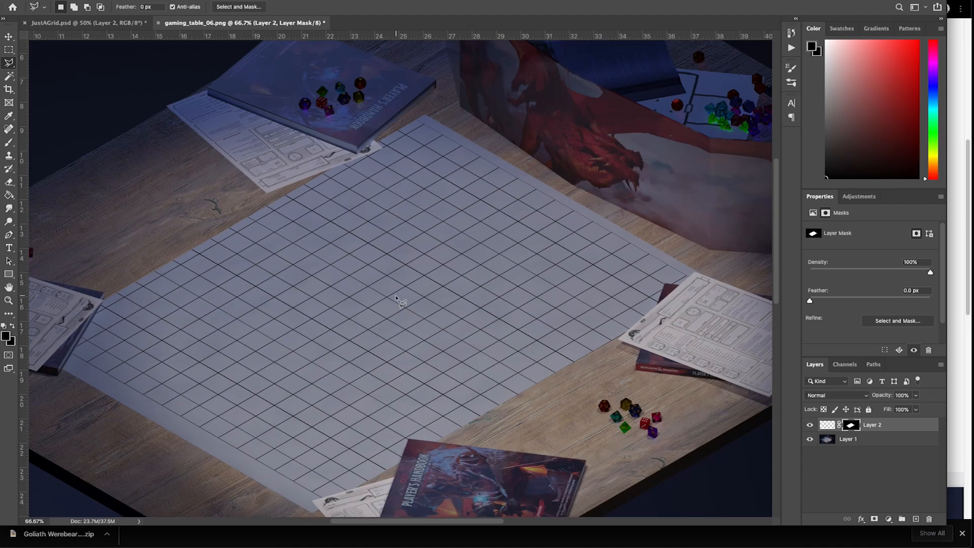
click(916, 395)
drag(918, 407, 884, 412)
Give Layer 2 an Outer Glow with the Soft Light blend mode, leaving Drop Shadow off
click(827, 428)
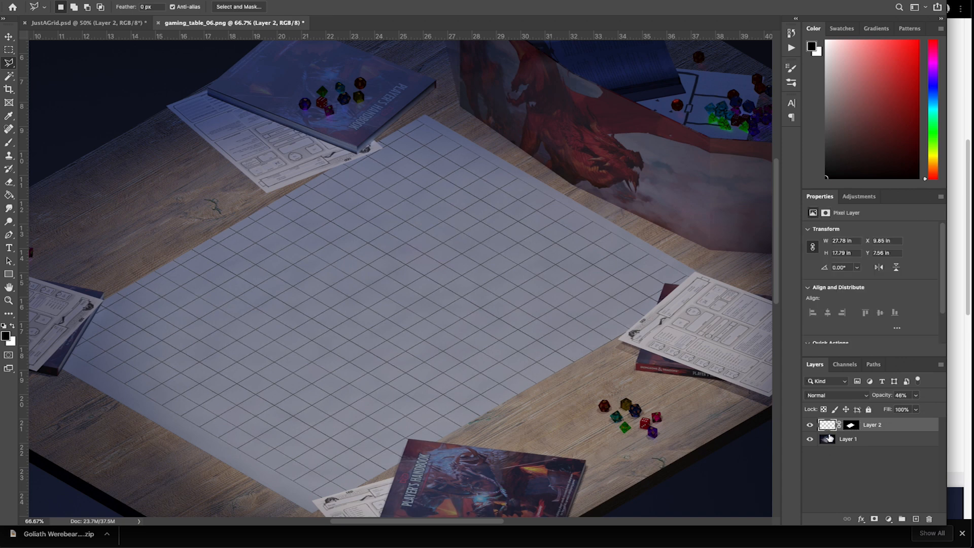
right_click(835, 425)
click(869, 426)
click(115, 218)
click(116, 218)
click(152, 204)
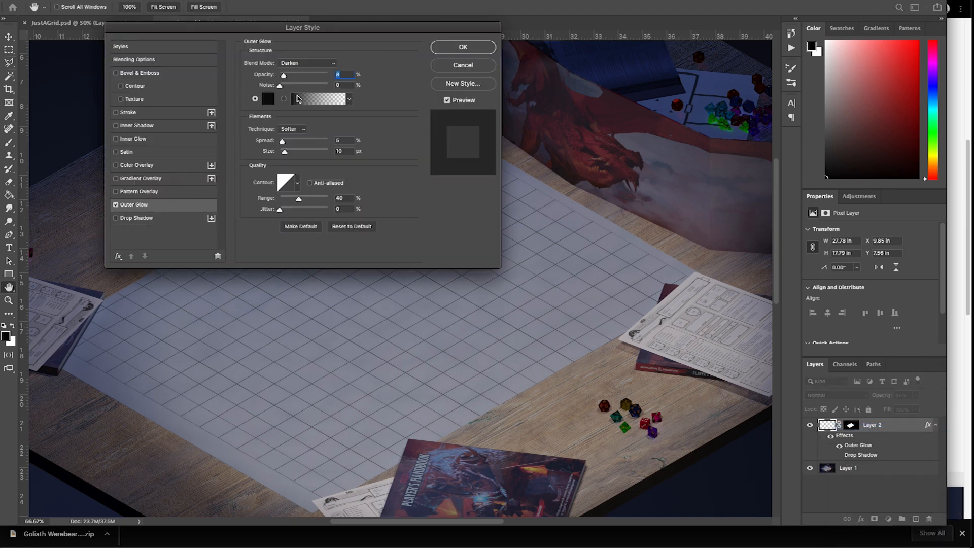
click(312, 64)
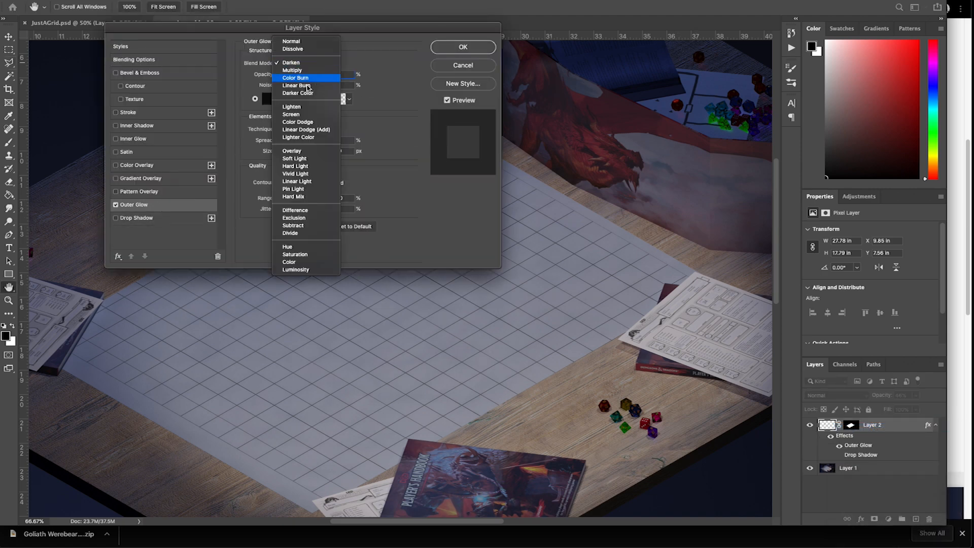
click(306, 159)
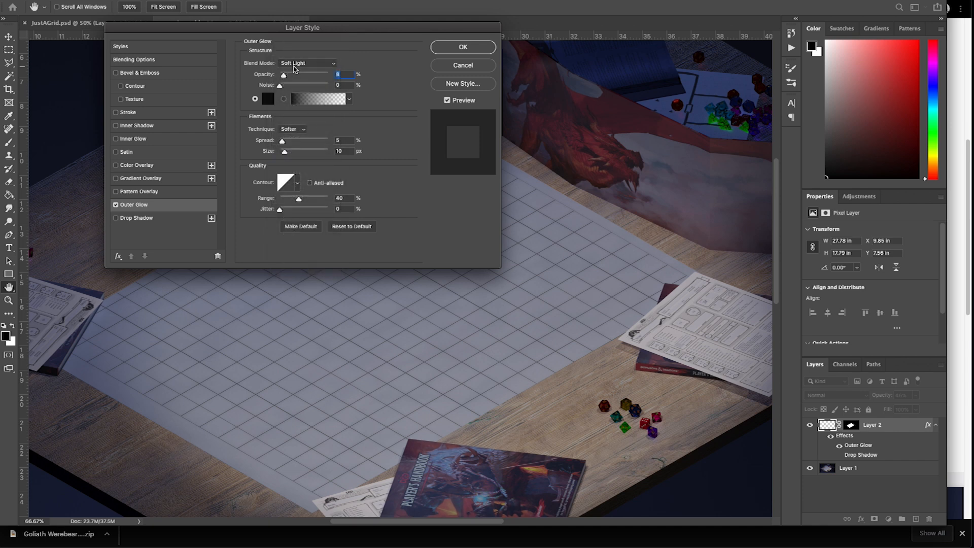
Set the grid's Outer Glow opacity to 36% and noise to 27%, and apply the layer style
mouse_move(287, 78)
mouse_down()
mouse_move(309, 80)
mouse_move(297, 79)
mouse_up()
super+click(348, 309)
super+click(348, 311)
super+click(348, 313)
super+click(349, 319)
super+click(348, 324)
super+click(348, 325)
super+click(348, 325)
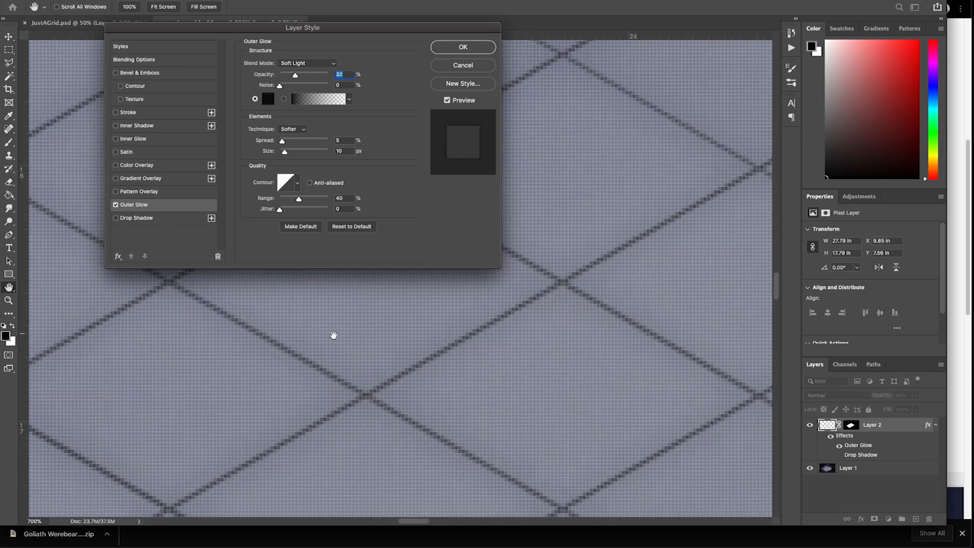
drag(296, 77, 317, 80)
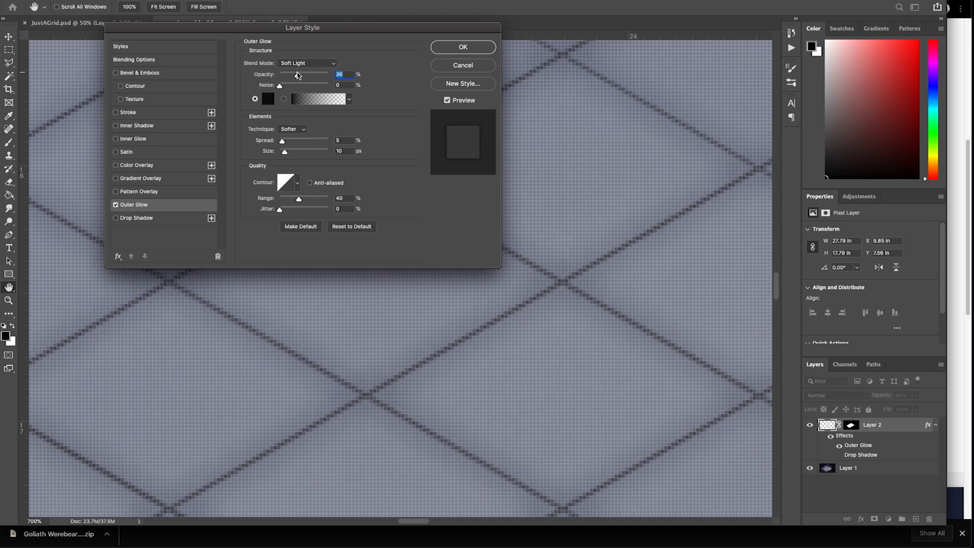
mouse_move(280, 86)
mouse_down()
mouse_move(304, 86)
mouse_move(294, 86)
mouse_up()
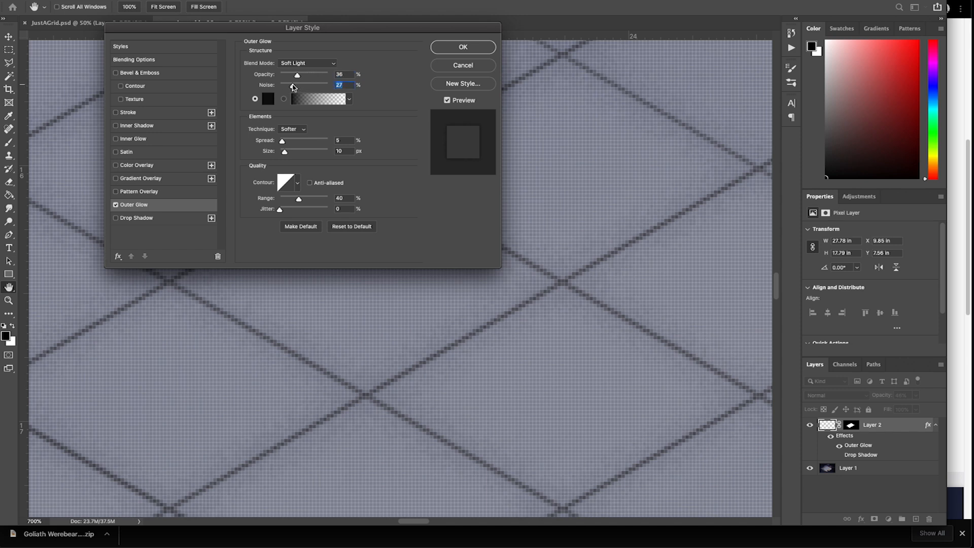
click(437, 49)
Reduce Layer 2's opacity to 23% to make the grid subtler on the mat
alt+click(376, 263)
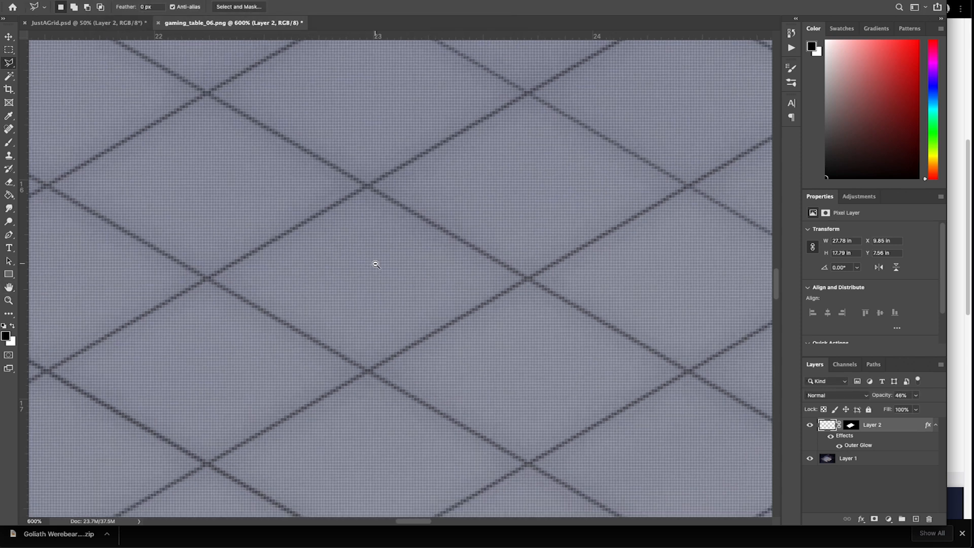
alt+click(375, 264)
alt+click(376, 264)
alt+click(375, 264)
alt+click(376, 264)
alt+click(375, 264)
alt+click(376, 264)
alt+click(376, 264)
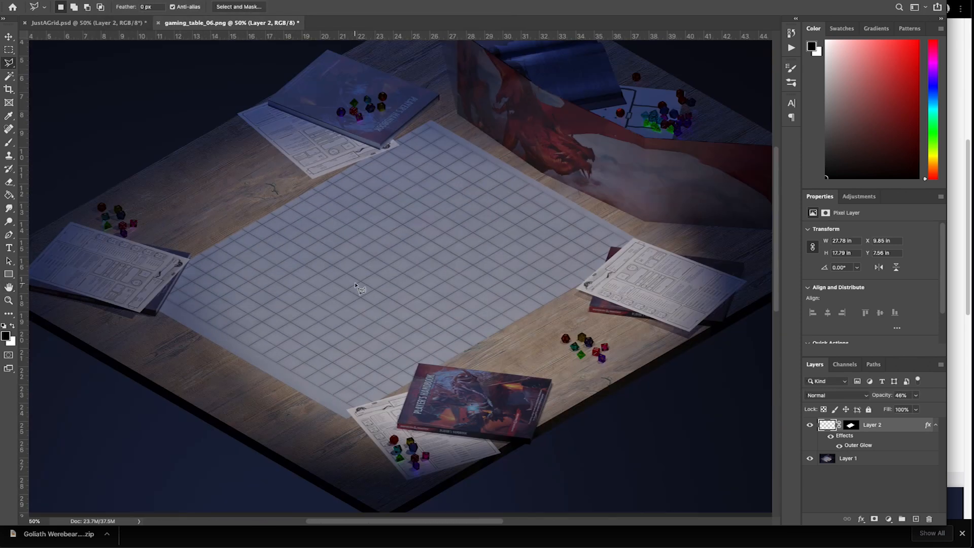
click(916, 395)
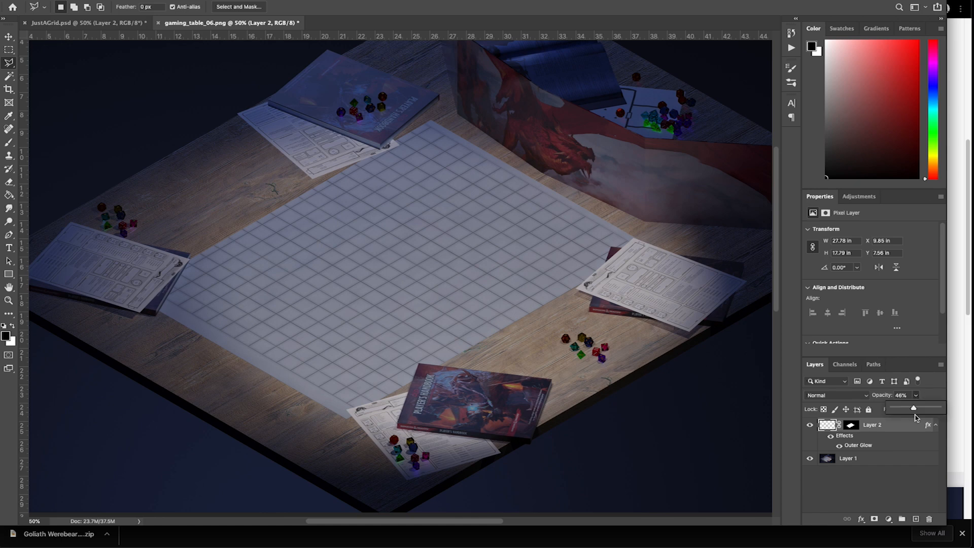
drag(908, 410, 904, 410)
super+click(407, 274)
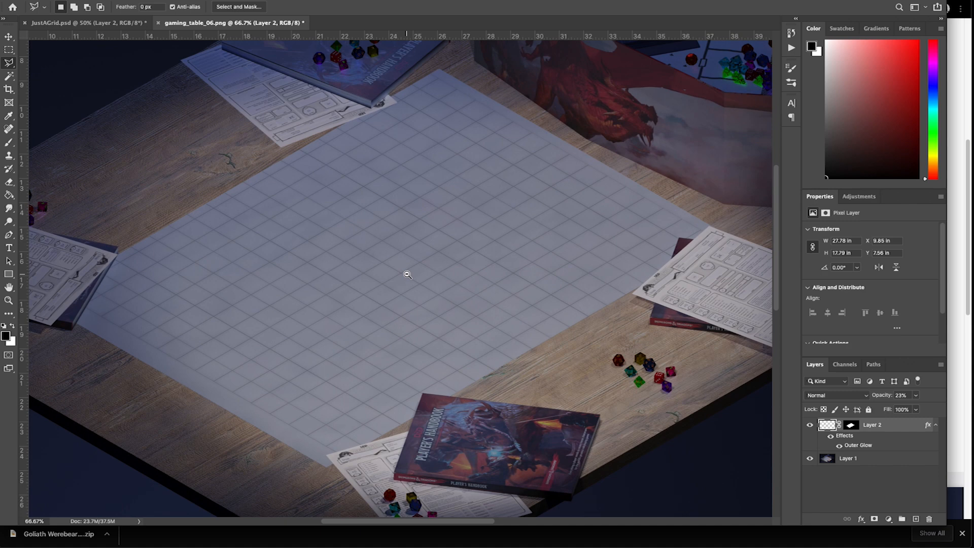
alt+click(407, 274)
alt+click(407, 274)
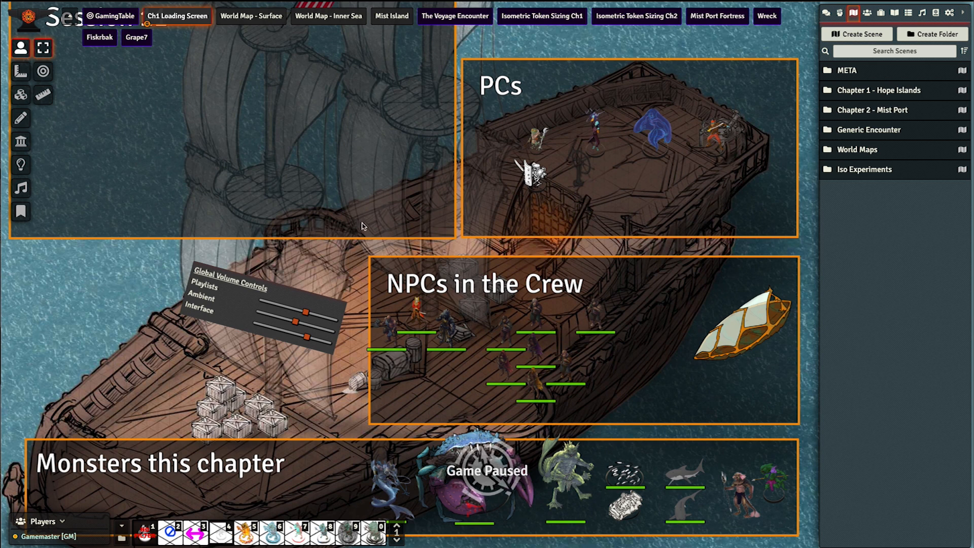
Switch to Foundry Virtual Tabletop, unpause the game and create a new scene named "gaming table"
key(space)
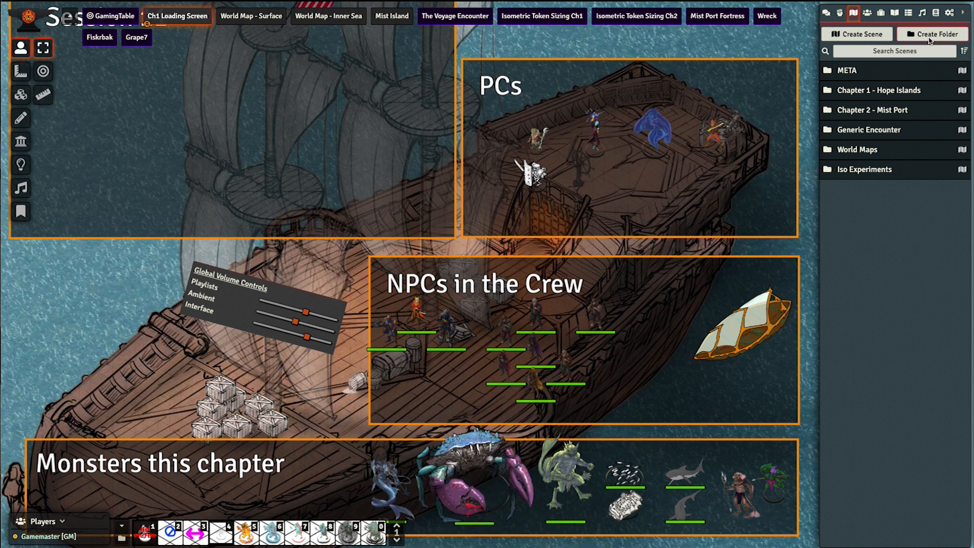
click(874, 38)
click(734, 53)
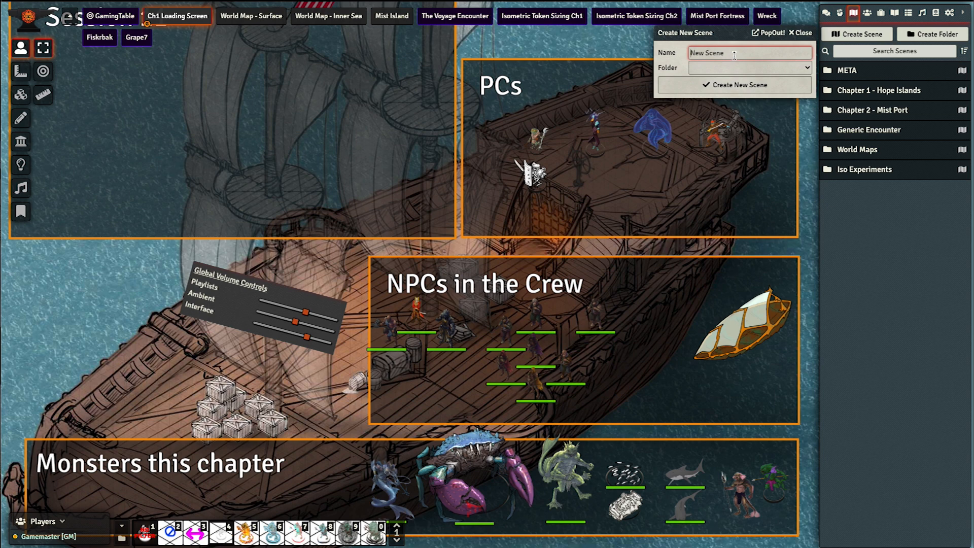
text(gaming table)
key(Return)
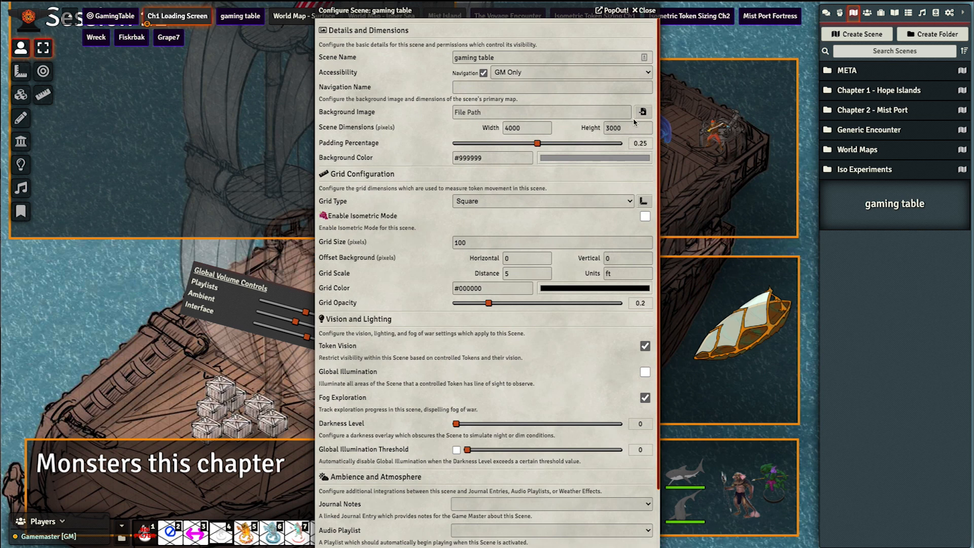
Set the scene's background image to foundry/tutorials/gamingtable/gaming_table-6.jpg, save the scene and accept the dimension change
click(643, 112)
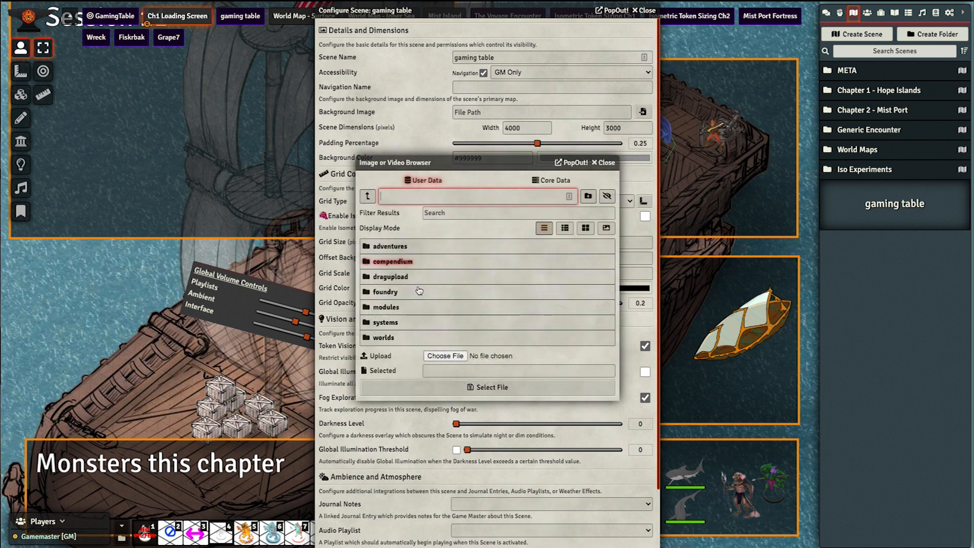
click(390, 292)
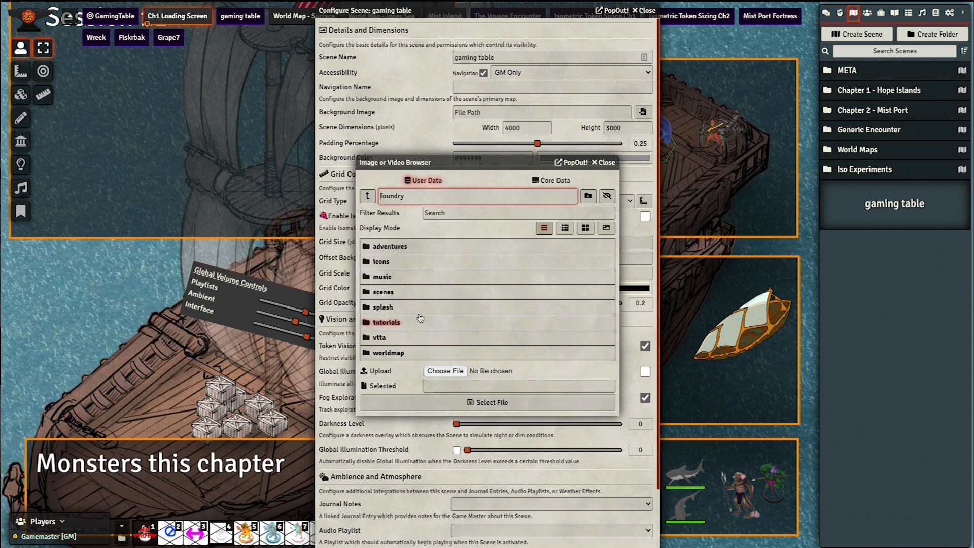
click(431, 323)
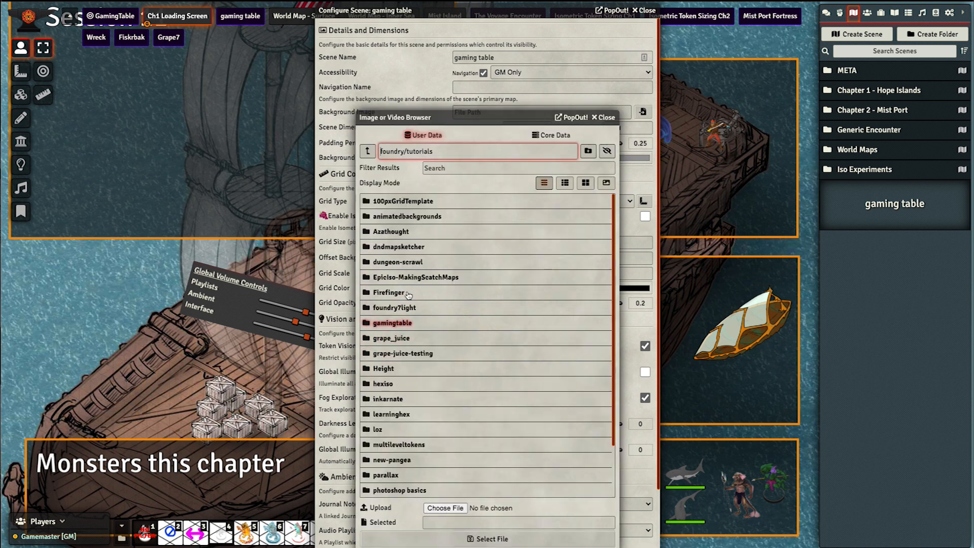
click(456, 323)
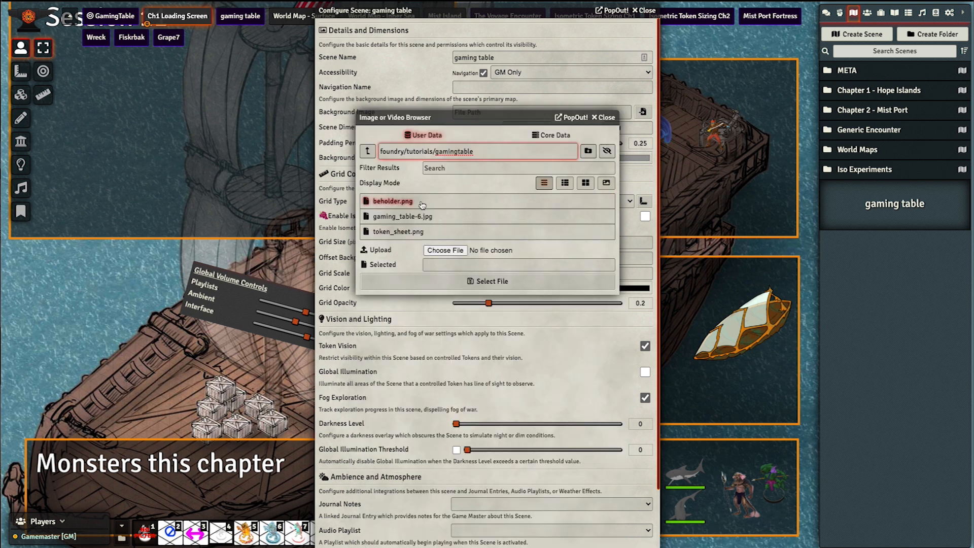
click(457, 218)
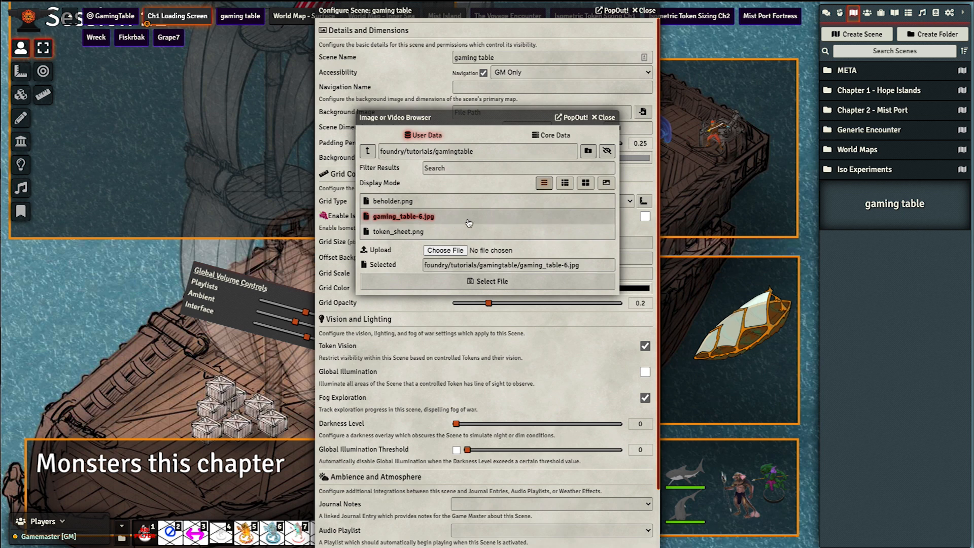
click(556, 284)
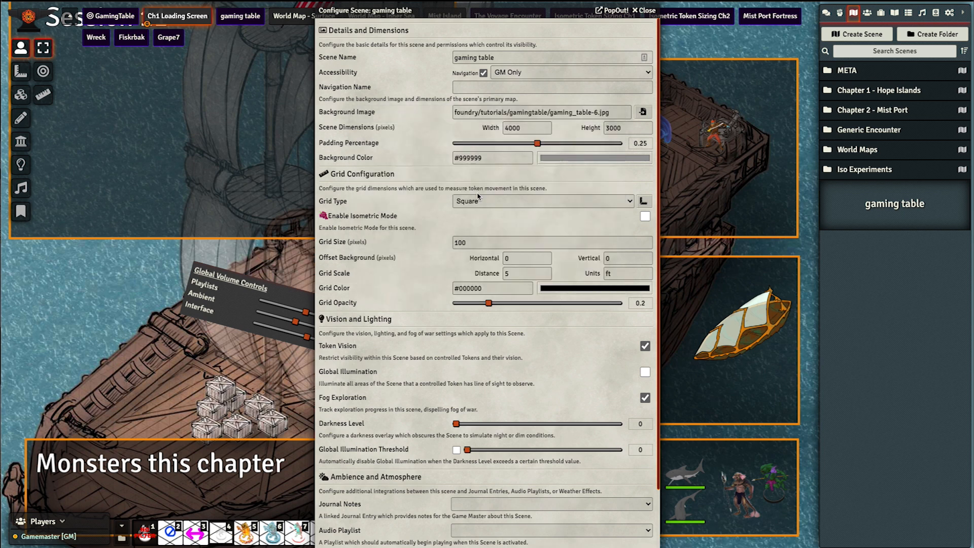
scroll(451, 330, down, 3)
click(432, 539)
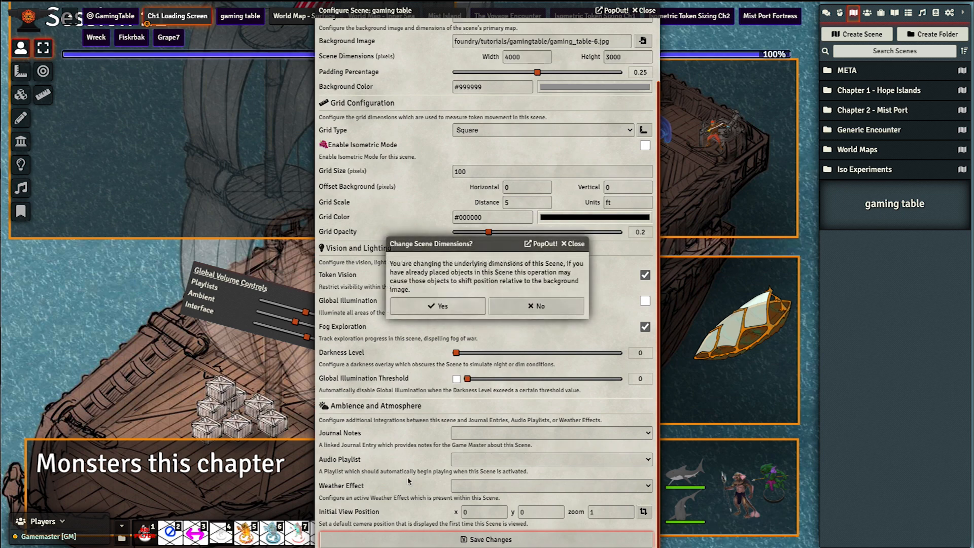
click(437, 306)
Activate the new gaming table scene
right_click(871, 219)
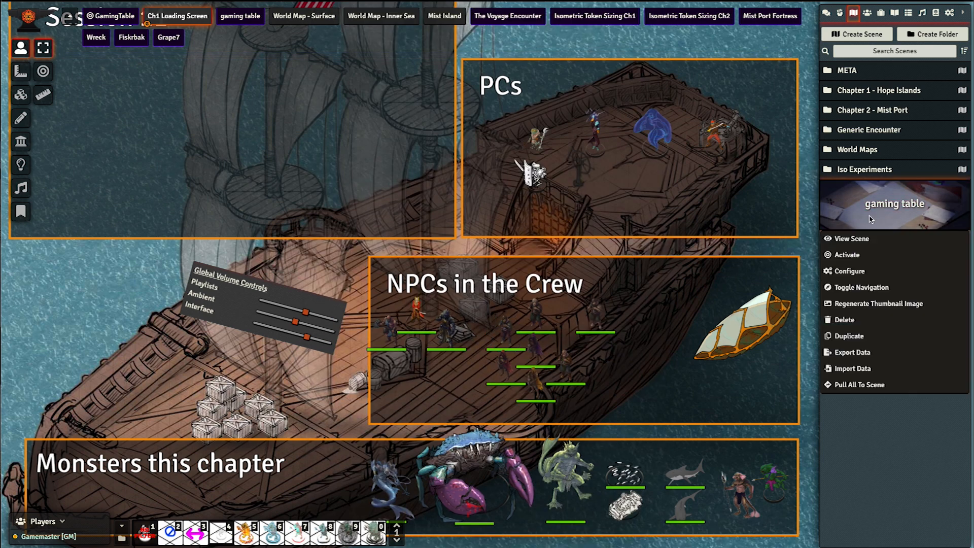
click(848, 255)
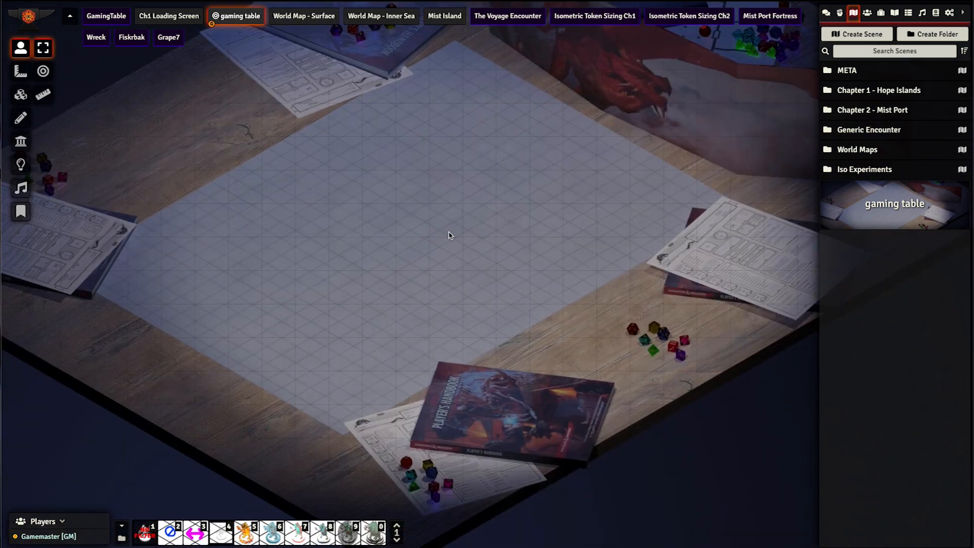
right_drag(409, 246, 404, 265)
Enable Isometric Mode in the gaming table scene's configuration and save the changes
right_click(229, 18)
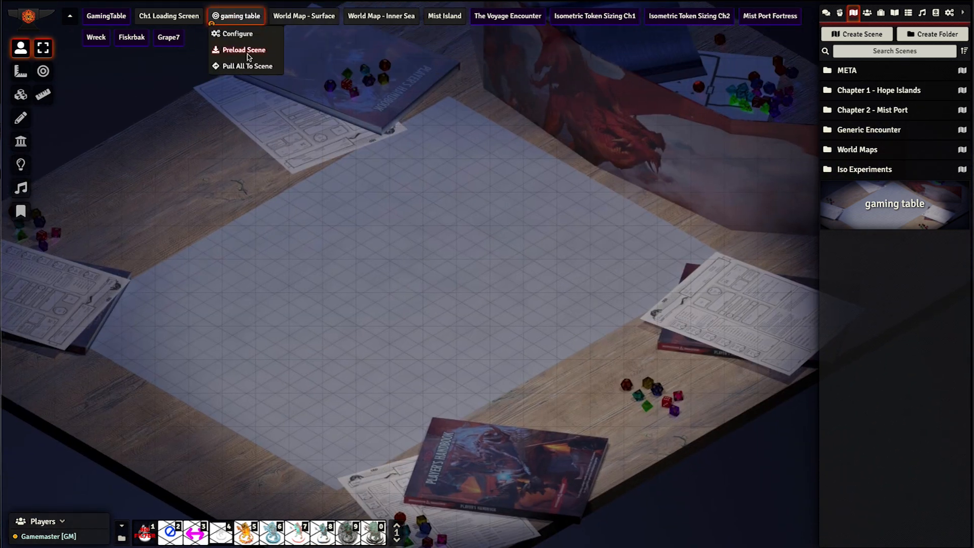
click(242, 37)
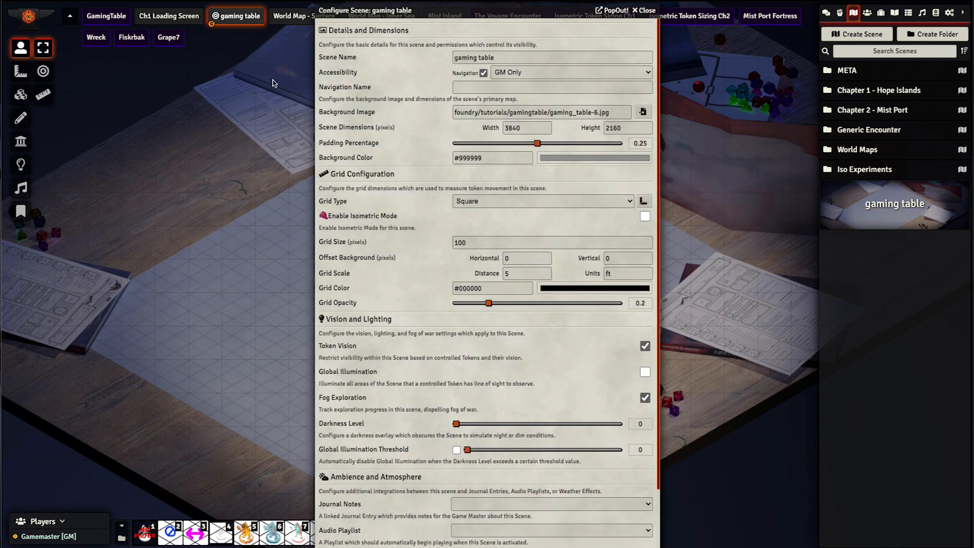
click(645, 216)
scroll(463, 498, down, 2)
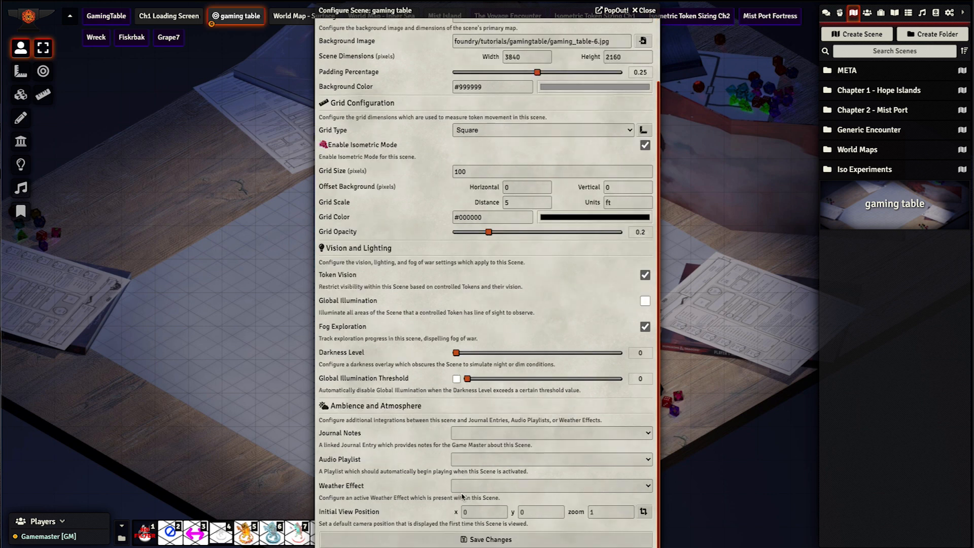
click(453, 535)
Reload the gaming table scene by activating Ch1 Loading Screen and then gaming table again
right_click(178, 23)
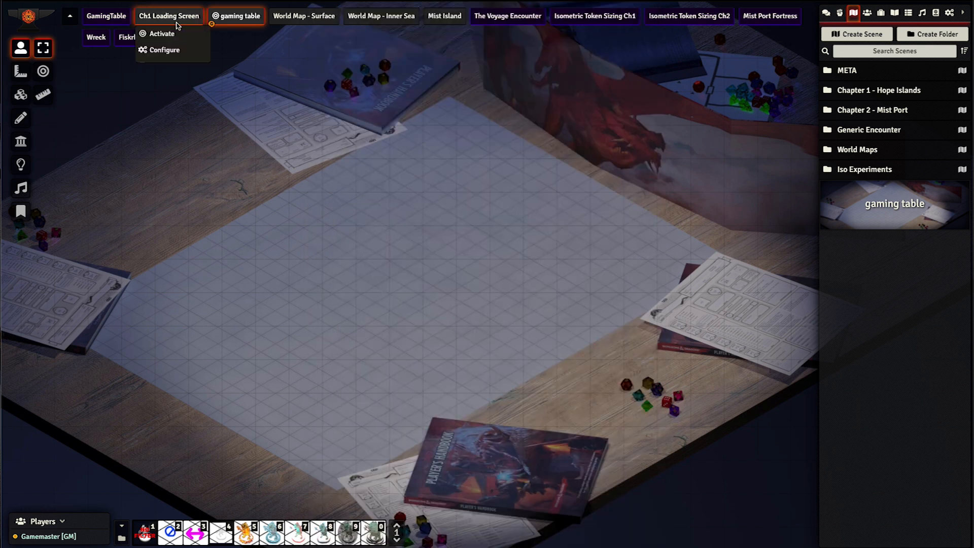
click(181, 34)
right_click(236, 18)
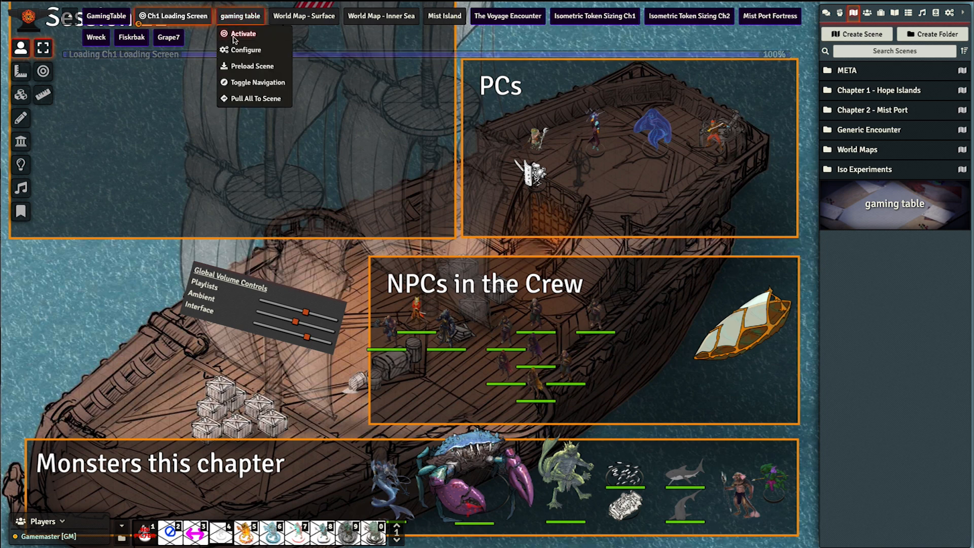
click(235, 35)
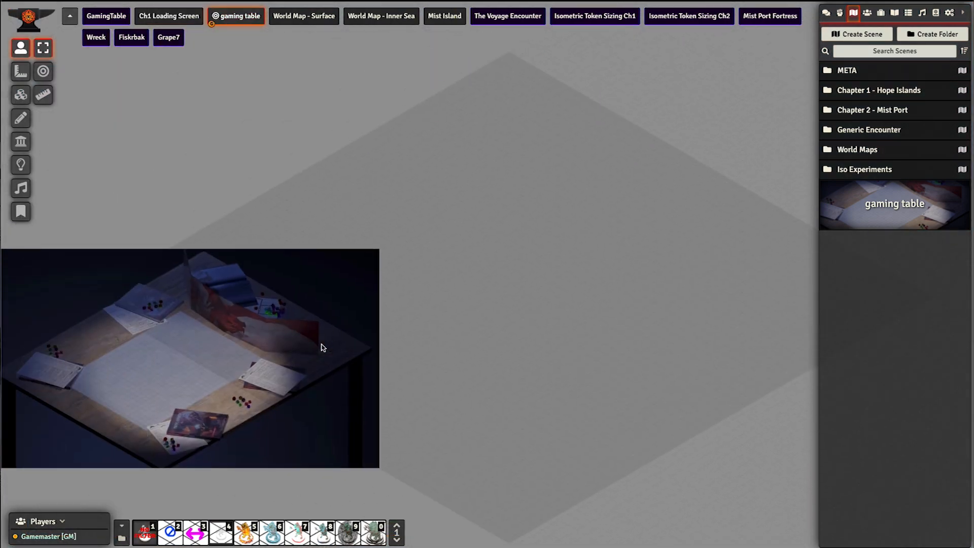
right_drag(563, 320, 507, 306)
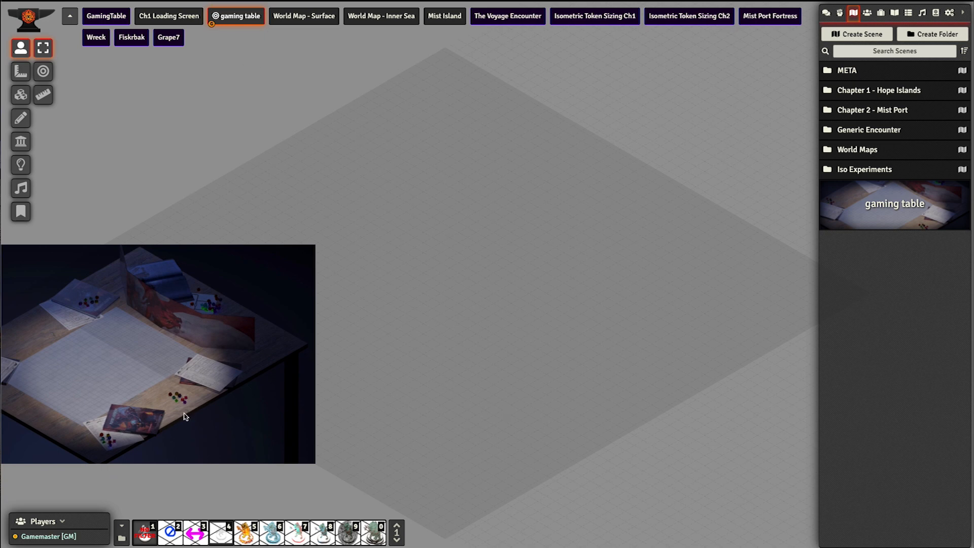
Open the gaming table scene's Grid Configuration Tool and set the grid offset to x -3000 and y 1000
right_click(239, 16)
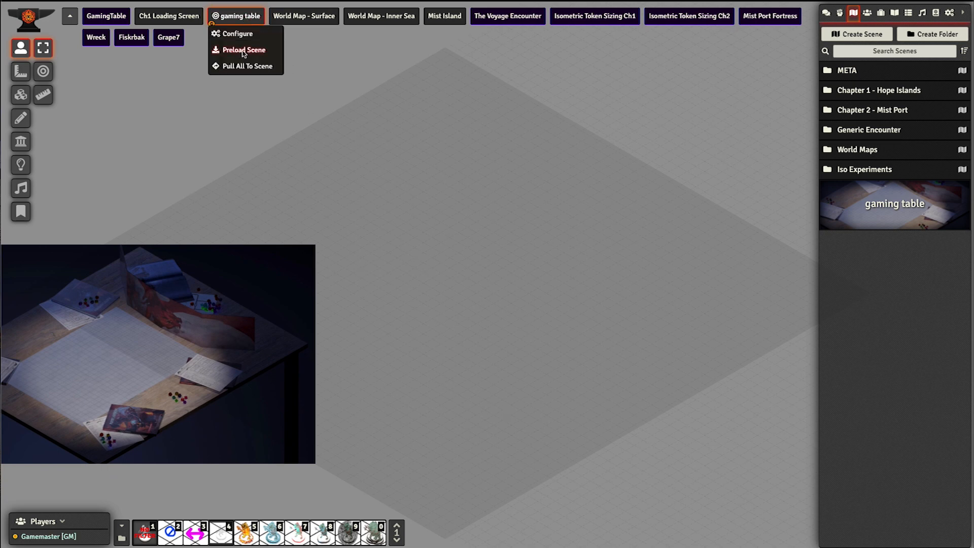
click(234, 34)
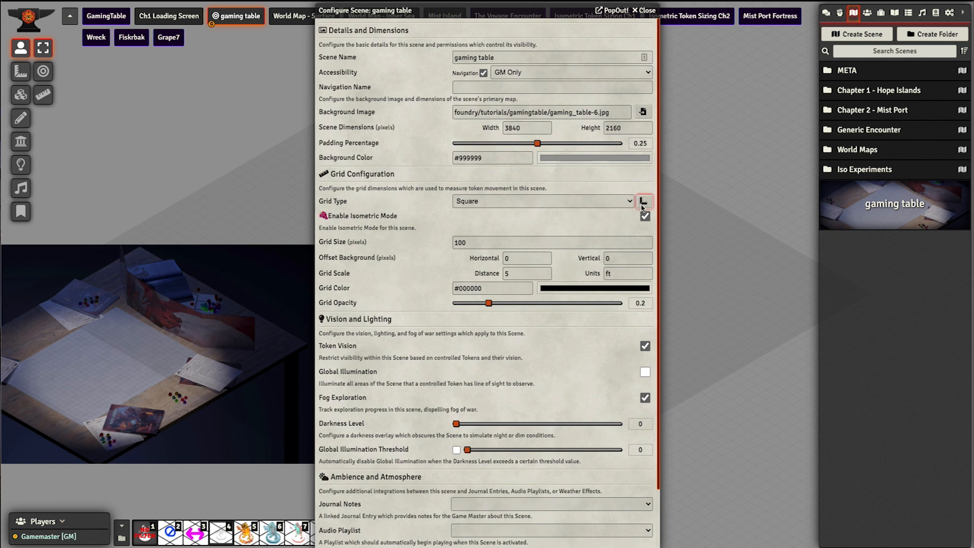
click(643, 202)
drag(504, 203, 631, 244)
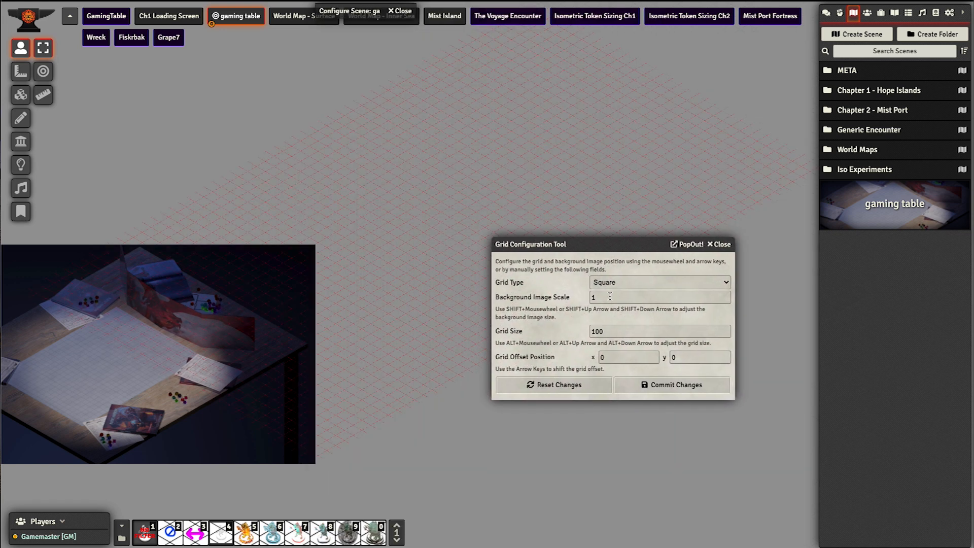
drag(630, 356, 585, 355)
key(Tab)
click(617, 357)
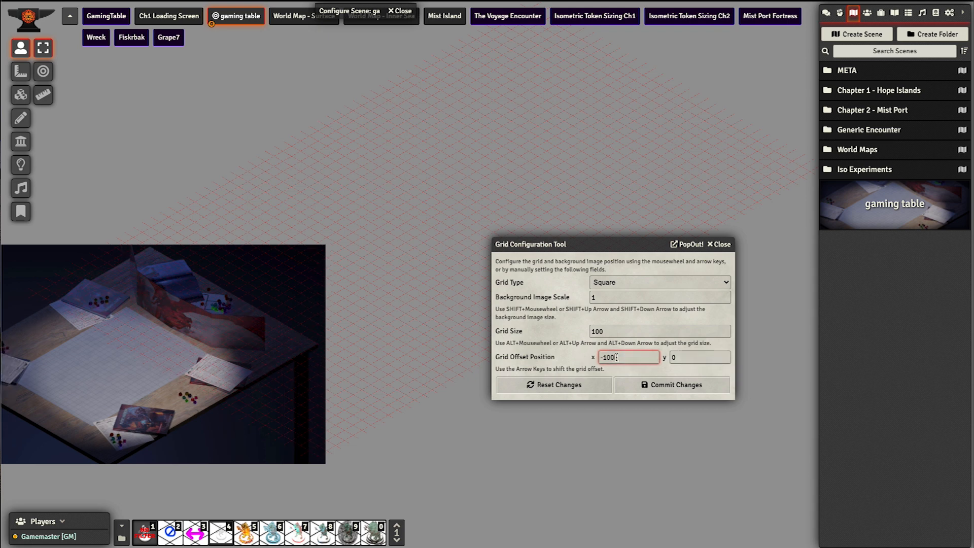
key(Tab)
click(620, 358)
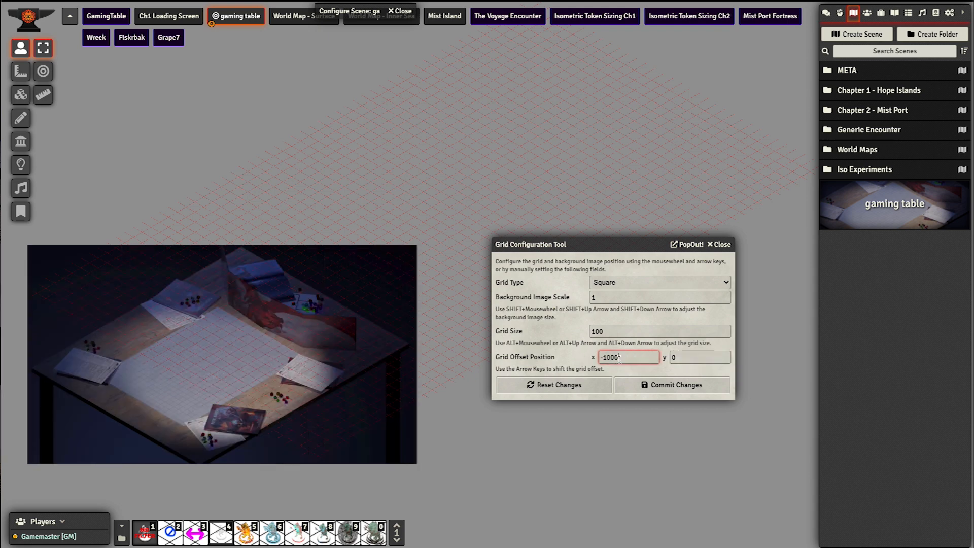
key(Tab)
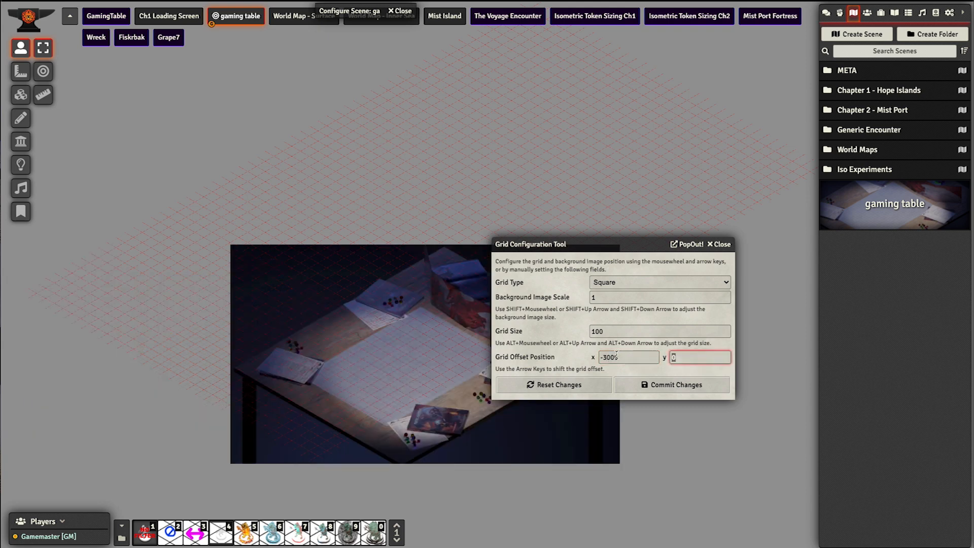
key(Tab)
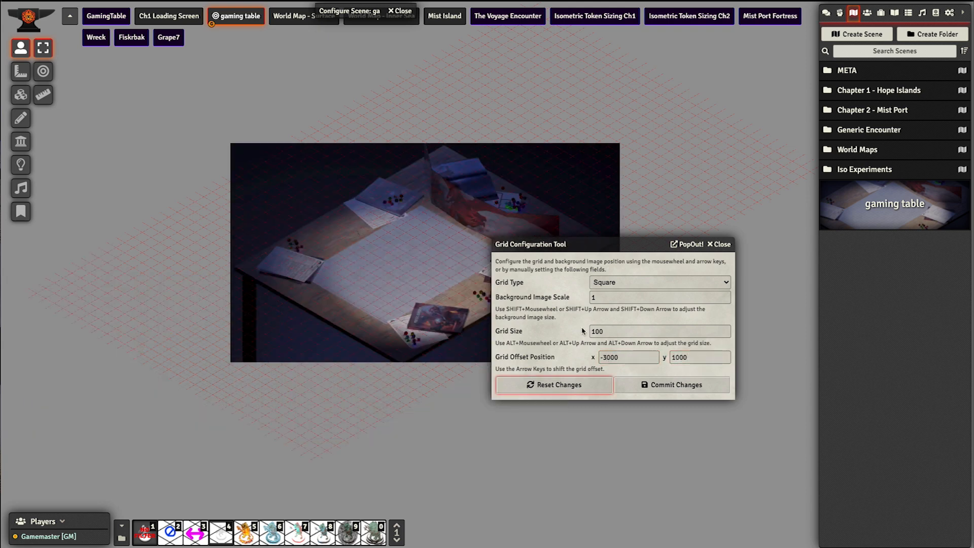
Set the background image scale to 2 in the Grid Configuration Tool
drag(598, 246, 617, 398)
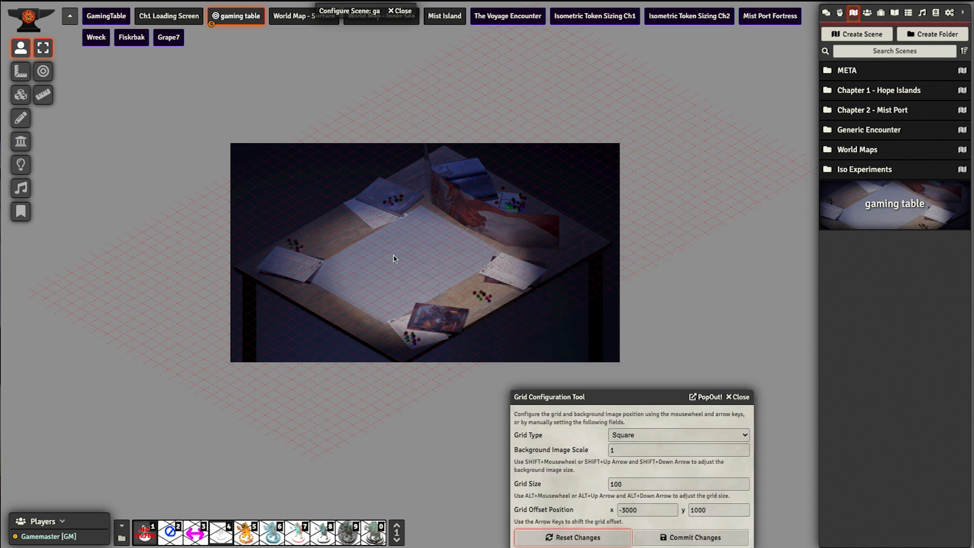
drag(615, 397, 616, 351)
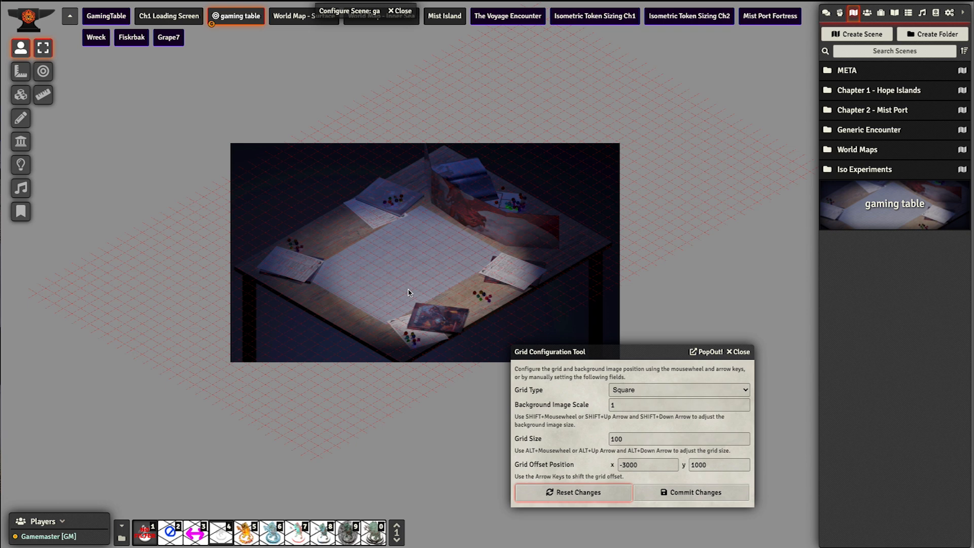
scroll(410, 283, up, 5)
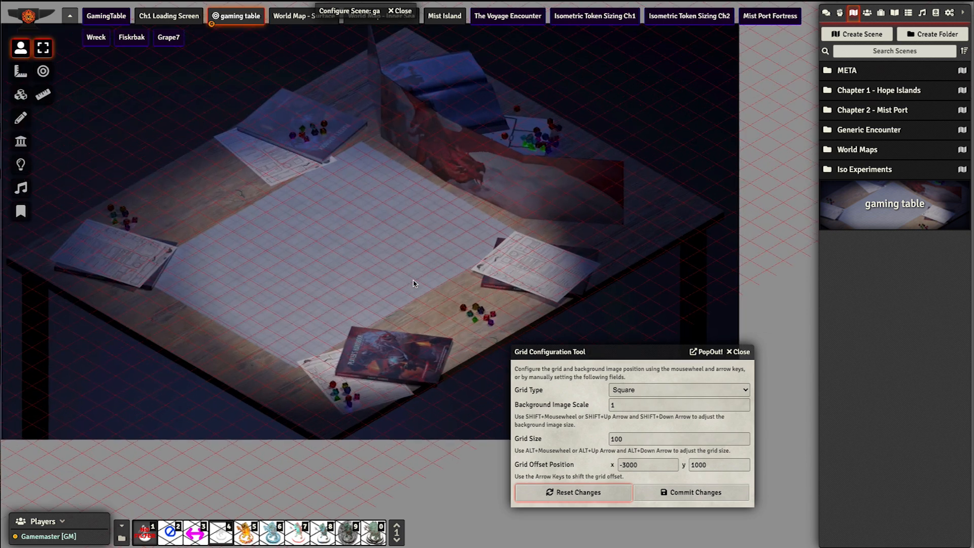
scroll(318, 254, up, 2)
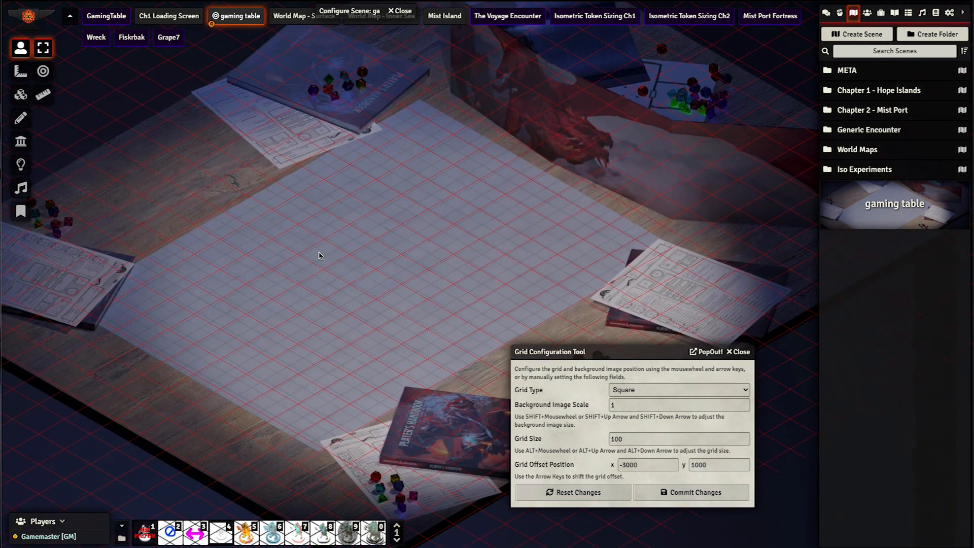
right_drag(373, 295, 402, 293)
right_drag(380, 236, 391, 255)
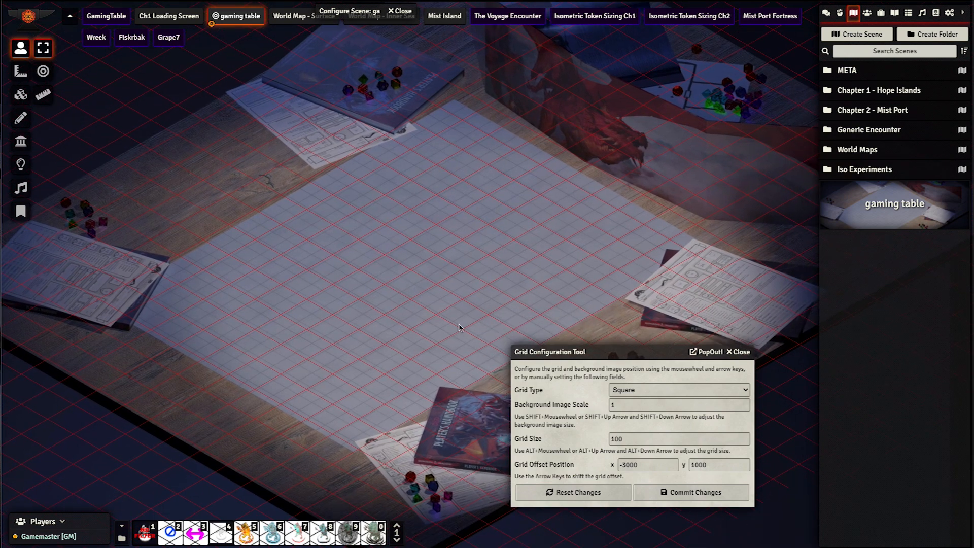
drag(624, 405, 597, 405)
text(2)
key(Tab)
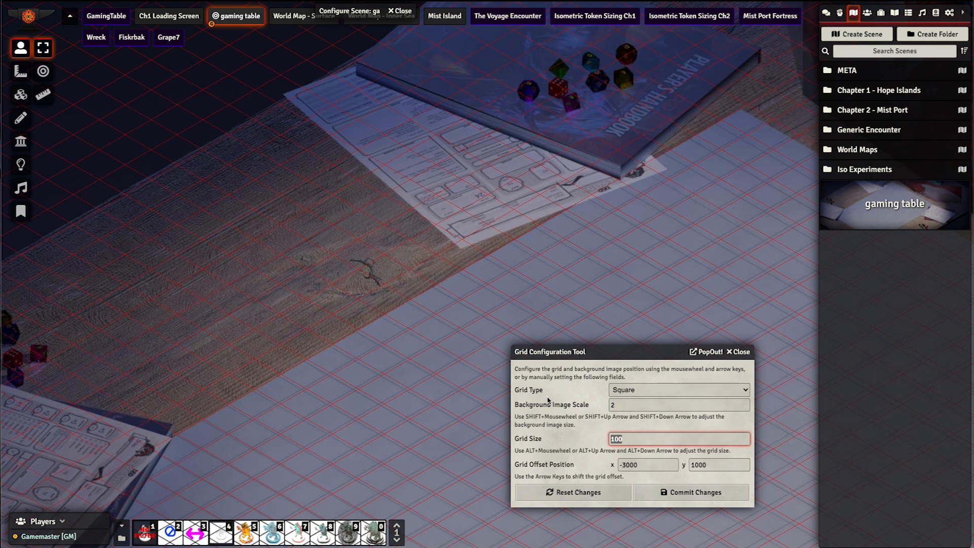
Set the grid size to 99 to match the mat's drawn grid more closely
right_drag(459, 363, 391, 340)
scroll(390, 340, down, 10)
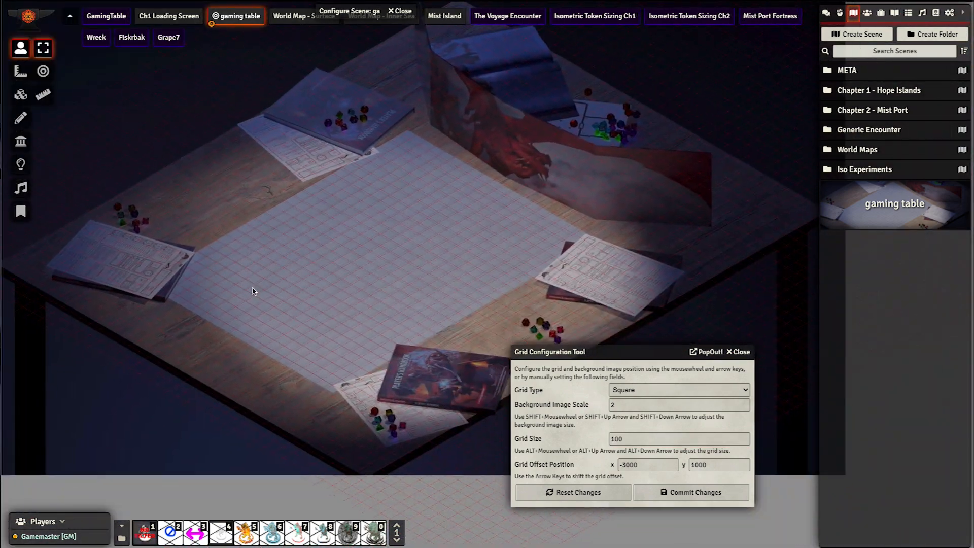
scroll(254, 293, up, 10)
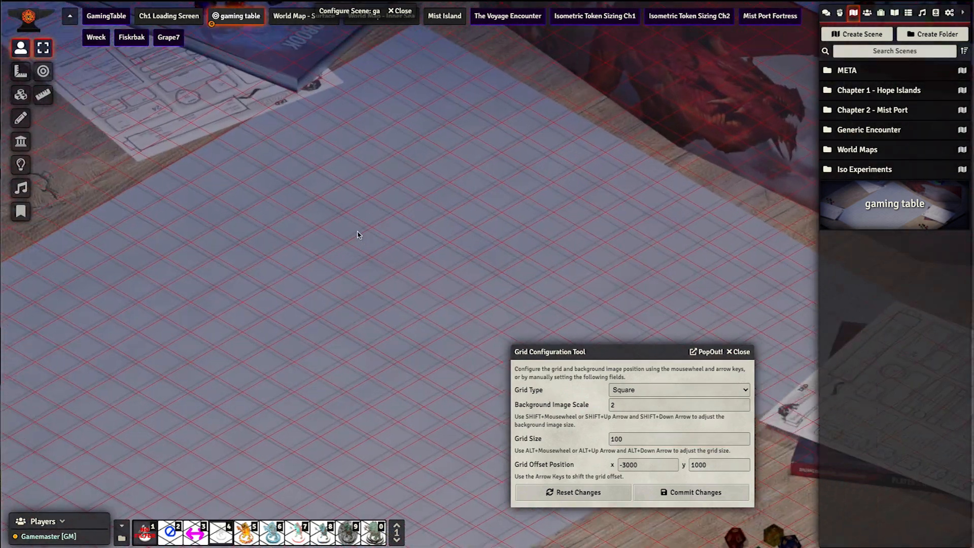
scroll(361, 248, up, 3)
drag(635, 439, 574, 443)
text(99)
key(Tab)
Nudge the grid offset to x -3000 and y 990 to align it with the mat's drawn grid
right_drag(306, 229, 315, 245)
key(Up)
key(Up)
key(Up)
key(Up)
key(Up)
key(Up)
key(Up)
key(Up)
key(Up)
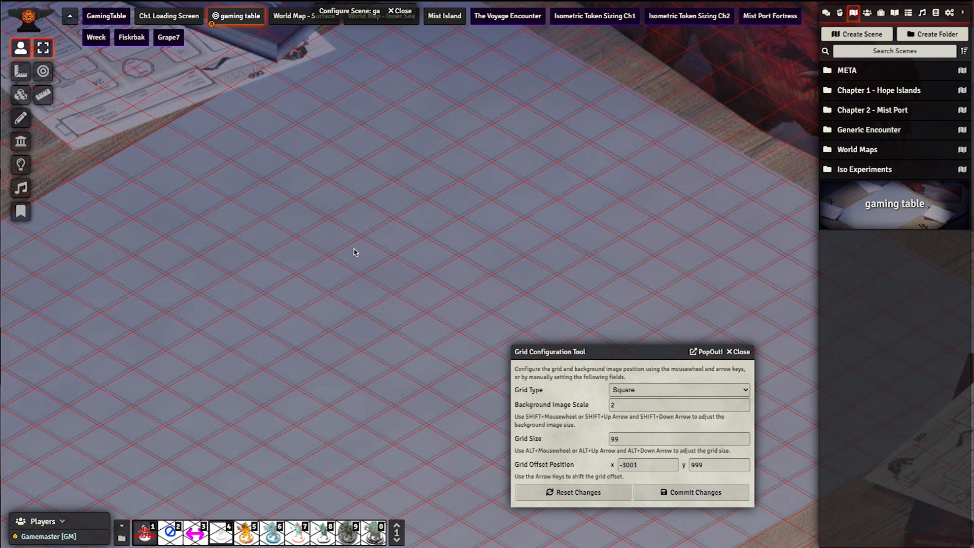
key(Up)
key(Right)
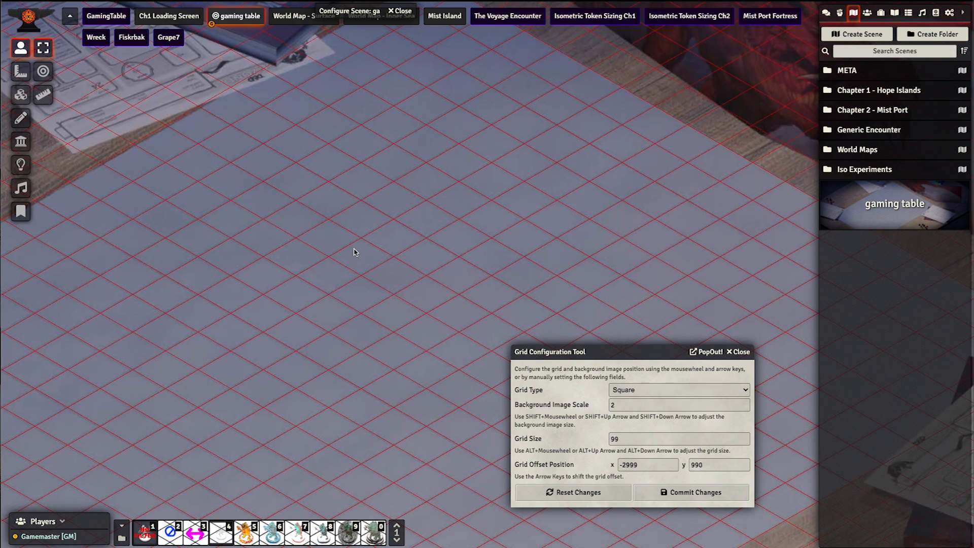
right_drag(356, 349, 361, 303)
key(Left)
key(Up)
key(Up)
key(Down)
key(Down)
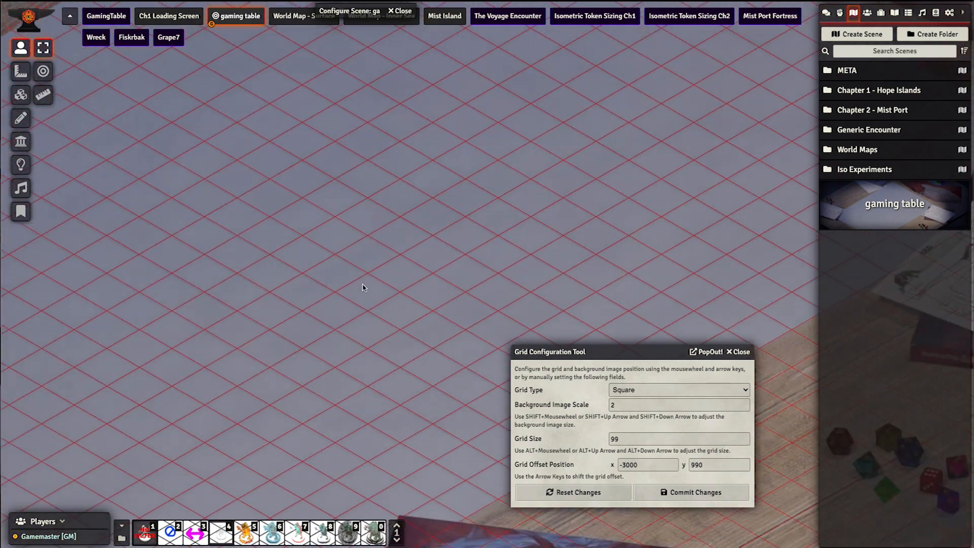
Set the grid size to 97 in the Grid Configuration Tool
drag(652, 441, 593, 440)
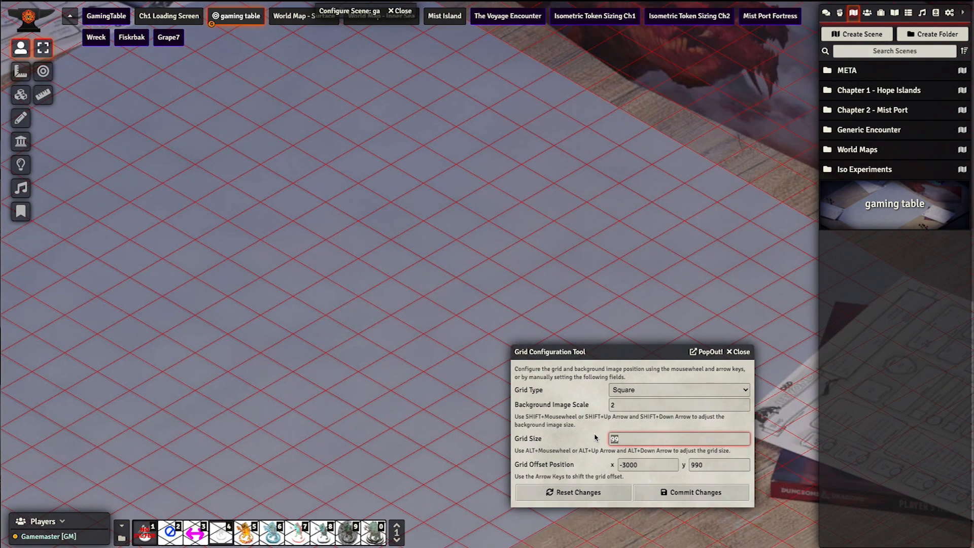
text(9)
key(Tab)
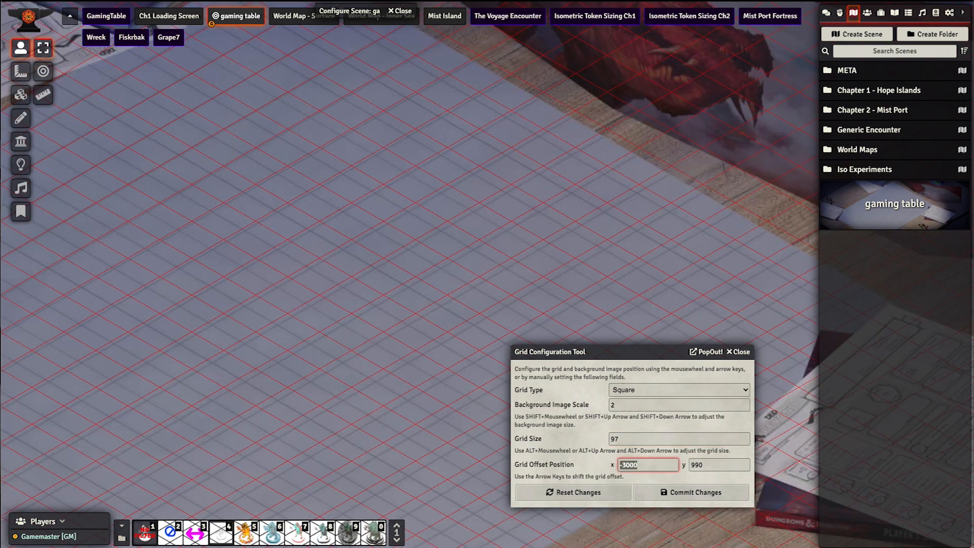
right_drag(397, 328, 510, 397)
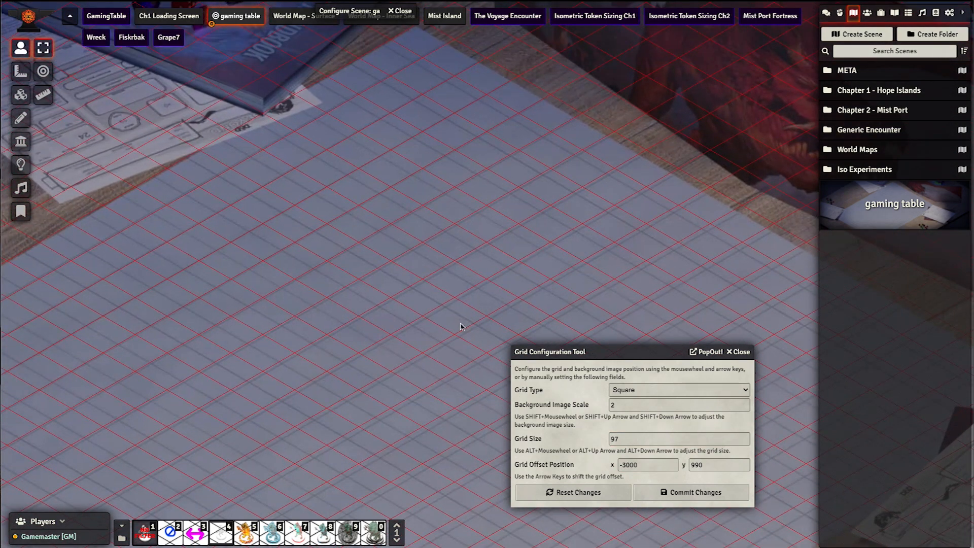
Nudge the grid offset to x -3024 and y 1002 to bring it toward the mat's drawn lines
key(Left)
key(Down)
key(Left)
key(Down)
key(Left)
key(Down)
key(Left)
key(Down)
key(Left)
key(Down)
key(Left)
key(Down)
key(Left)
key(Down)
key(Left)
key(Down)
key(Left)
key(Down)
key(Left)
key(Down)
key(Left)
key(Down)
key(Left)
key(Down)
key(Left)
key(Down)
key(Left)
key(Left)
key(Left)
key(Left)
key(Left)
key(Left)
key(Left)
key(Left)
key(Left)
key(Left)
key(Up)
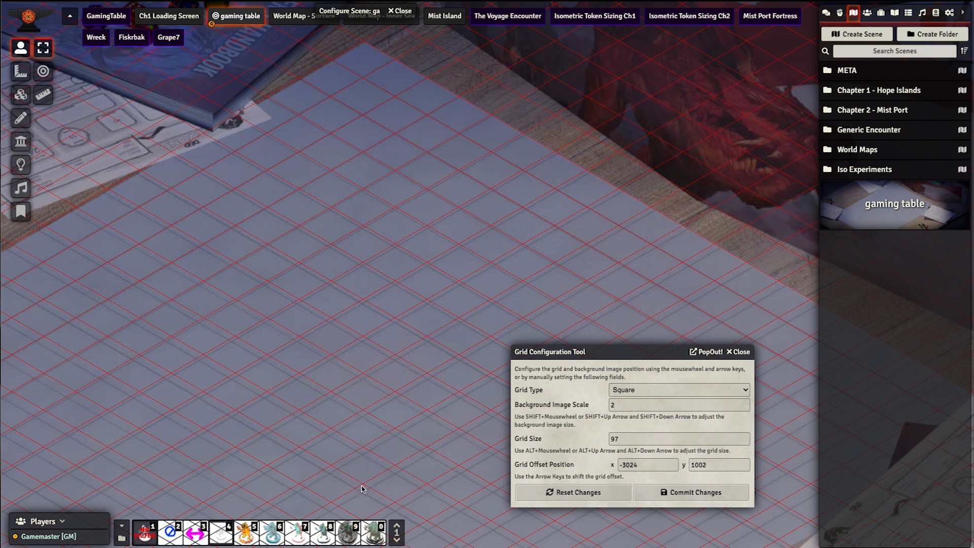
Set the grid size to 100 and nudge the grid offset to x -3030 and y 1007
click(641, 438)
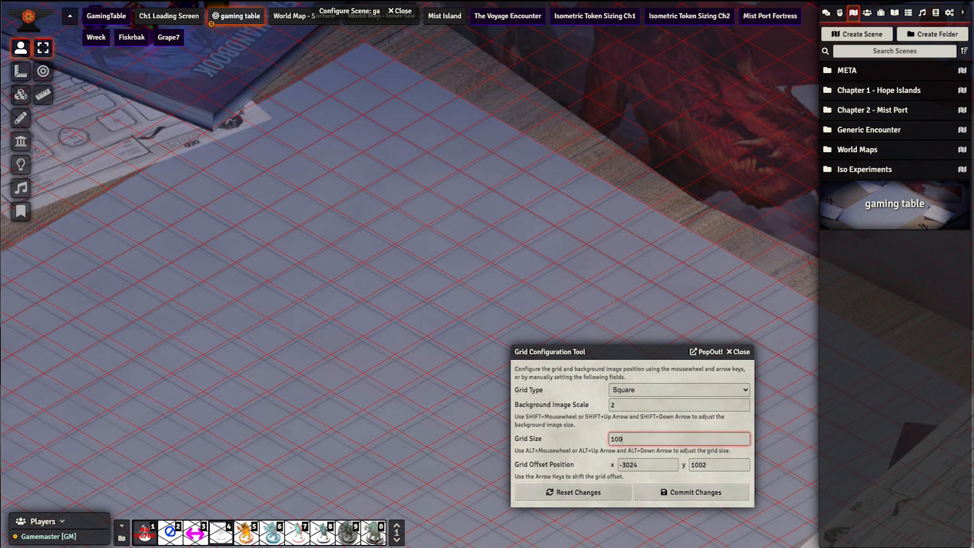
key(Tab)
click(383, 60)
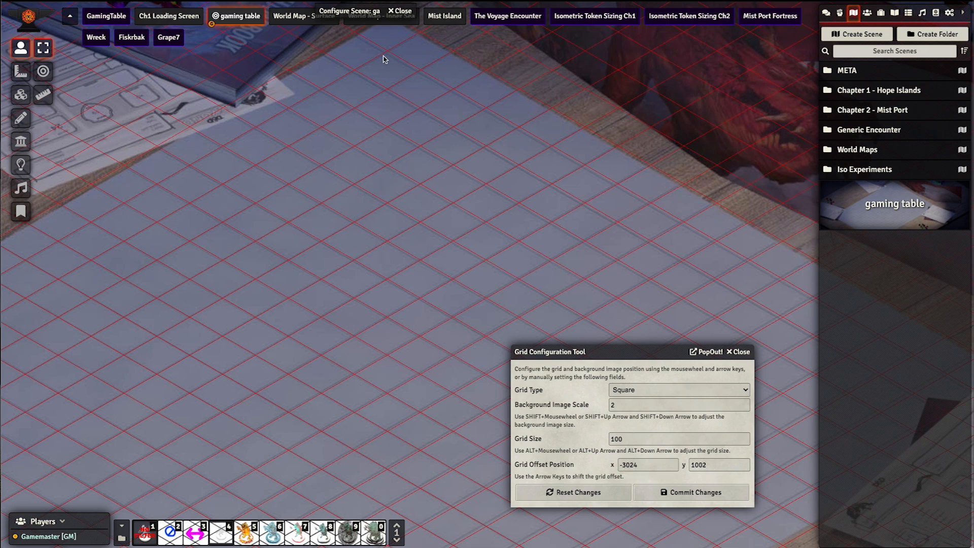
key(Left)
key(Left)
key(Left)
key(Left)
key(Left)
key(Down)
key(Down)
key(Down)
key(Down)
key(Down)
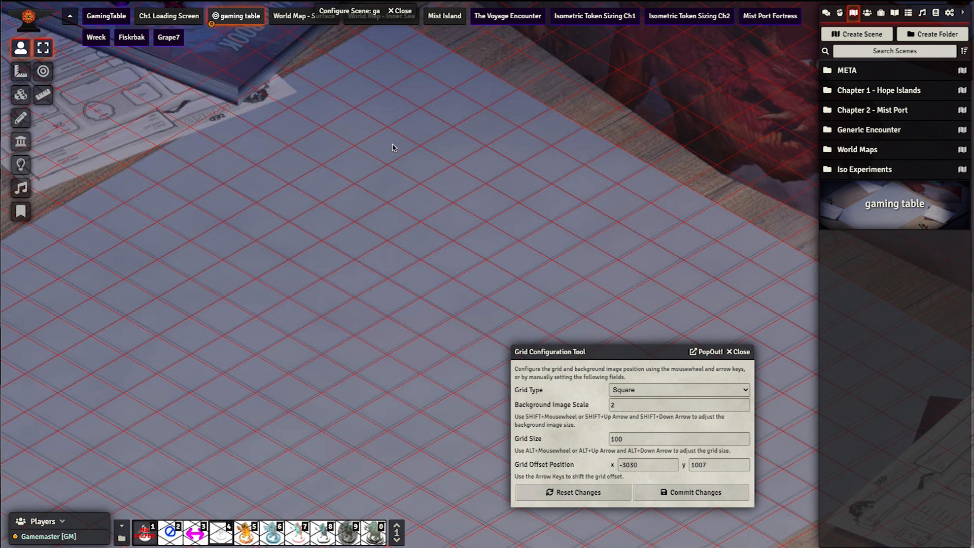
Set the grid size to 99 in the Grid Configuration Tool
double_click(630, 440)
text(99)
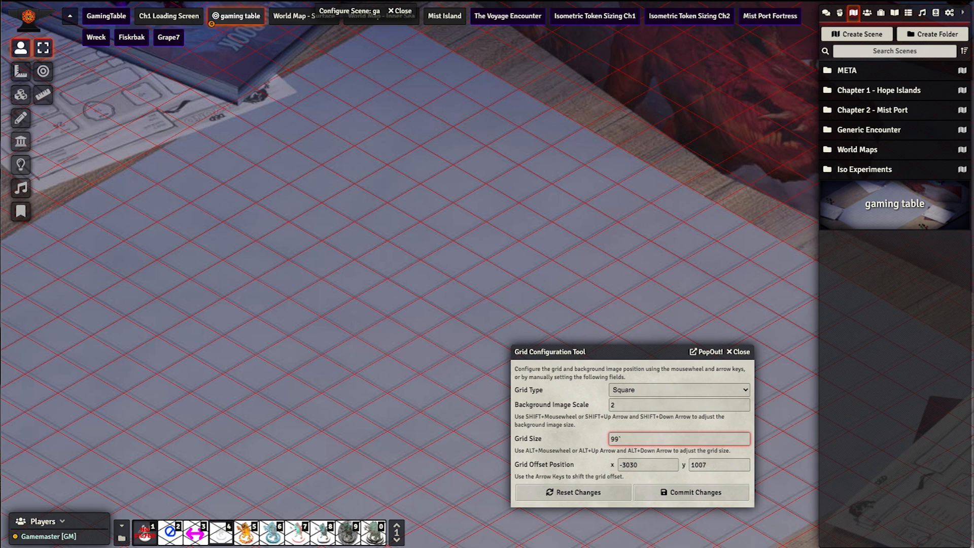
key(Tab)
Nudge the grid offset to x -3001 and y 989 so the grid lines up across the whole mat
click(447, 272)
key(Right)
key(Right)
key(Right)
key(Right)
key(Right)
key(Right)
key(Right)
key(Up)
key(Up)
key(Up)
key(Up)
key(Up)
key(Right)
key(Right)
key(Right)
key(Right)
key(Right)
key(Right)
key(Right)
key(Right)
key(Right)
key(Right)
key(Up)
key(Up)
key(Up)
key(Up)
key(Up)
key(Up)
key(Right)
key(Right)
key(Right)
key(Right)
key(Right)
key(Right)
key(Right)
key(Right)
key(Right)
key(Up)
key(Up)
key(Up)
key(Up)
key(Up)
key(Up)
key(Right)
key(Right)
key(Right)
key(Up)
right_drag(343, 341, 386, 159)
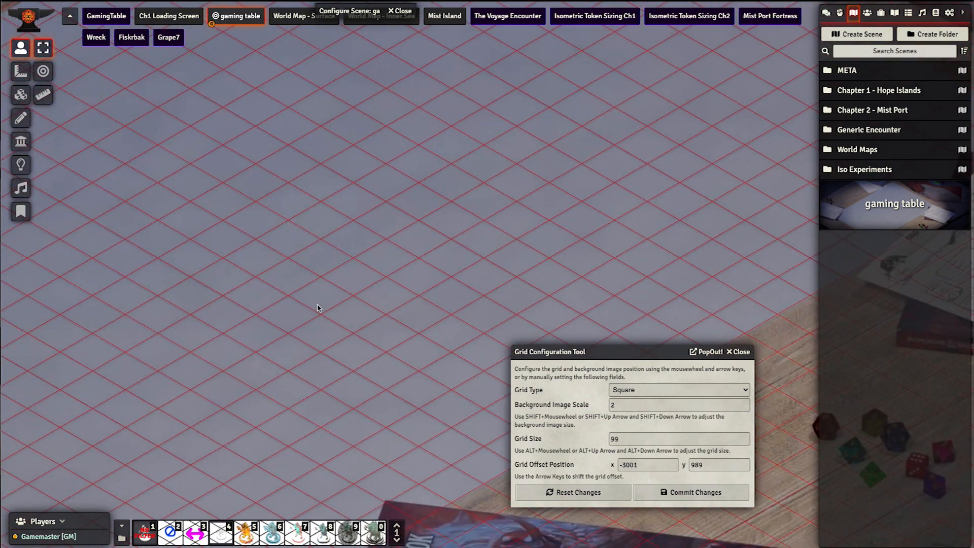
right_drag(318, 306, 355, 172)
Commit the grid changes, accepting the changed scene dimensions, and save the gaming table scene configuration
click(668, 500)
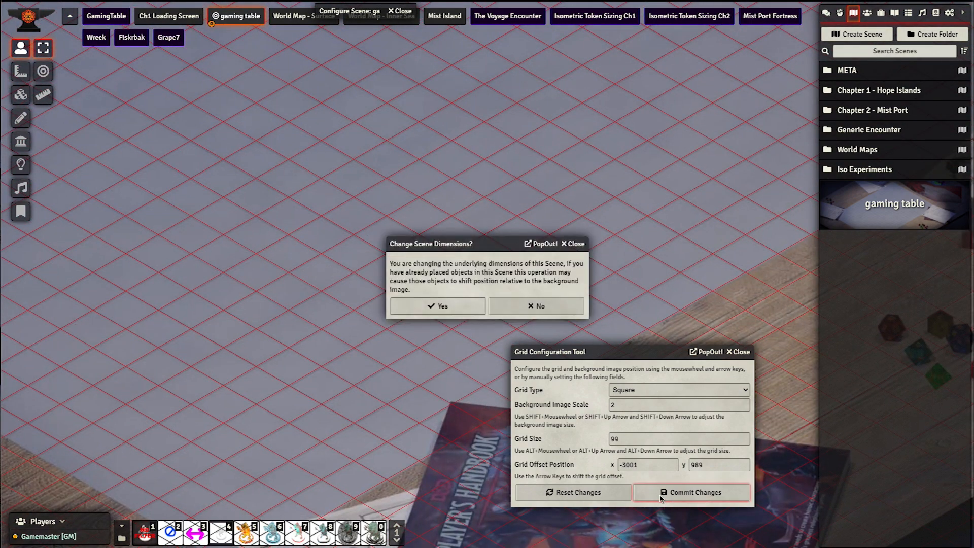
click(477, 311)
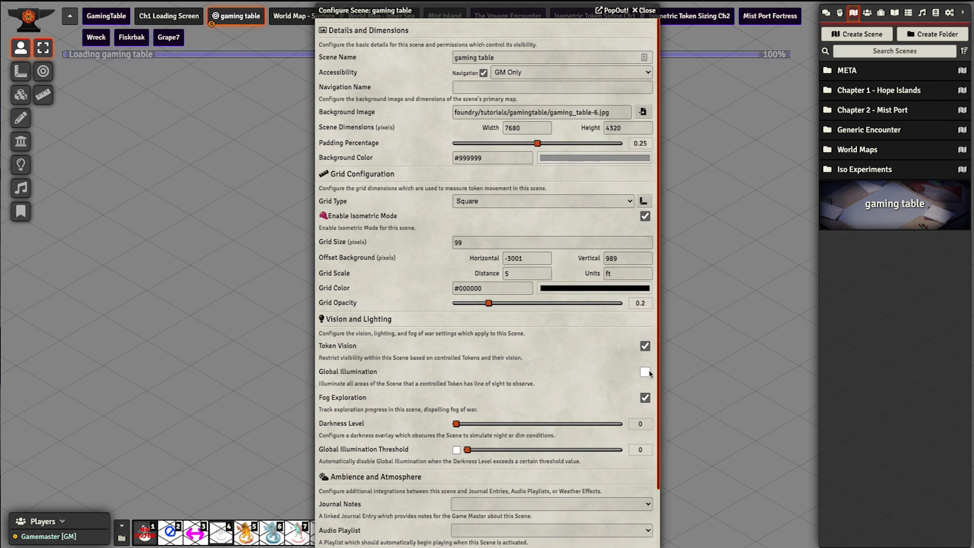
scroll(548, 395, down, 1)
click(487, 539)
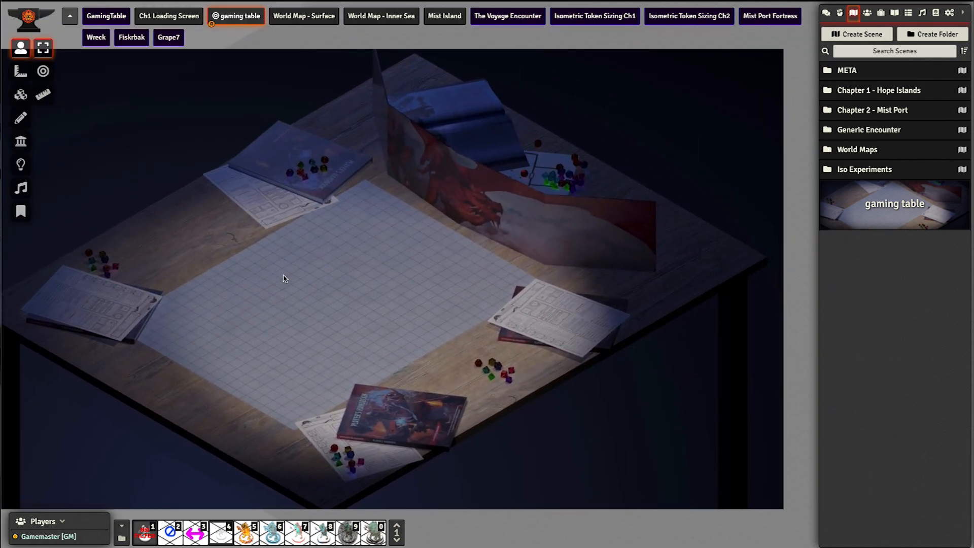
Draw a closed chain of invisible walls around the outer edge of the gridded mat on the table
scroll(283, 279, down, 4)
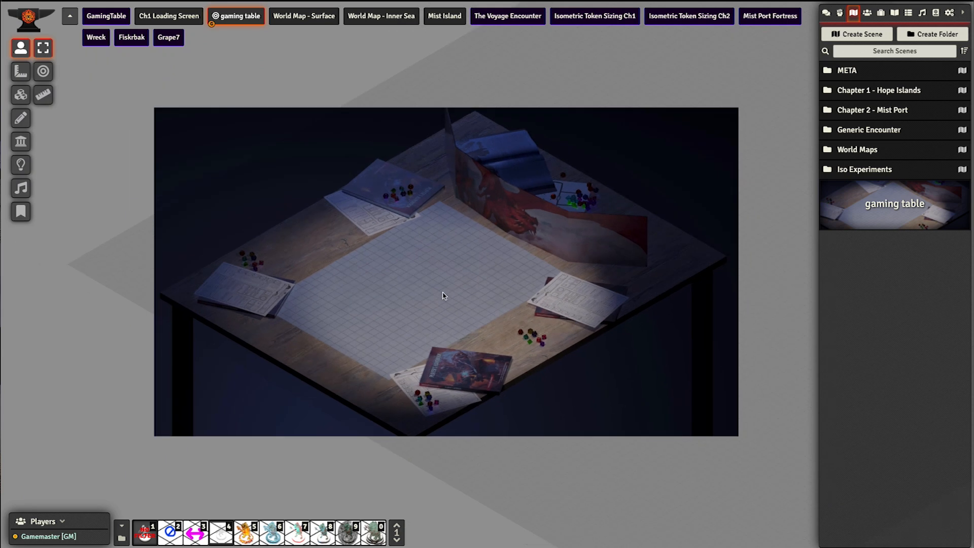
scroll(417, 299, up, 5)
right_drag(398, 304, 264, 317)
scroll(300, 313, down, 12)
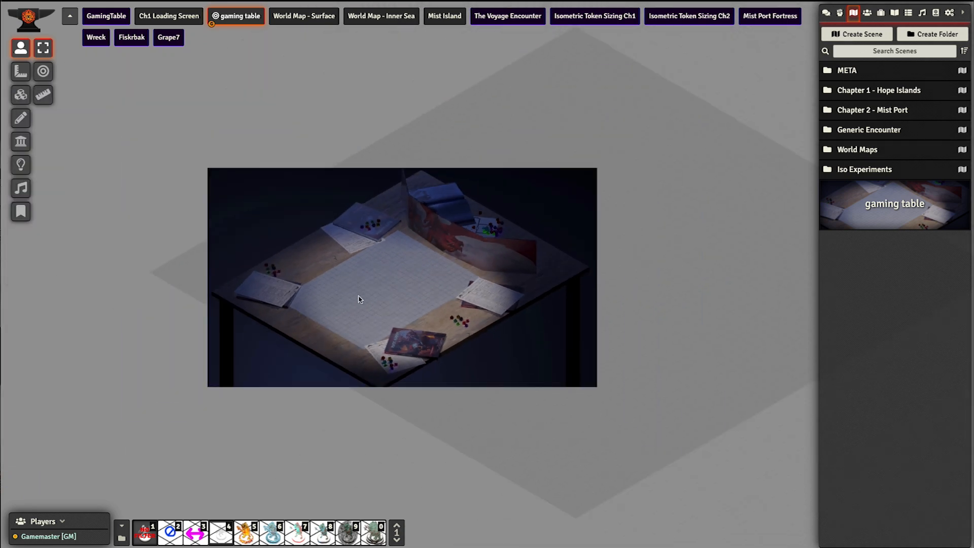
scroll(337, 303, up, 10)
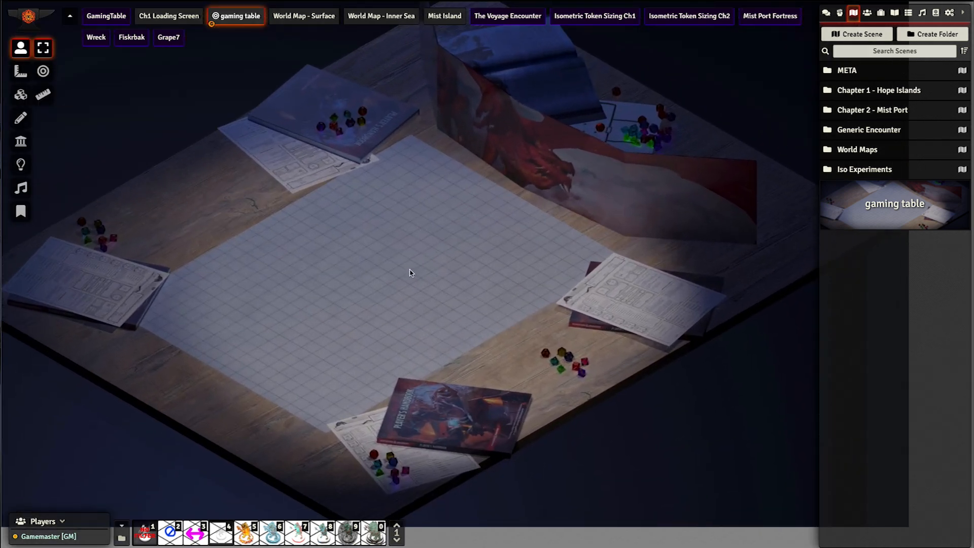
scroll(374, 282, up, 3)
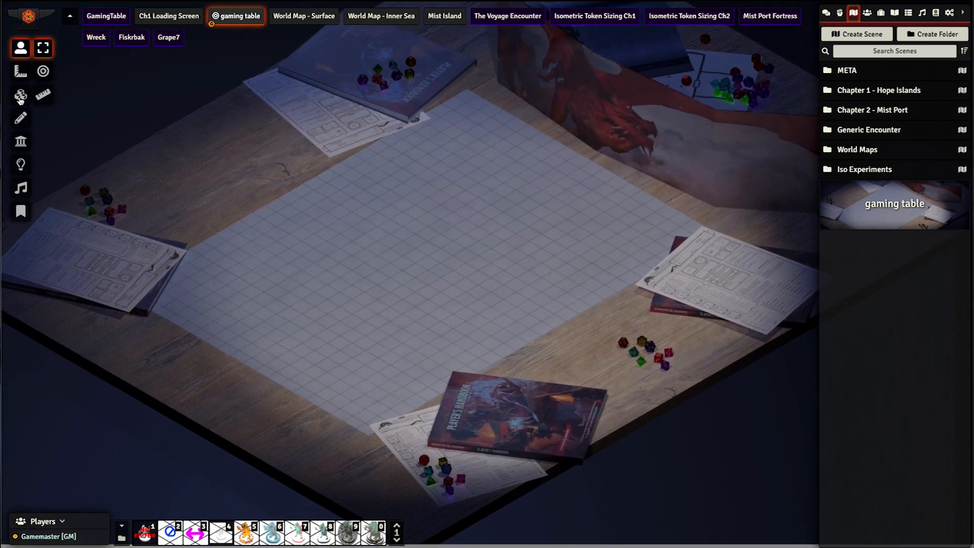
click(21, 141)
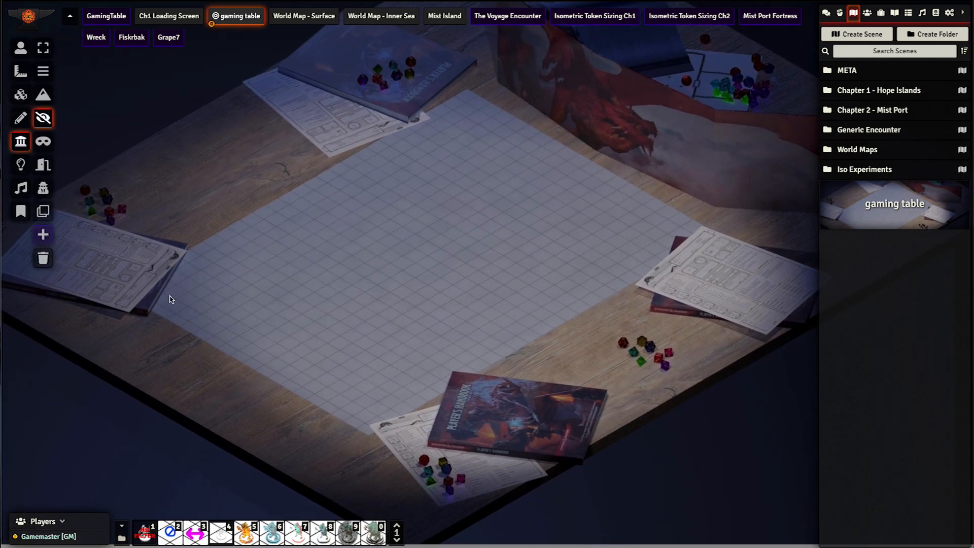
drag(153, 312, 188, 254)
ctrl+click(466, 91)
ctrl+click(714, 233)
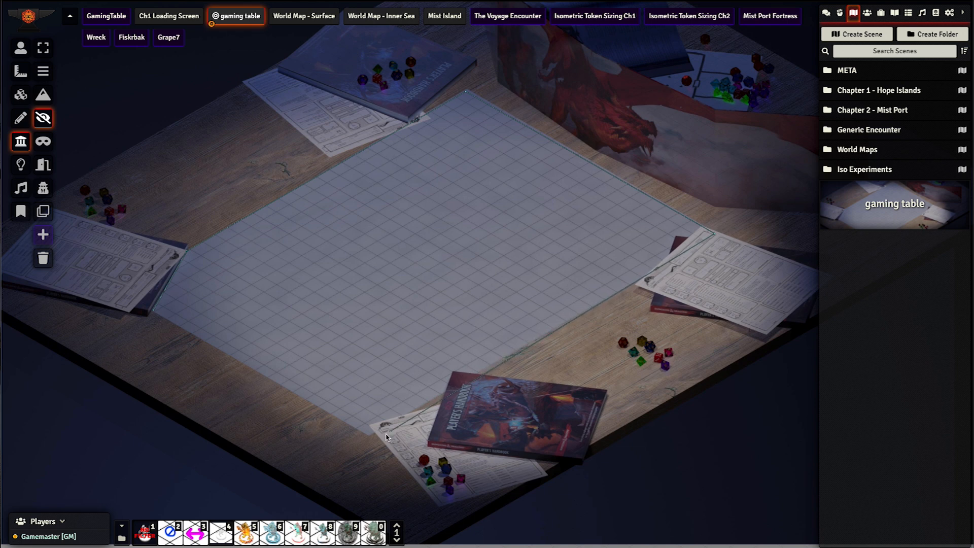
ctrl+click(371, 433)
ctrl+click(154, 311)
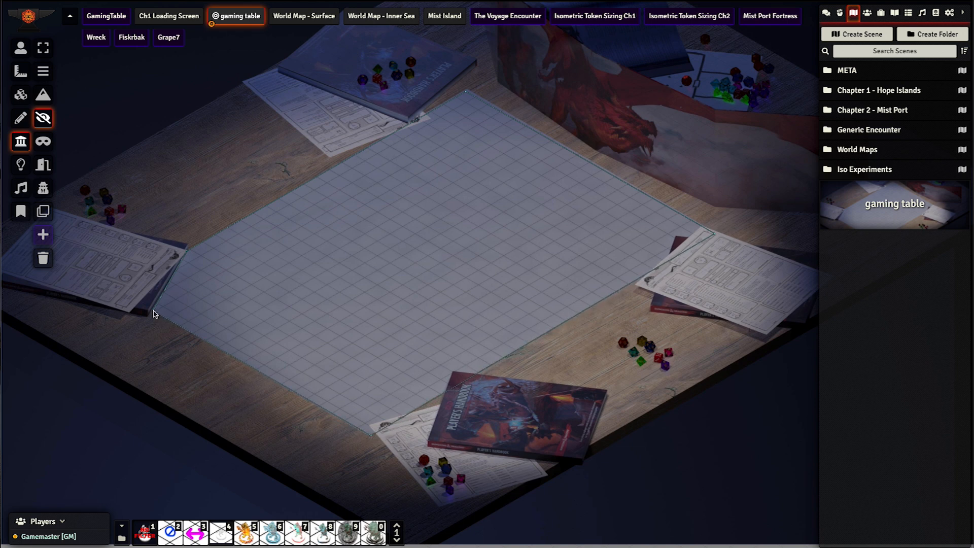
scroll(162, 333, up, 5)
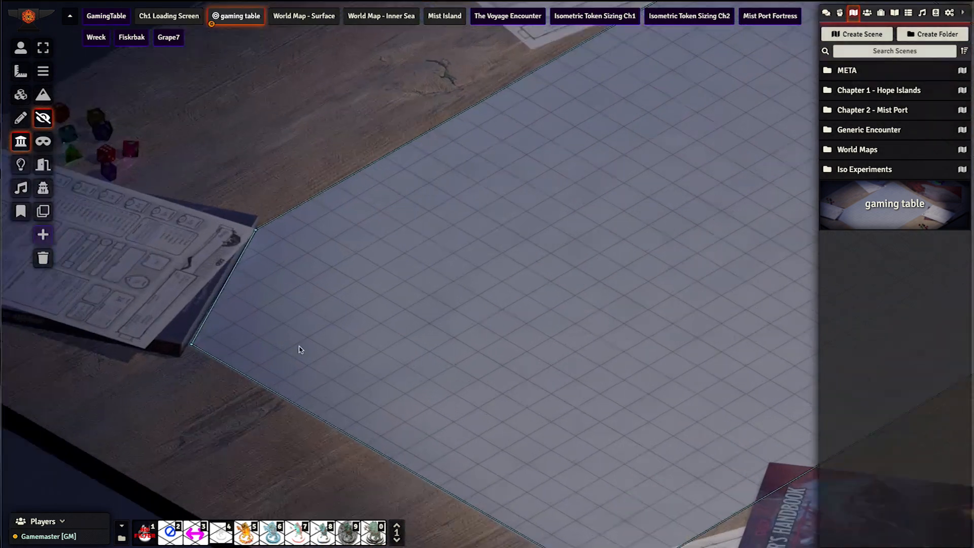
scroll(231, 284, down, 5)
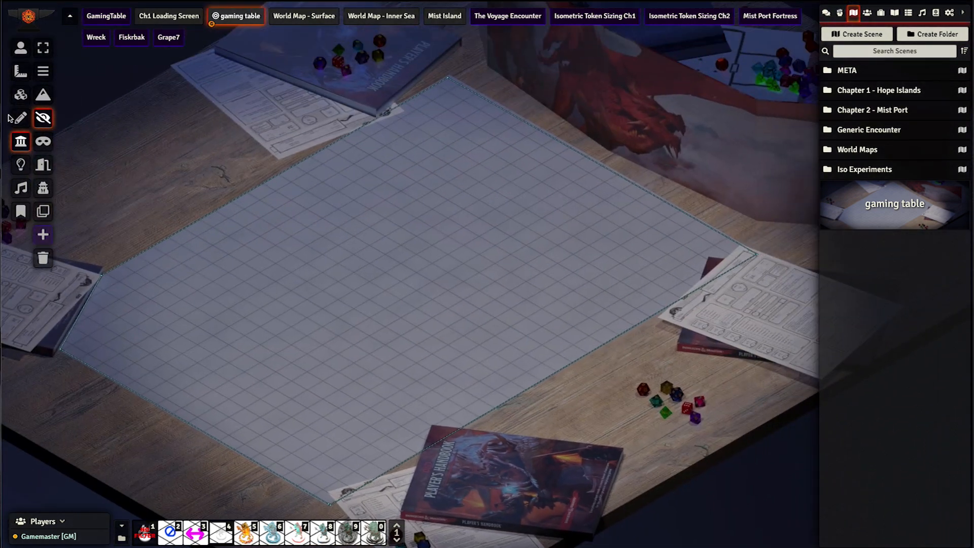
Draw two rectangle templates and one cone template on the mat to test the grid, and clear all measured templates
click(20, 71)
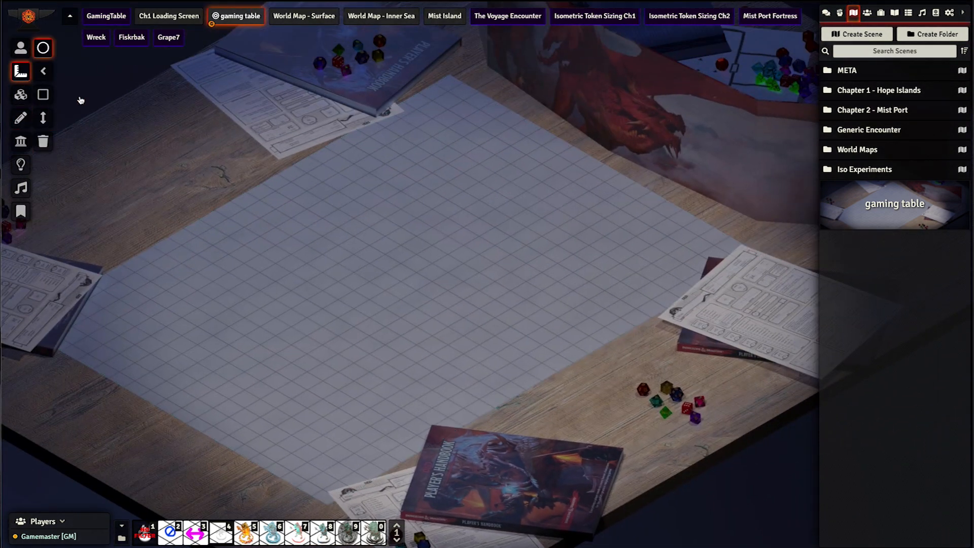
drag(276, 263, 455, 255)
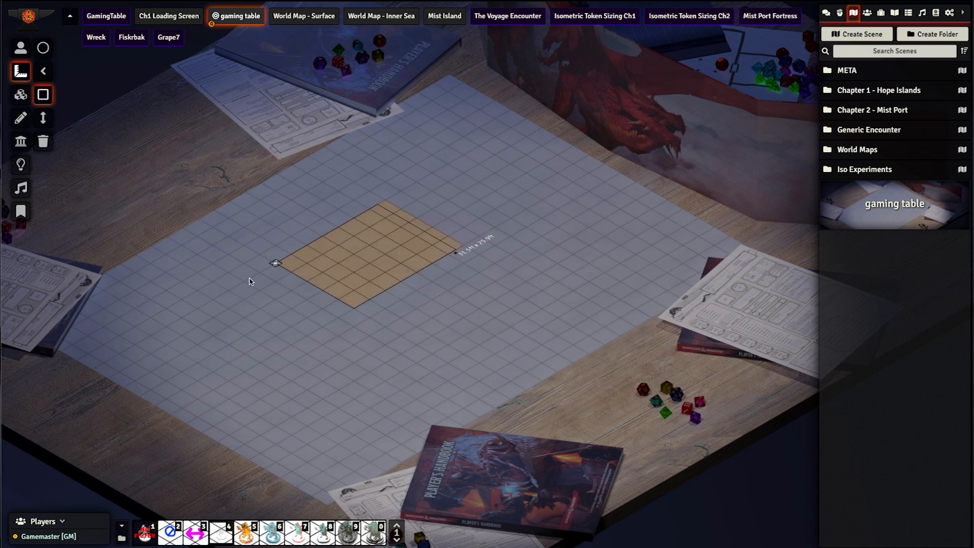
drag(245, 282, 244, 371)
click(43, 71)
drag(323, 362, 473, 328)
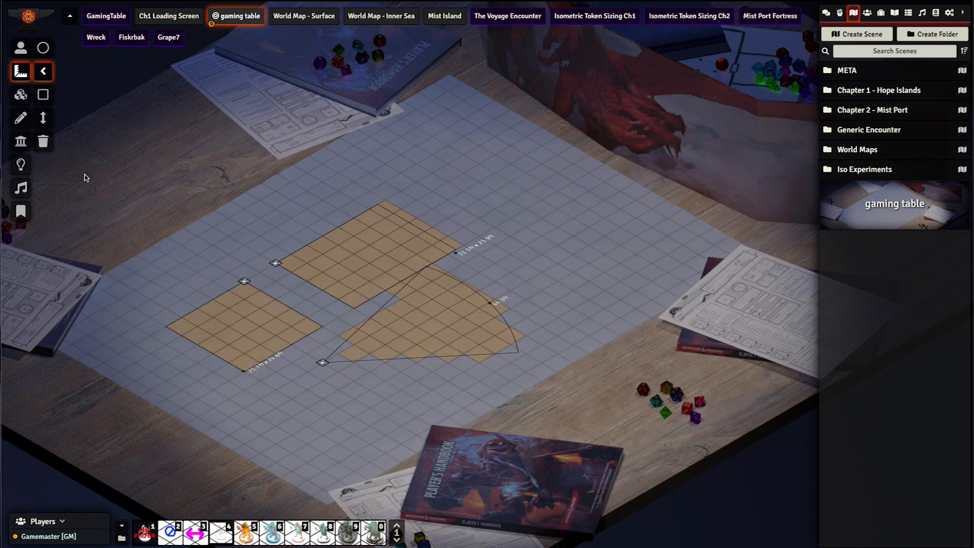
click(43, 141)
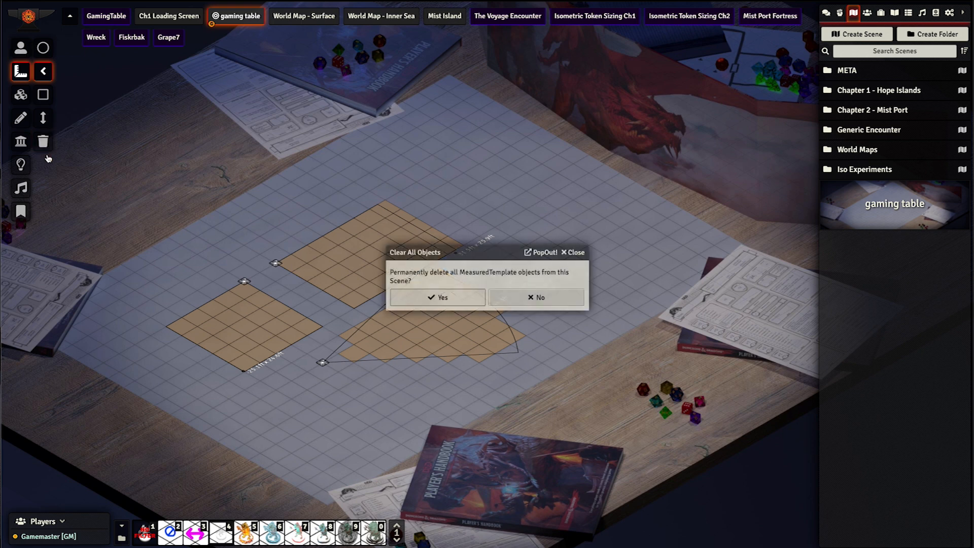
click(440, 298)
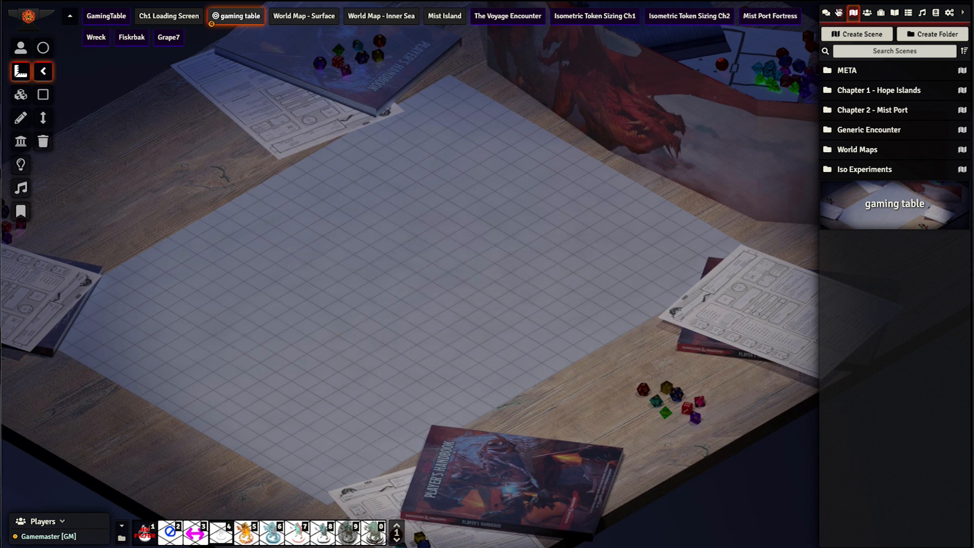
Place Black Bear, Giant Crab and Reef Shark tokens from the Isometric Monsters Beast folder on the mat
click(868, 12)
click(871, 193)
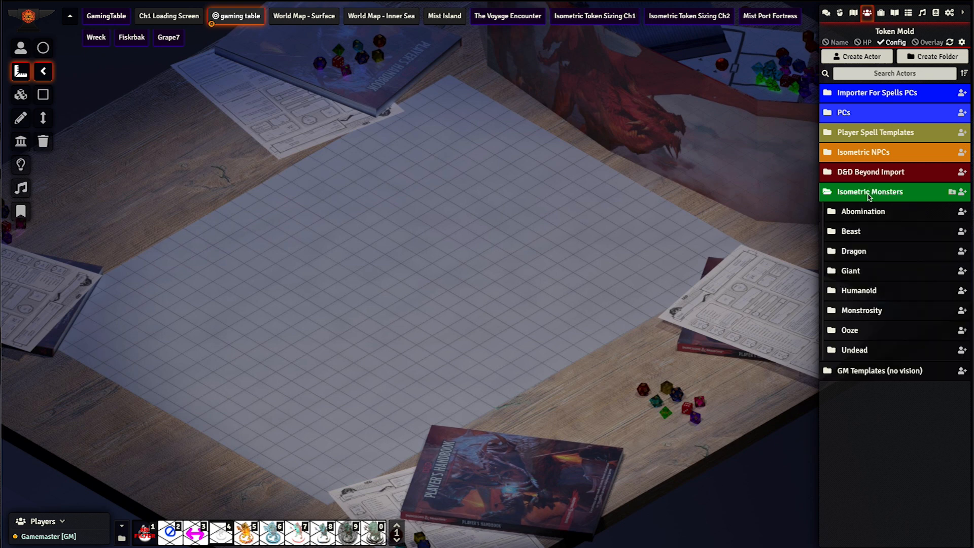
click(871, 233)
drag(780, 269, 466, 274)
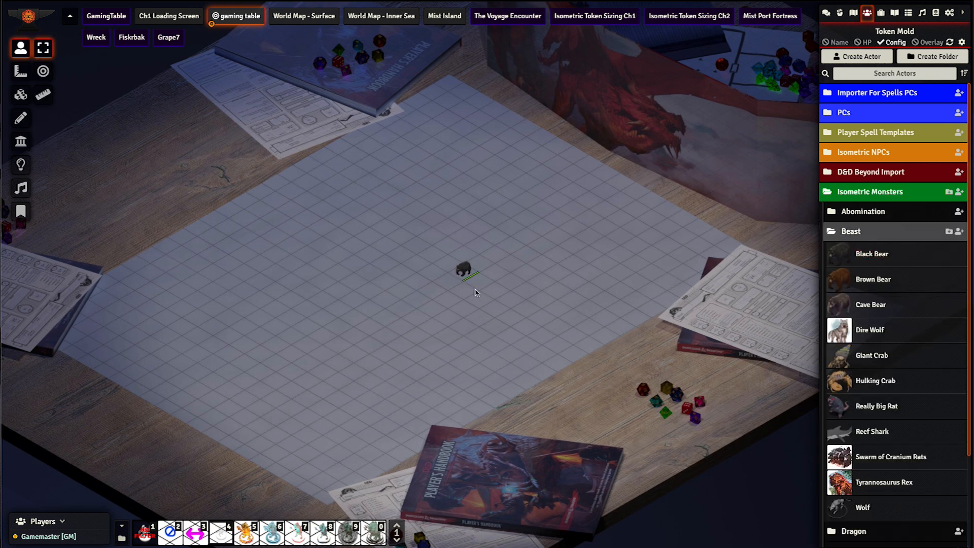
scroll(466, 274, up, 5)
drag(865, 357, 378, 256)
drag(918, 431, 378, 349)
scroll(376, 351, down, 5)
scroll(378, 348, up, 4)
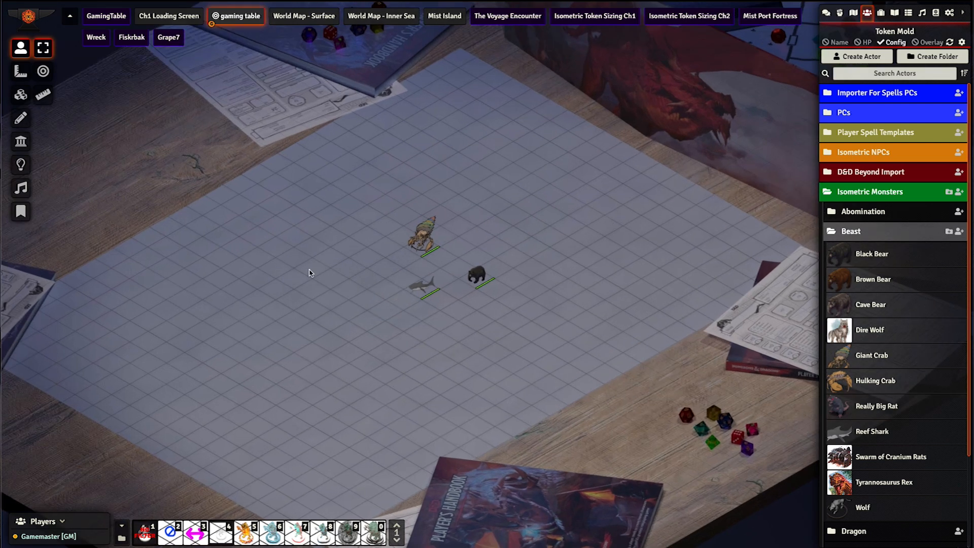
Delete the Black Bear, Giant Crab and Reef Shark tokens from the mat
right_drag(311, 273, 398, 269)
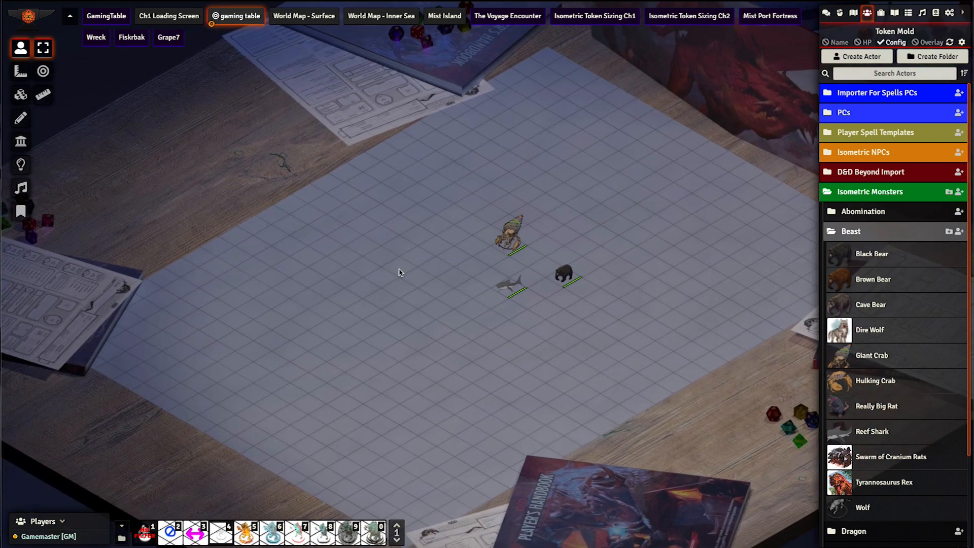
drag(433, 172, 584, 379)
key(Delete)
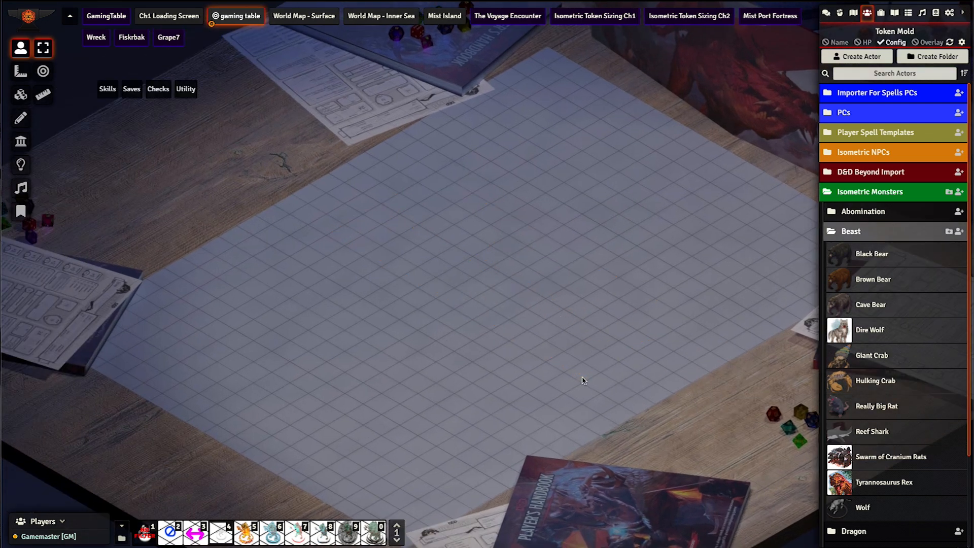
Search the actors for "beholder" and duplicate the Beholder in the D&D Beyond Import Aberration folder
scroll(522, 354, up, 10)
scroll(431, 264, up, 8)
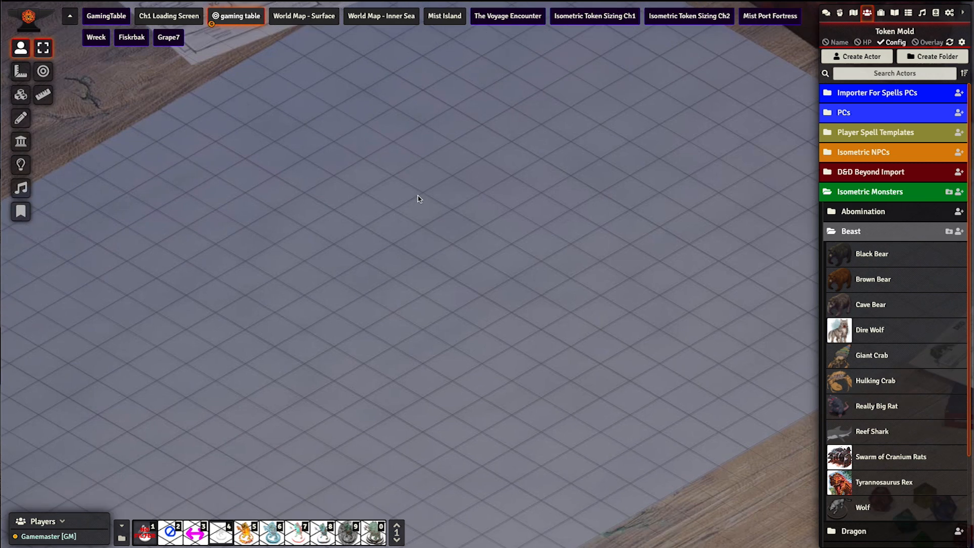
click(869, 74)
text(bhe)
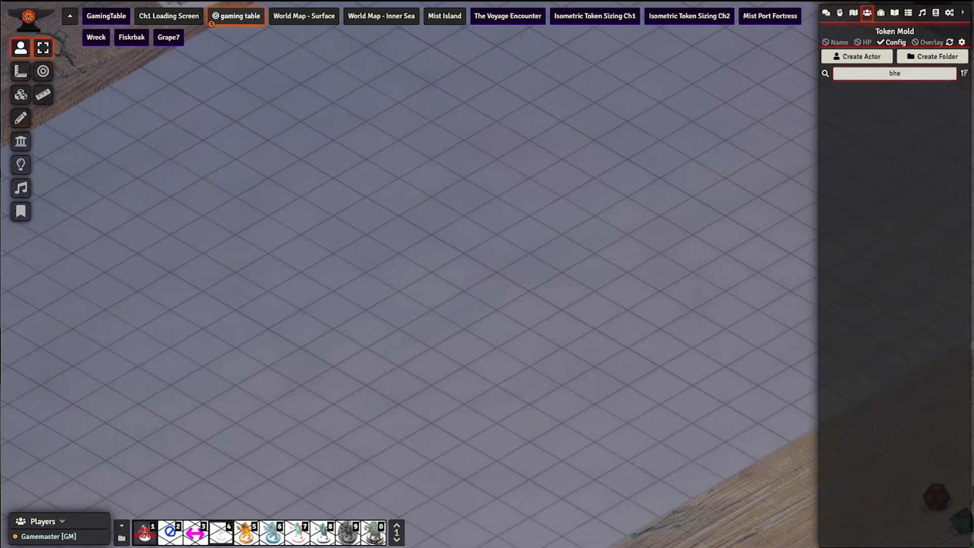
text(holder)
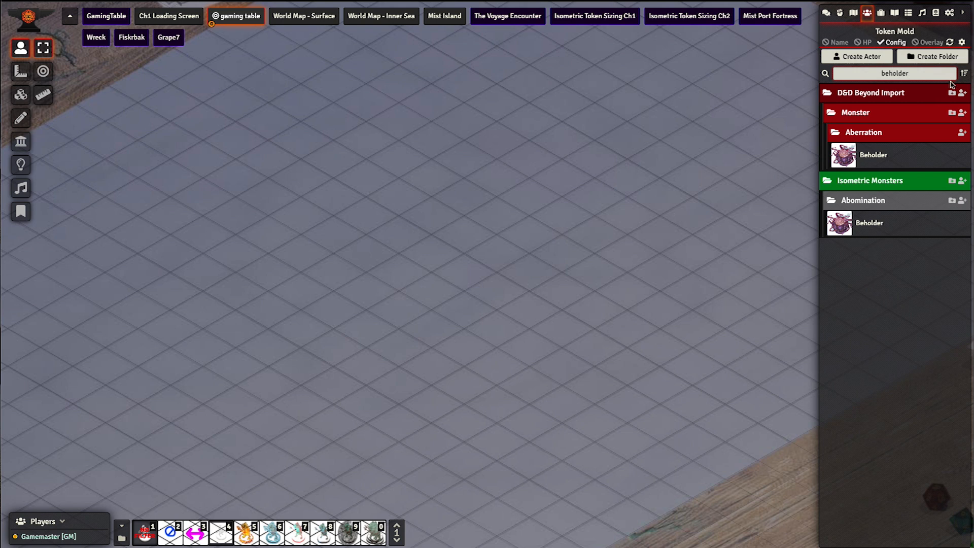
right_click(906, 157)
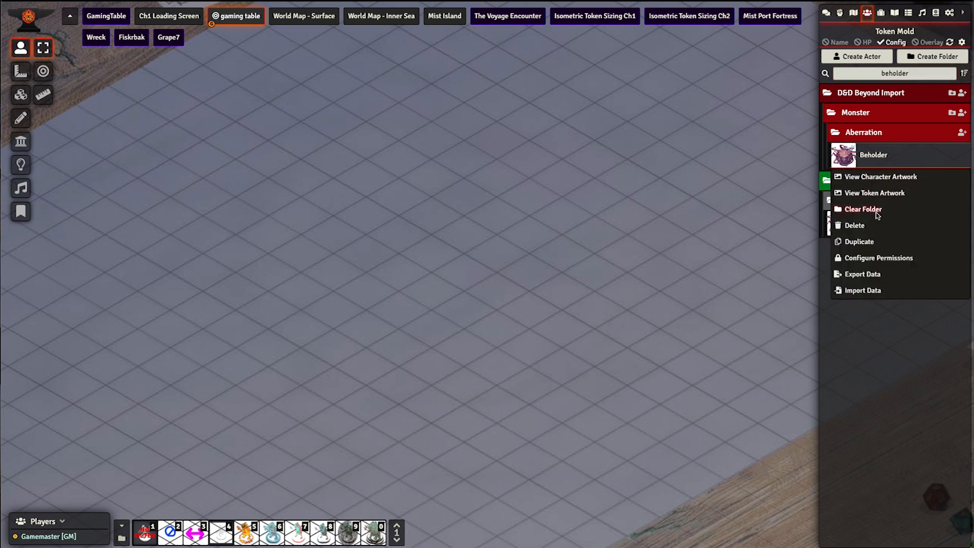
click(873, 243)
drag(889, 182, 894, 307)
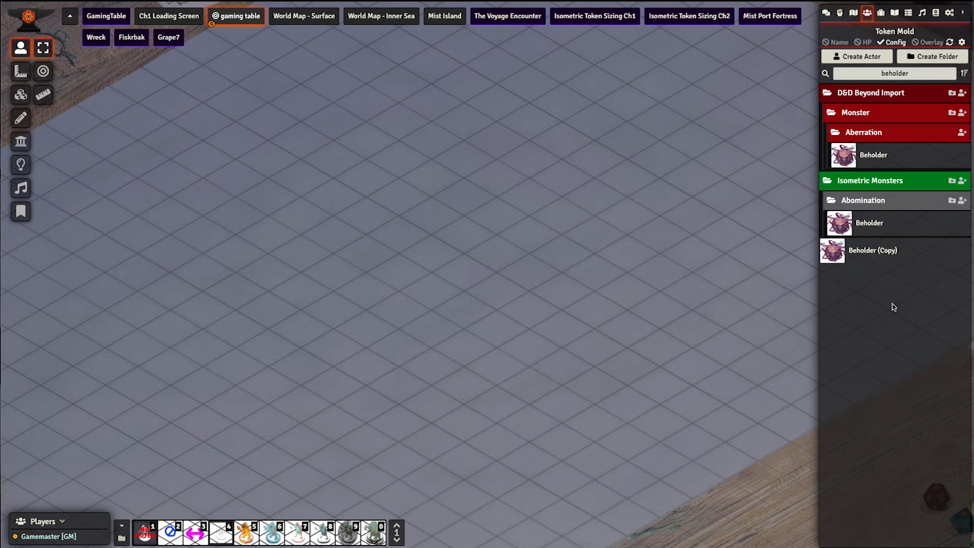
Clear the actor search, collapse the Isometric Monsters folders and rename the Beholder copy to "Tutorial Beholder"
click(944, 75)
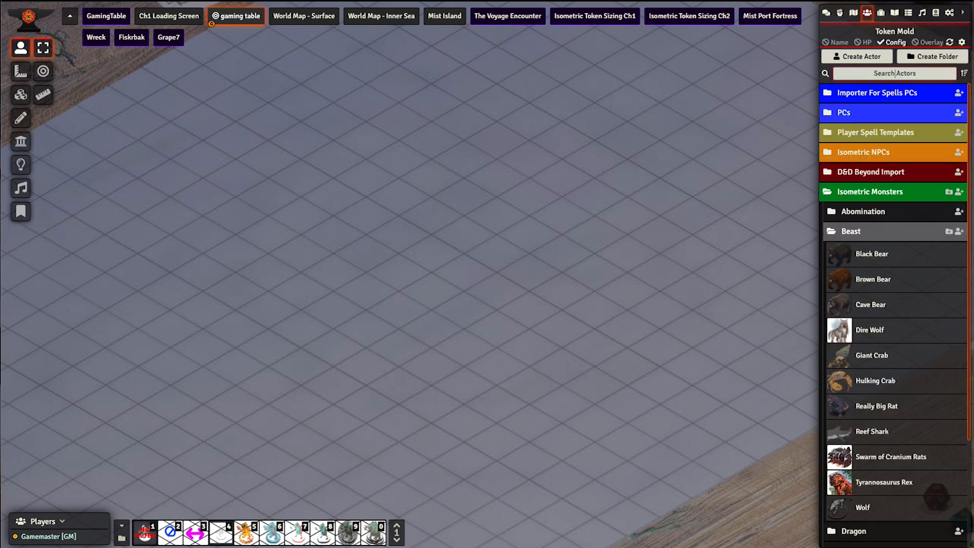
click(912, 234)
click(909, 193)
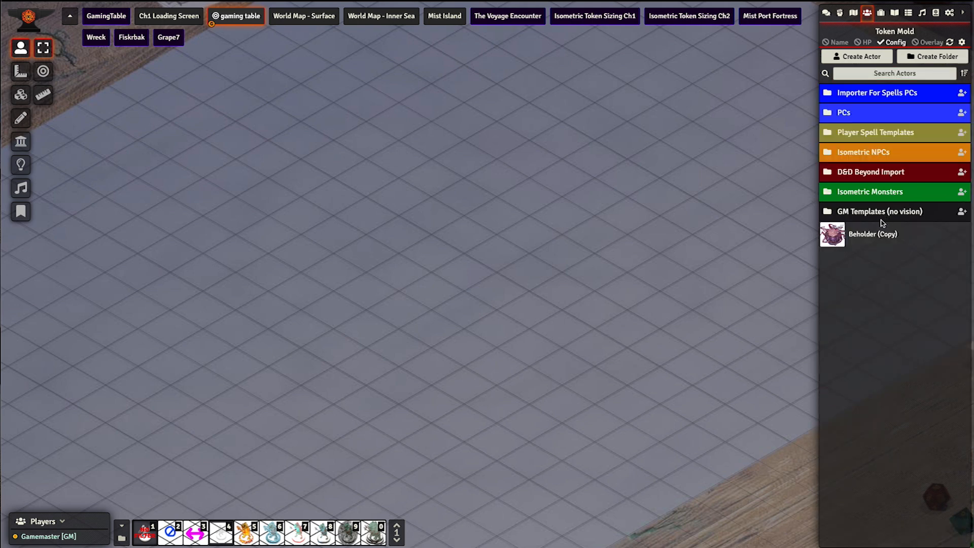
click(874, 234)
click(517, 135)
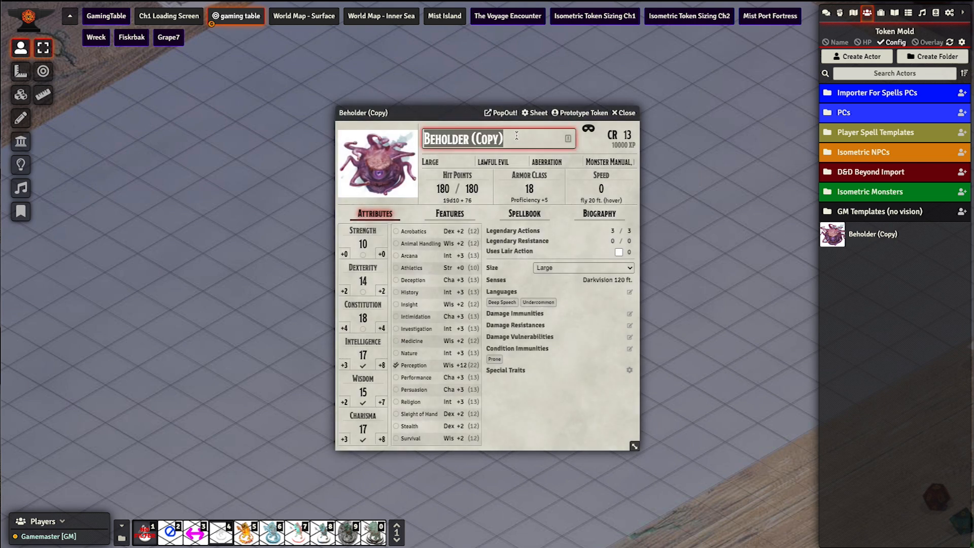
text(Tutorial Beholder)
key(Return)
drag(465, 112, 550, 90)
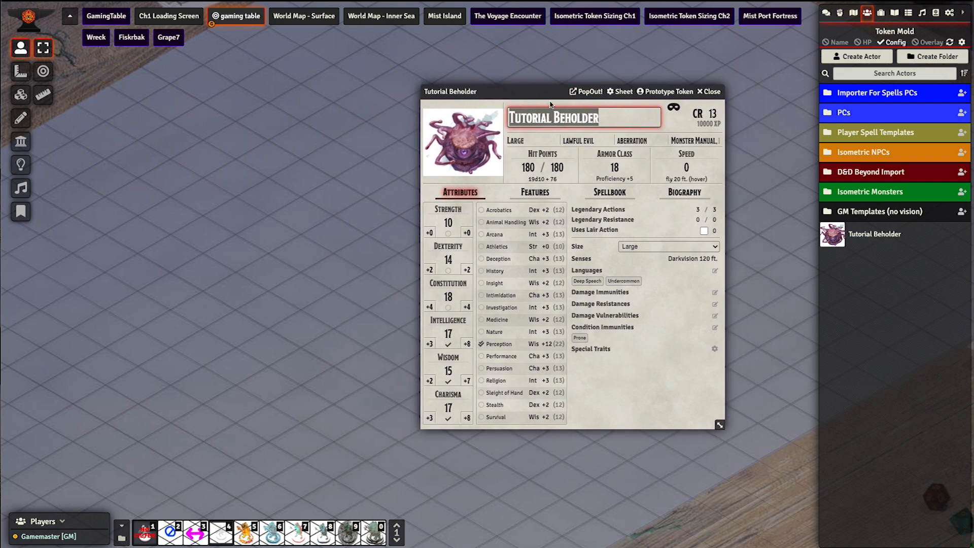
Place a Tutorial Beholder token on the mat, close its actor sheet and shift the token to another grid cell
drag(871, 238, 334, 276)
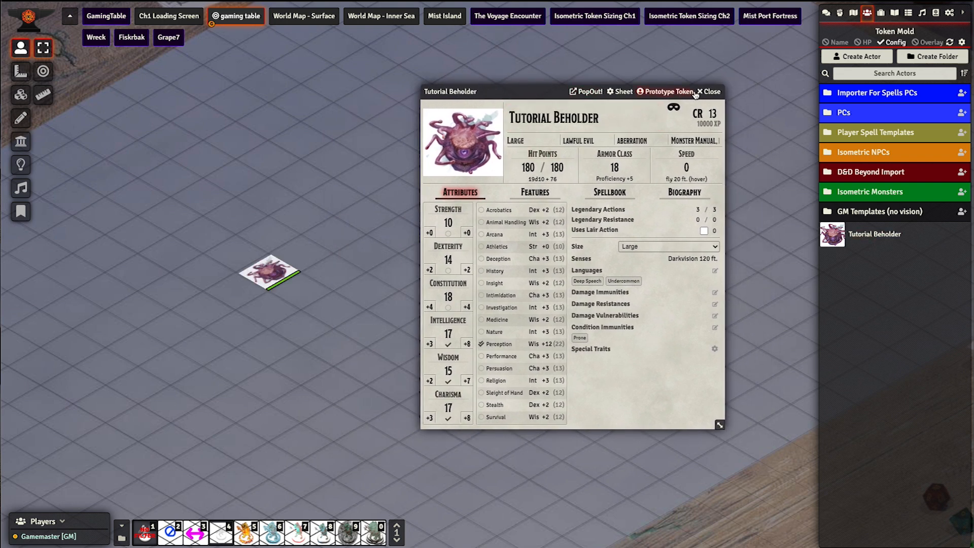
click(710, 91)
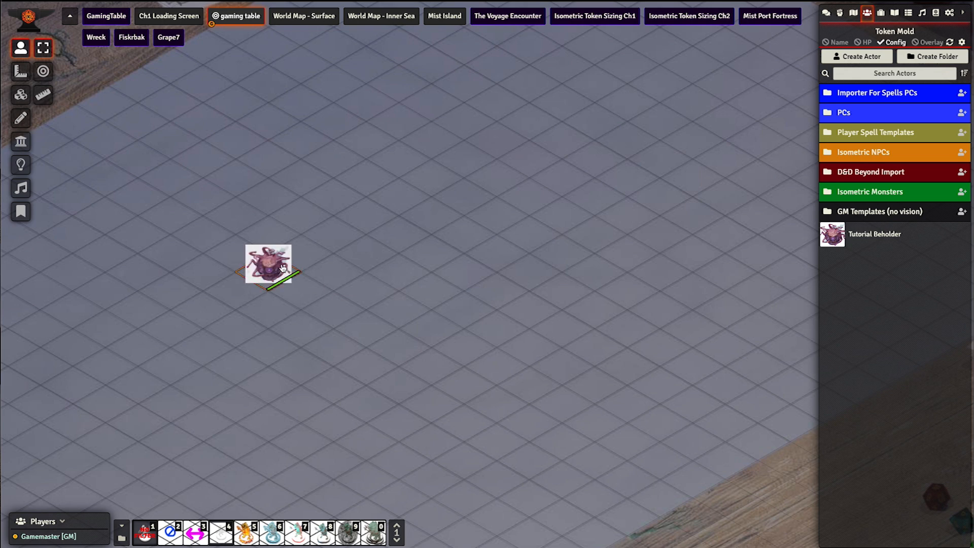
drag(283, 276, 363, 264)
Set the placed Beholder token's image to foundry/tutorials/gamingtable/beholder.png and move the token to a nearby cell
double_click(370, 234)
drag(502, 112, 651, 122)
click(742, 135)
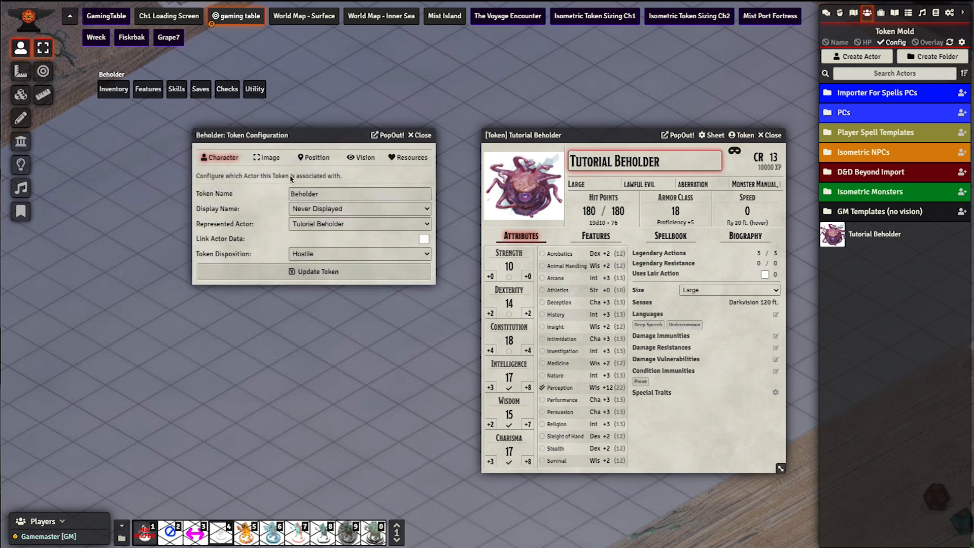
drag(267, 136, 241, 214)
click(244, 235)
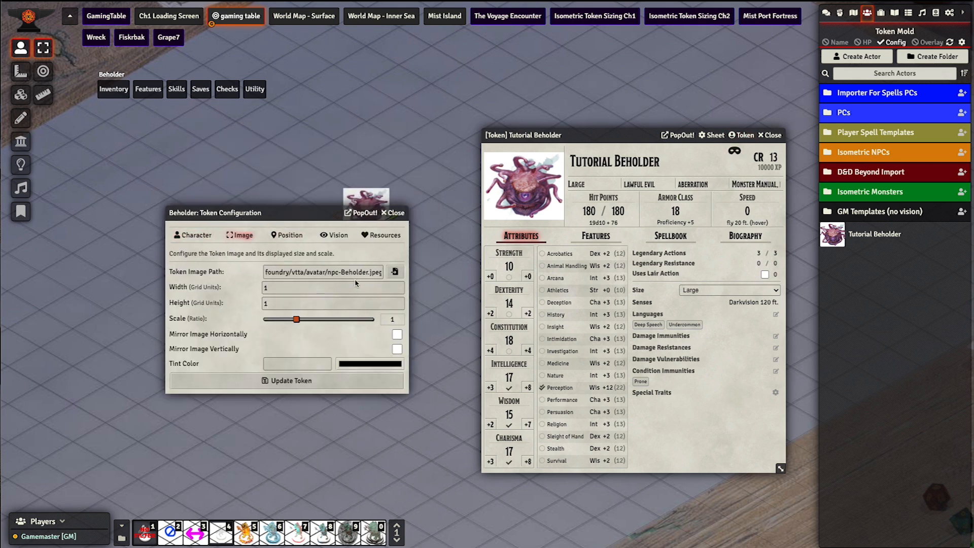
click(396, 273)
click(367, 98)
click(367, 98)
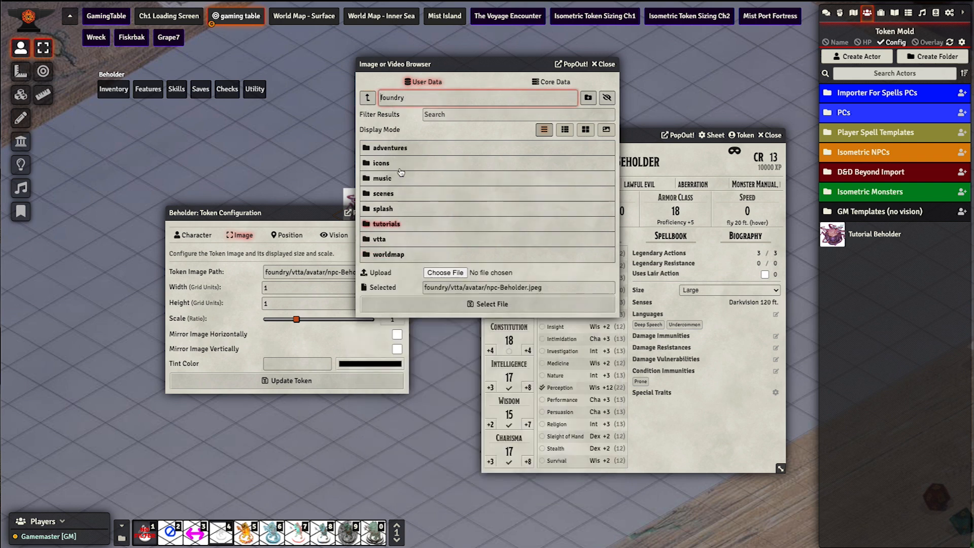
click(392, 224)
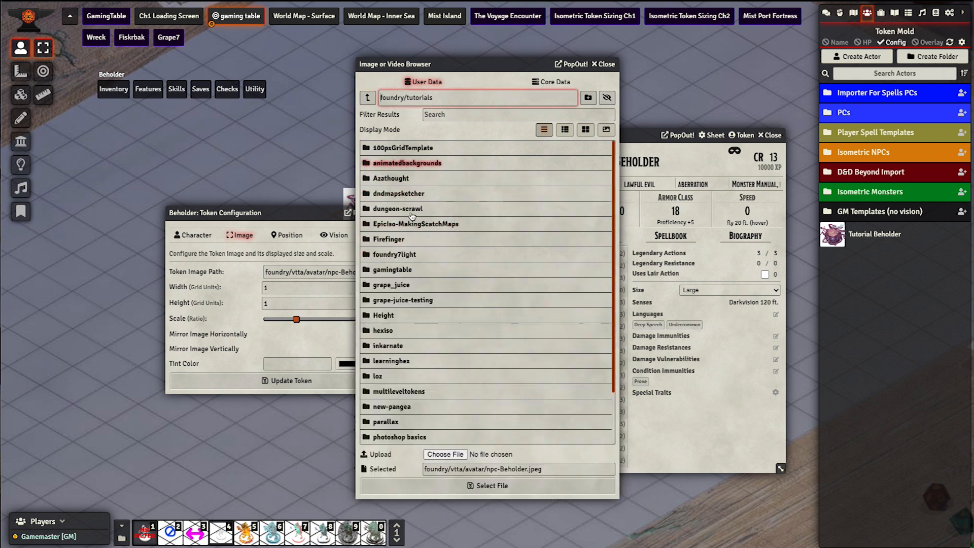
click(409, 270)
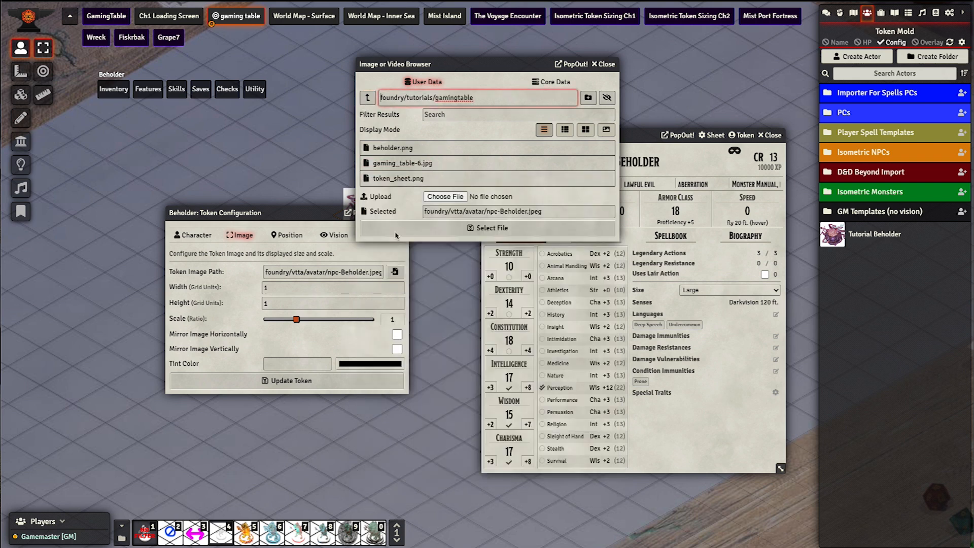
click(420, 163)
click(410, 149)
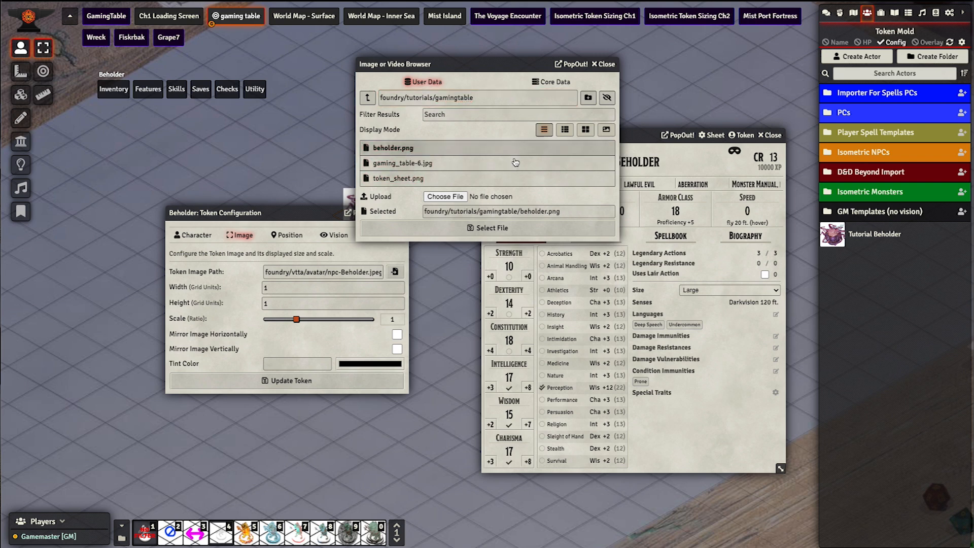
click(491, 231)
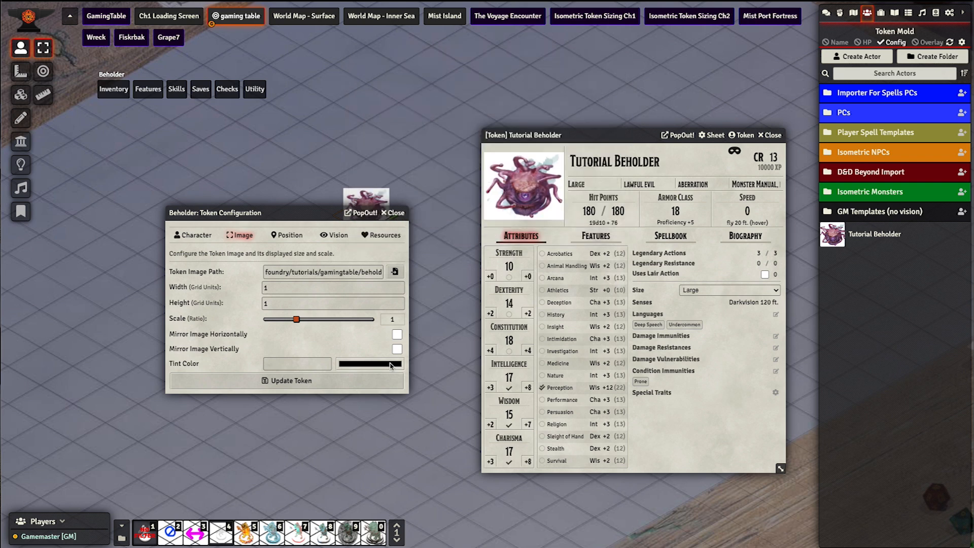
click(325, 381)
drag(373, 214, 336, 249)
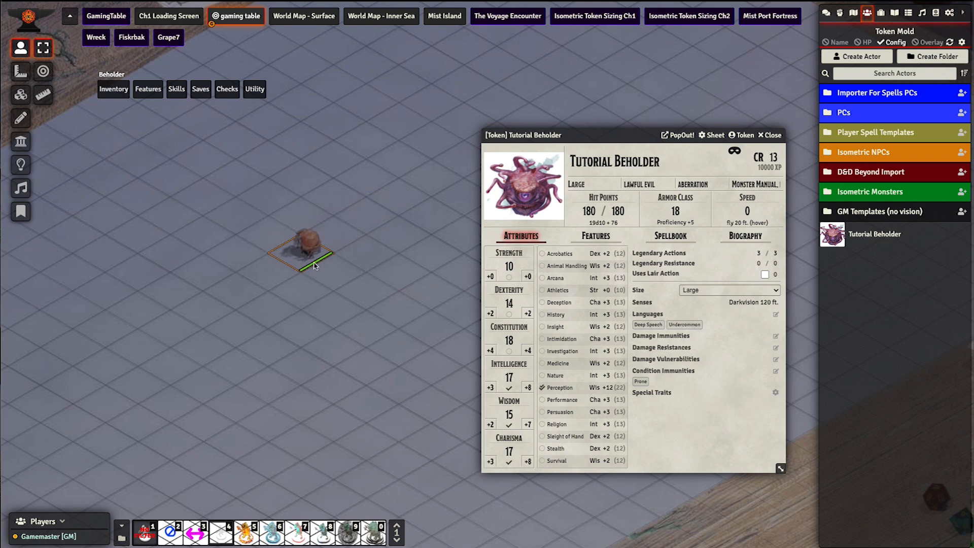
Set the Beholder token's width and height to 2 grid units and reposition it on the grid
click(743, 135)
click(271, 158)
drag(315, 135, 305, 289)
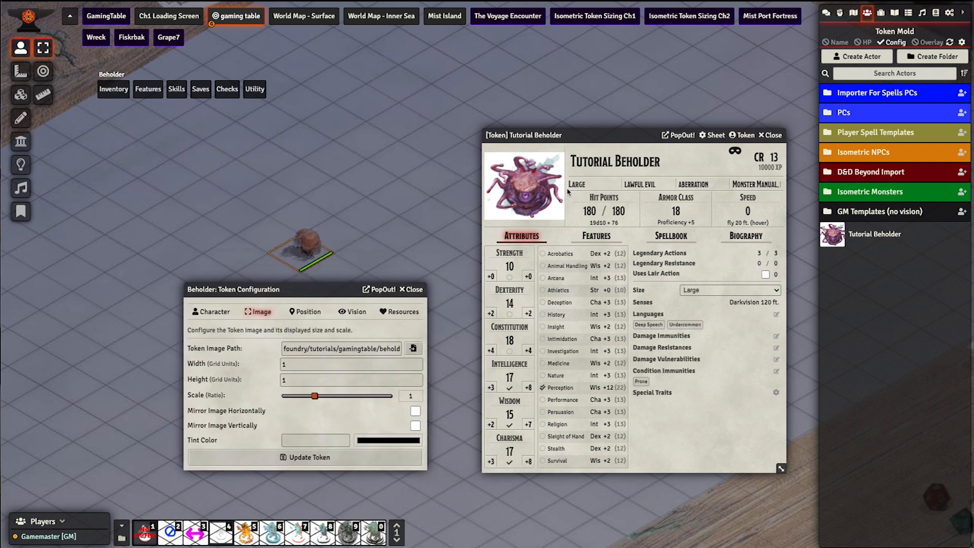
double_click(292, 368)
click(284, 379)
text(2)
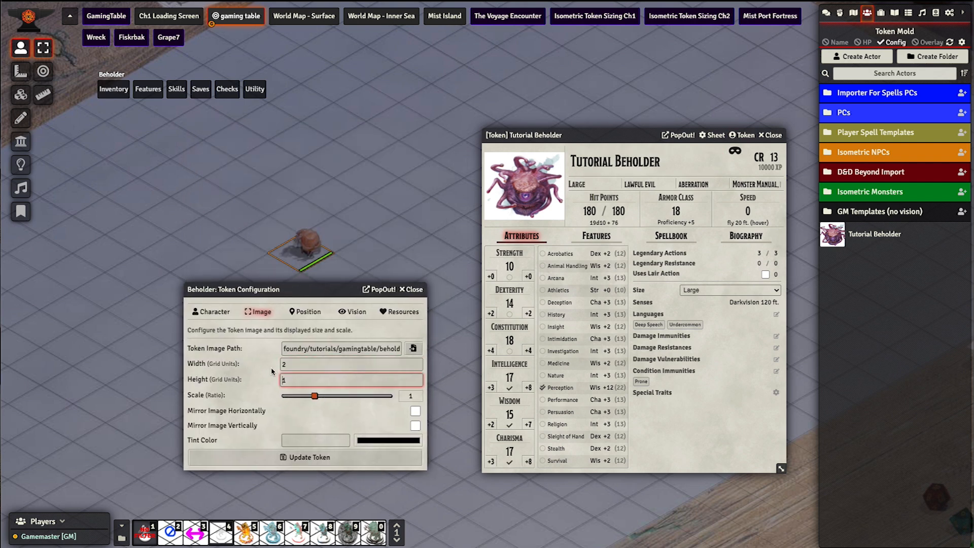
key(Delete)
click(264, 381)
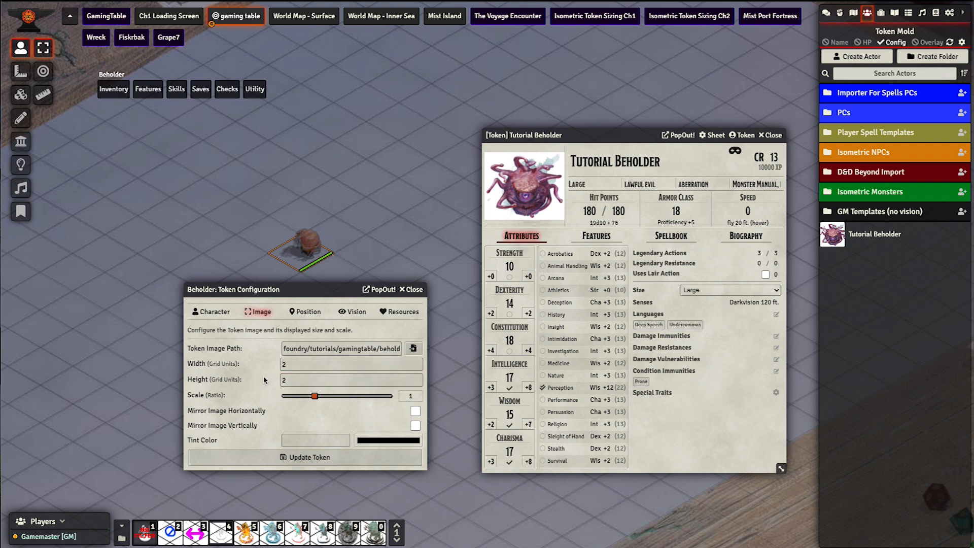
click(312, 463)
drag(335, 272, 303, 254)
Open the Hex Token Configuration Wizard for the Beholder token and set Token Scale to 2
scroll(303, 246, up, 7)
right_drag(336, 282, 368, 393)
scroll(355, 343, up, 3)
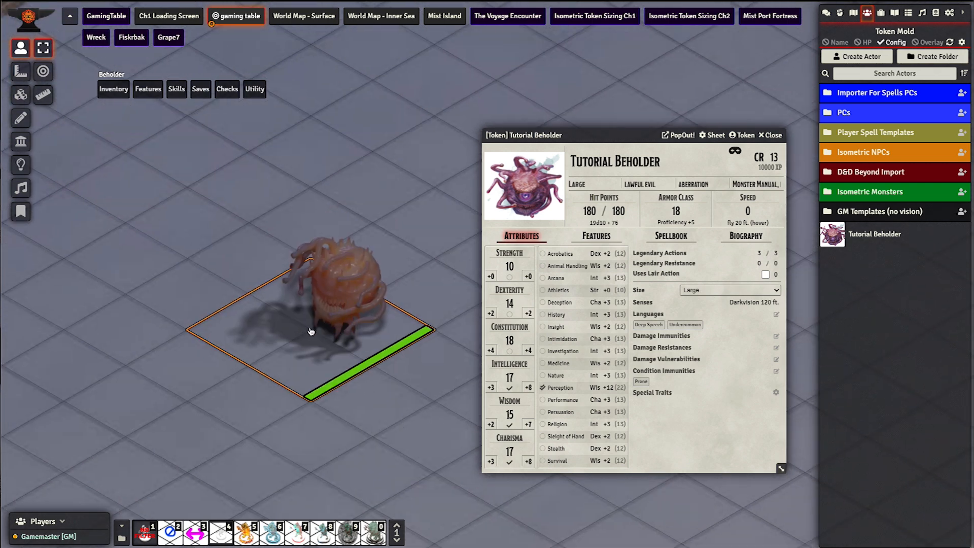
right_click(317, 312)
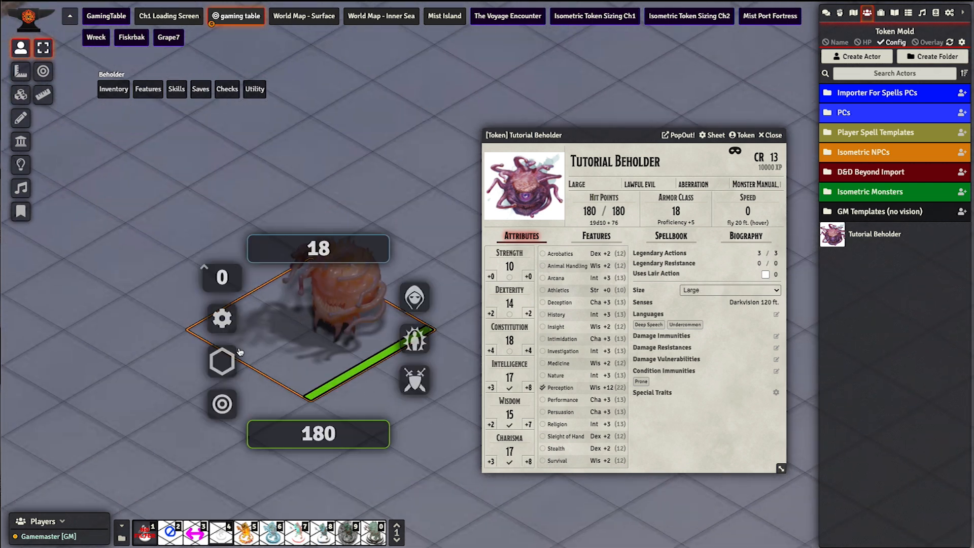
click(222, 362)
drag(433, 174, 516, 119)
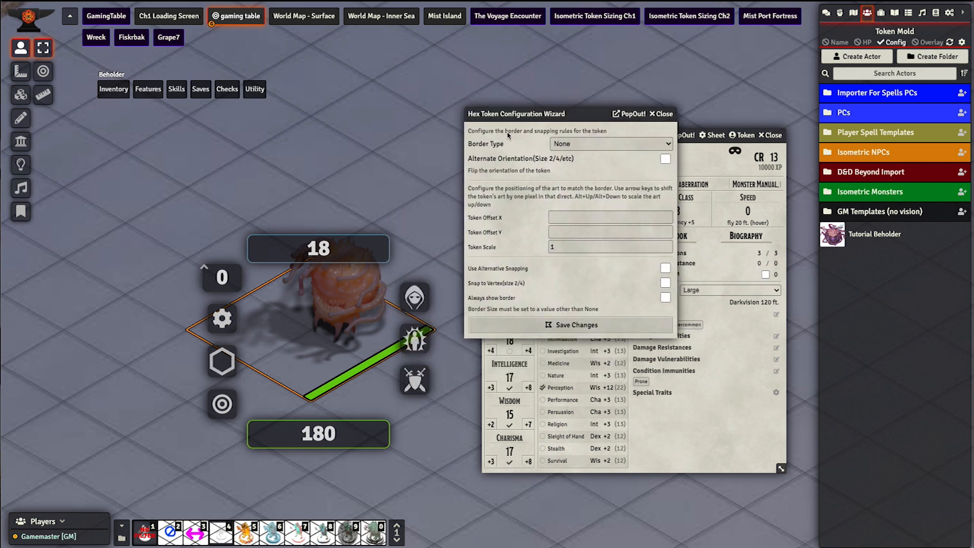
click(571, 248)
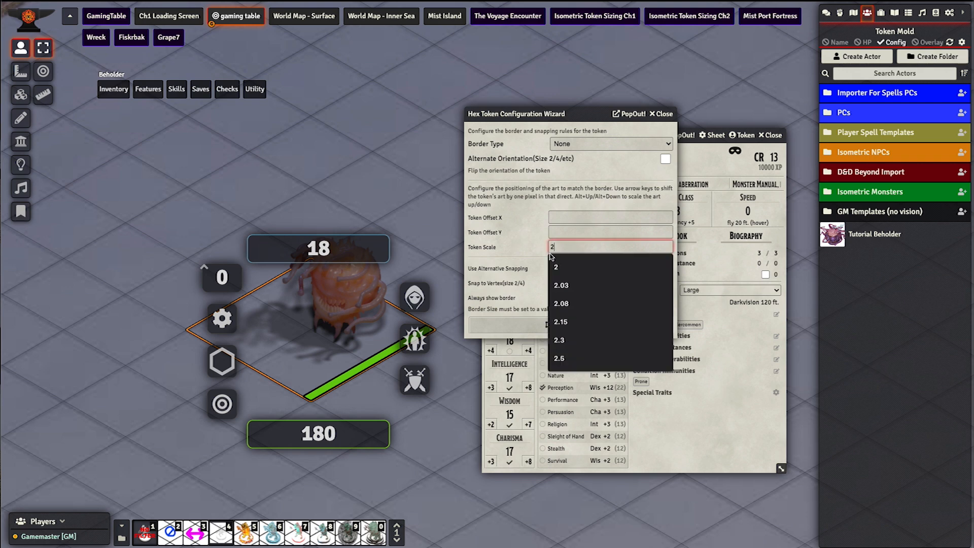
click(559, 303)
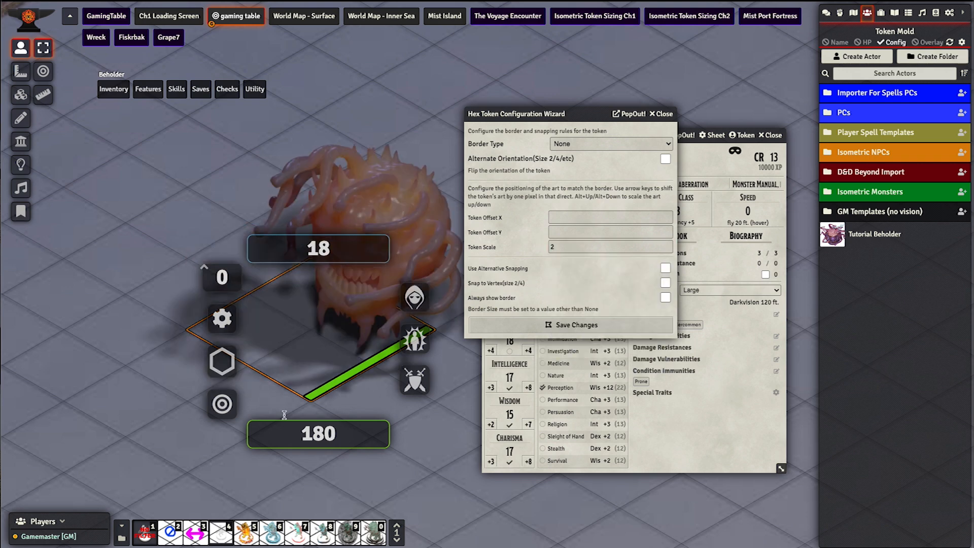
Shift the beholder artwork horizontally within its border and set Token Offset X to 60
click(296, 346)
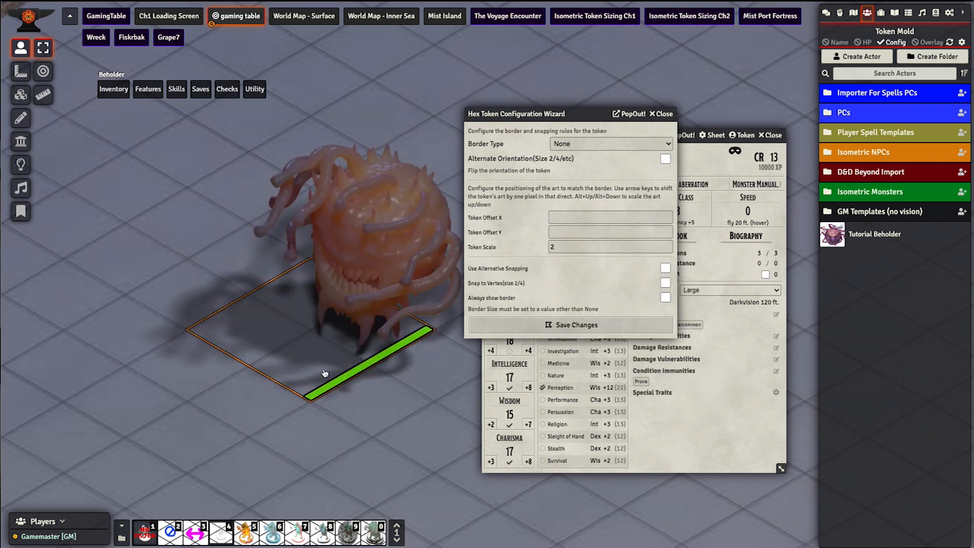
key(Right)
key(Right)
key(Right)
key(Right)
key(Right)
key(Right)
key(Right)
key(Right)
key(Right)
key(Right)
key(Right)
key(Right)
key(Right)
key(Right)
key(Right)
key(Right)
key(Right)
key(Right)
key(Right)
key(Right)
key(Right)
key(Right)
key(Right)
key(Right)
key(Right)
key(Right)
key(Right)
key(Right)
key(Right)
key(Right)
key(Right)
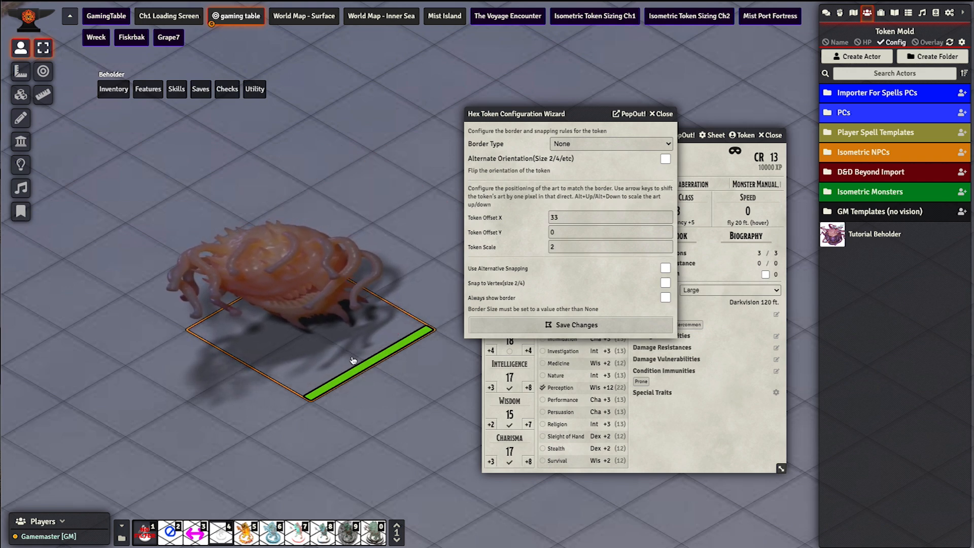
click(492, 219)
text(60)
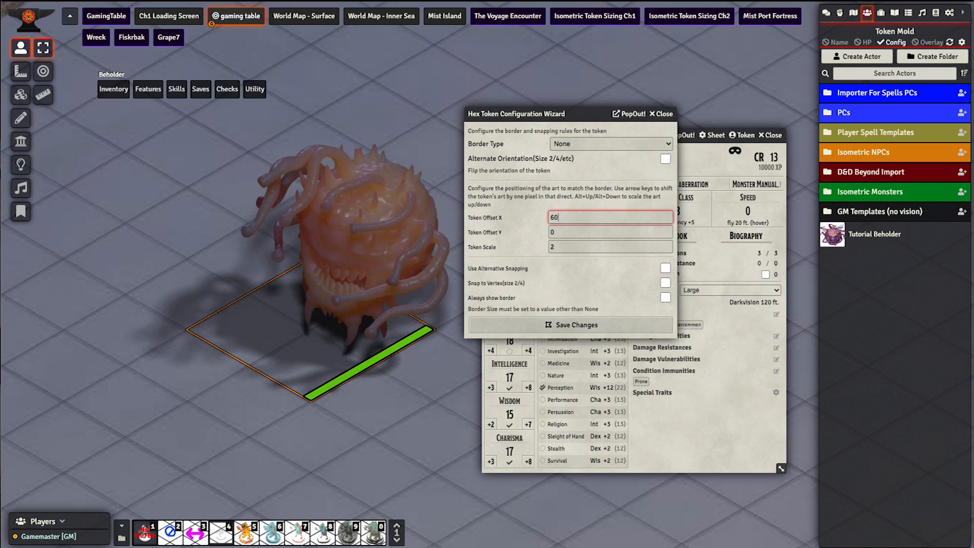
click(310, 445)
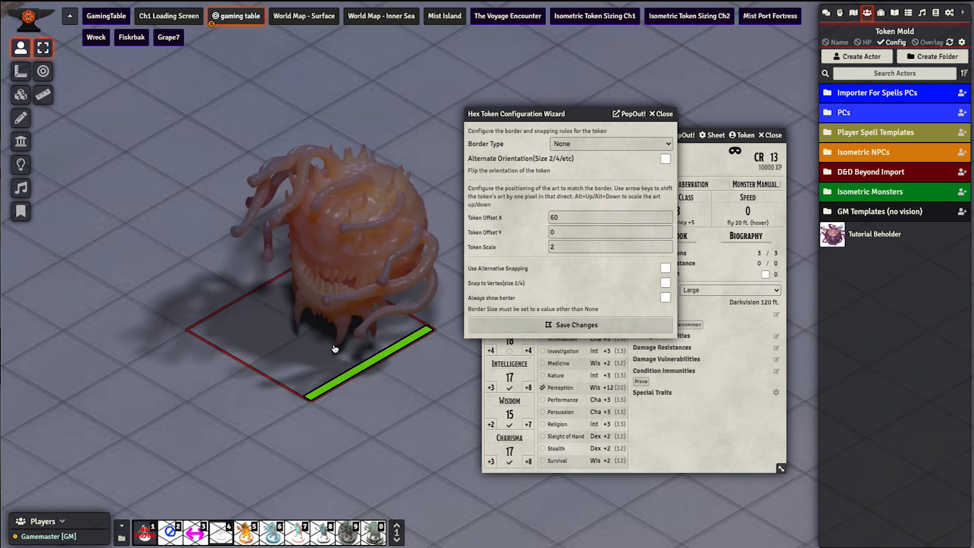
Nudge the beholder artwork further over its base to a Token Offset X of 92
key(Left)
key(Left)
key(Left)
key(Left)
key(Left)
key(Left)
key(Left)
key(Left)
key(Left)
key(Left)
key(Left)
key(Left)
key(Left)
key(Left)
key(Left)
key(Left)
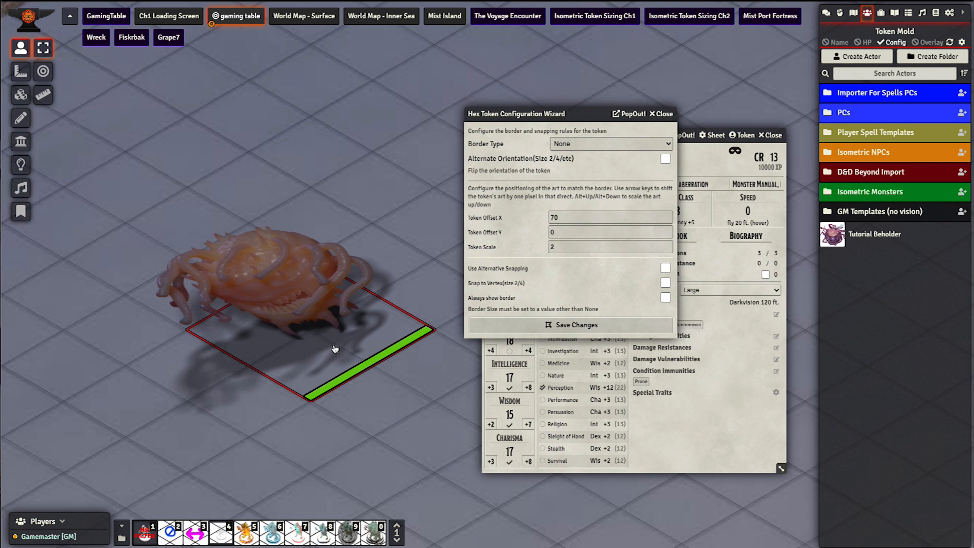
key(Left)
key(Left)
key(Left)
key(Left)
key(Left)
key(Left)
key(Left)
key(Left)
key(Left)
key(Left)
key(Left)
key(Left)
key(Left)
key(Left)
key(Left)
key(Left)
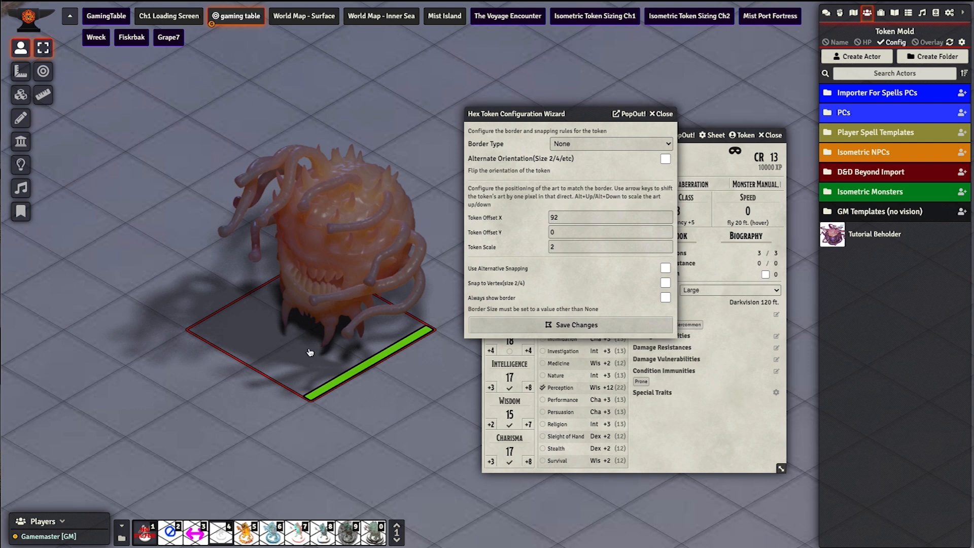
Shift the beholder artwork within its border to a Token Offset Y of -22
key(Down)
key(Down)
key(Down)
key(Down)
key(Down)
key(Down)
key(Down)
key(Down)
key(Down)
key(Down)
key(Down)
key(Down)
key(Down)
key(Down)
key(Down)
key(Down)
key(Down)
key(Down)
key(Down)
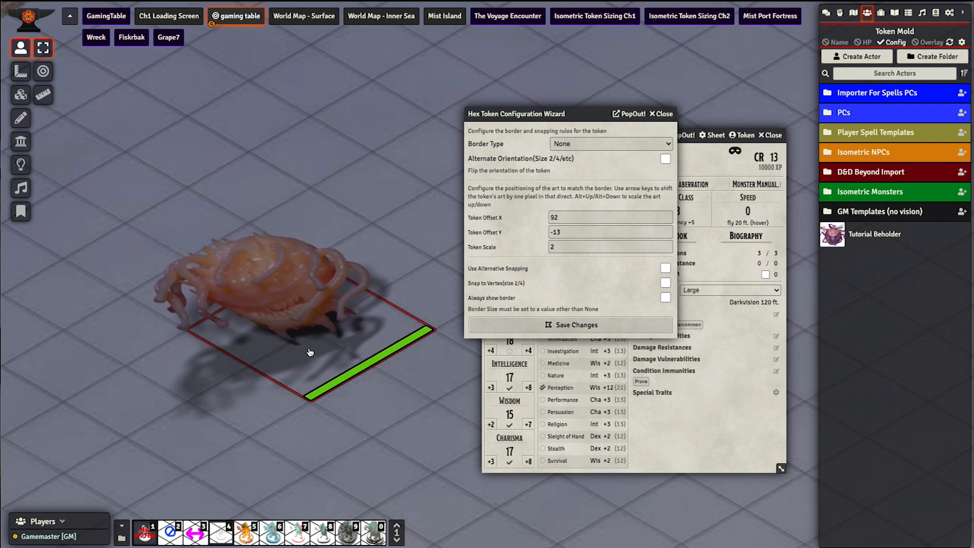
key(Down)
key(Down)
key(Down)
Move the beholder artwork over its base to a Token Offset X of 169
key(Left)
key(Left)
key(Left)
key(Left)
key(Left)
key(Left)
key(Left)
key(Left)
key(Left)
key(Left)
key(Left)
key(Left)
key(Left)
key(Left)
key(Left)
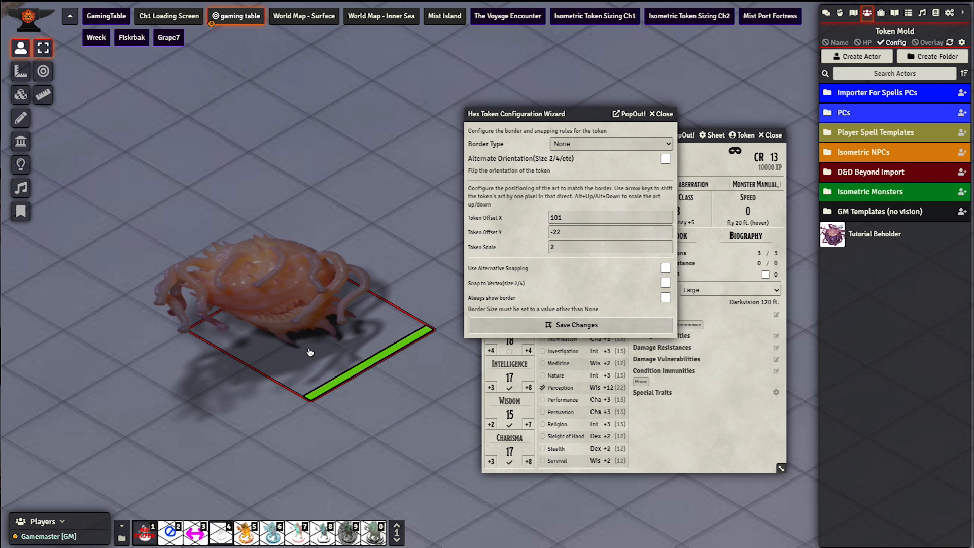
key(Left)
key(Left)
key(Left)
key(Left)
key(Left)
key(Left)
key(Left)
key(Left)
key(Left)
key(Left)
key(Left)
key(Left)
key(Left)
key(Left)
key(Left)
key(Left)
key(Left)
key(Left)
key(Left)
key(Left)
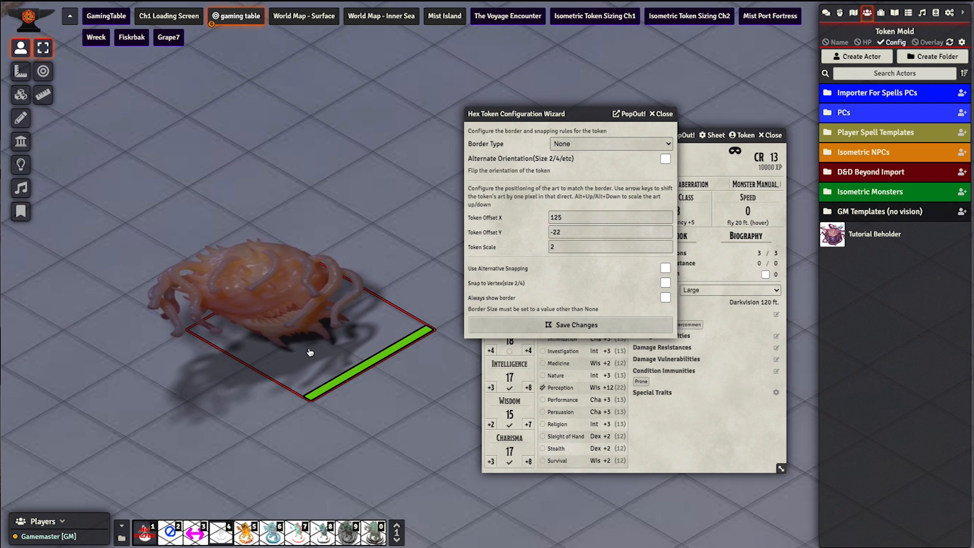
key(Left)
key(Left)
key(Left)
key(Left)
key(Left)
key(Left)
key(Left)
key(Left)
key(Left)
key(Left)
key(Left)
key(Left)
key(Left)
key(Left)
key(Left)
key(Left)
key(Left)
key(Left)
key(Left)
key(Left)
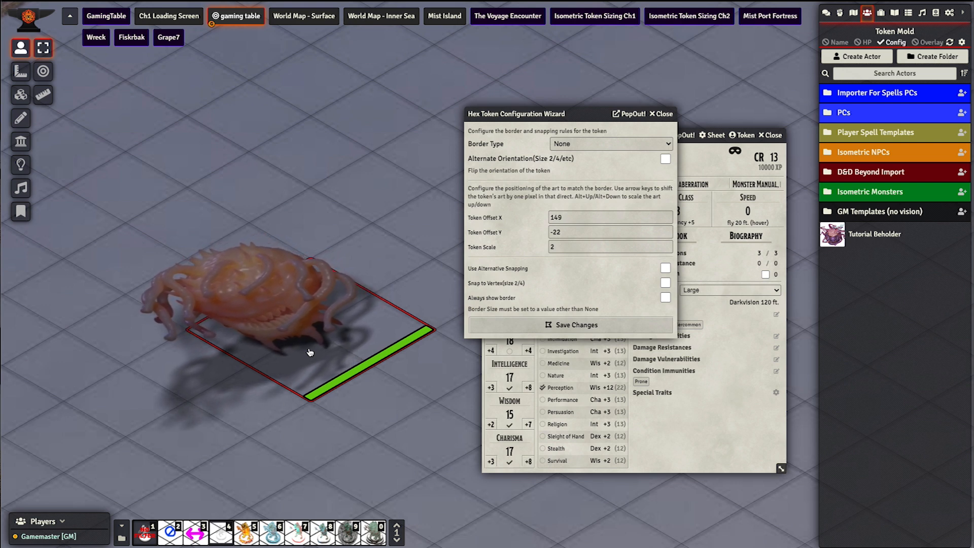
key(Left)
key(Left)
key(Left)
key(Left)
key(Left)
key(Left)
key(Left)
key(Left)
key(Left)
key(Left)
key(Left)
key(Left)
key(Left)
key(Left)
Fine-tune the beholder artwork to a Token Offset Y of -37 and close the Hex Token Configuration Wizard
key(Down)
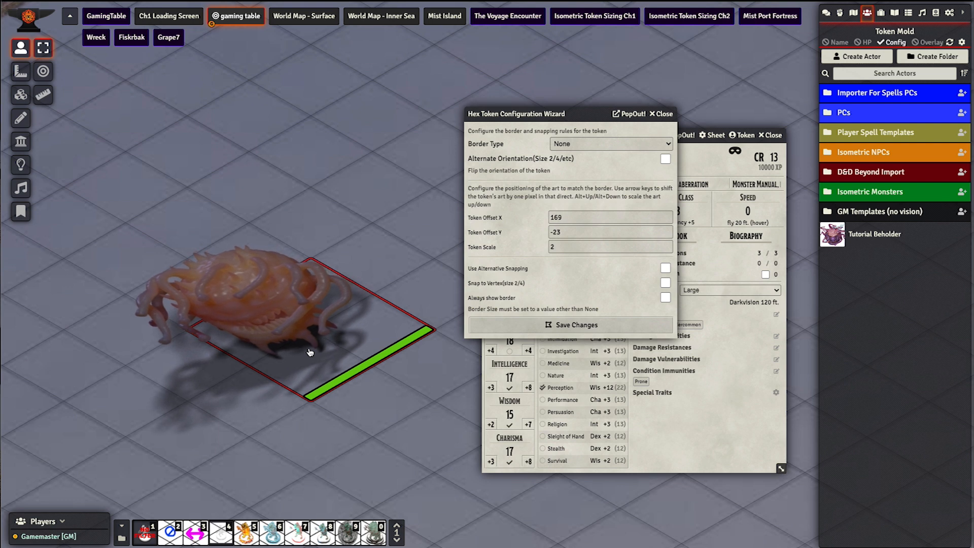
key(Down)
key(Down)
key(Down)
key(Down)
key(Down)
key(Down)
key(Down)
key(Down)
key(Down)
key(Down)
key(Down)
key(Down)
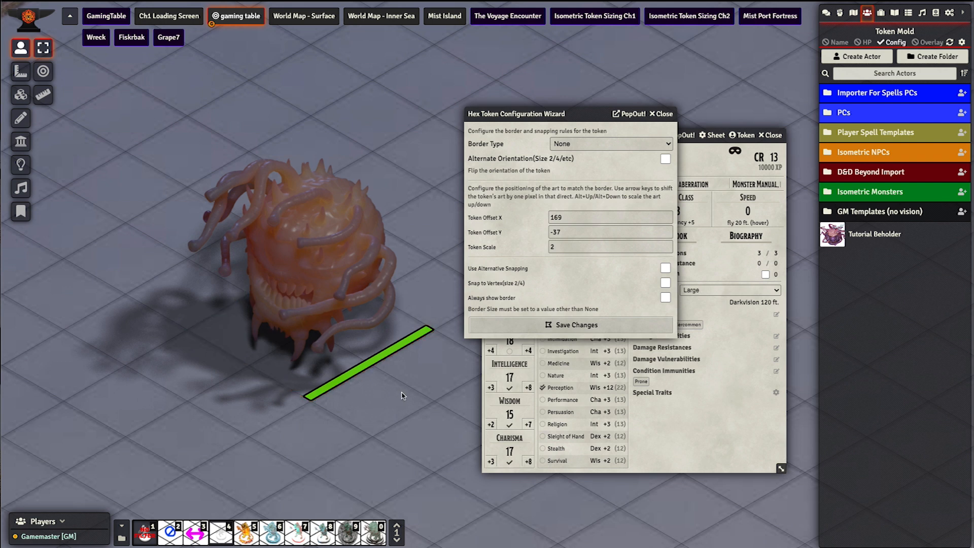
click(662, 113)
Assign the placed Beholder token as the Tutorial Beholder actor's prototype token and close the actor sheet
click(876, 239)
click(654, 97)
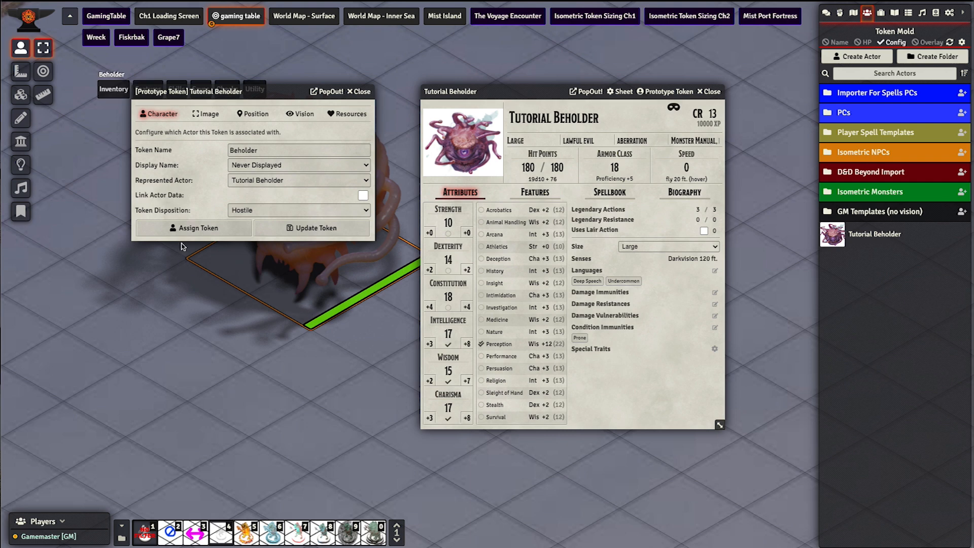
click(191, 226)
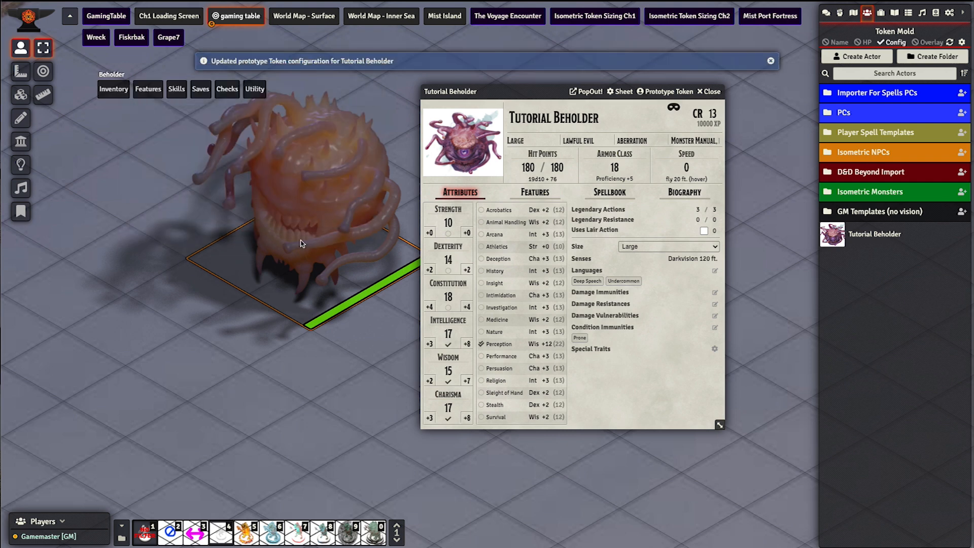
click(710, 92)
Place two more Beholder tokens from the Tutorial Beholder actor on the grid near the first one
drag(869, 240, 488, 411)
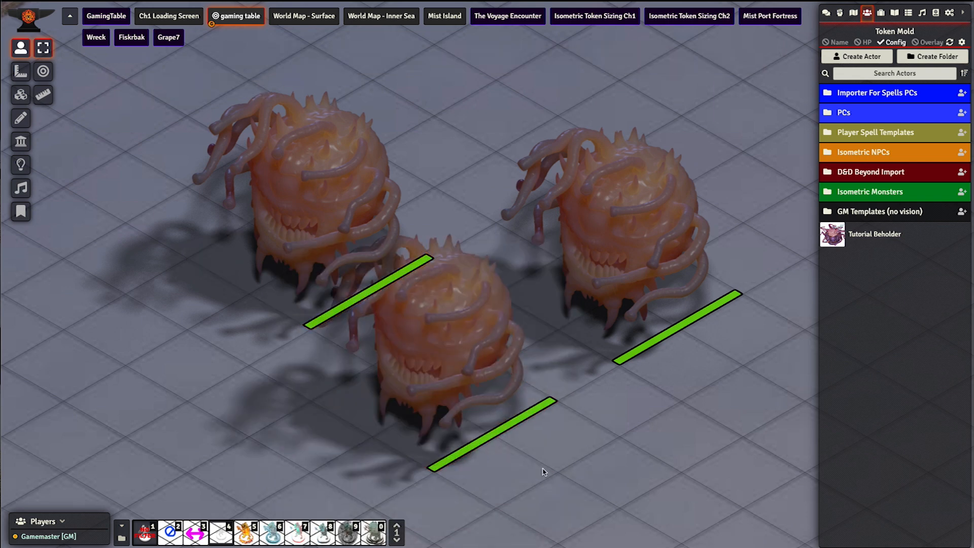
click(389, 393)
click(244, 242)
click(406, 408)
click(638, 428)
Examine the size and grid alignment of the three Beholder tokens up close and across the whole gaming table
scroll(602, 419, down, 5)
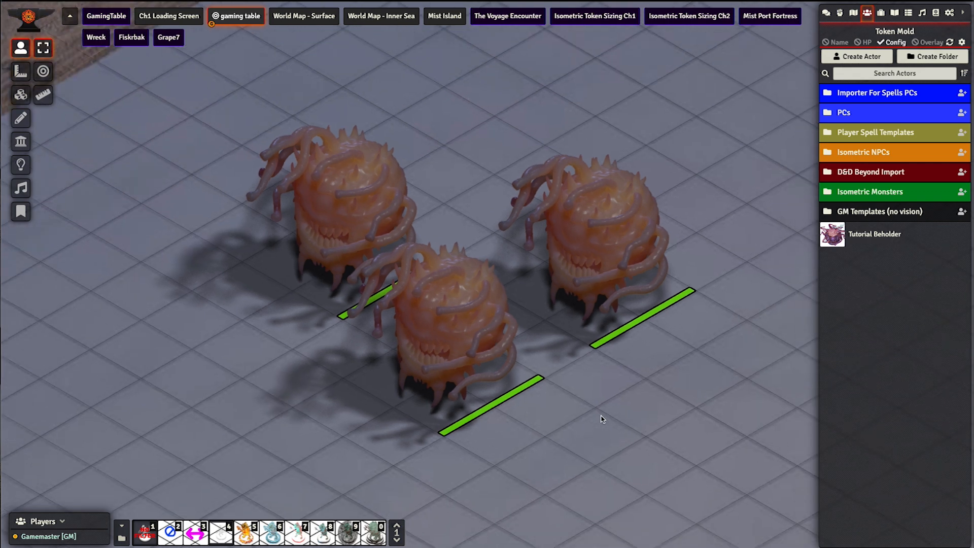
right_drag(635, 430, 576, 327)
scroll(576, 327, down, 2)
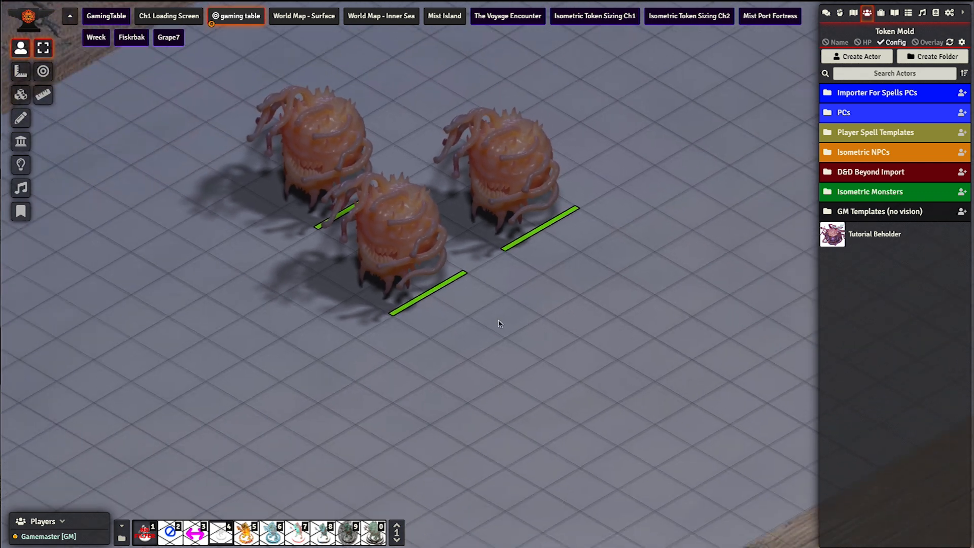
scroll(473, 305, down, 5)
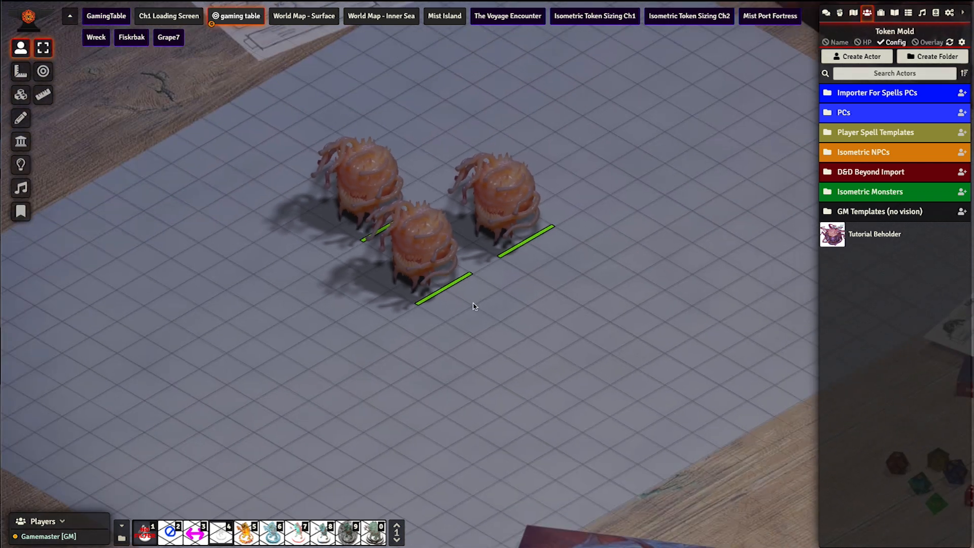
scroll(440, 276, down, 1)
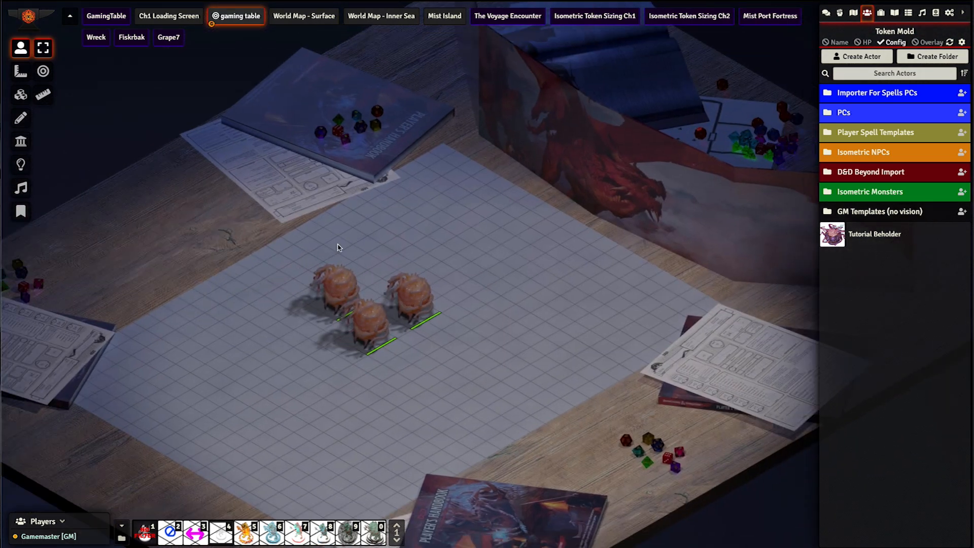
scroll(429, 345, up, 5)
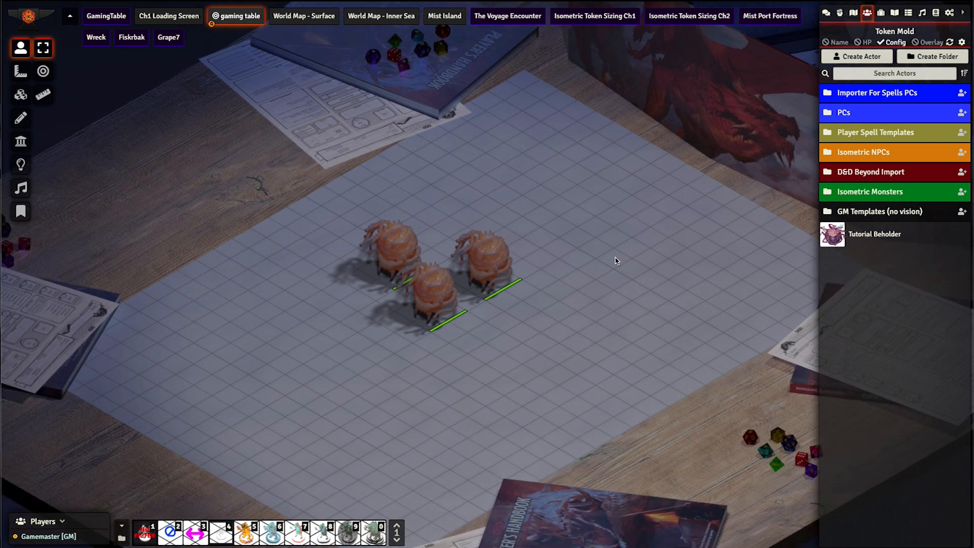
scroll(440, 347, up, 2)
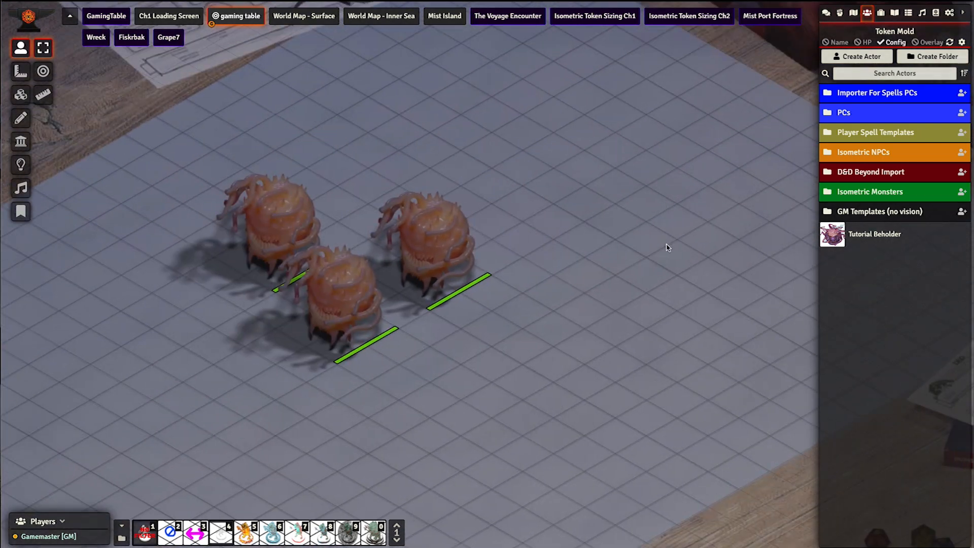
right_drag(678, 241, 751, 212)
Paste the copied humanoid token onto the grid beside the beholders and open its Hex Token Configuration Wizard
click(881, 113)
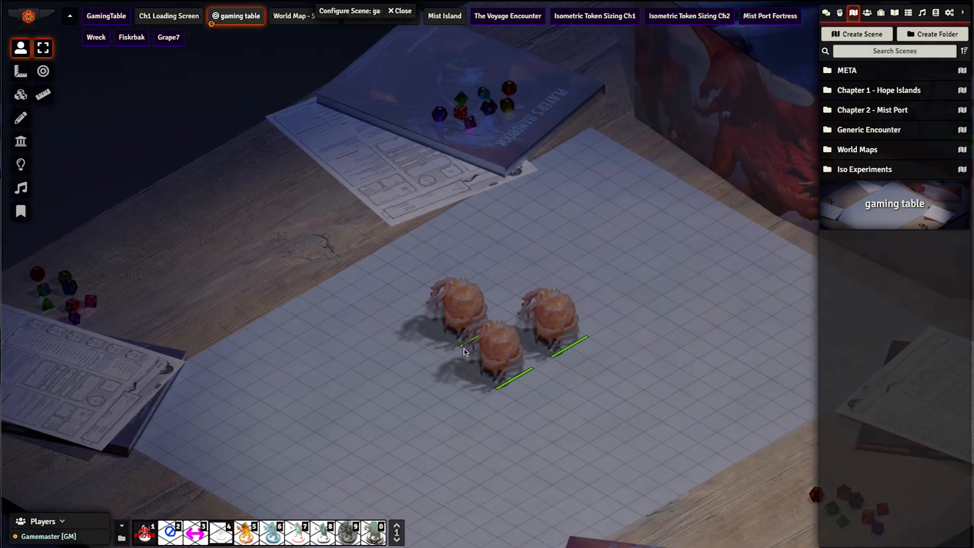
scroll(463, 349, up, 6)
right_drag(455, 354, 439, 295)
scroll(440, 295, up, 10)
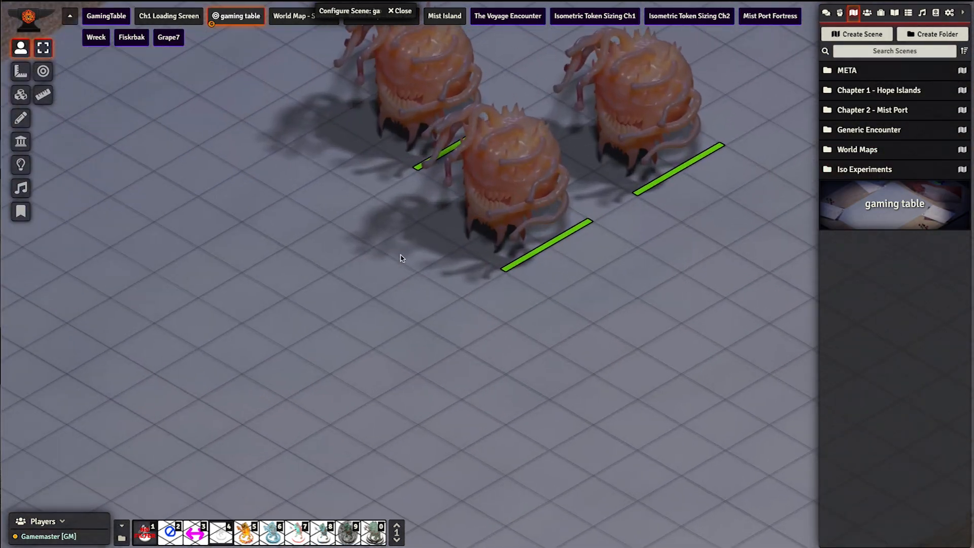
right_drag(398, 240, 431, 340)
key(ctrl+v)
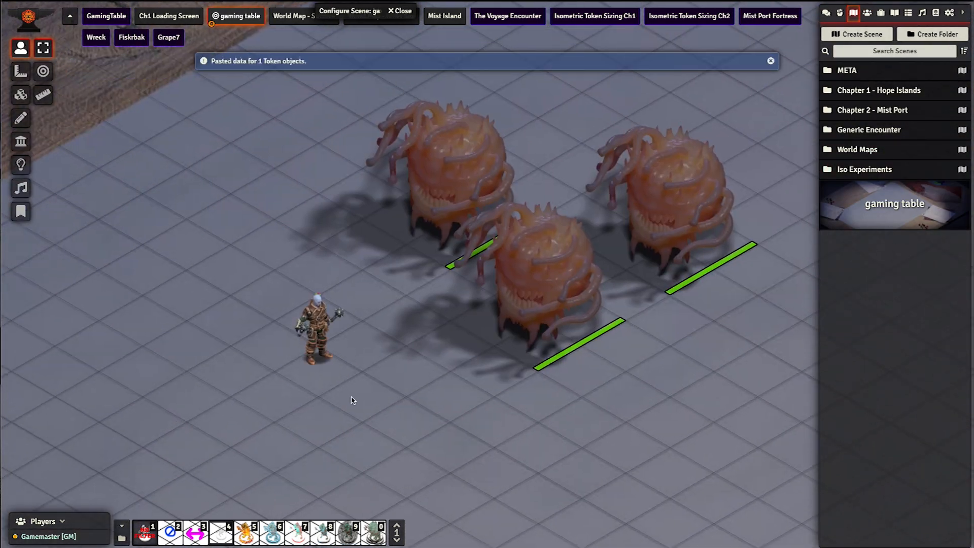
right_click(311, 363)
click(300, 367)
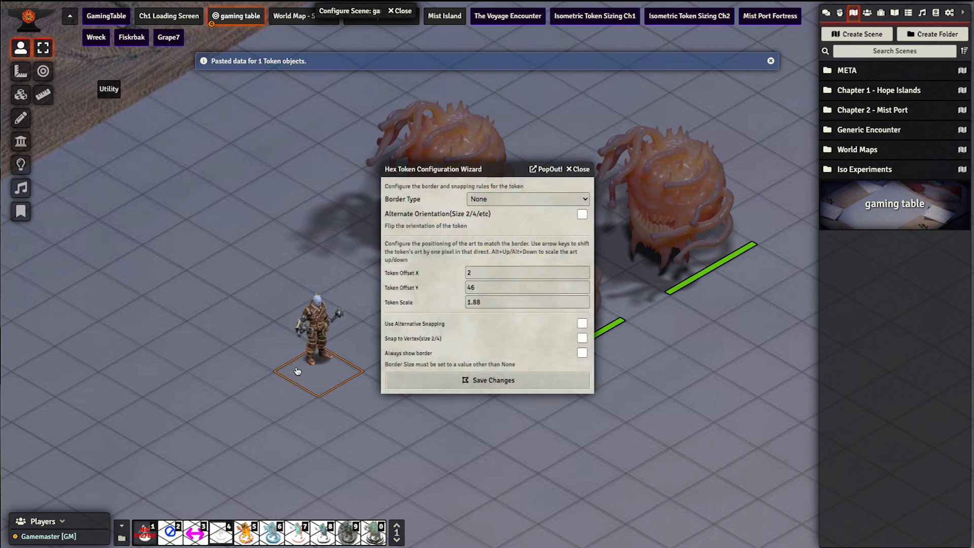
Lower the humanoid token's vertical art offset to 3 in the Hex Token Configuration Wizard and save the changes
key(Down)
key(Down)
key(Down)
key(Down)
key(Down)
key(Down)
key(Down)
key(Down)
key(Down)
key(Down)
key(Down)
key(Down)
key(Down)
key(Down)
key(Down)
key(Down)
key(Down)
key(Down)
key(Down)
key(Down)
key(Down)
key(Down)
key(Down)
key(Down)
key(Down)
key(Down)
key(Down)
key(Down)
key(Down)
key(Down)
key(Down)
key(Down)
key(Down)
key(Down)
key(Down)
key(Down)
key(Down)
key(Down)
key(Down)
key(Down)
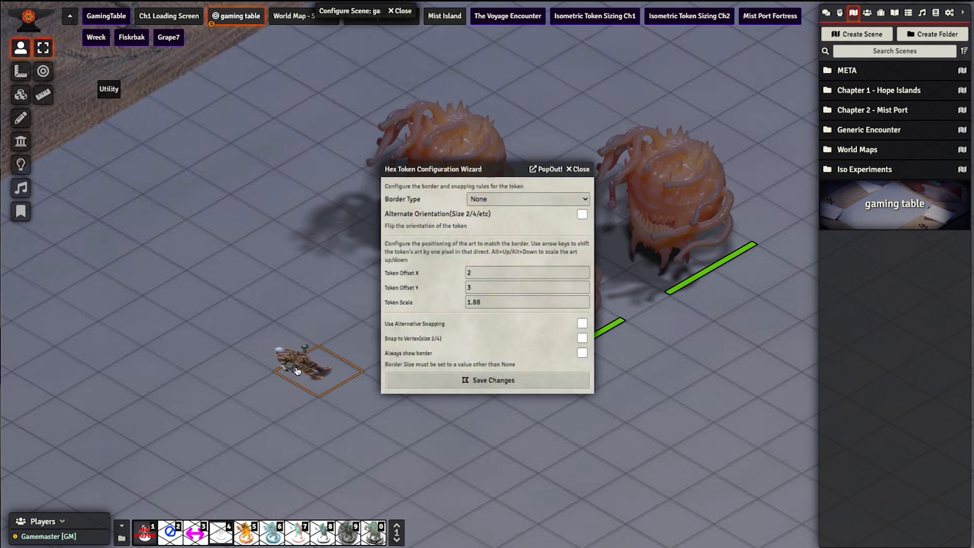
click(445, 384)
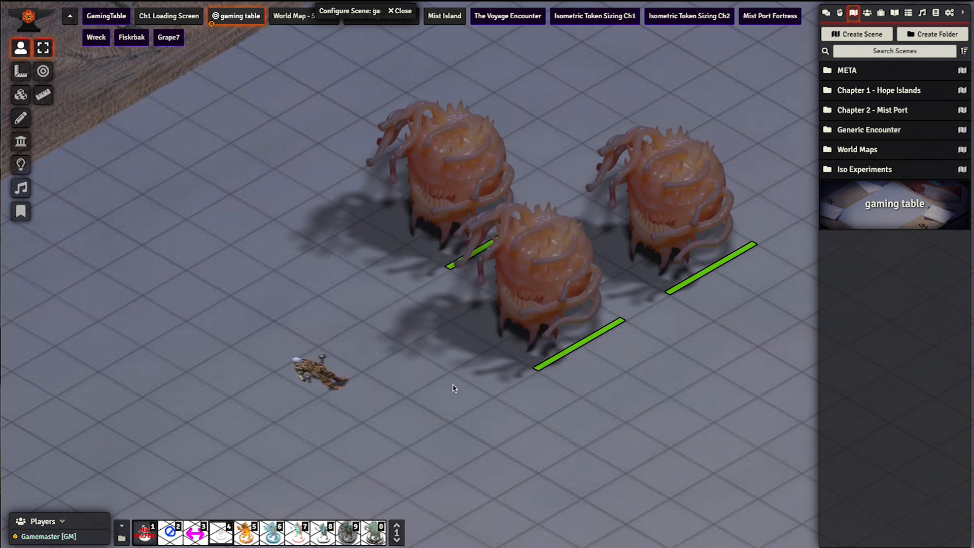
Move the humanoid token to a grid square closer to the beholders and compare its size and alignment with theirs
drag(326, 354, 352, 336)
click(522, 331)
click(358, 386)
scroll(375, 390, up, 6)
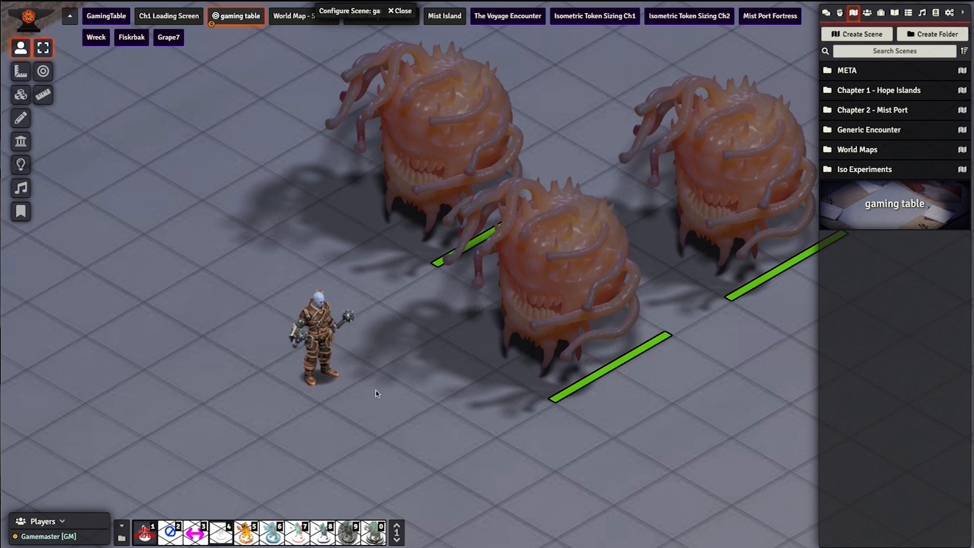
scroll(378, 395, up, 6)
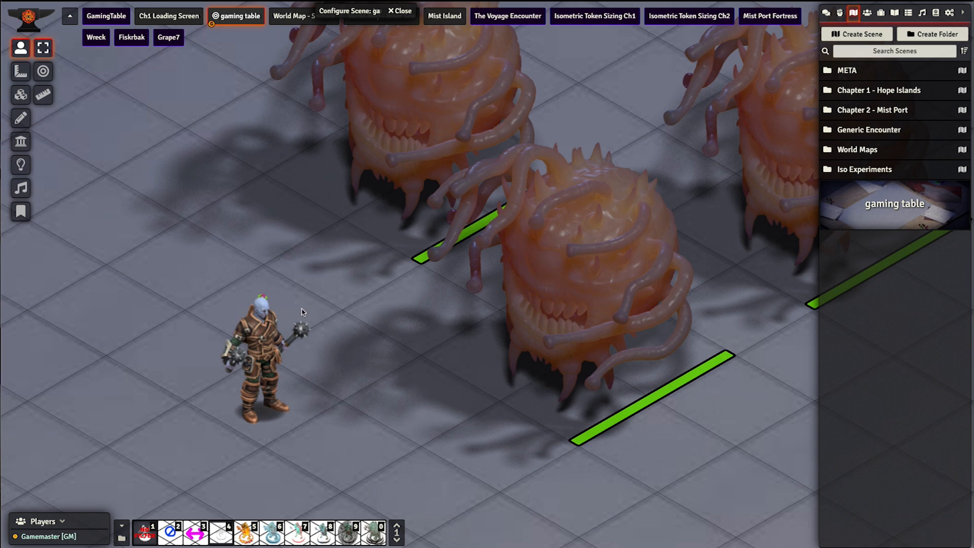
scroll(577, 282, down, 3)
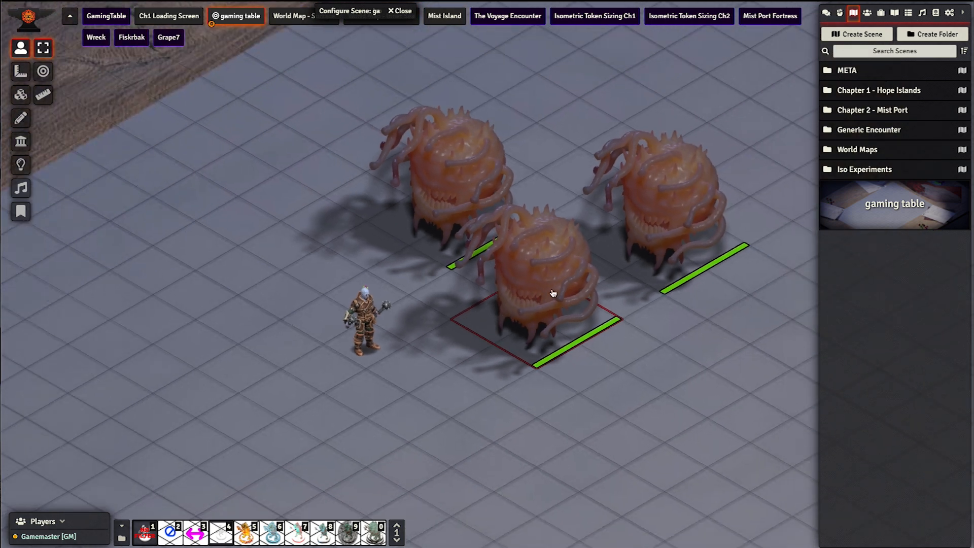
scroll(551, 291, down, 2)
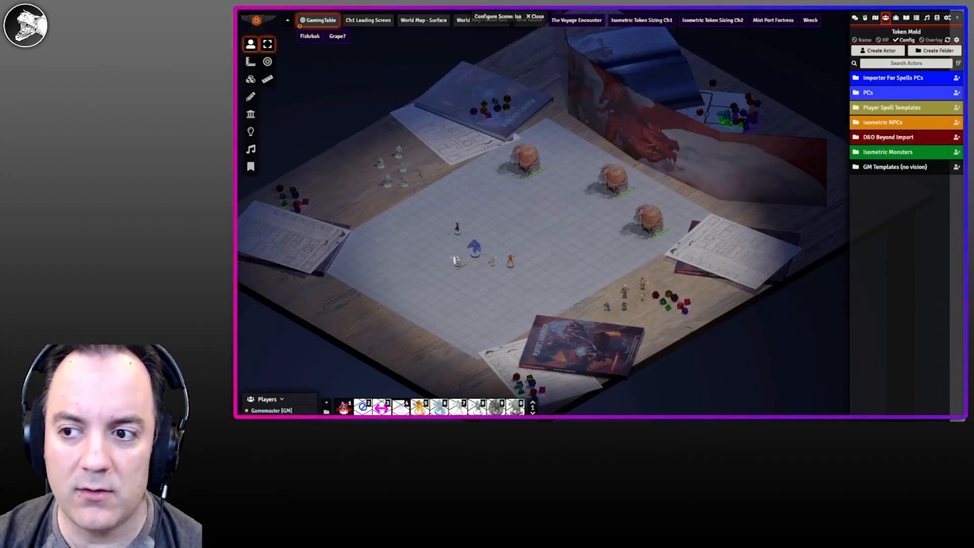
Select the group of character tokens standing on the GamingTable scene's grid
mouse_move(550, 253)
right_down()
mouse_move(578, 280)
mouse_move(553, 274)
mouse_move(538, 244)
right_up()
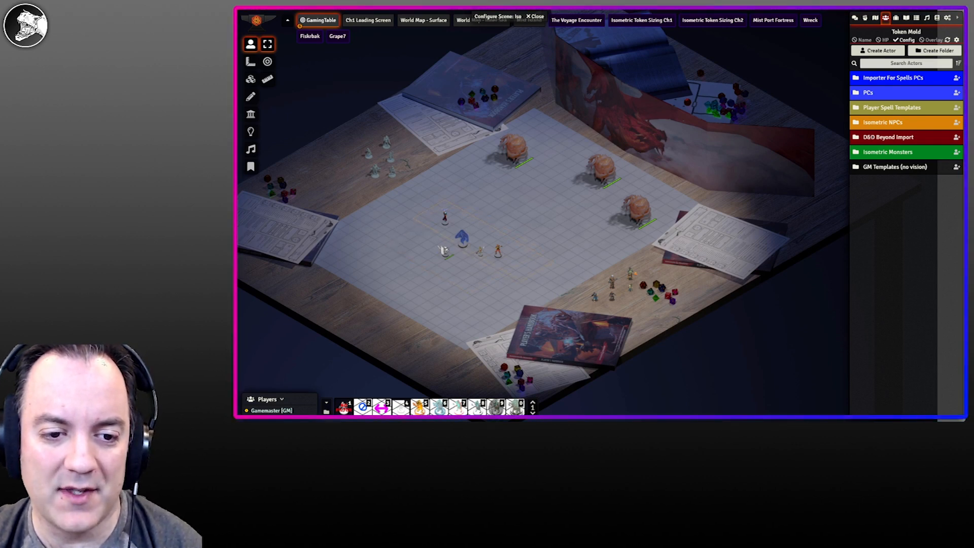
drag(414, 217, 554, 263)
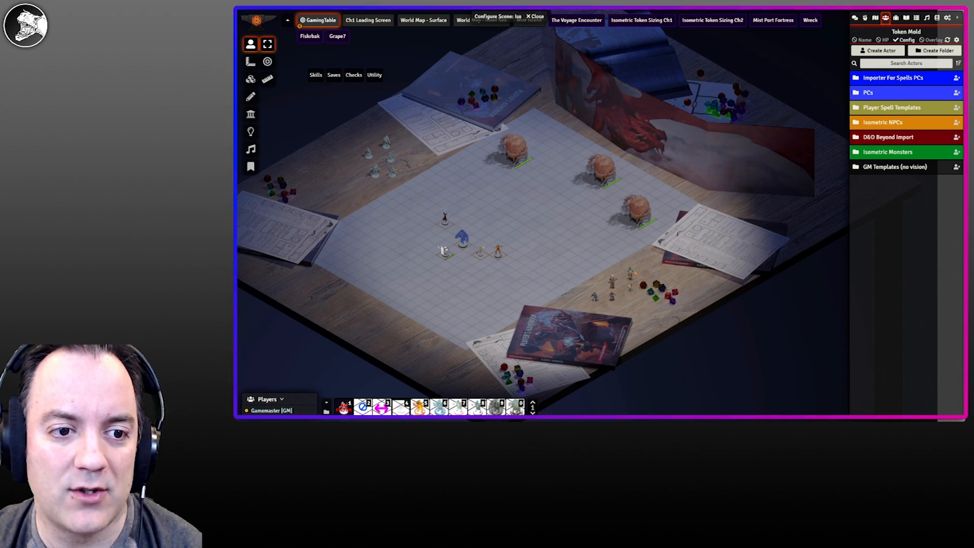
Switch to Reddit, browse the r/3dprintingdms posts for miniature models, and return to Foundry's GamingTable scene with the tokens deselected
key(ctrl+Tab)
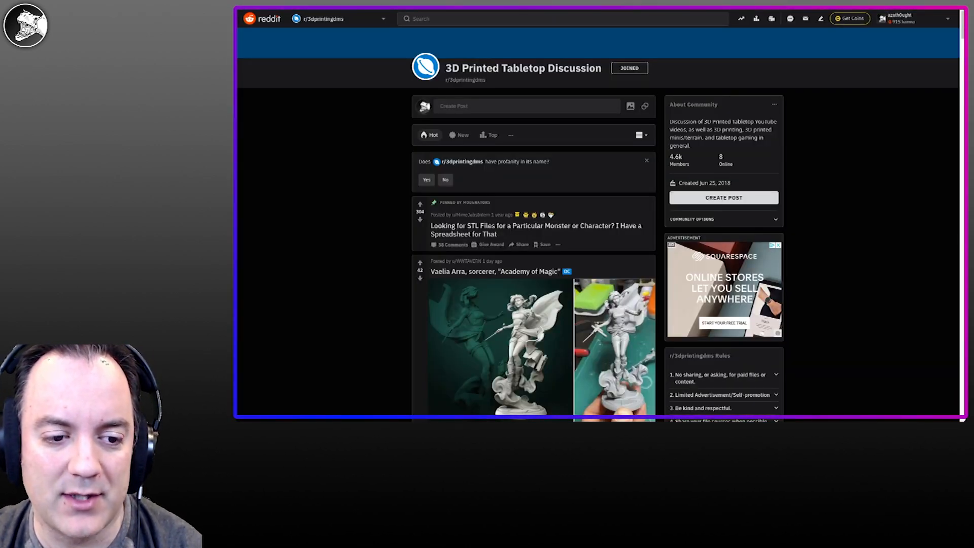
scroll(533, 254, down, 15)
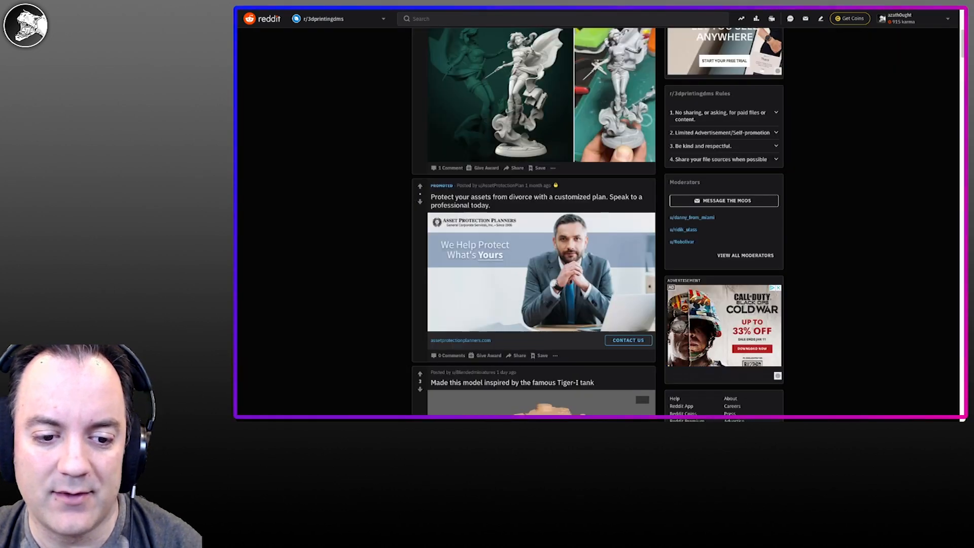
scroll(532, 223, down, 6)
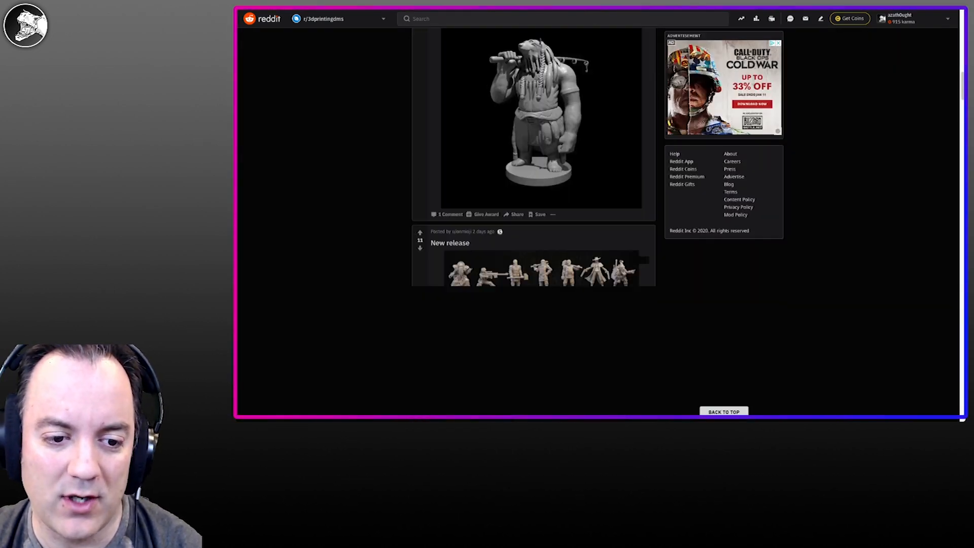
scroll(533, 223, down, 6)
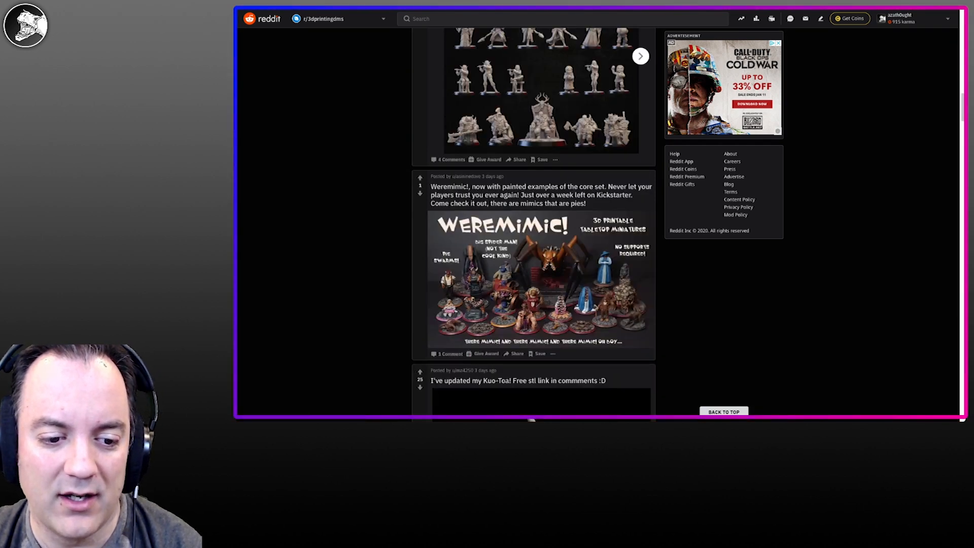
scroll(533, 224, down, 4)
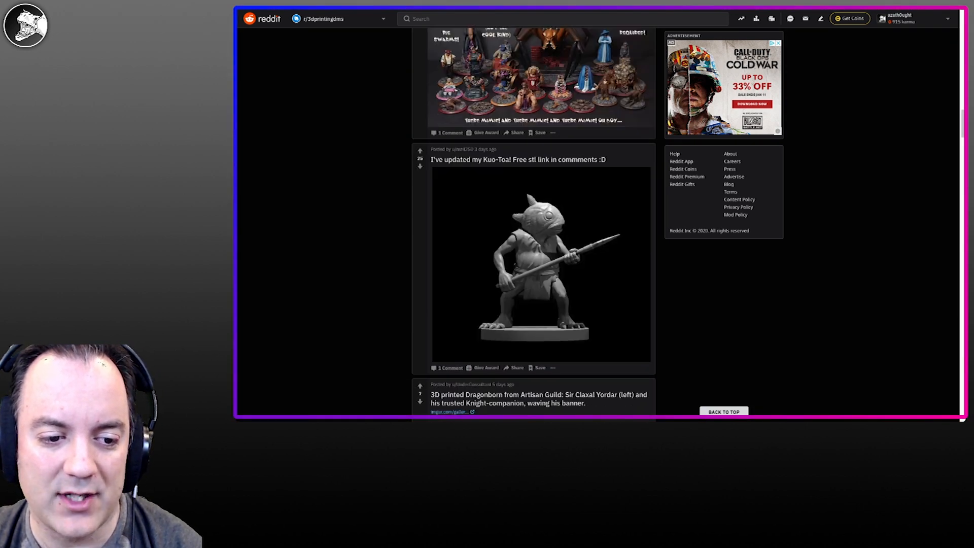
scroll(532, 223, down, 5)
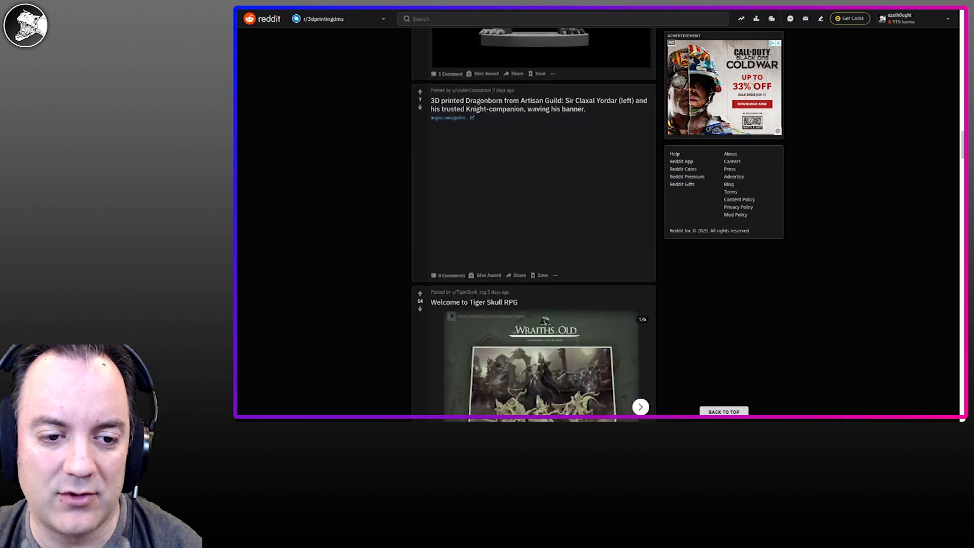
scroll(533, 224, down, 5)
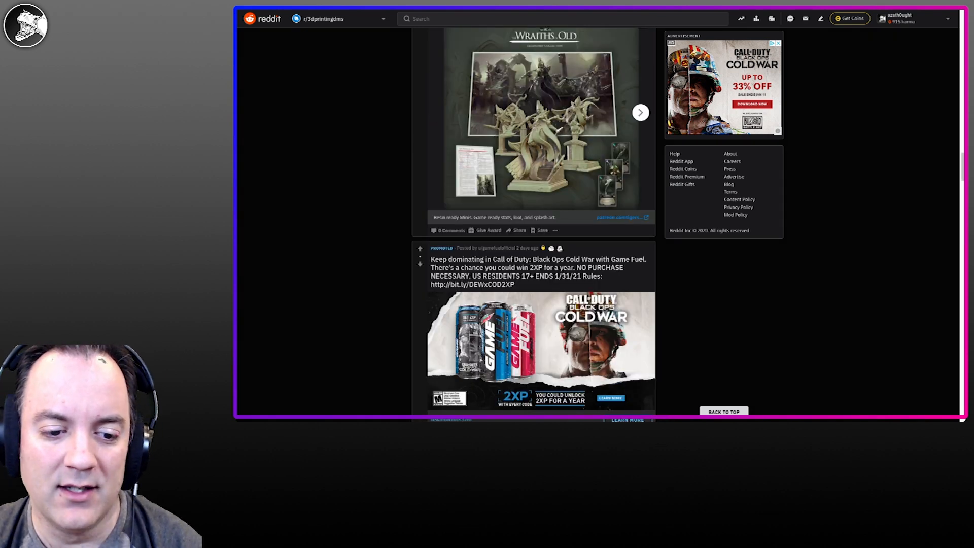
scroll(533, 224, down, 5)
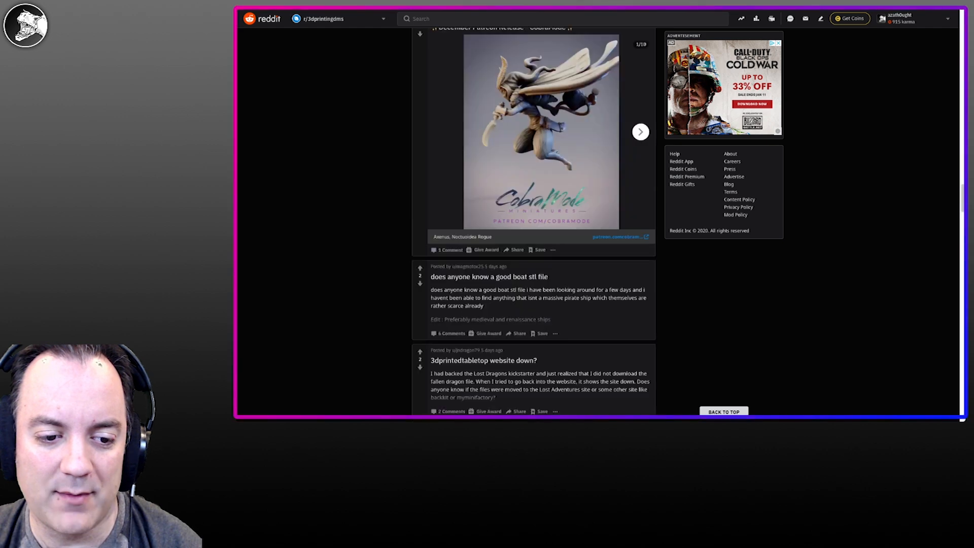
scroll(533, 223, down, 3)
scroll(533, 224, down, 4)
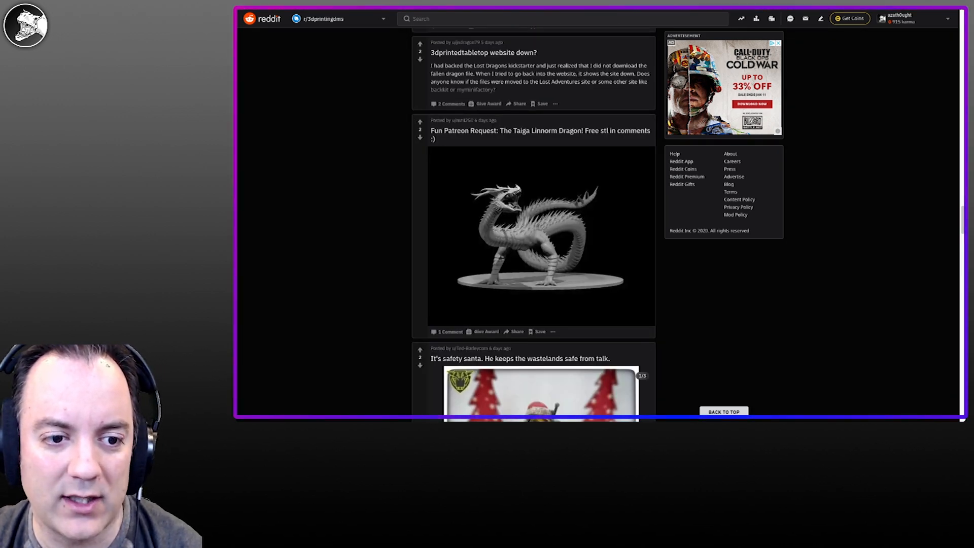
key(alt+Tab)
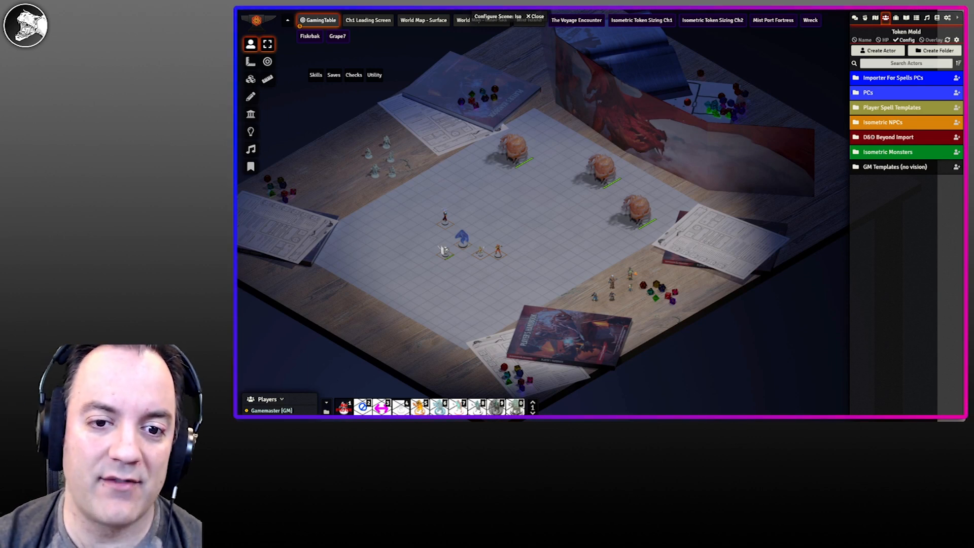
key(Escape)
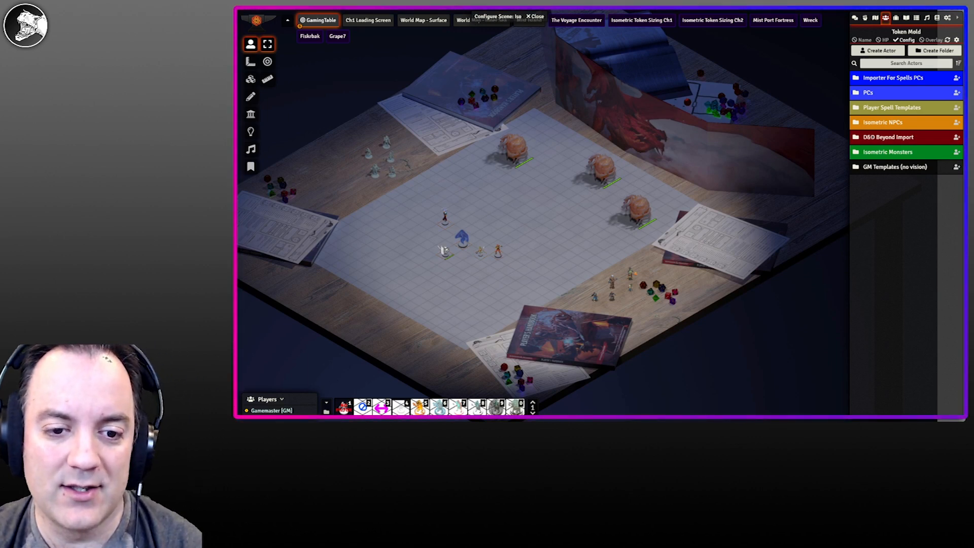